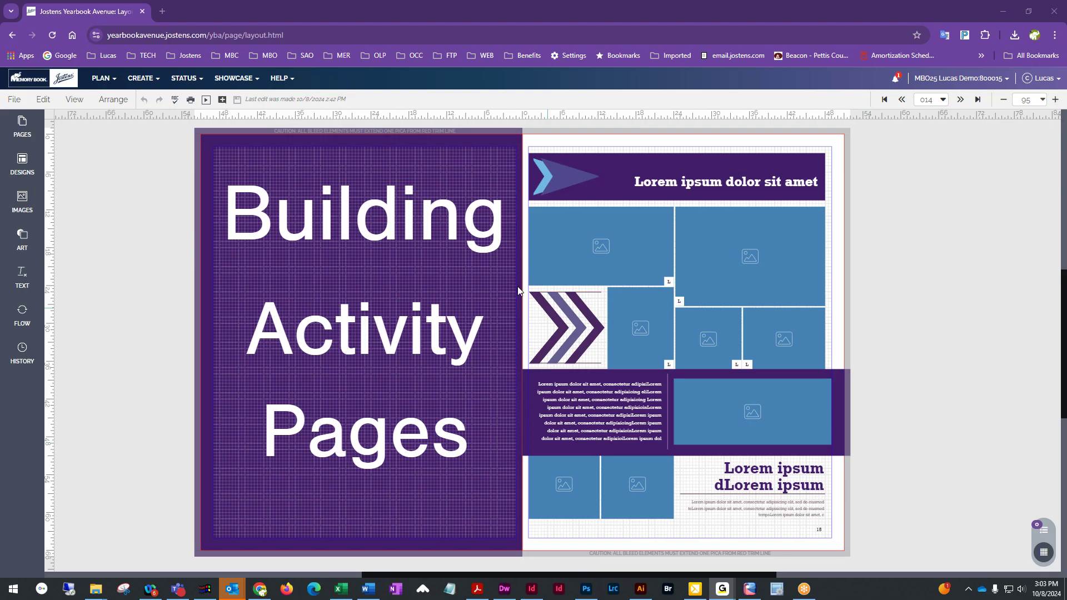
Go to the page 16–17 spread and move the purple square over page 16's upper-left corner, flush with the bleed edges
click(961, 100)
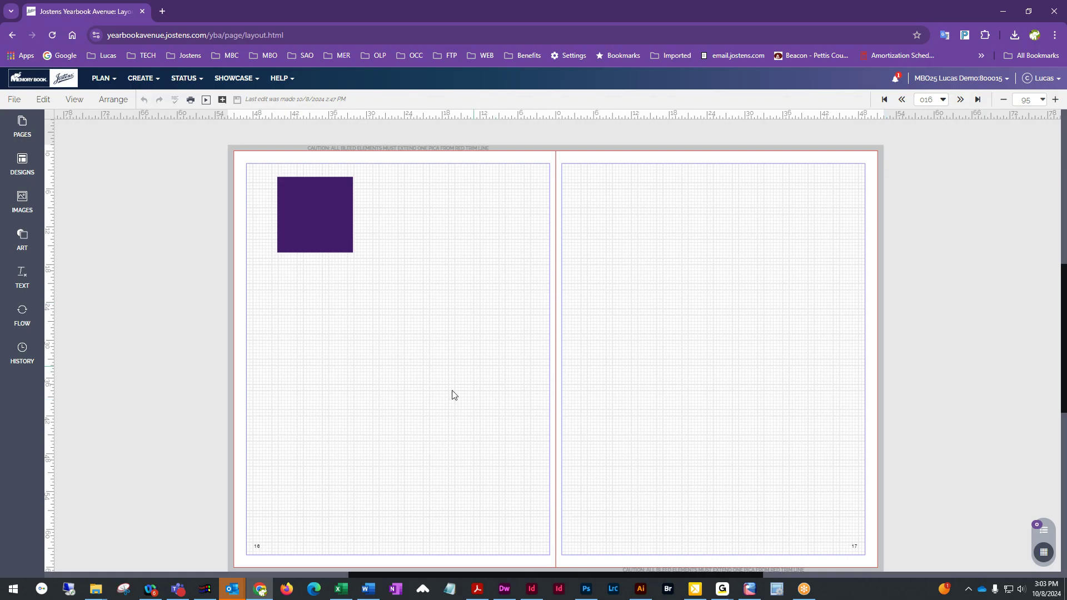
click(1055, 100)
click(1056, 100)
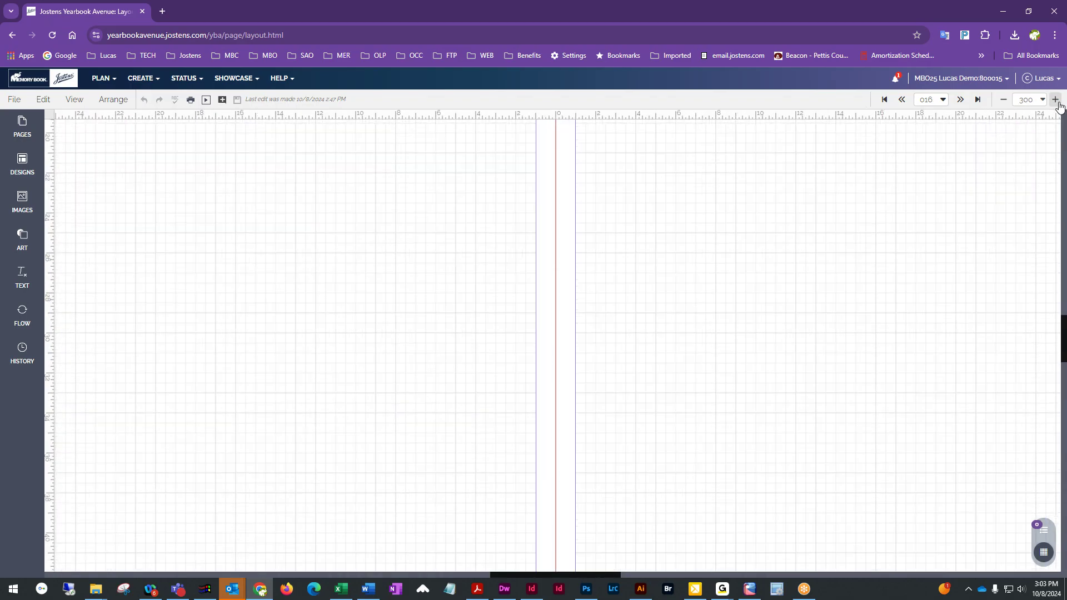
drag(271, 212, 871, 569)
drag(613, 144, 688, 354)
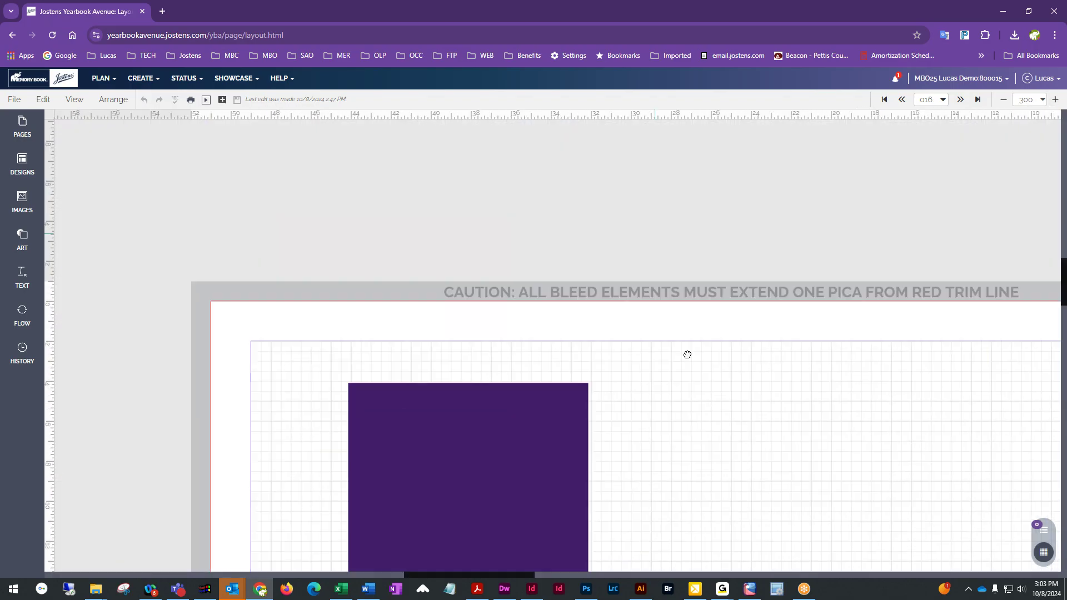
scroll(760, 428, down, 3)
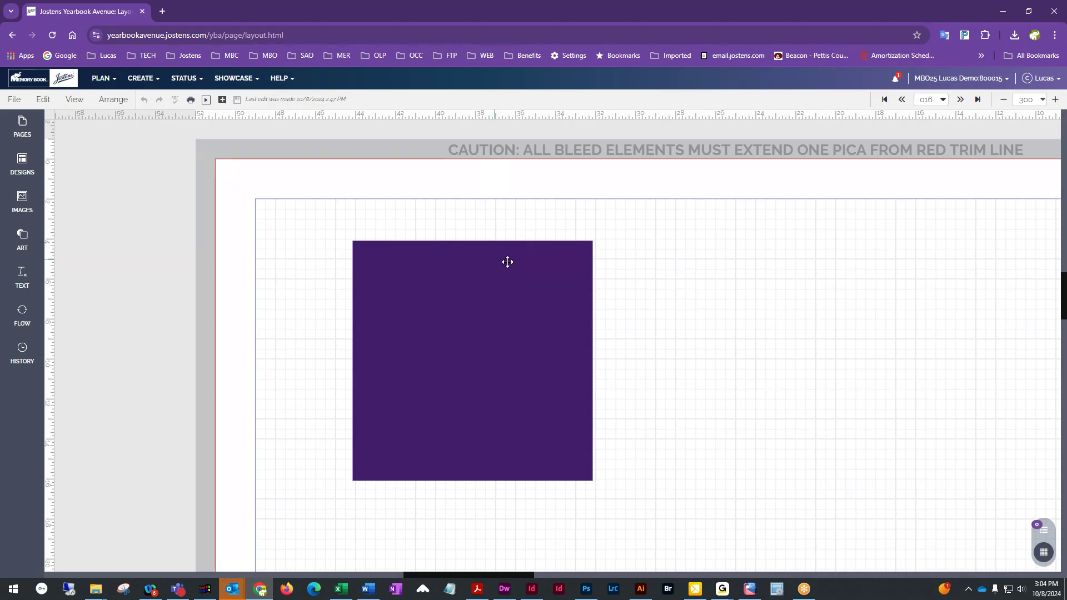
drag(513, 381, 315, 223)
scroll(695, 373, up, 1)
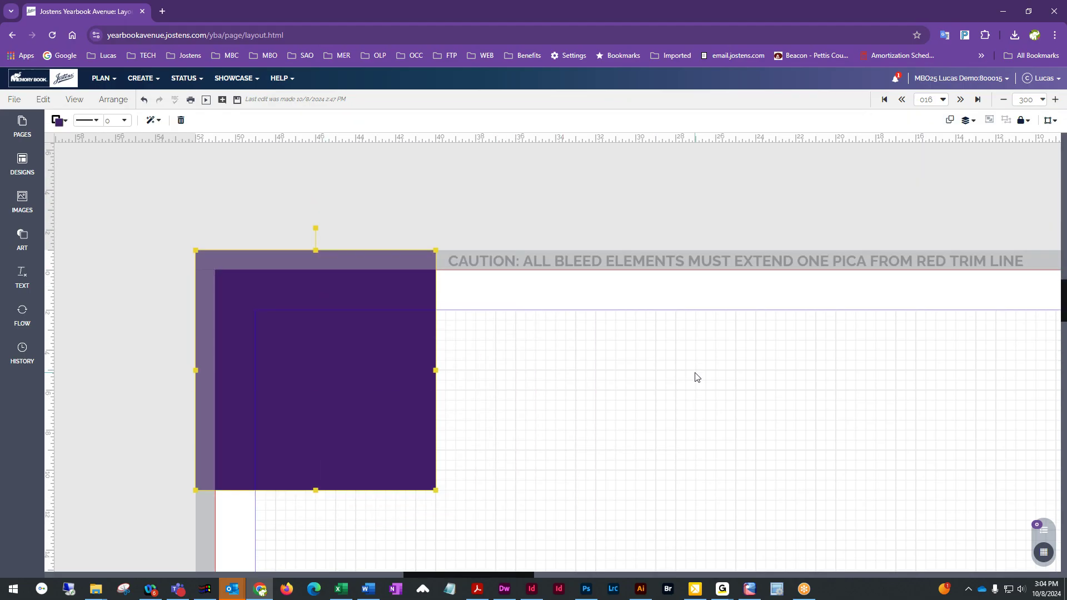
scroll(696, 373, down, 1)
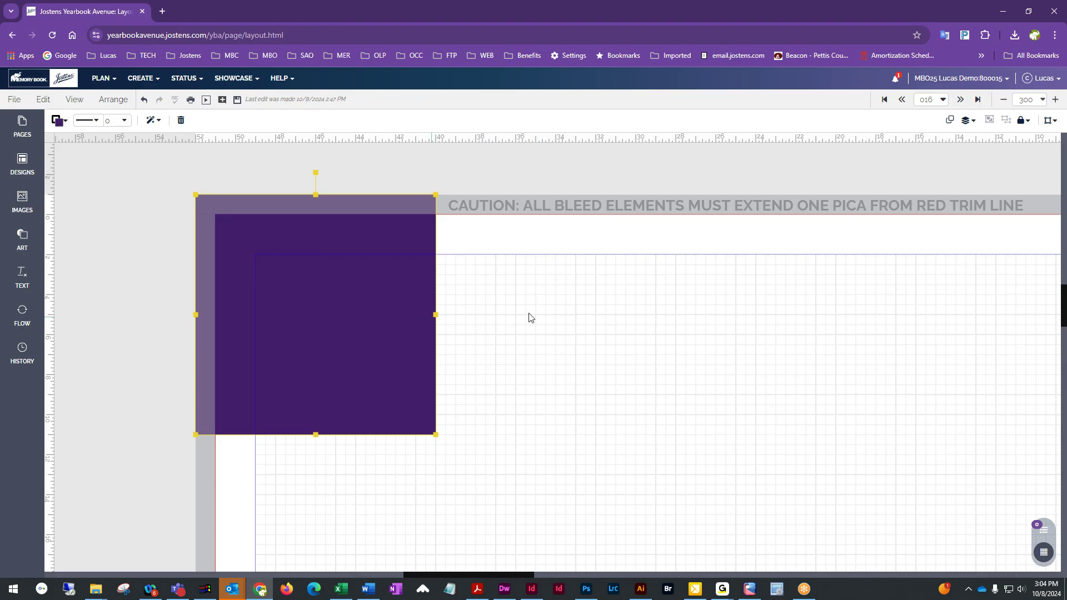
Move the purple square inside page 16's margins and back to the upper-left bleed corner
drag(279, 334, 246, 198)
drag(259, 244, 351, 319)
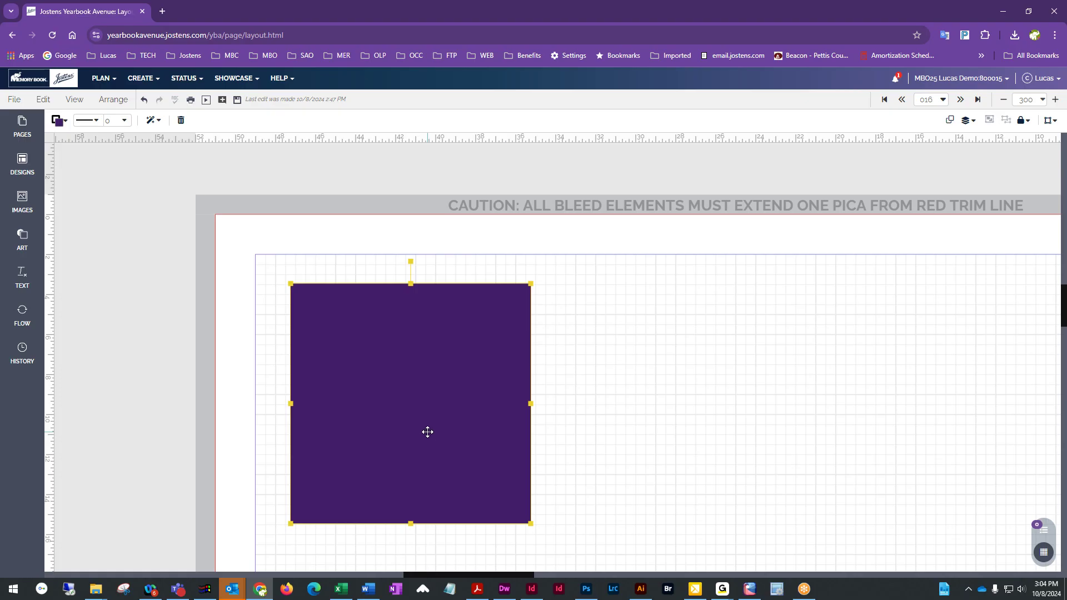
drag(427, 432, 492, 430)
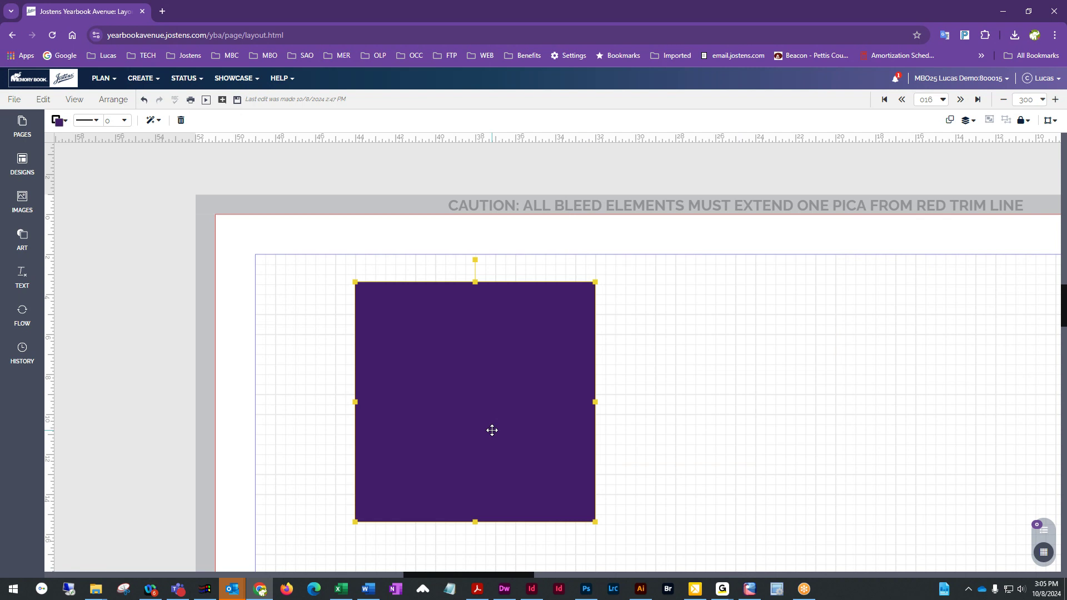
drag(492, 430, 316, 274)
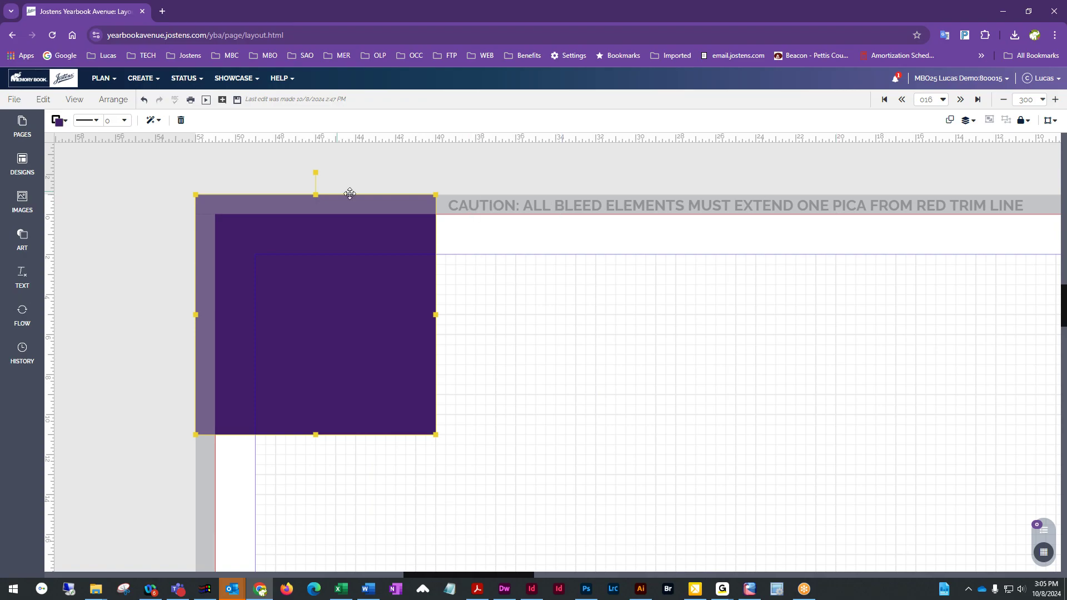
Try to shift the purple square past the bleed corner, pull it inside the margins, and return it to the bleed corner
mouse_move(289, 311)
mouse_down()
mouse_move(417, 418)
mouse_move(276, 305)
mouse_up()
drag(298, 296, 166, 198)
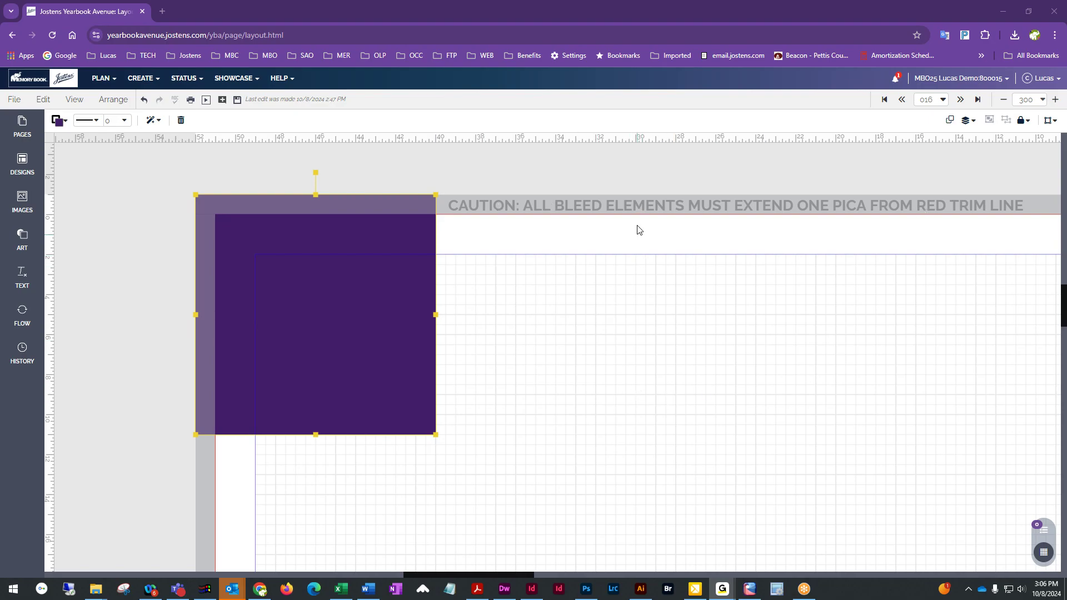
drag(333, 308, 598, 331)
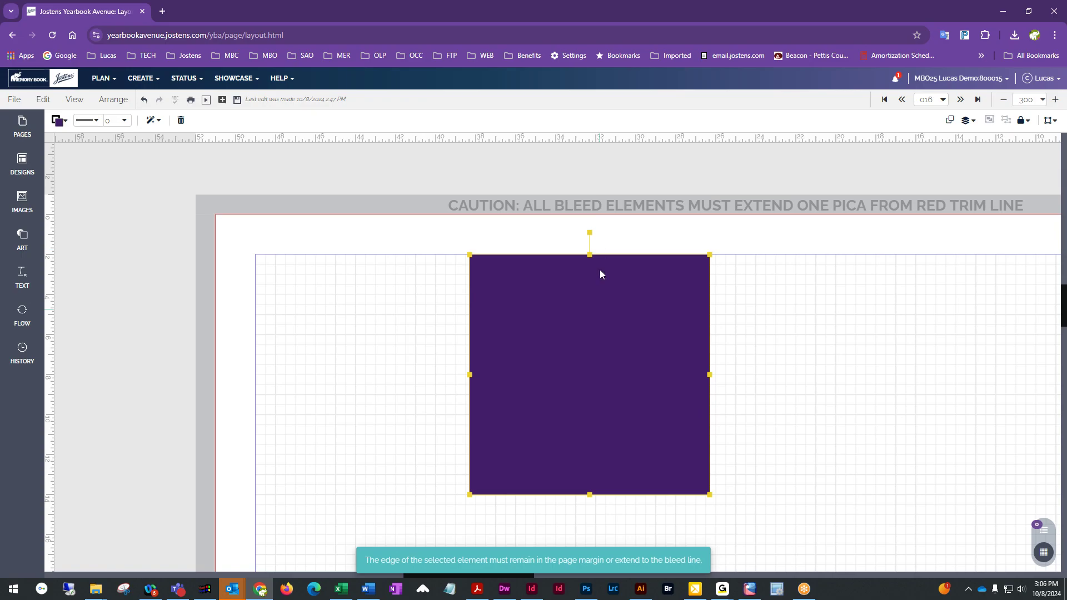
drag(585, 341, 314, 272)
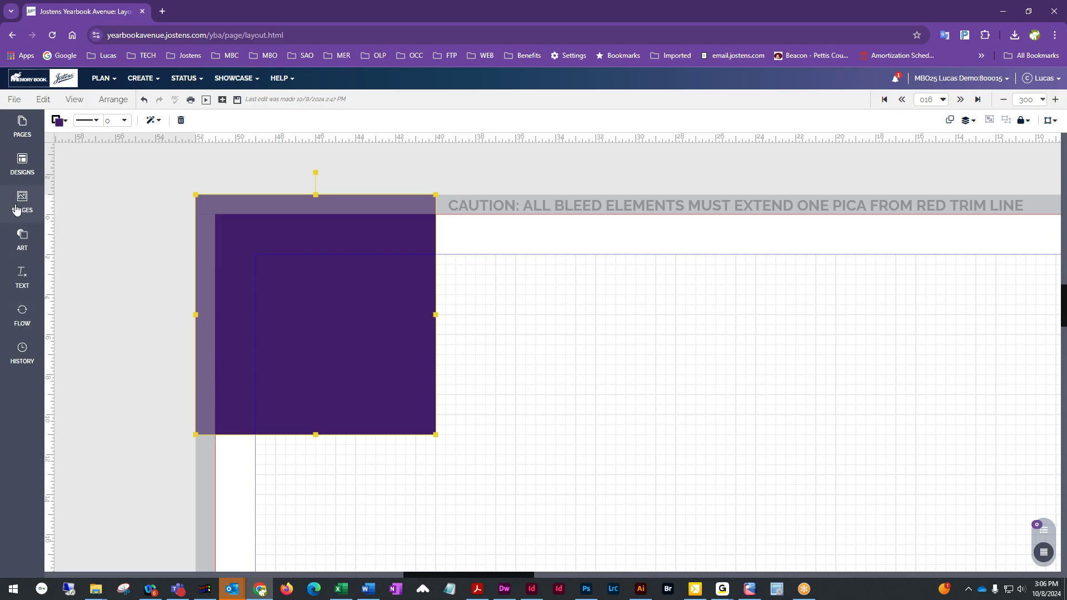
Browse the image library's Academics photos and its Portrait folder
click(19, 245)
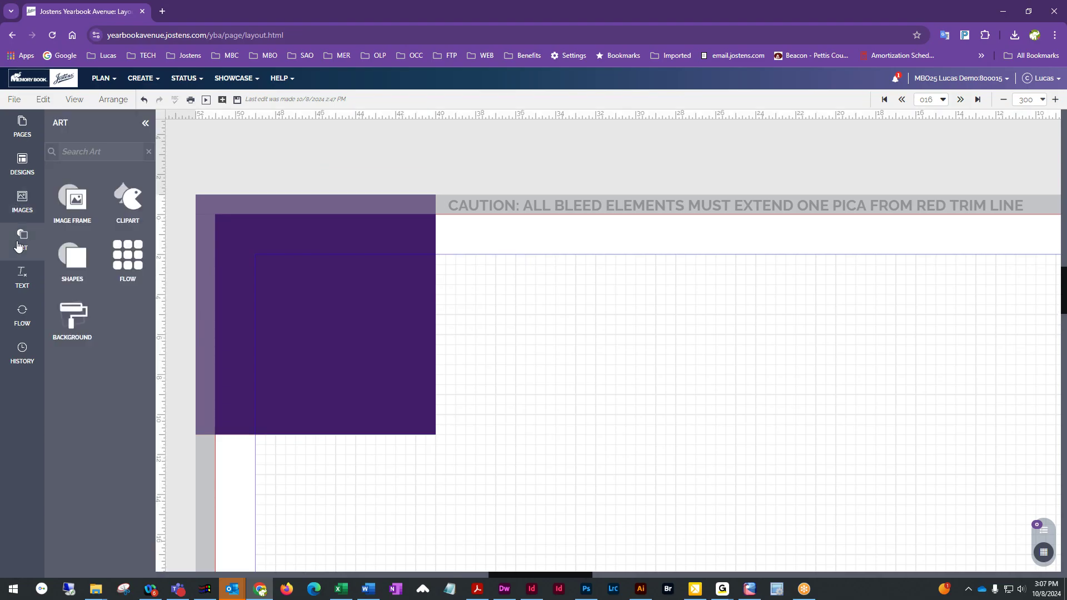
click(24, 200)
scroll(96, 435, down, 1)
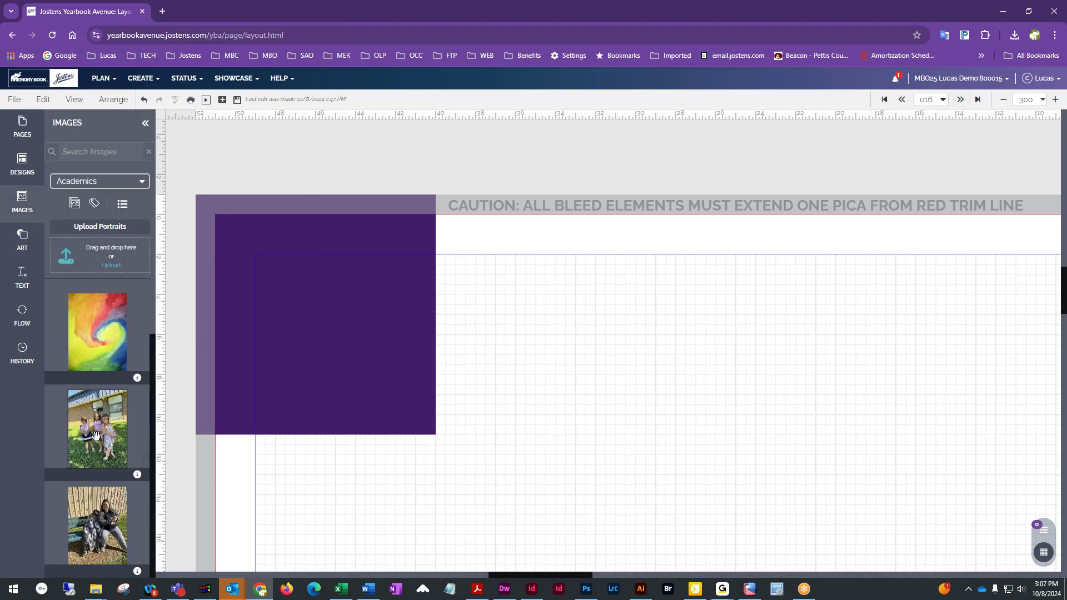
scroll(95, 435, up, 1)
click(95, 183)
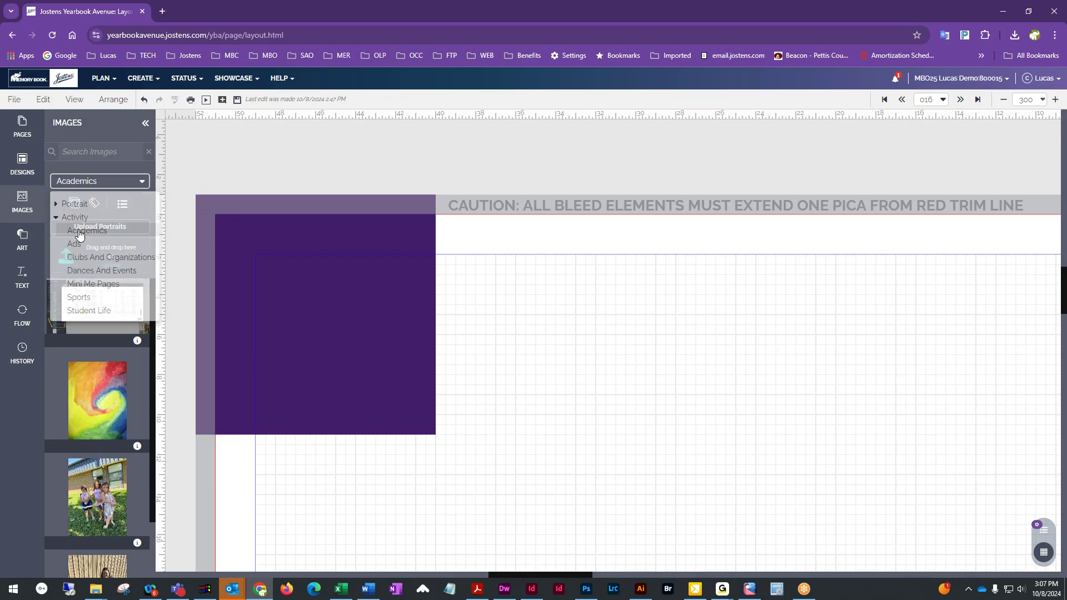
scroll(104, 451, down, 1)
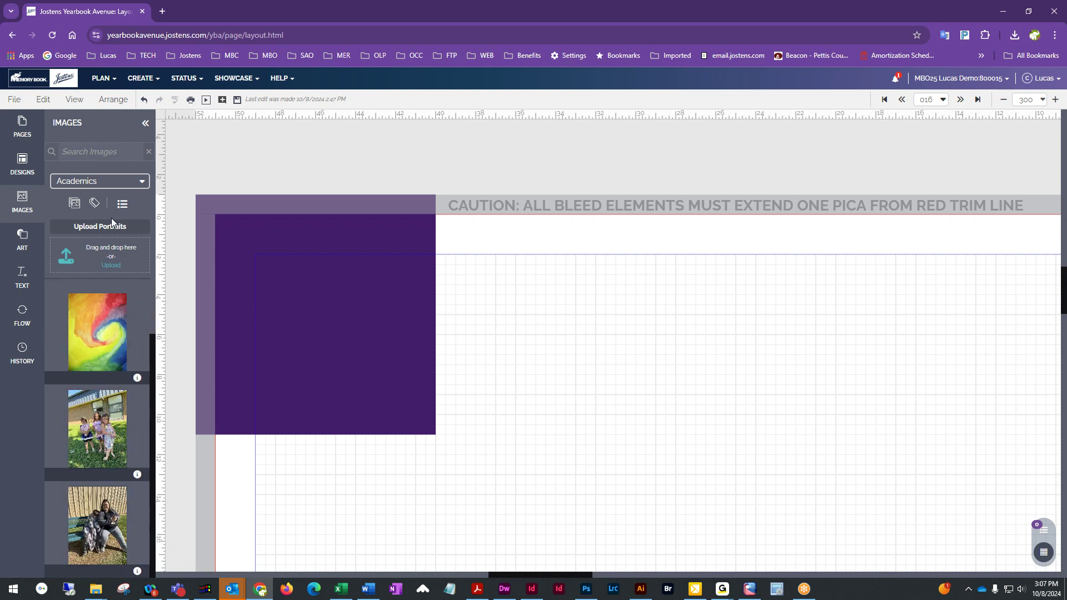
click(99, 181)
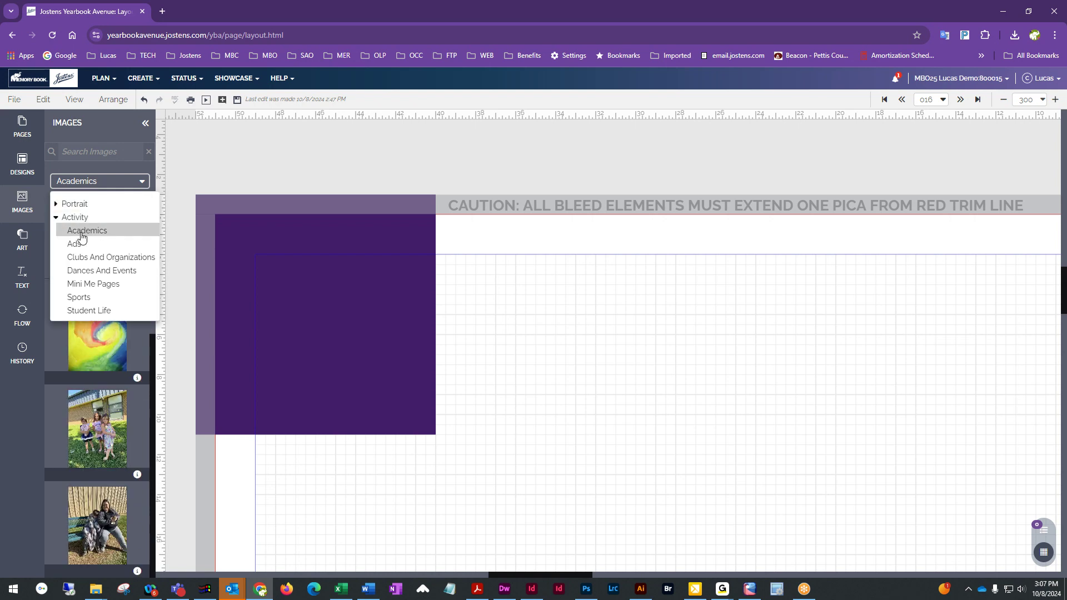
click(65, 206)
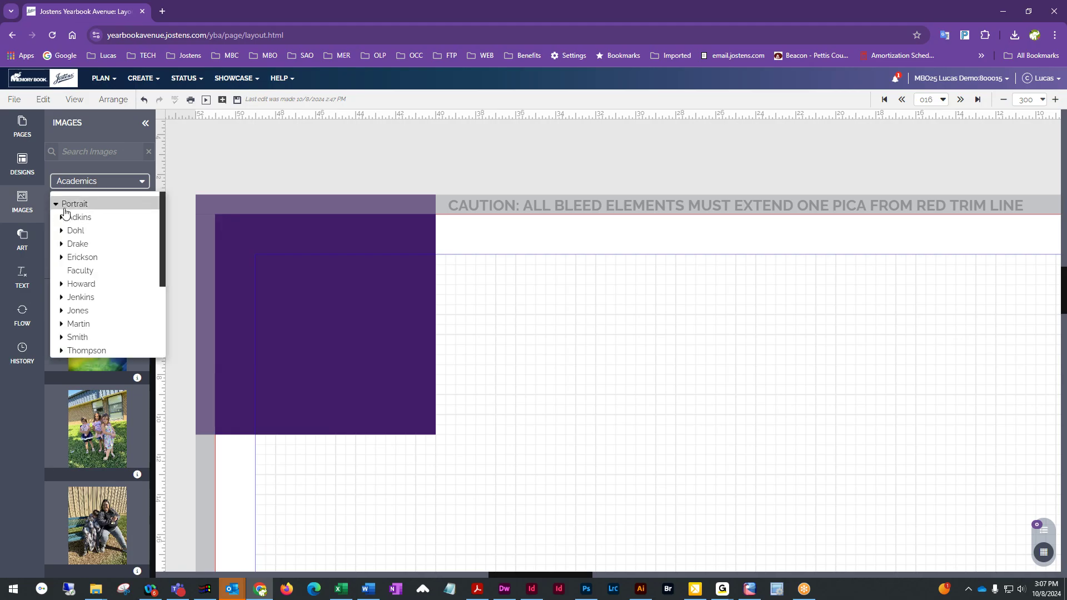
click(55, 204)
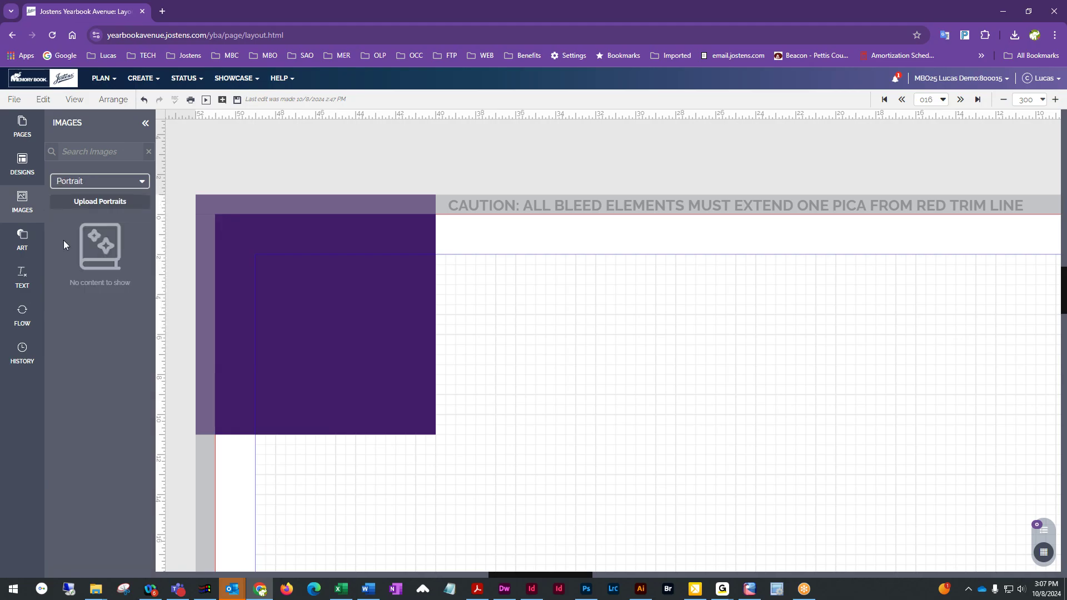
Switch the image library to the Academics folder and place the photo of the three girls to the right of the purple square
click(101, 184)
click(56, 205)
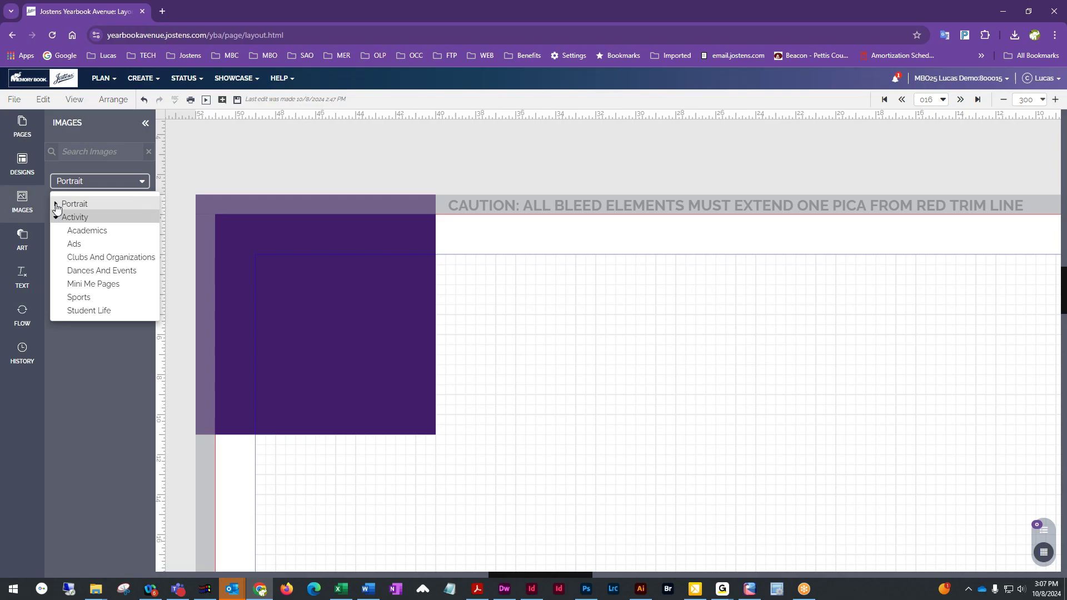
click(84, 231)
scroll(109, 453, down, 1)
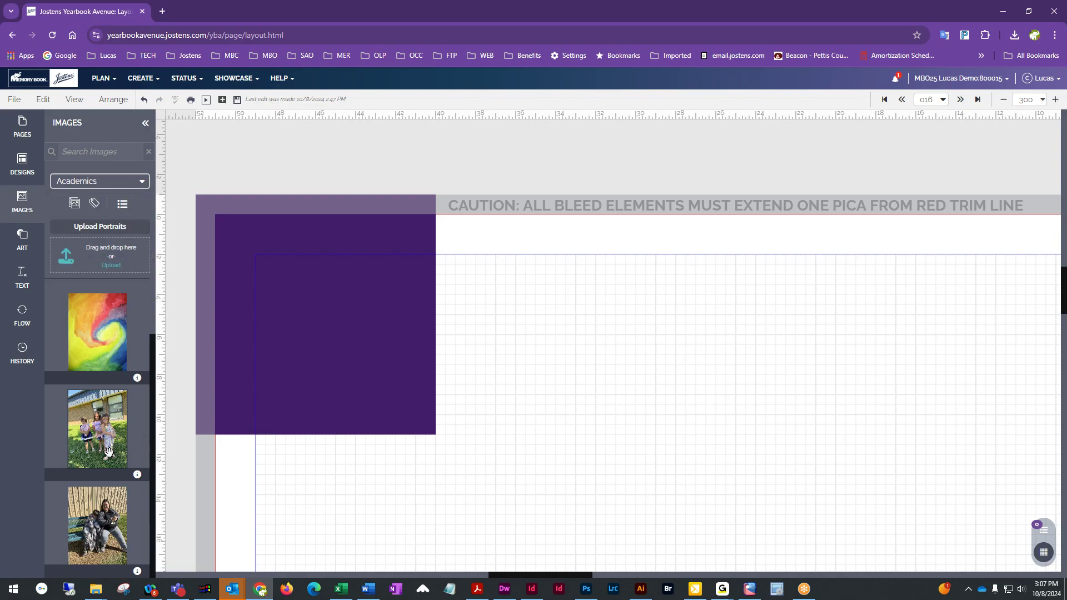
drag(98, 419, 650, 422)
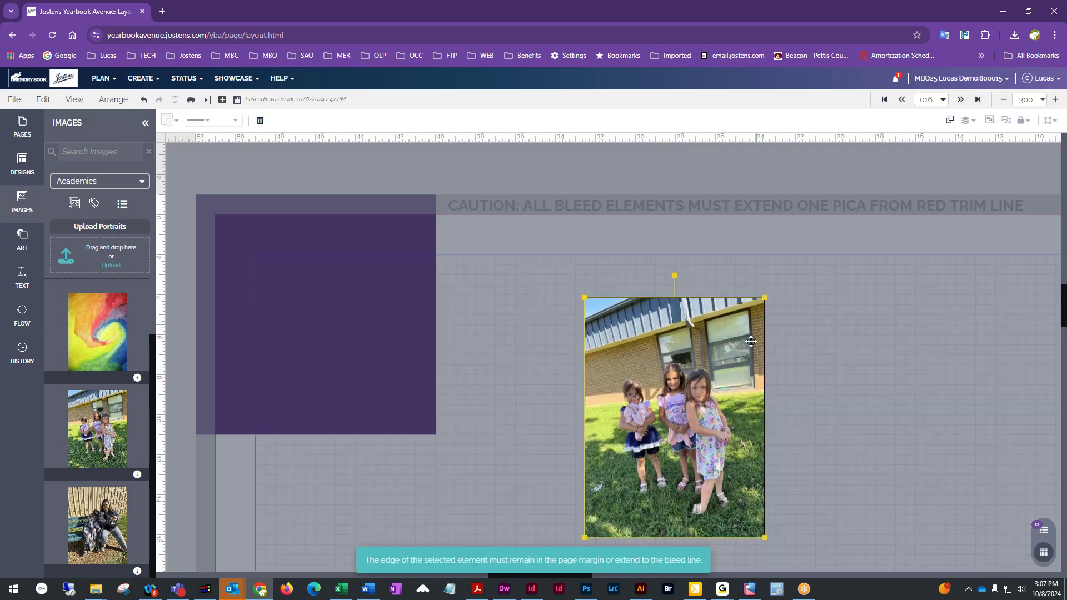
Enlarge the photo inside its frame and reposition it so the three girls fill the crop
drag(765, 298, 842, 267)
drag(762, 413, 677, 424)
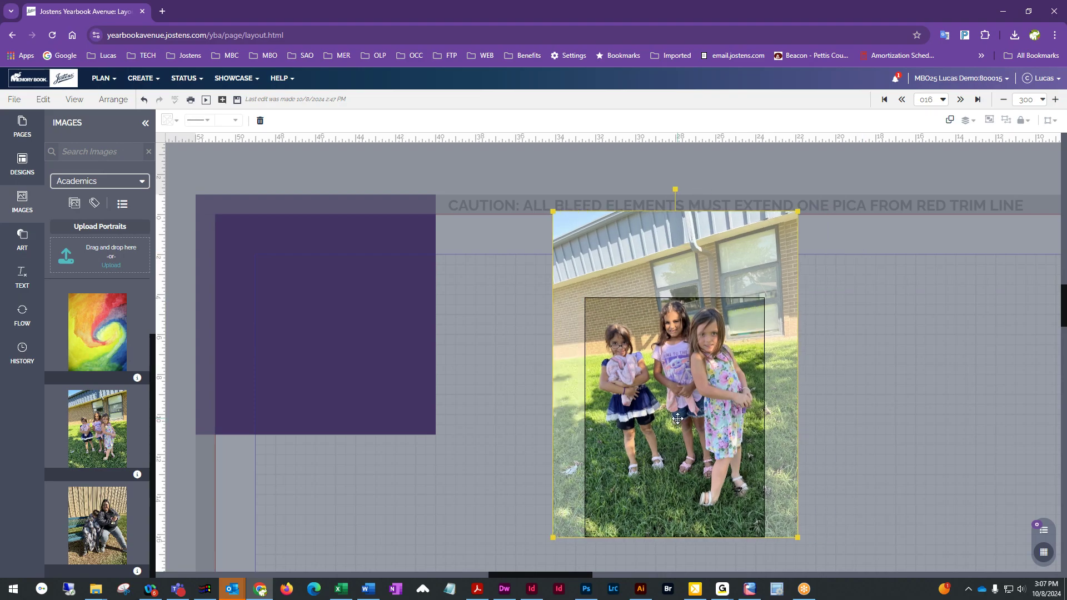
click(922, 393)
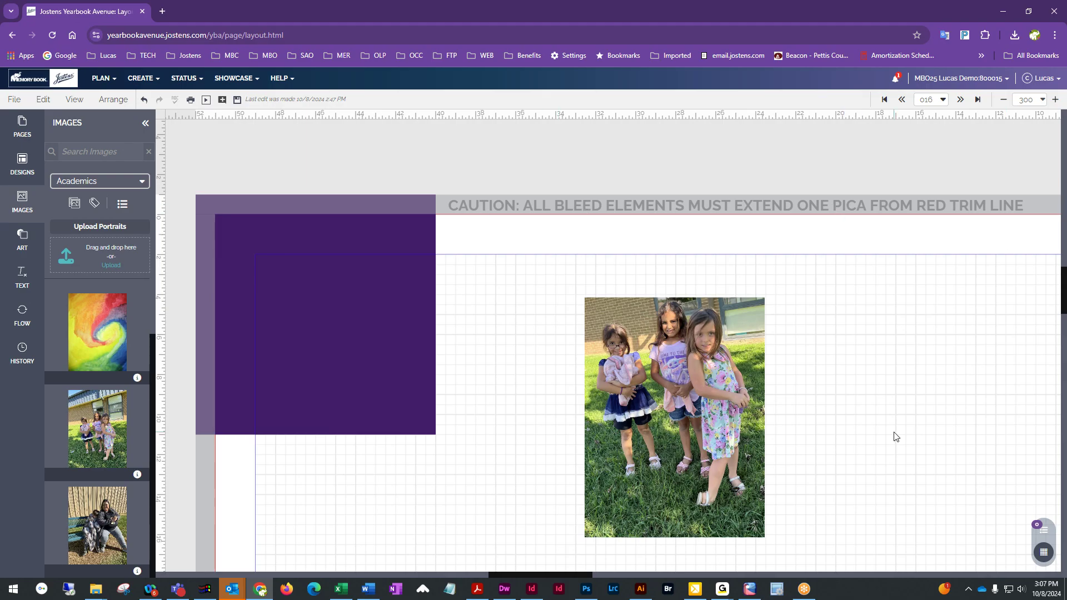
Try the photo against the left bleed edge below the purple square and undo that move
drag(634, 472, 622, 474)
scroll(803, 410, down, 3)
drag(714, 300, 234, 427)
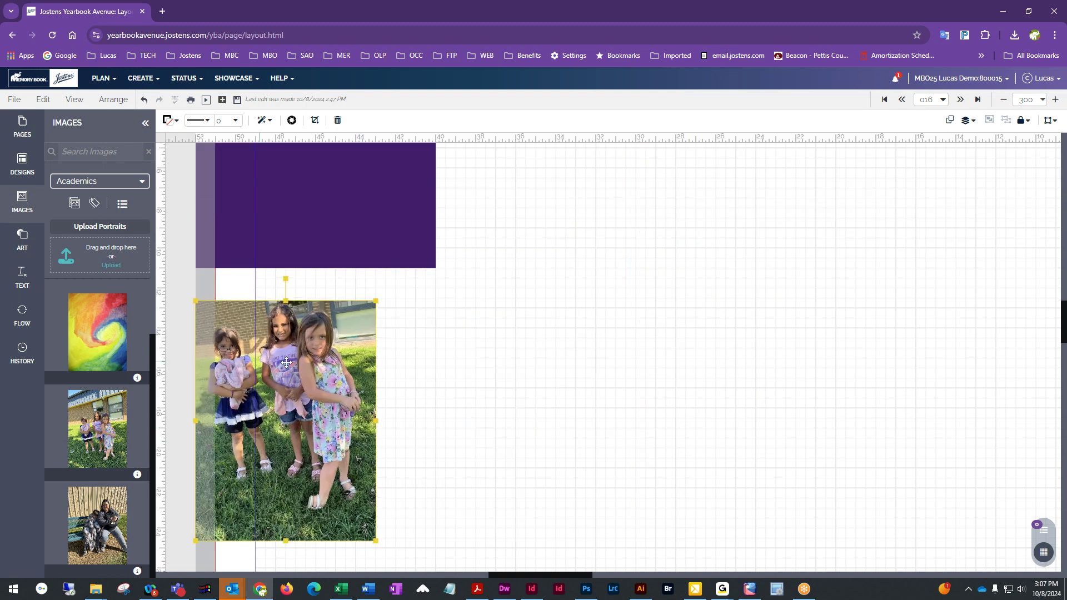
key(ctrl+z)
scroll(842, 449, up, 3)
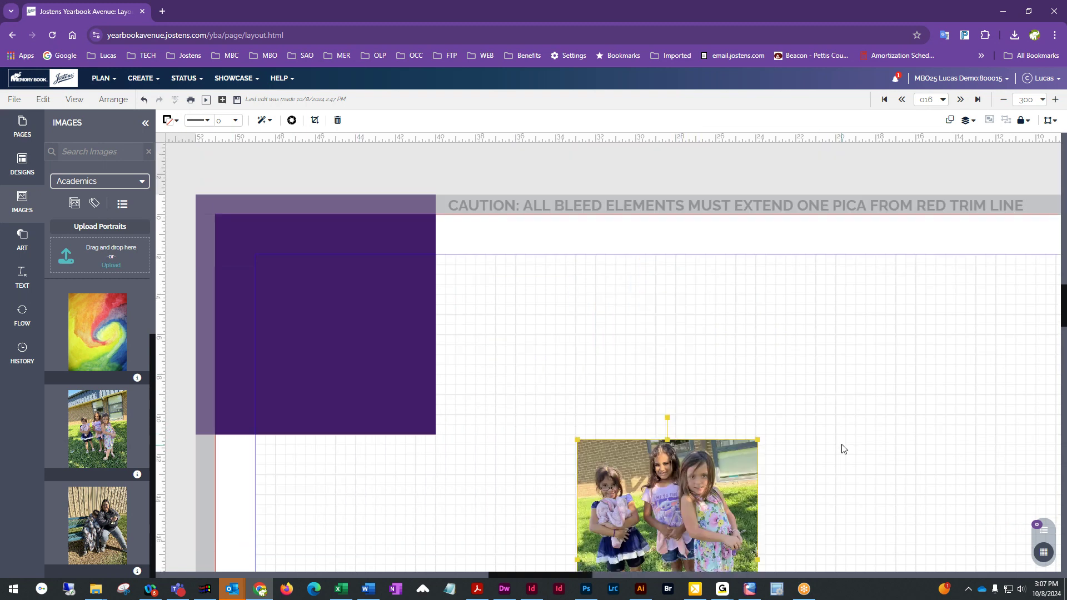
Move the photo up beside the purple square, inside the page margins
drag(646, 524, 596, 371)
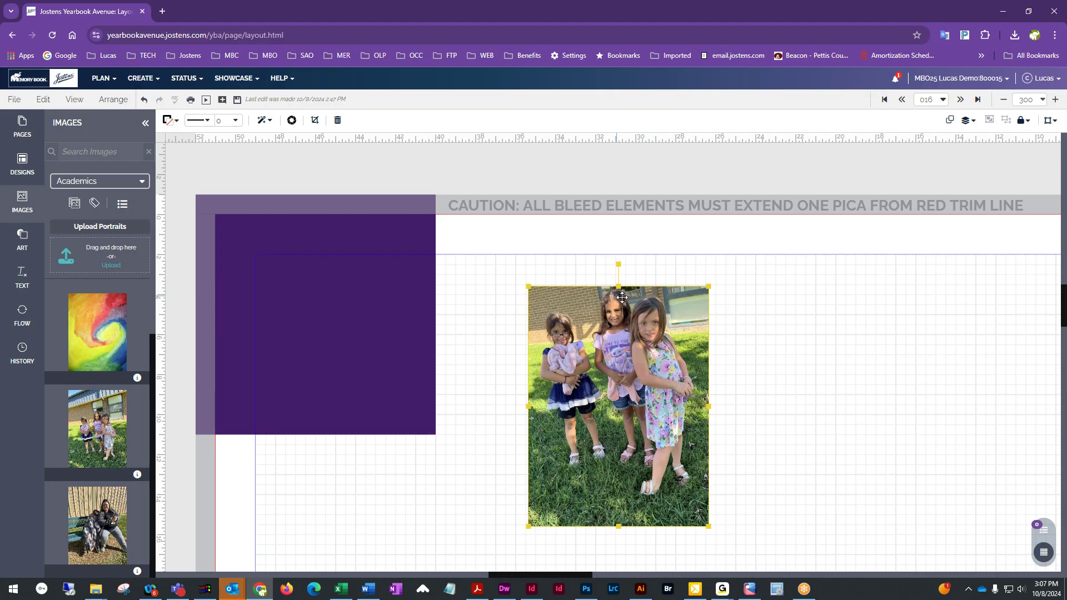
scroll(730, 439, down, 2)
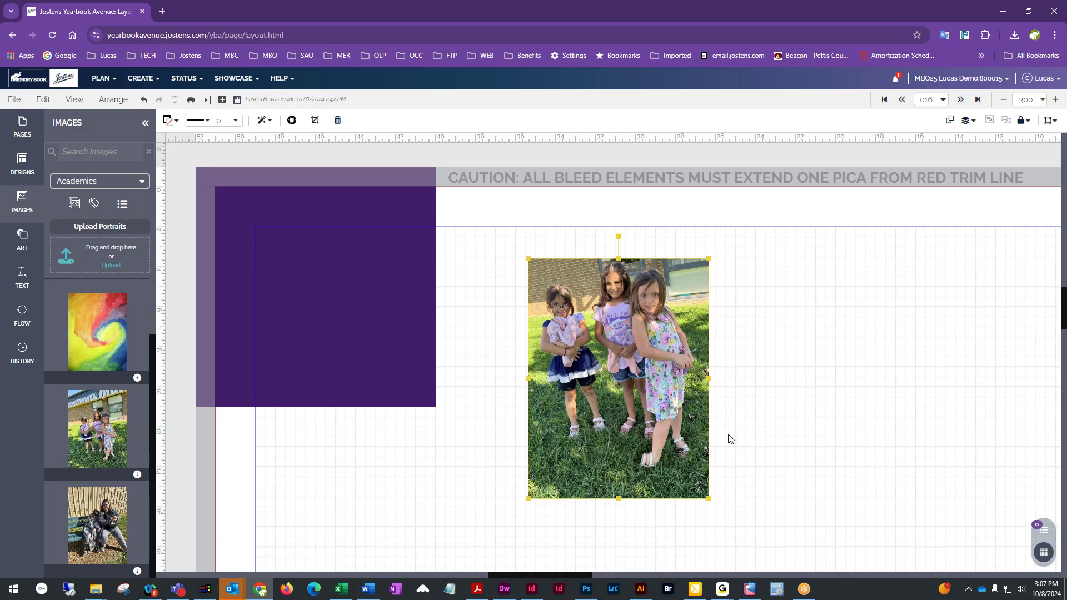
scroll(574, 262, up, 1)
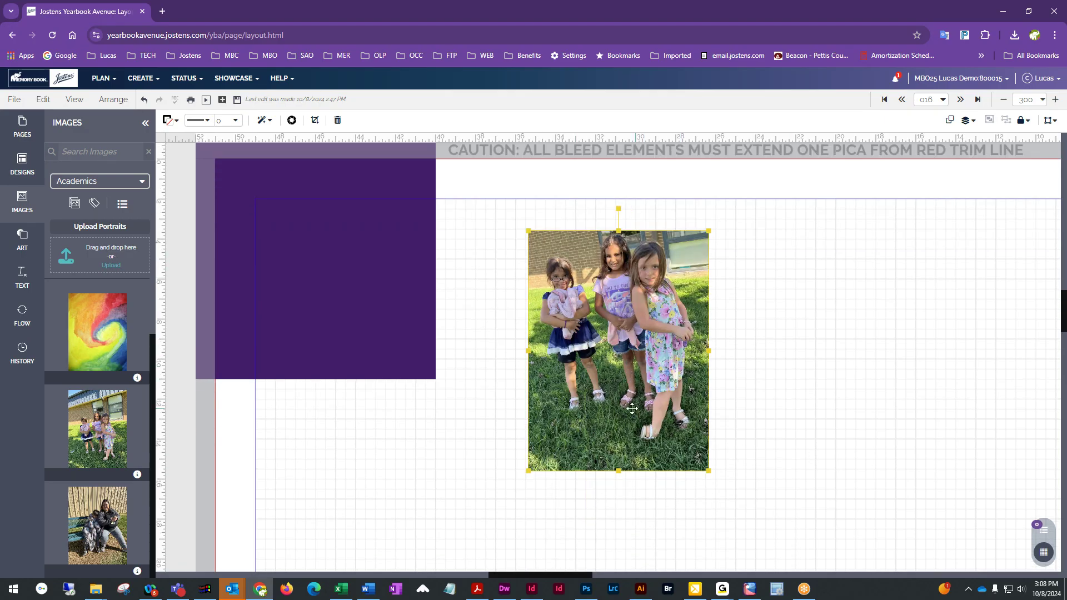
scroll(668, 406, down, 2)
Move the photo down the page to the open area lower than the purple square
drag(671, 309, 668, 417)
scroll(860, 395, down, 5)
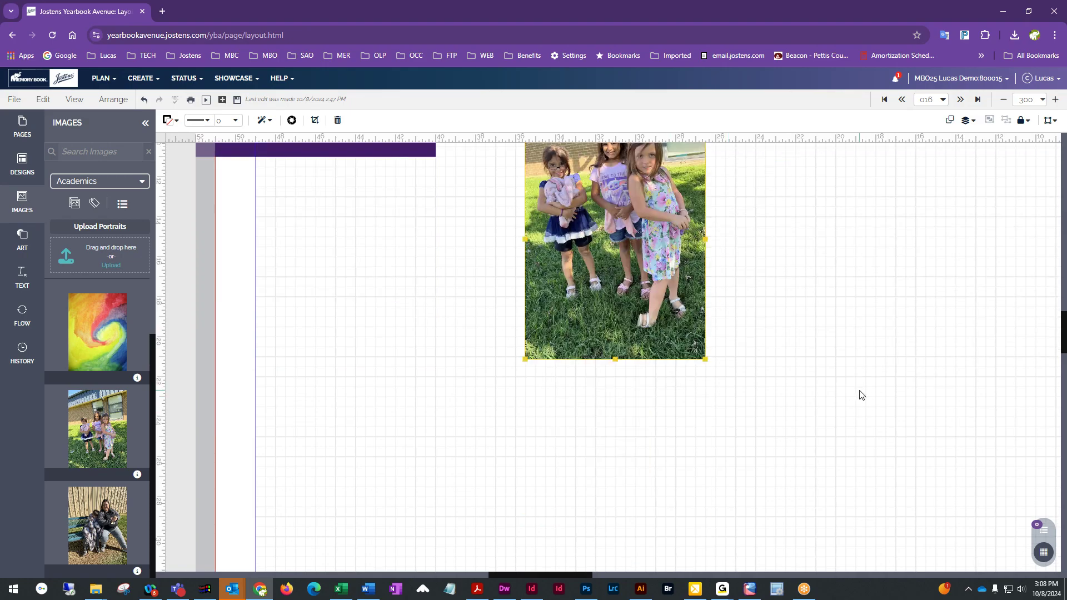
drag(592, 278, 391, 399)
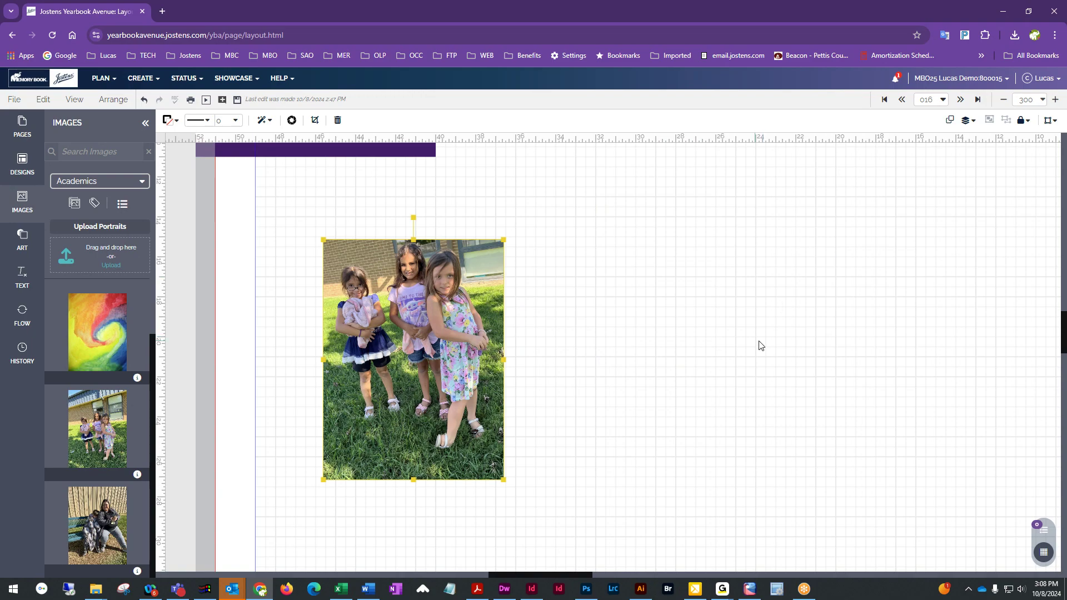
drag(378, 413, 526, 403)
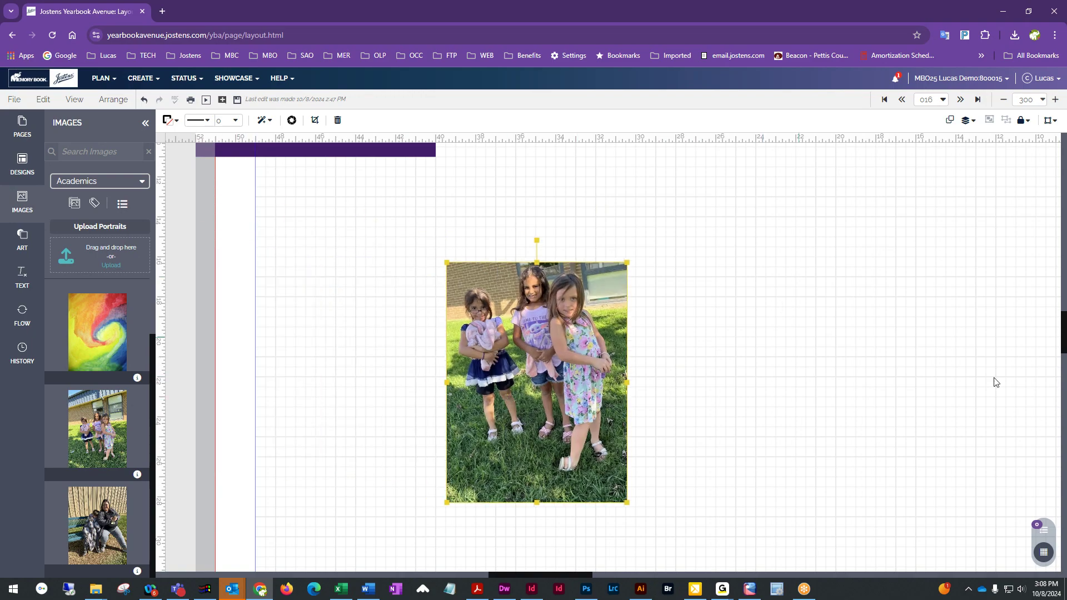
Move the photo back up to the right of the purple square
scroll(771, 434, up, 4)
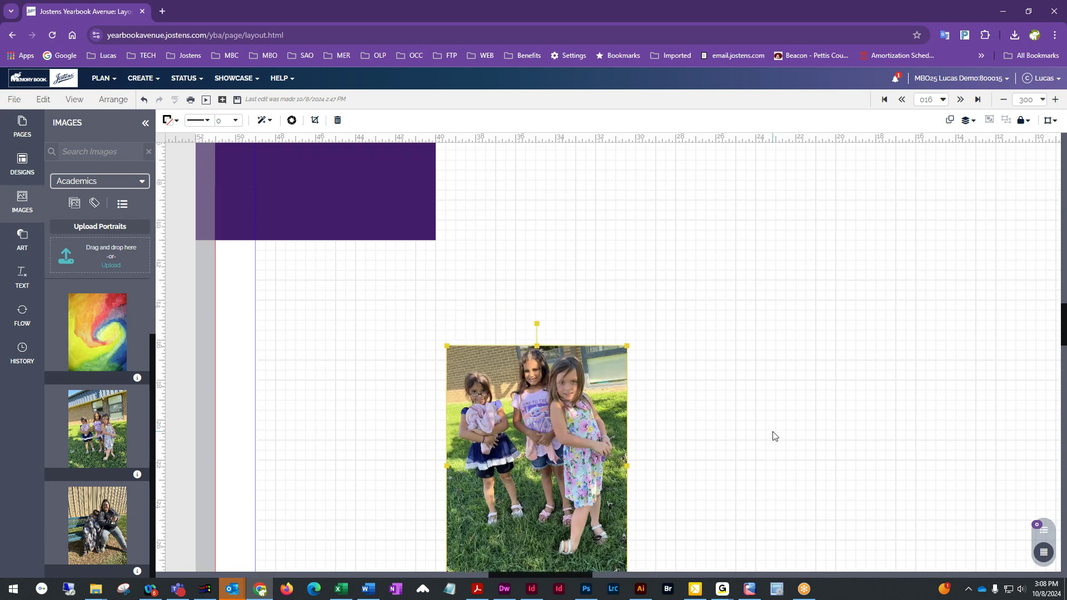
drag(554, 544, 661, 294)
scroll(942, 469, up, 2)
scroll(823, 462, down, 3)
scroll(757, 440, down, 2)
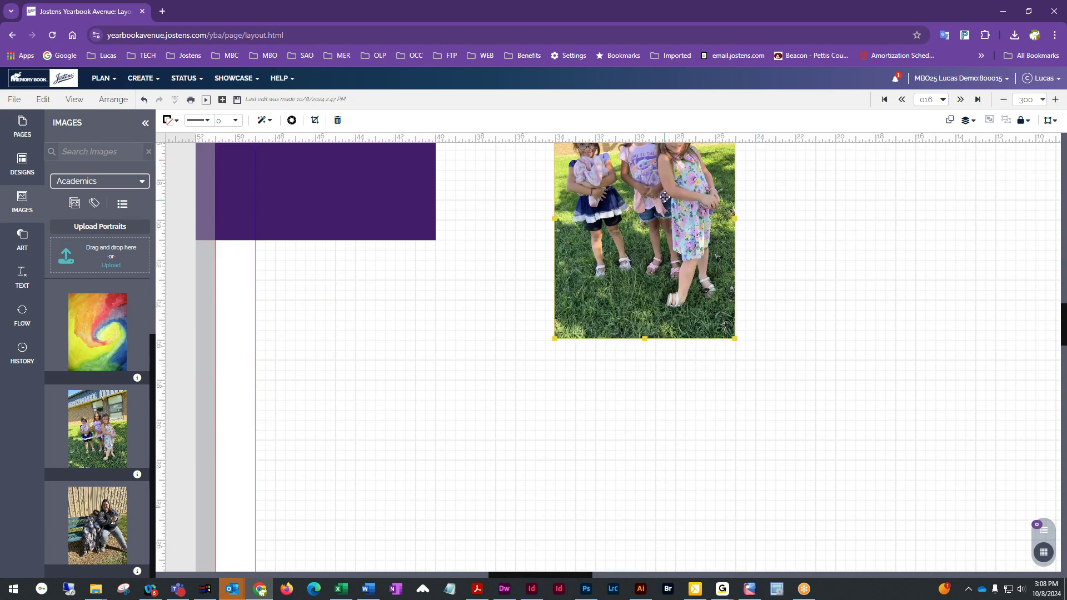
Place the photo below the purple square, just inside the left page margin
drag(665, 197, 506, 416)
drag(534, 464, 508, 461)
scroll(648, 448, down, 2)
scroll(648, 443, up, 1)
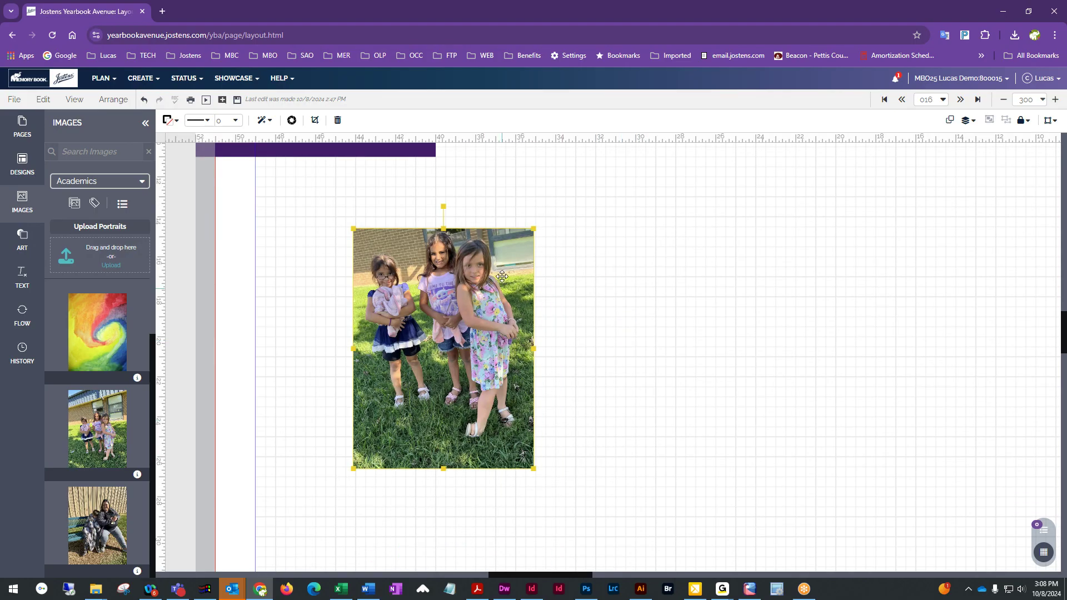
Move the photo inward from the left margin of page 16 and farther down the page
drag(362, 357, 497, 363)
scroll(617, 383, down, 1)
scroll(606, 300, down, 3)
drag(584, 203, 549, 448)
scroll(669, 443, down, 6)
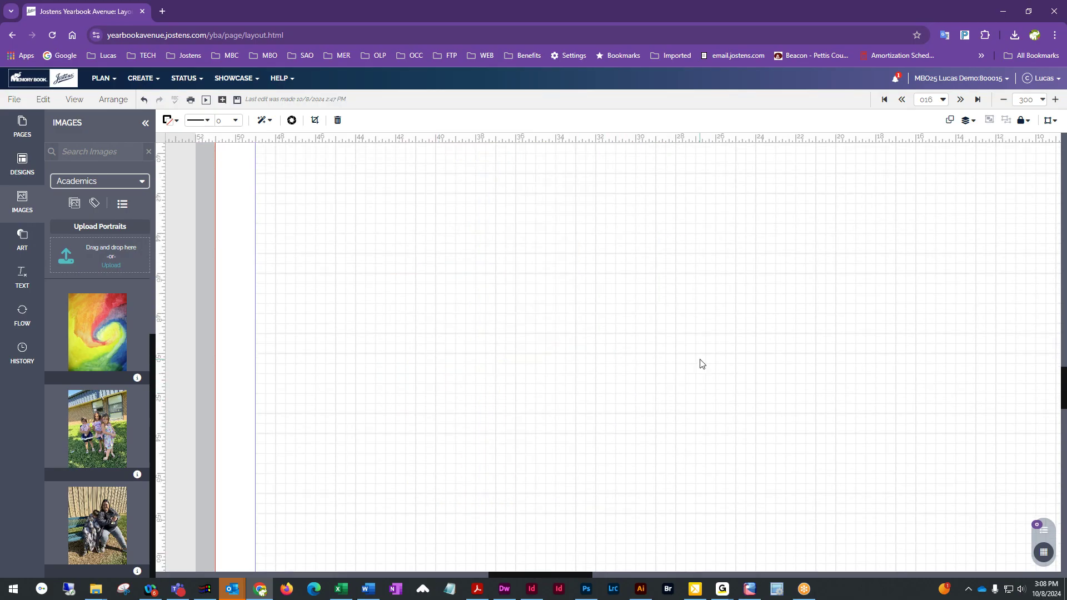
Move the photo to the bottom edge of page 16 so it crosses the margin and reaches the outer bleed edge
scroll(617, 405, up, 3)
click(1004, 100)
click(1004, 100)
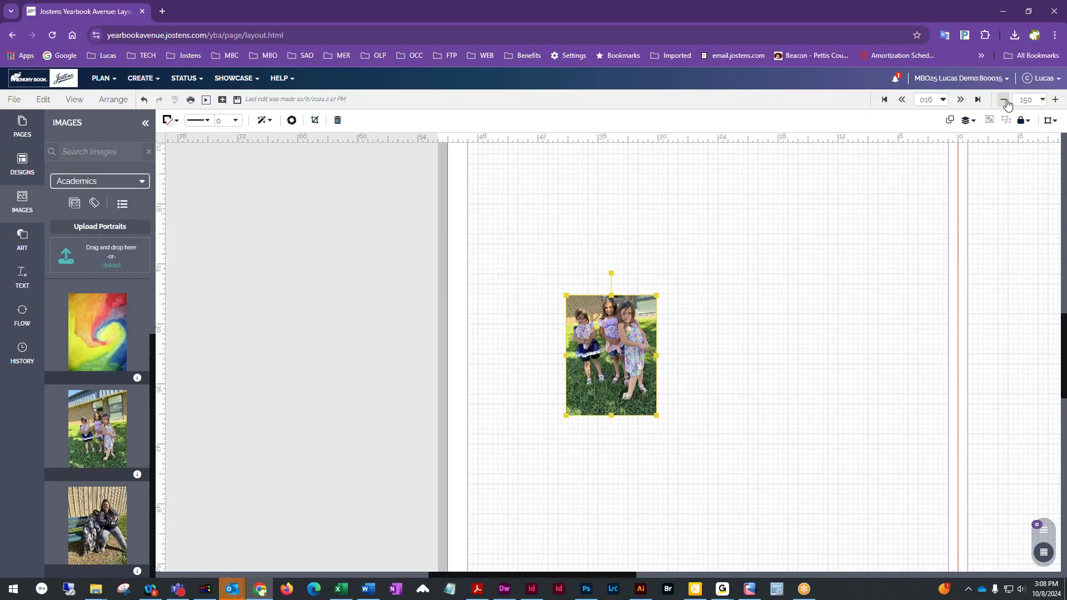
click(1004, 101)
scroll(772, 338, down, 2)
drag(644, 264, 610, 496)
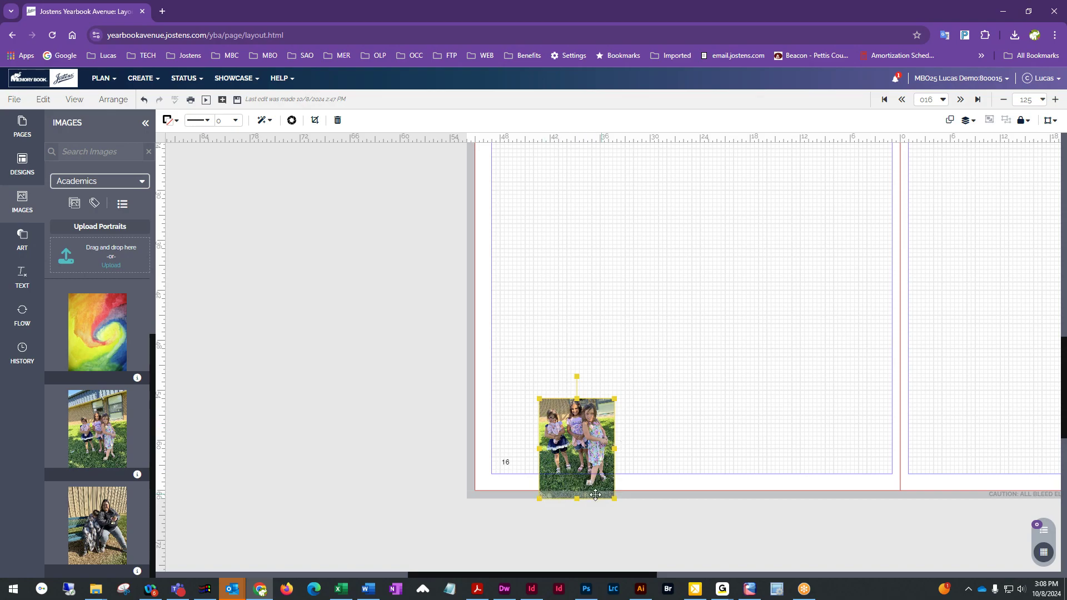
Move the photo back inside the bottom margin and shift the picture downward within its frame
drag(582, 493, 594, 338)
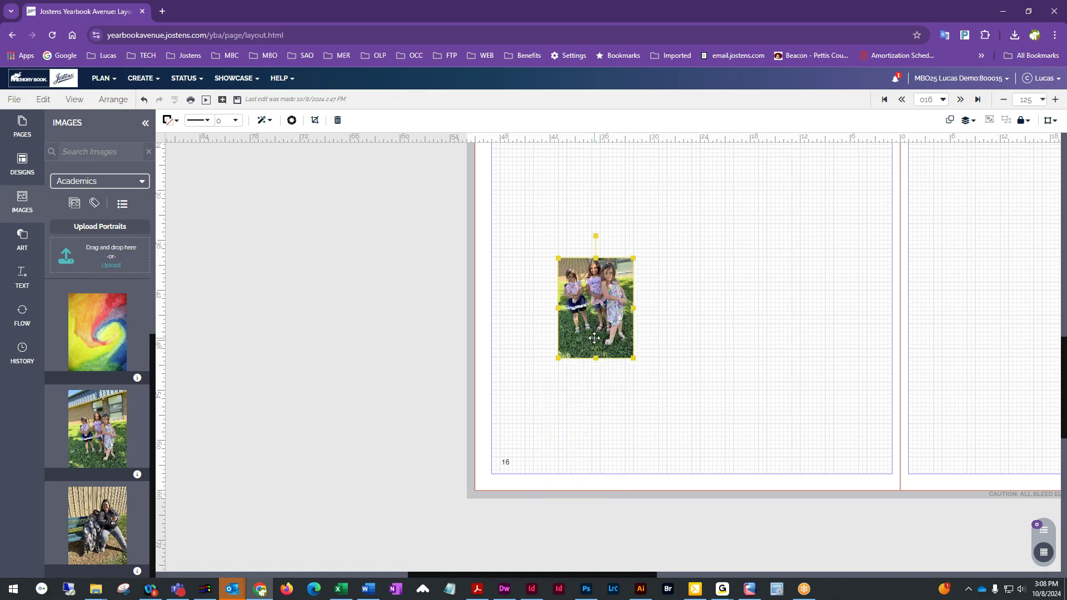
double_click(606, 306)
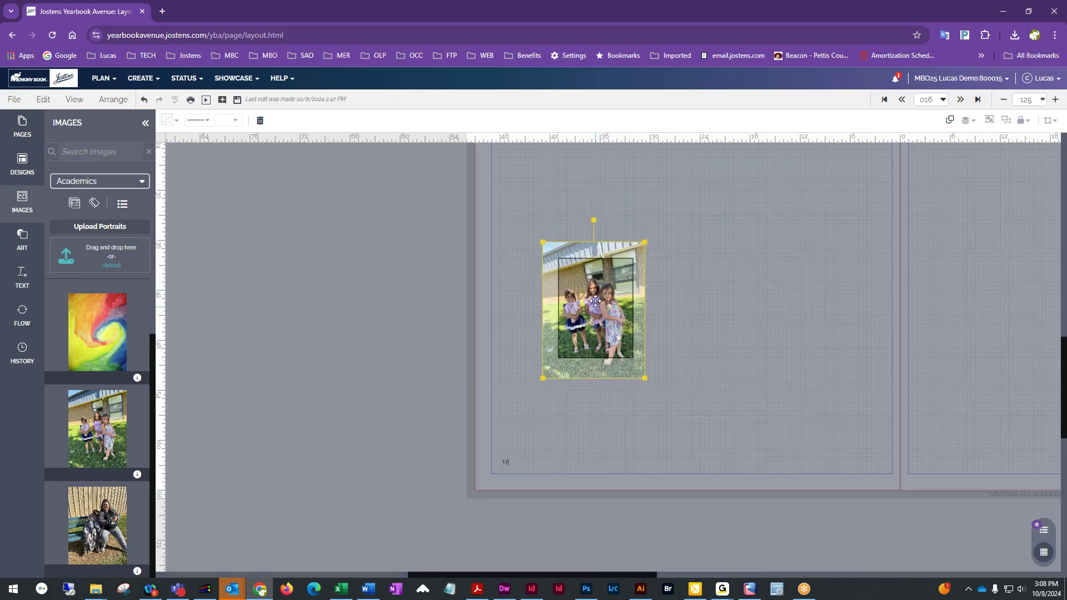
click(698, 334)
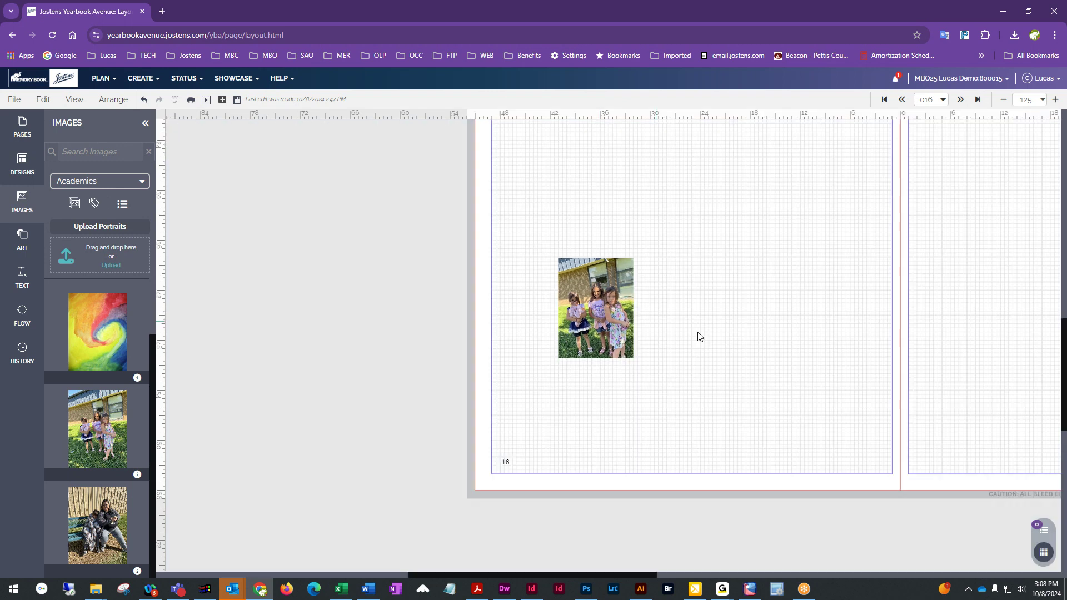
Move the photo up page 16 to the top bleed edge, to the right of the purple square
scroll(709, 328, up, 2)
drag(615, 461, 719, 325)
scroll(756, 370, up, 3)
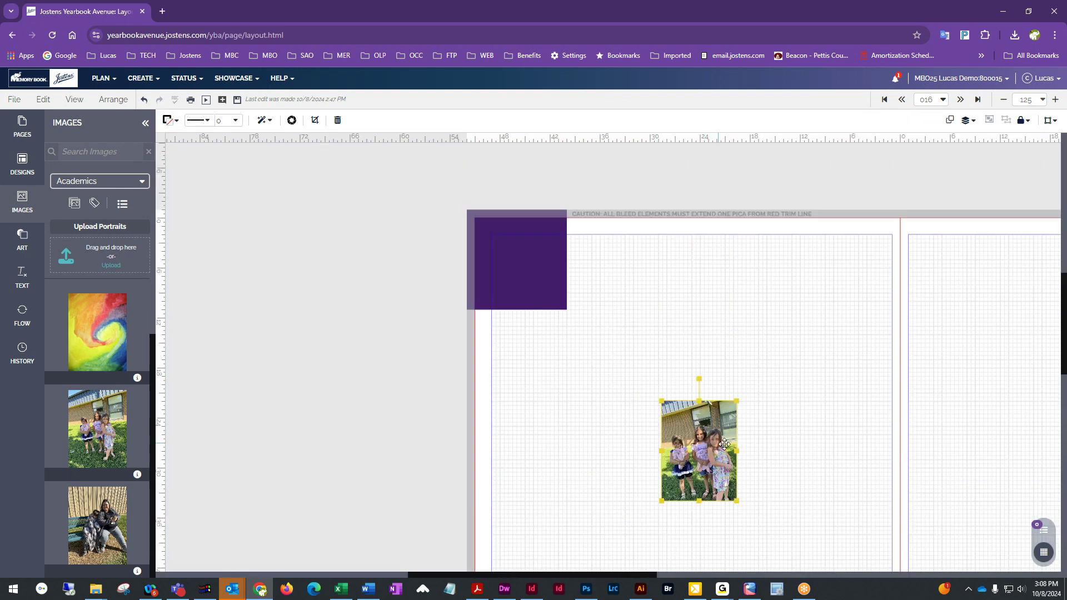
drag(725, 443, 718, 253)
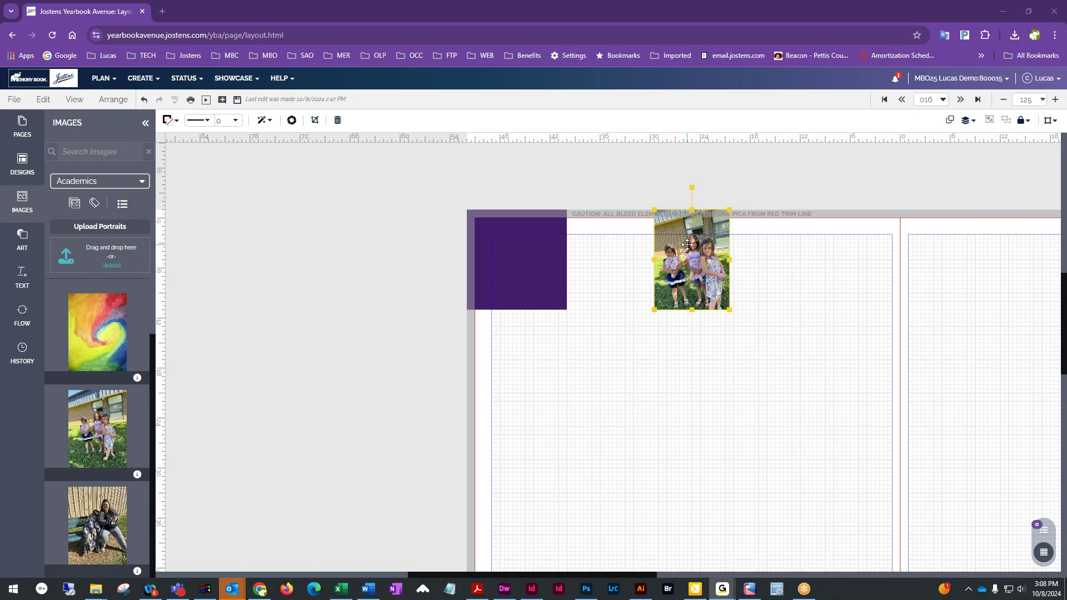
Move the photo down inside the page margins and shift the picture upward within its frame
drag(683, 271, 664, 347)
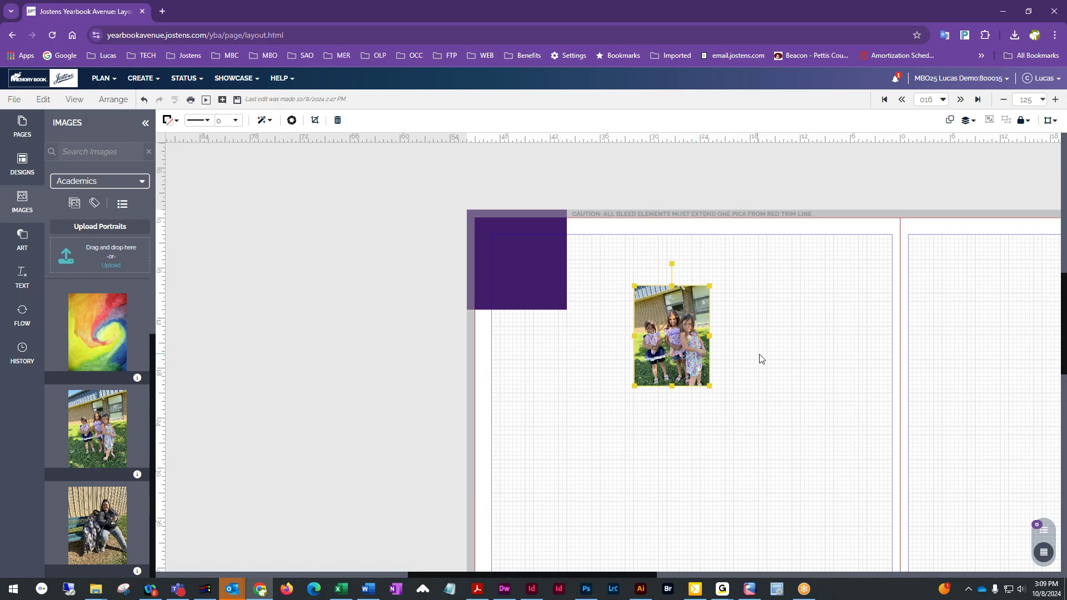
double_click(667, 345)
drag(682, 343, 680, 336)
click(815, 342)
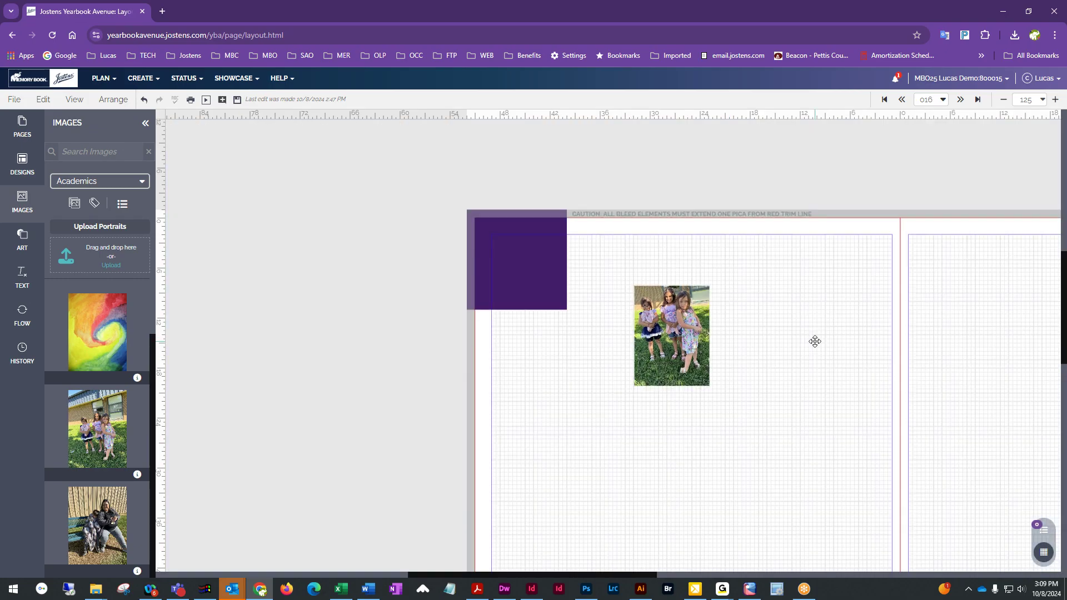
Enlarge the photo proportionally from its lower-right corner to about 19 by 25 picas
click(702, 362)
drag(709, 385, 795, 479)
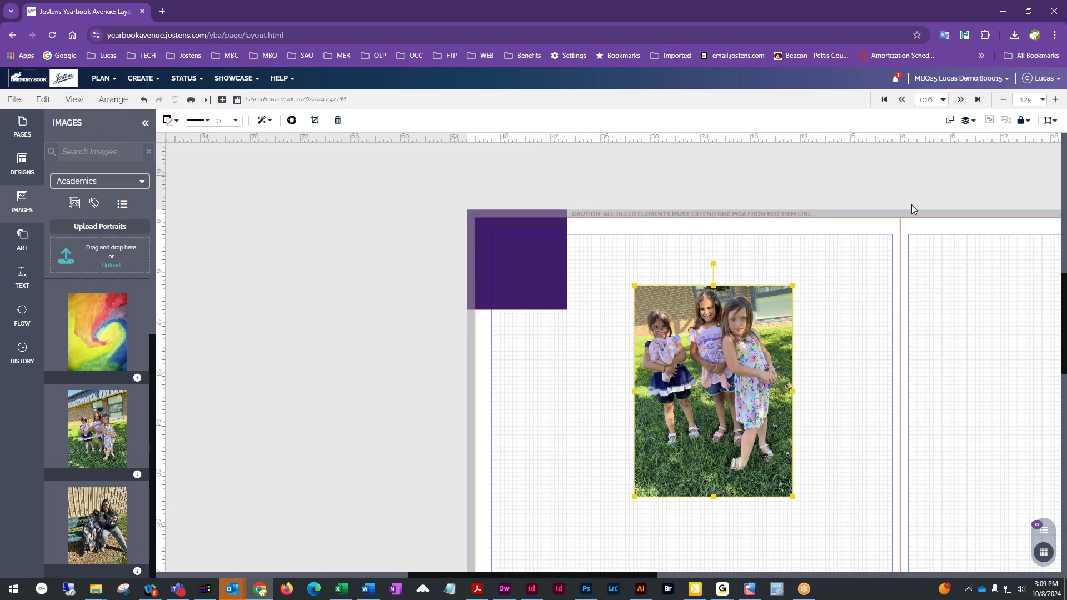
Move the enlarged photo up to the top bleed edge of page 16, to the right of the purple square
click(1056, 100)
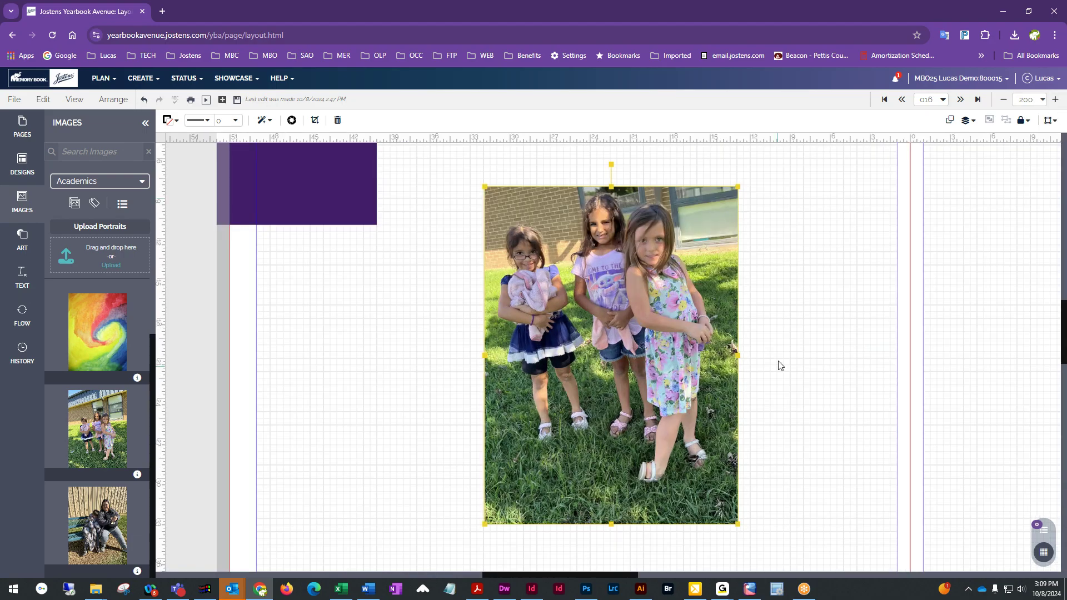
scroll(788, 384, up, 1)
drag(576, 415, 643, 383)
drag(716, 431, 652, 341)
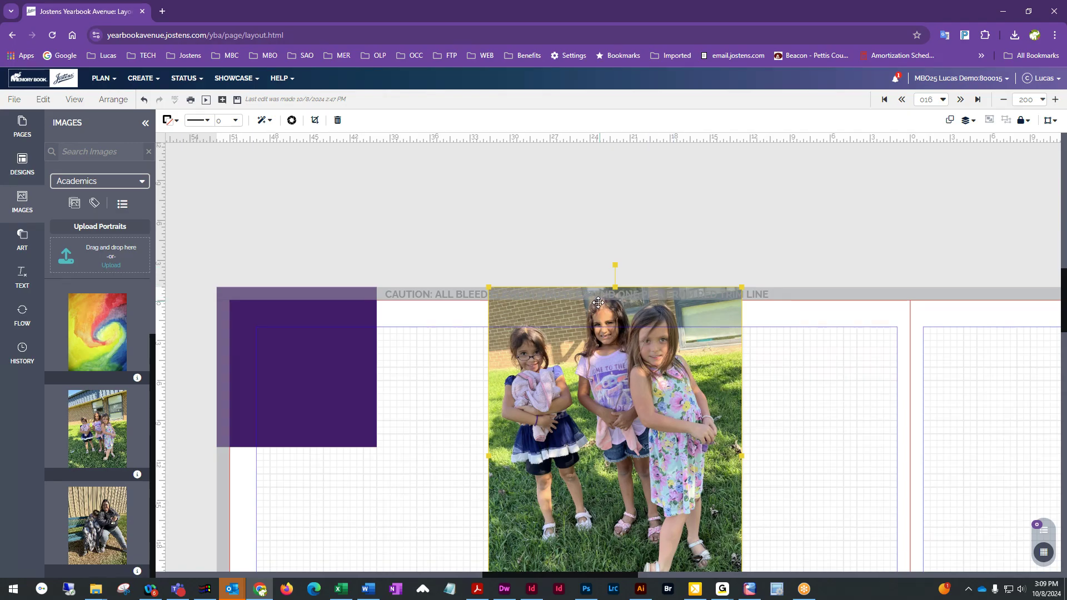
drag(602, 301, 606, 301)
Place a horizontal guide along the red trim line at the top of the page
drag(637, 142, 635, 302)
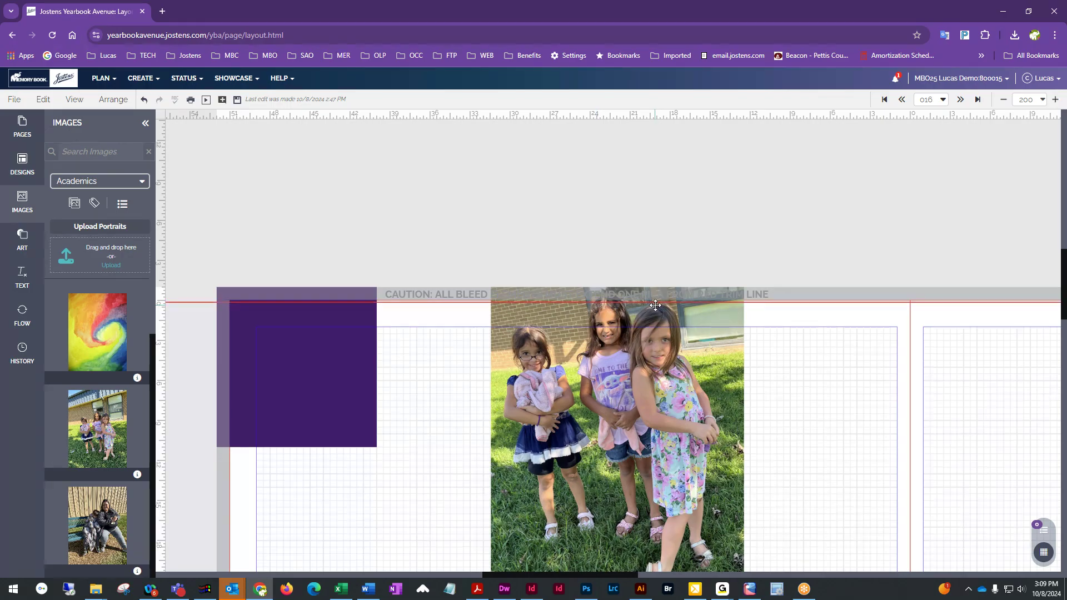
scroll(730, 315, down, 1)
scroll(729, 315, down, 1)
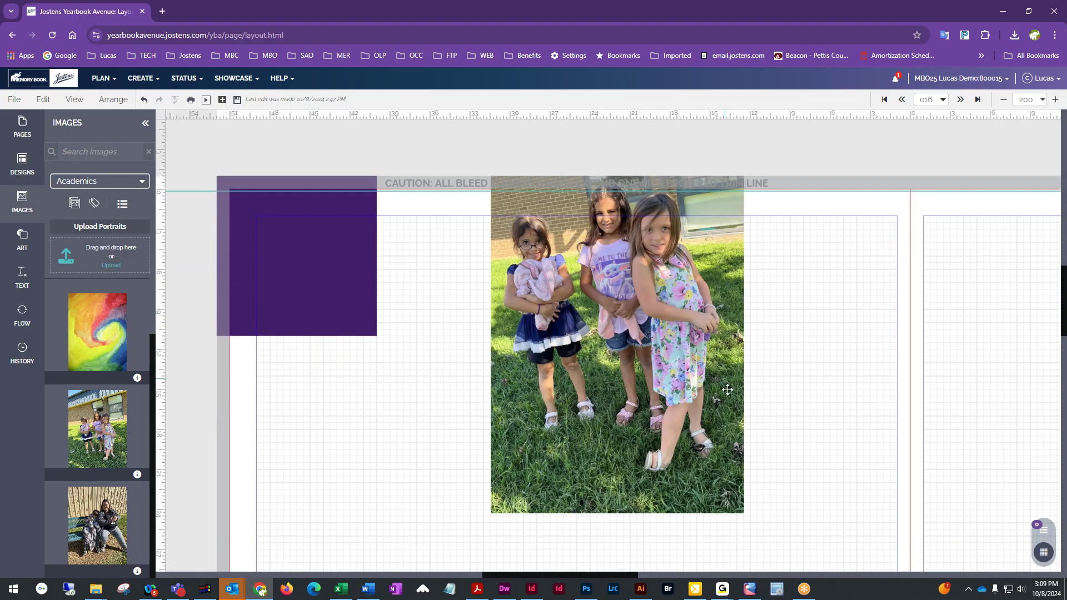
scroll(791, 400, down, 1)
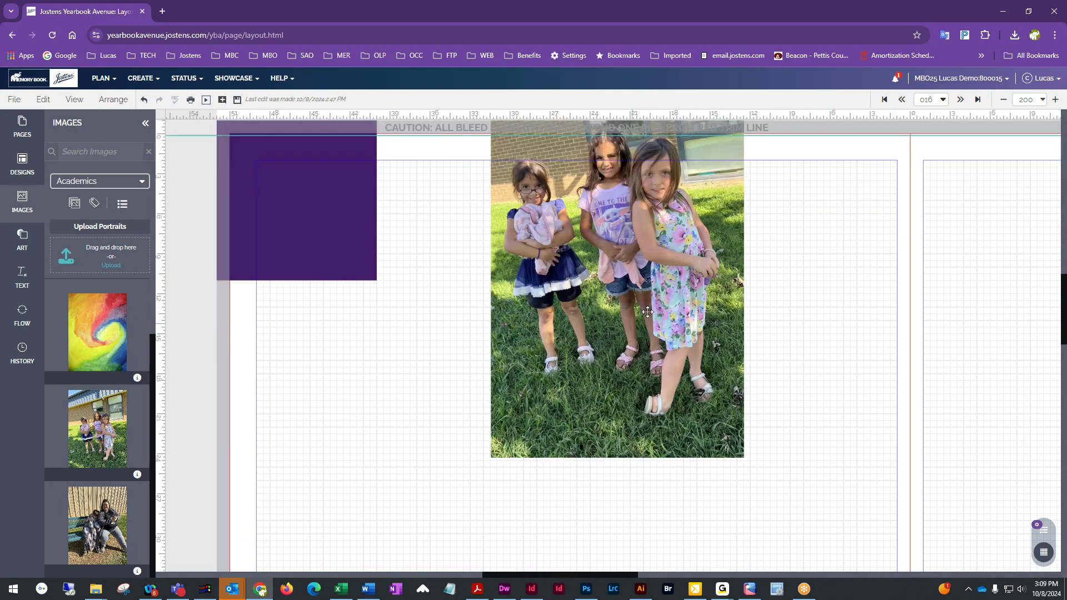
scroll(615, 388, up, 1)
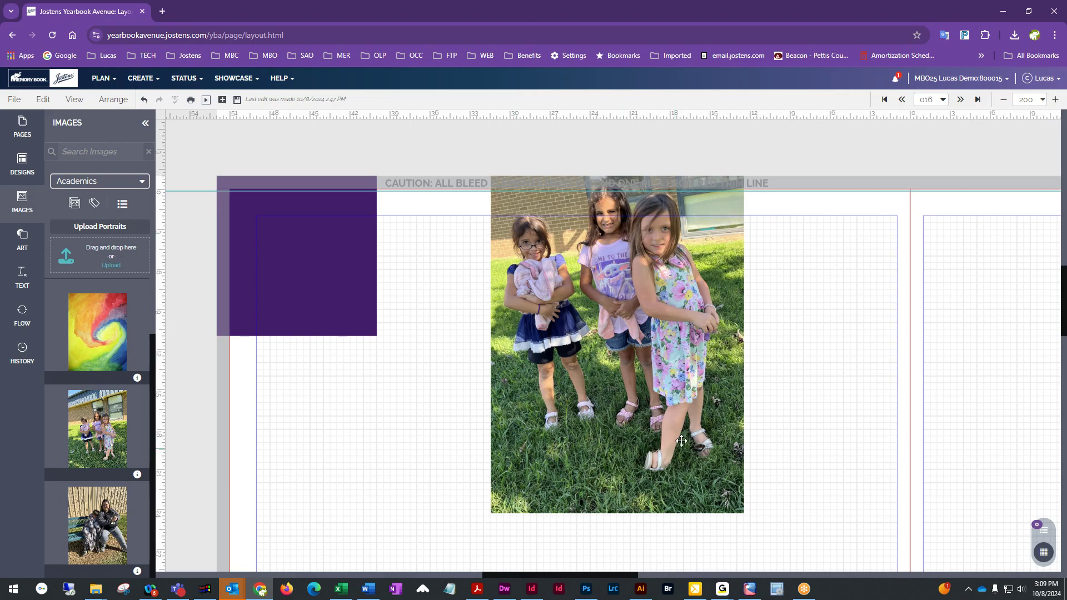
Move the photo against the center gutter below the top margin, and delete both the picture and its empty frame
drag(595, 321, 757, 363)
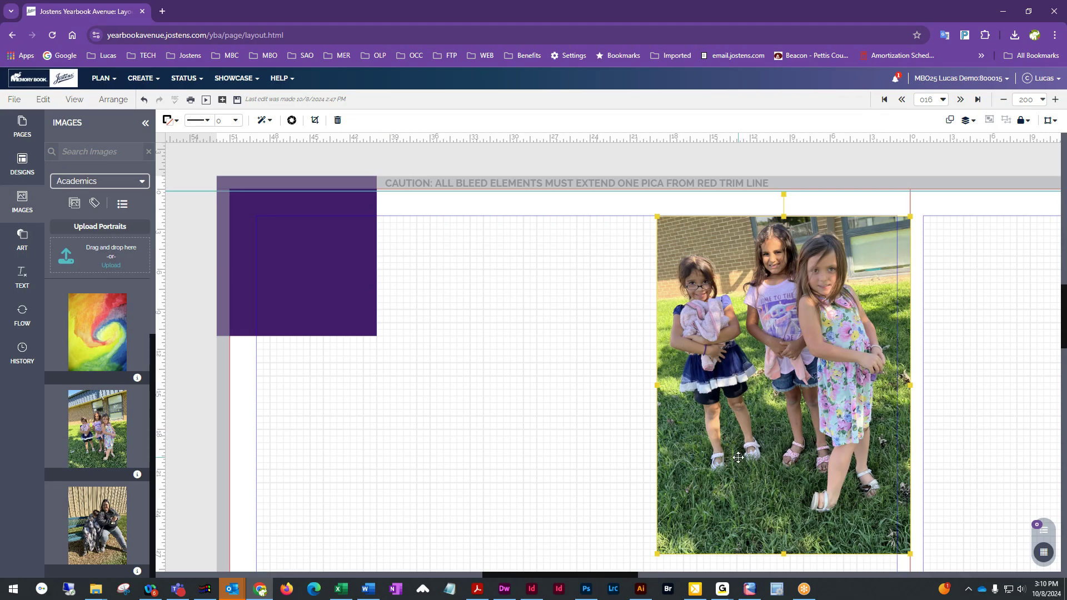
key(Delete)
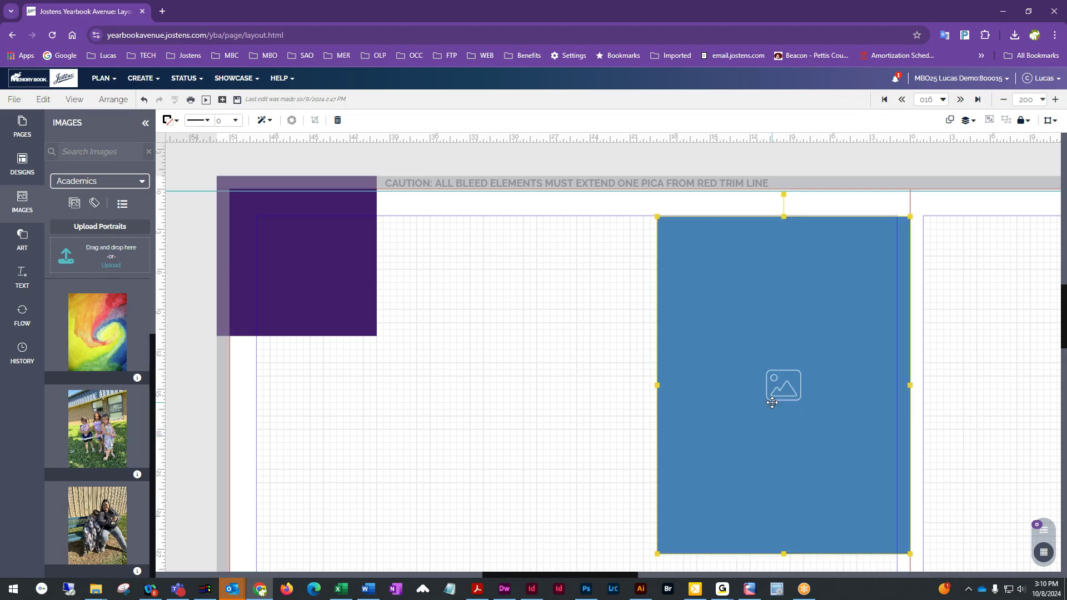
key(Delete)
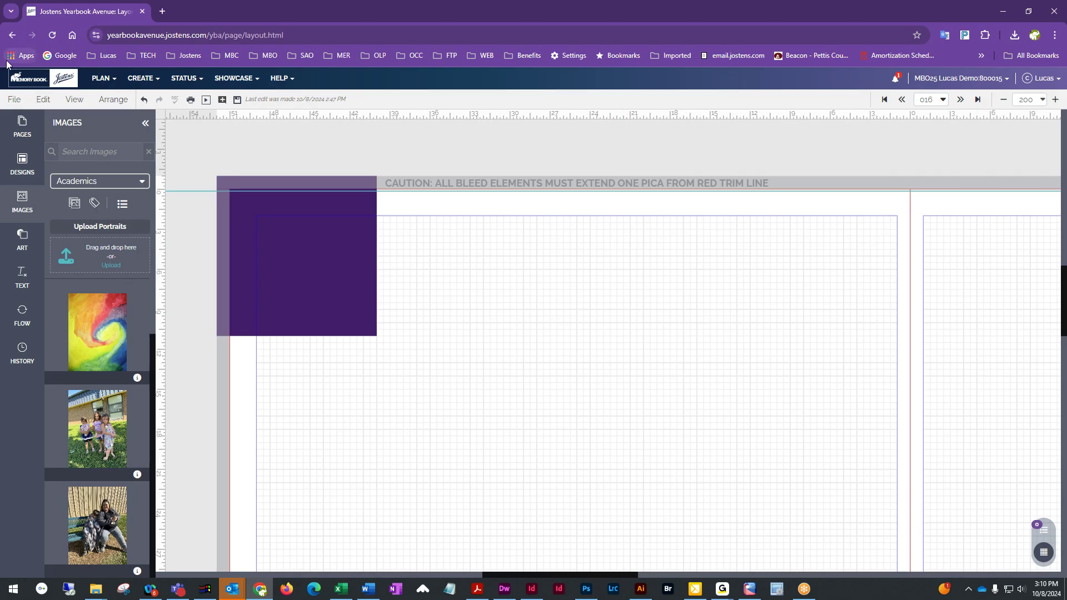
Leave the layout without saving and return to the Manage Jobs page
right_click(10, 37)
click(89, 111)
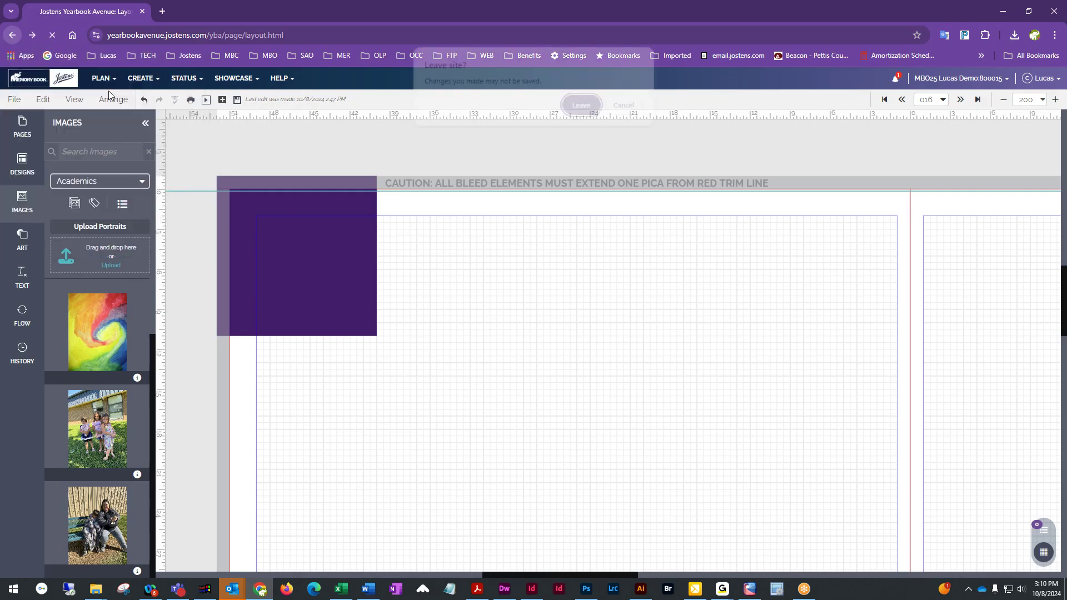
click(582, 106)
Retrieve the demo job for the year 2024 and open its MBO site
drag(345, 121, 372, 127)
text(24)
click(372, 125)
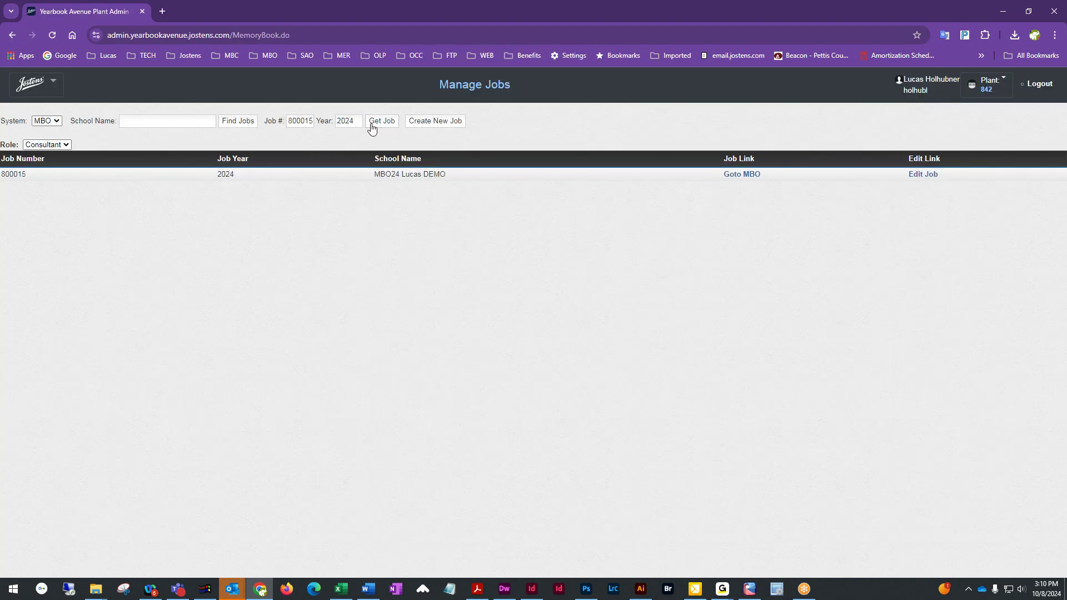
click(738, 175)
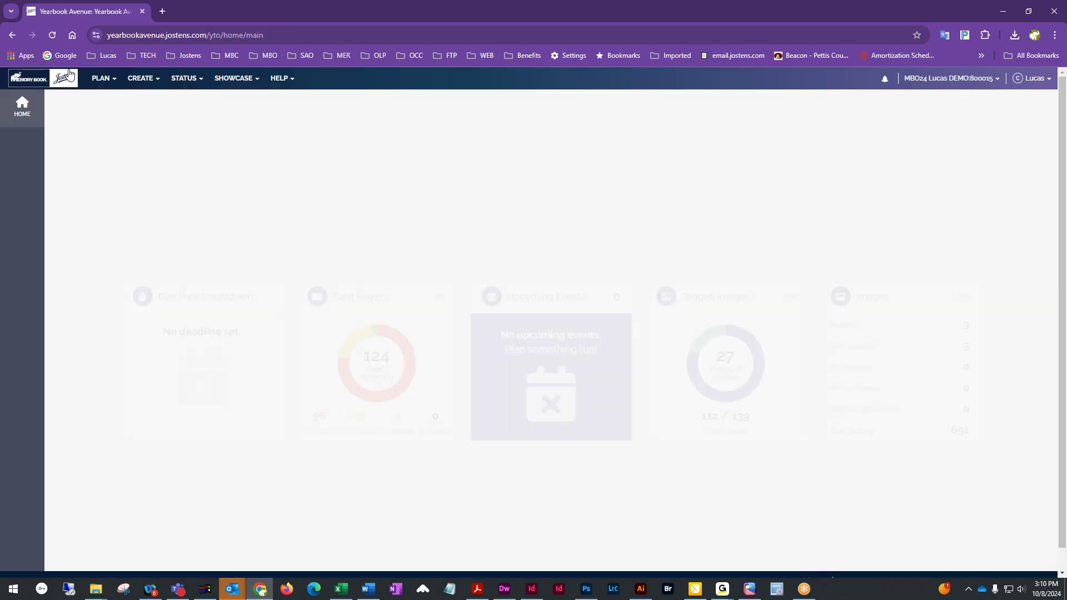
Display the 2024 book's page ladder and open the page 14–15 spread for editing
click(101, 78)
click(129, 106)
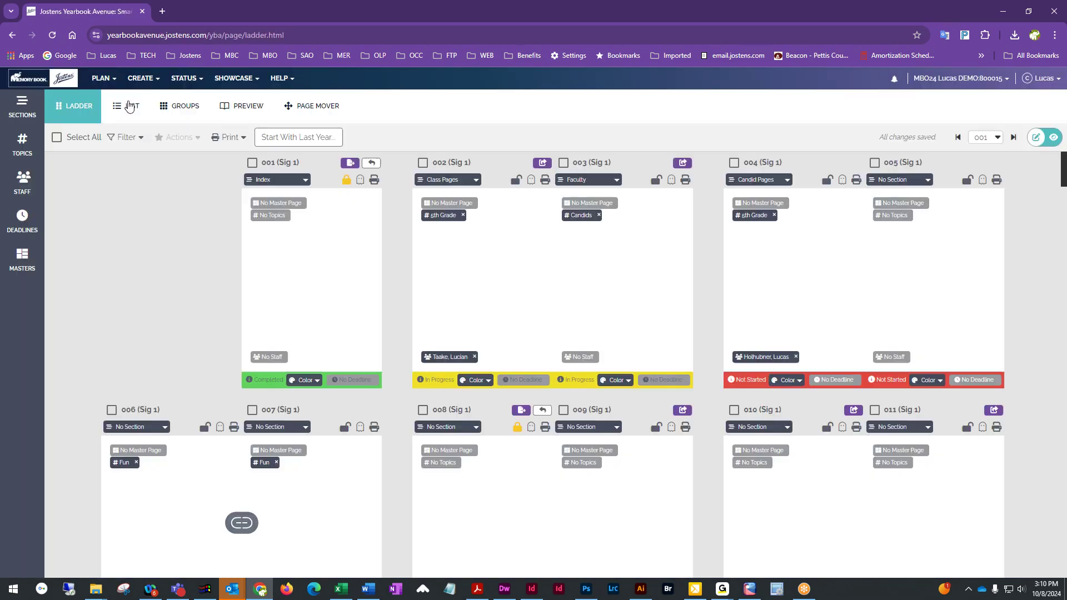
scroll(379, 548, down, 8)
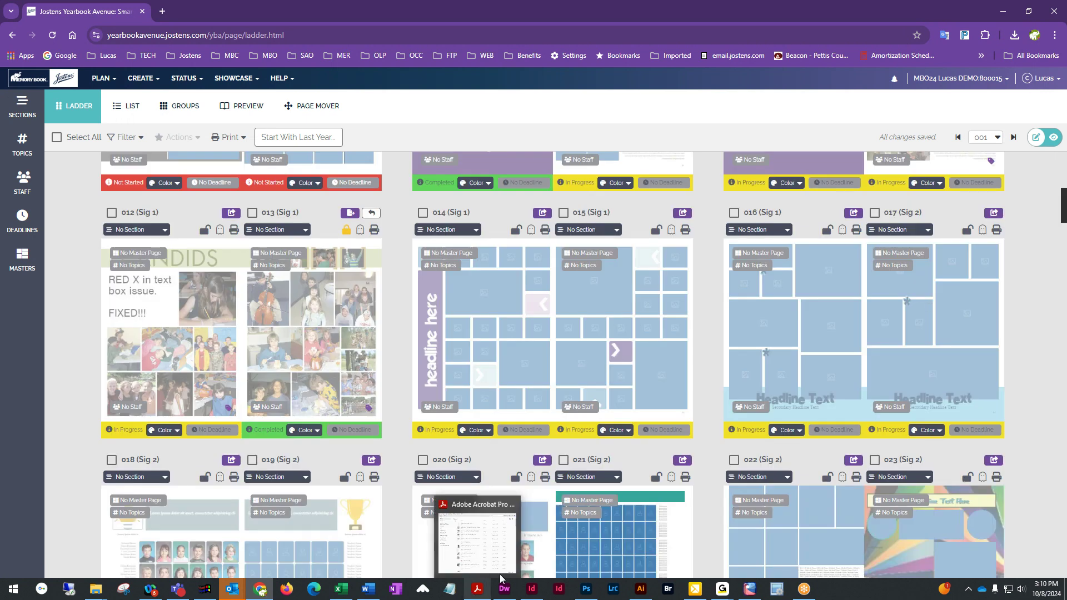
scroll(658, 463, up, 6)
scroll(659, 463, down, 2)
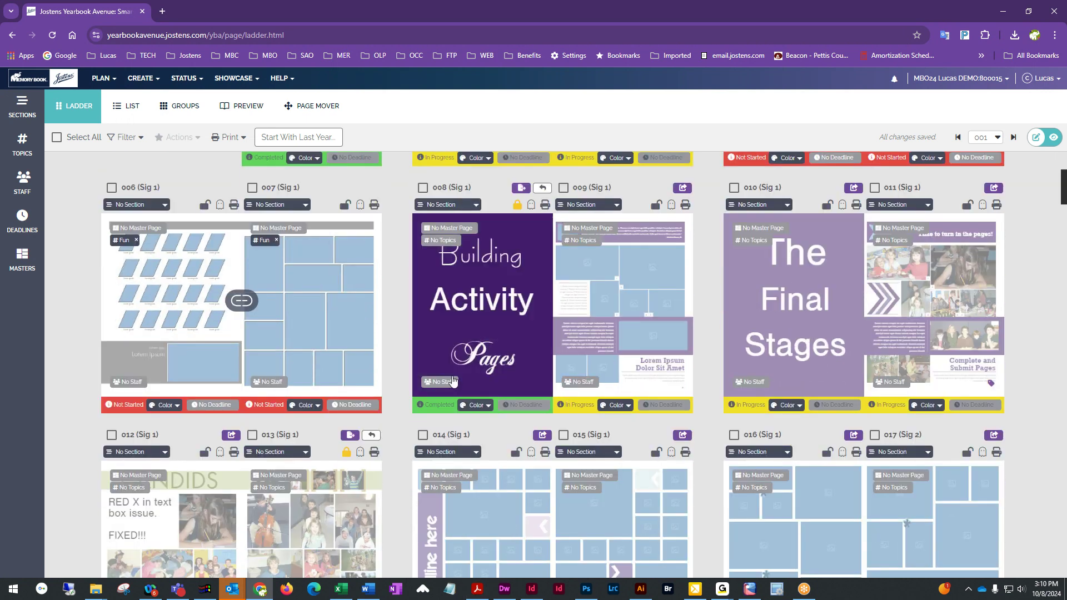
scroll(658, 462, down, 10)
double_click(505, 341)
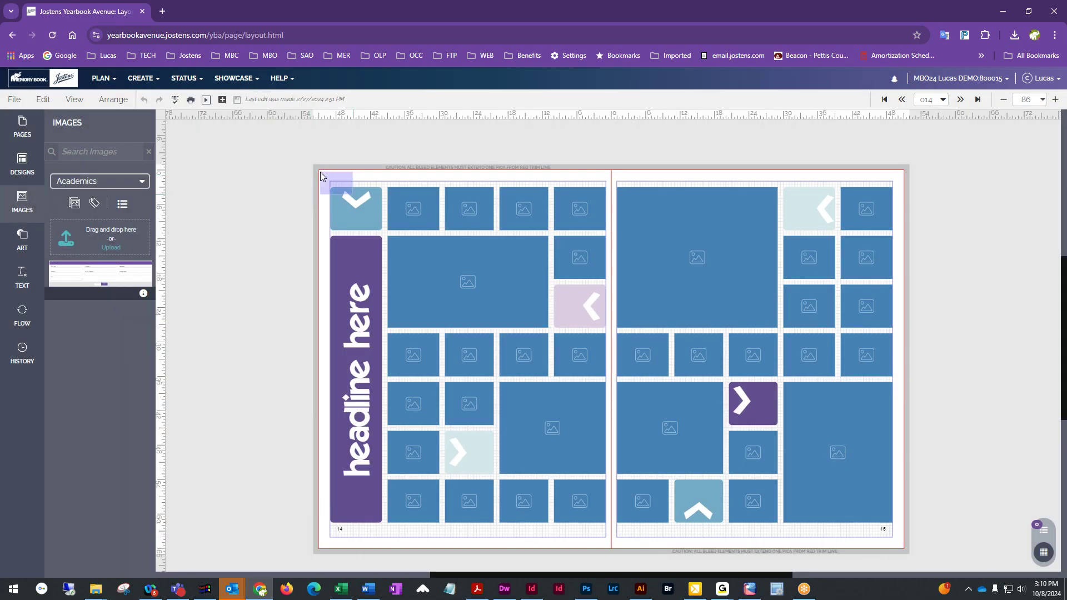
Select everything on the page 14–15 spread and delete it to clear both pages
drag(321, 172, 909, 526)
key(Delete)
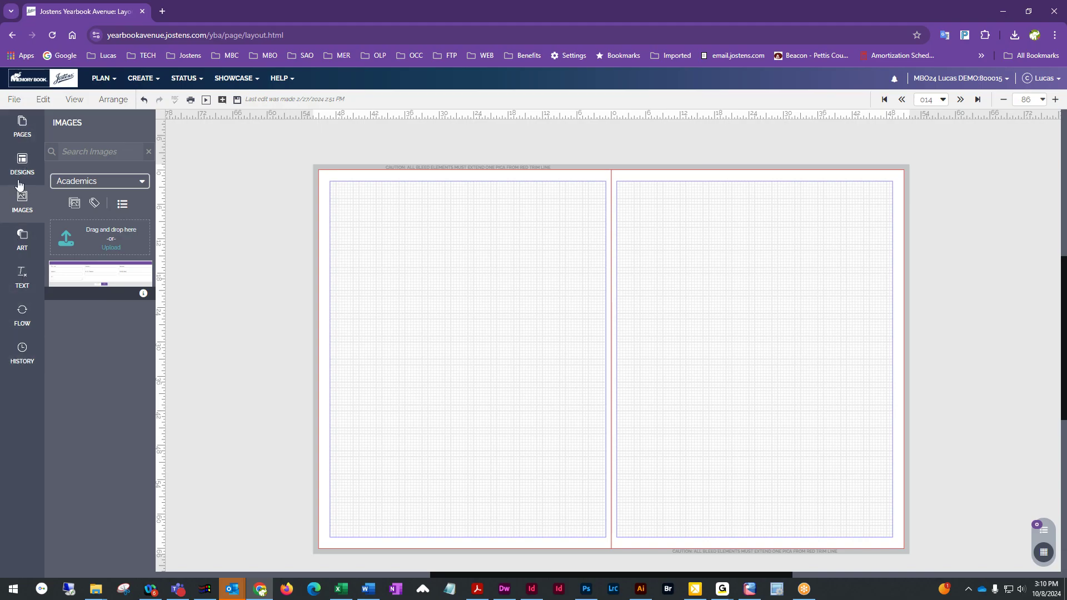
Browse the yearbook's page thumbnails and display the Page Surfer designs in the Candids category
click(22, 128)
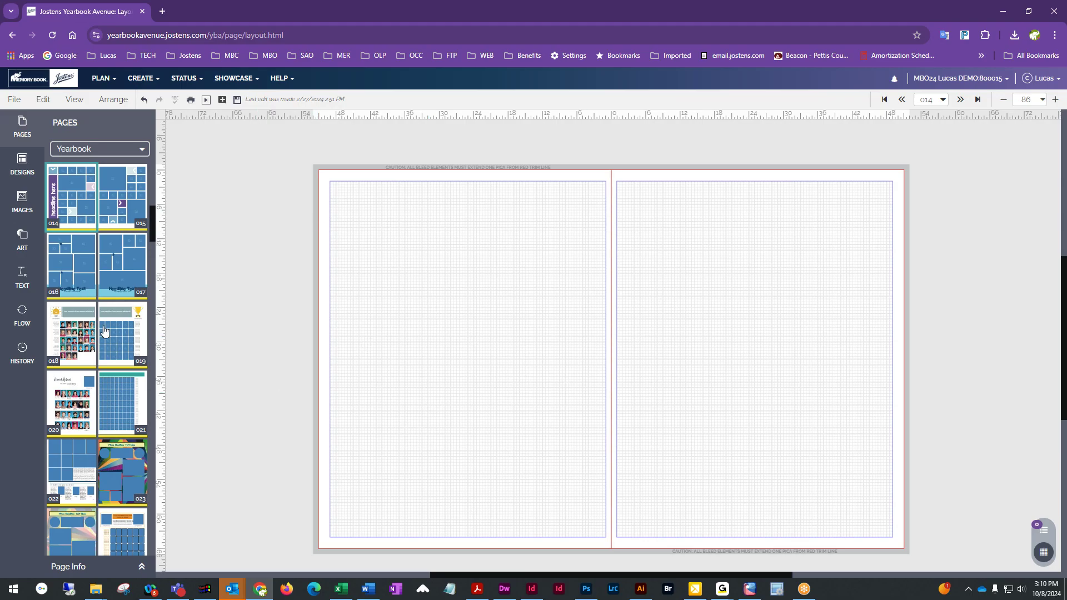
scroll(111, 371, down, 3)
scroll(119, 428, down, 1)
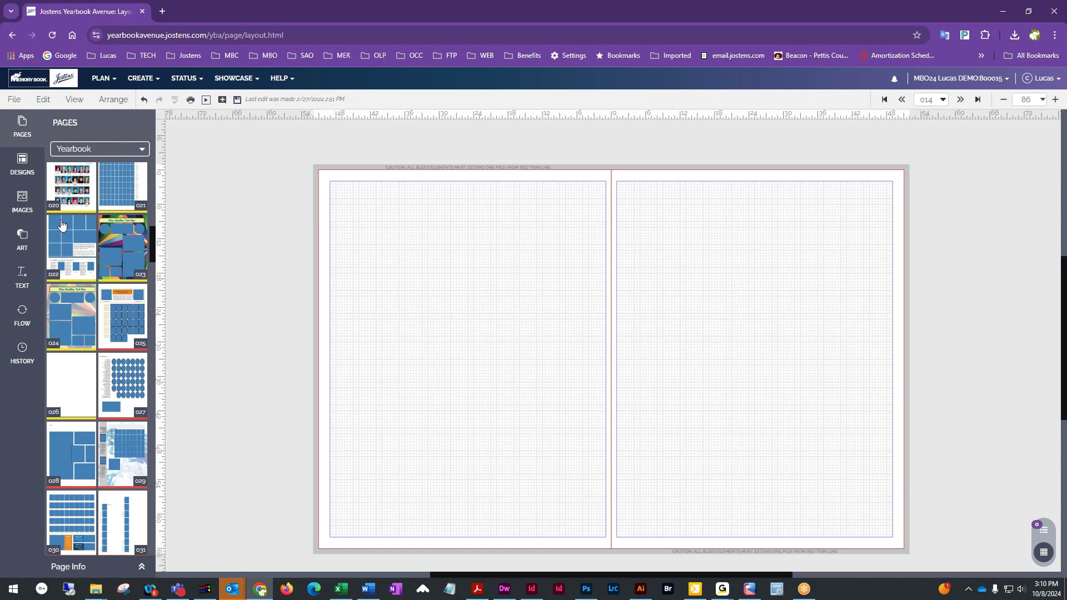
click(16, 175)
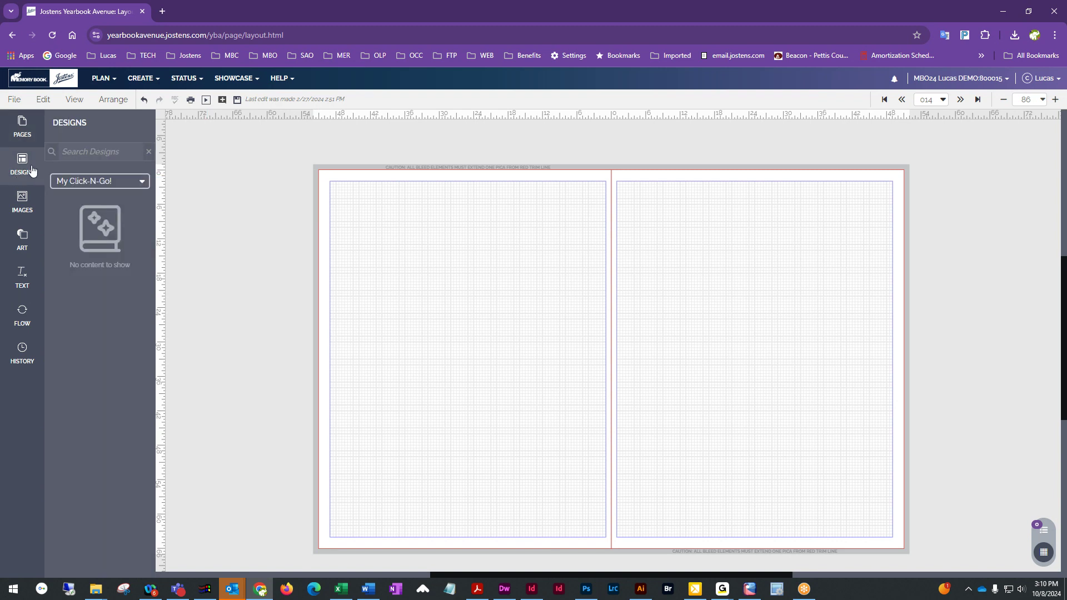
click(78, 183)
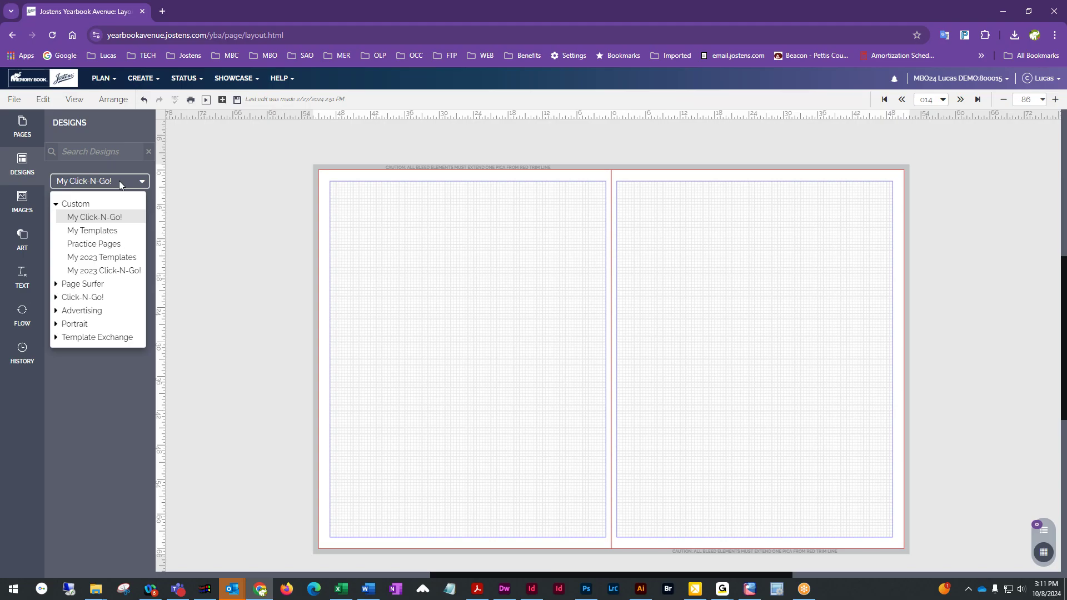
click(82, 287)
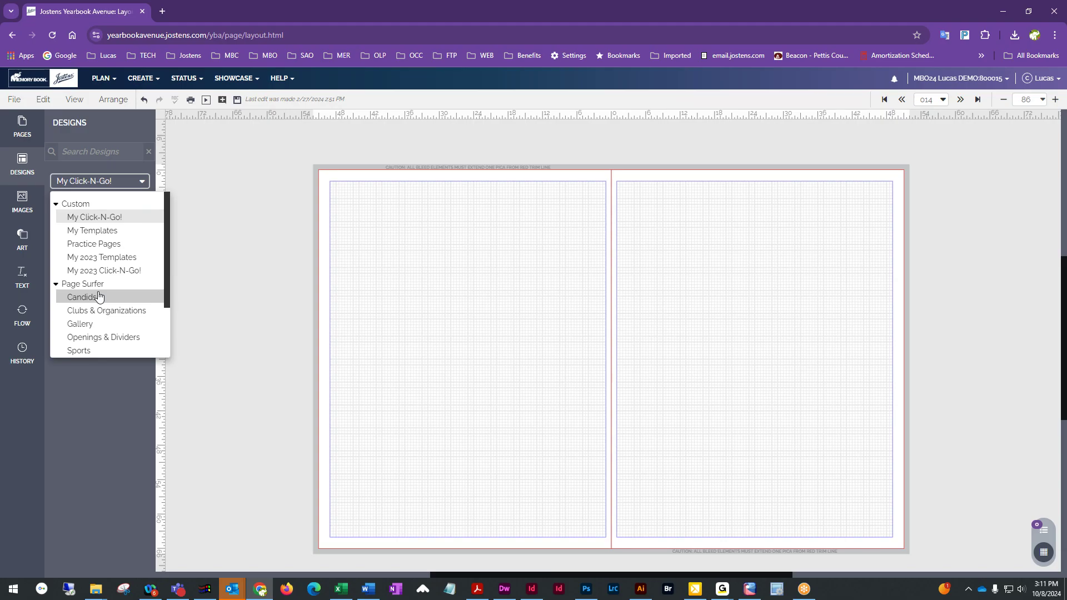
scroll(91, 292, down, 1)
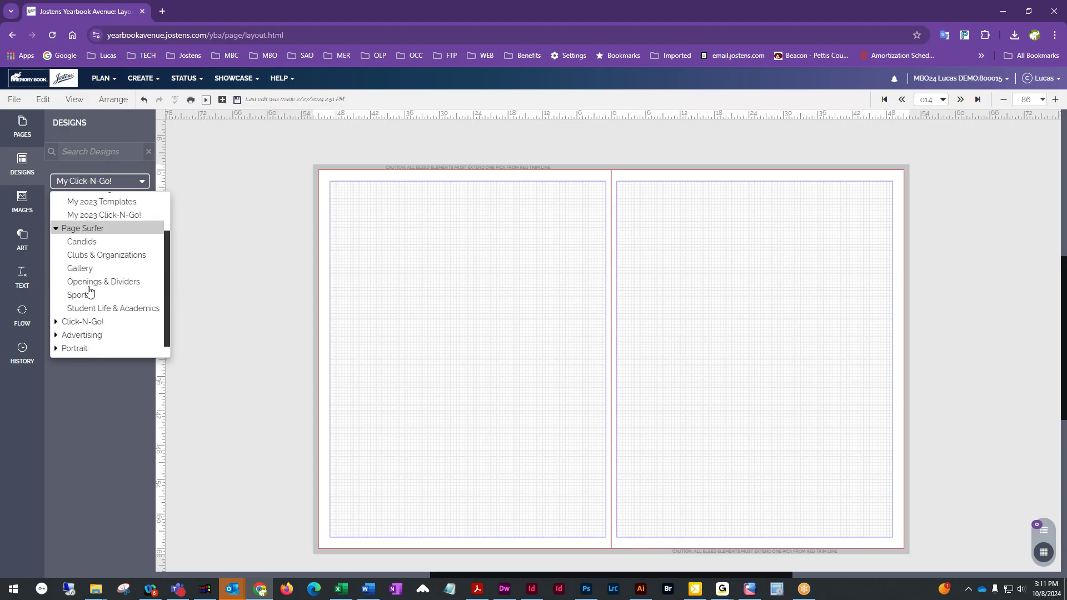
click(84, 242)
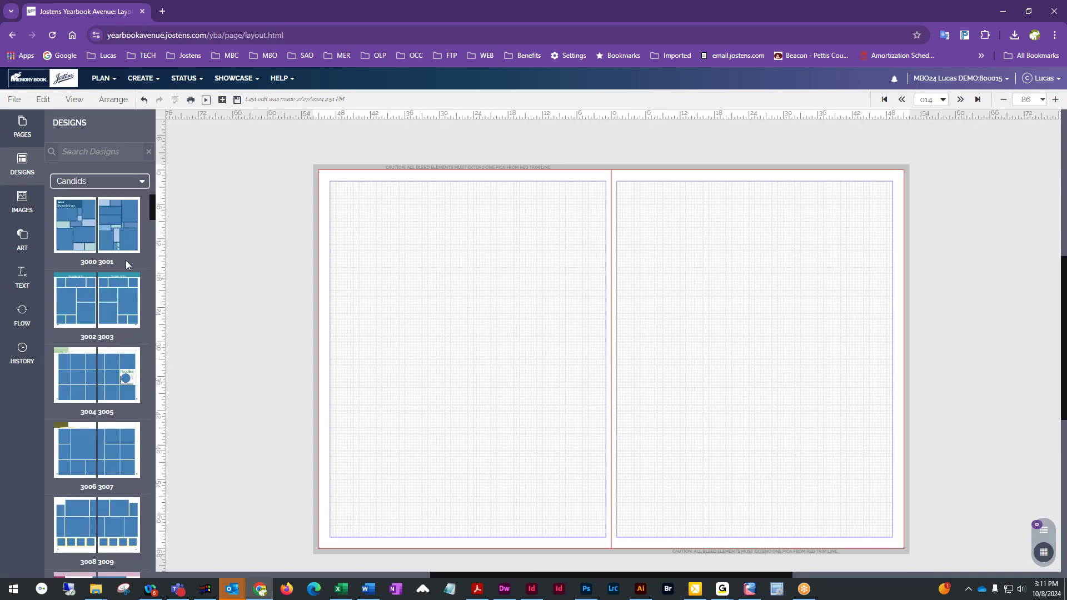
Examine the photo layouts of the Page Surfer designs in the Candids category
scroll(95, 314, down, 9)
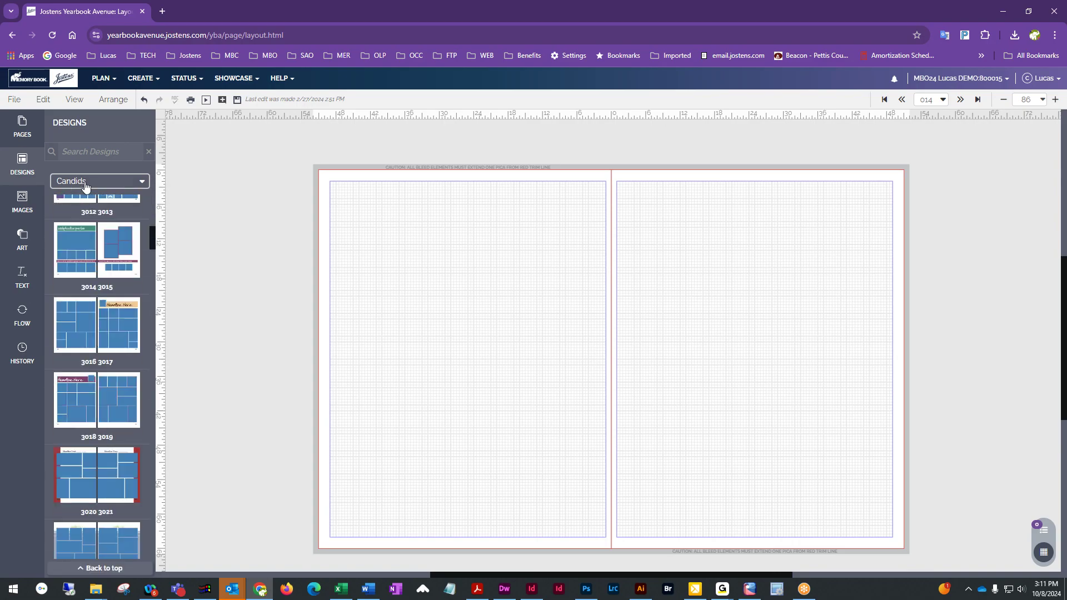
mouse_move(105, 307)
scroll(110, 425, down, 3)
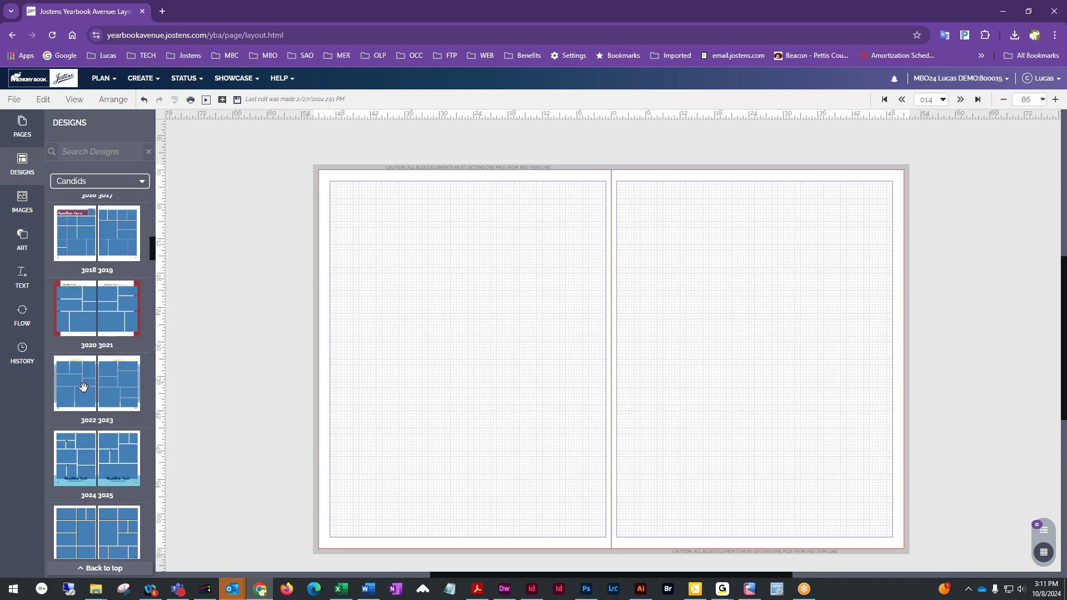
scroll(78, 445, down, 3)
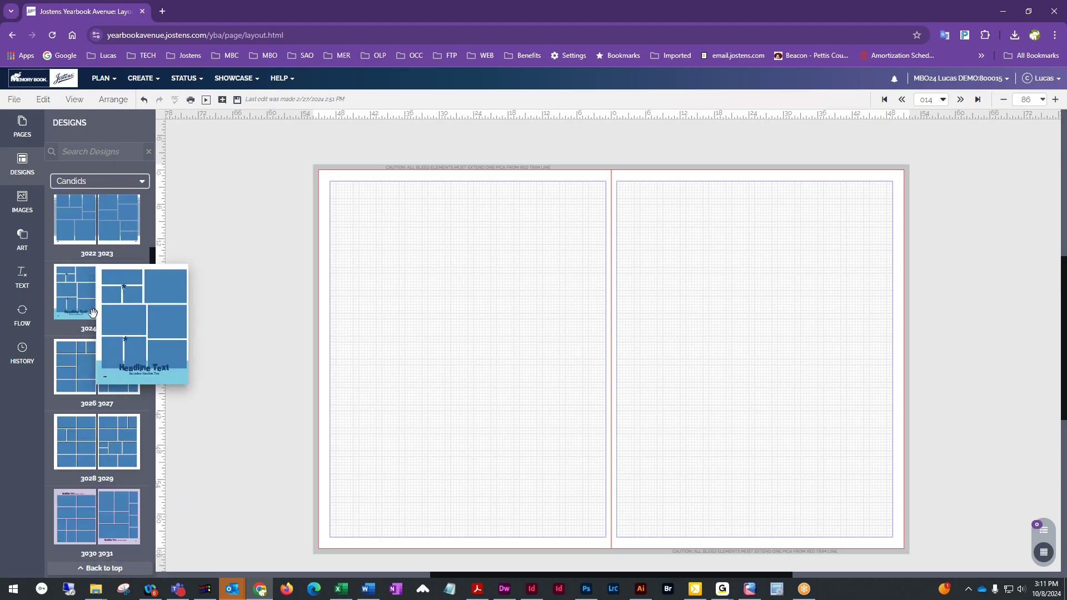
scroll(98, 333, down, 4)
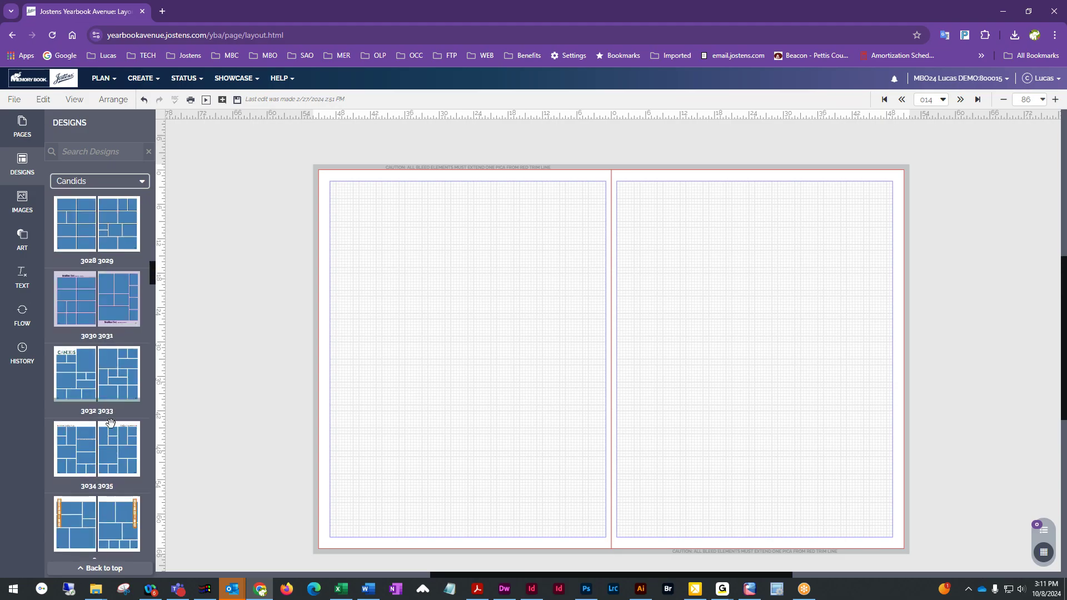
scroll(105, 359, down, 4)
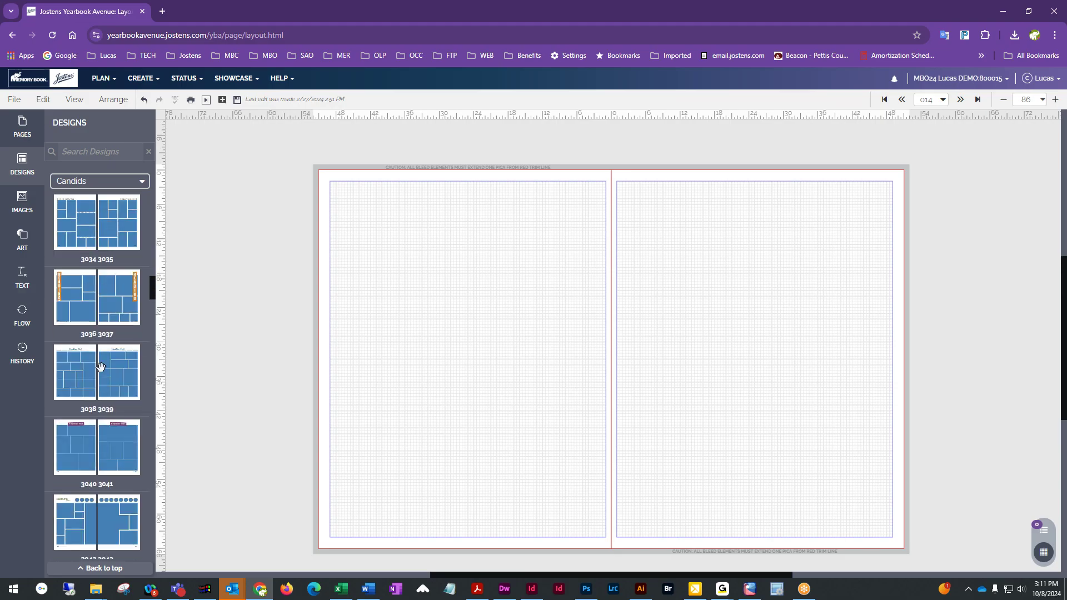
scroll(71, 405, up, 10)
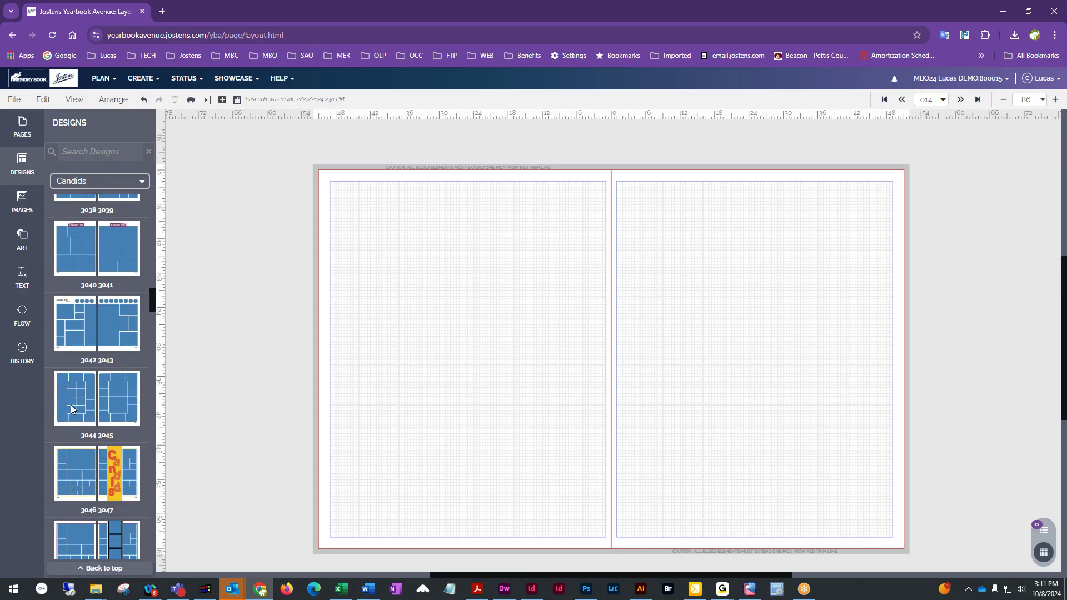
scroll(71, 404, up, 5)
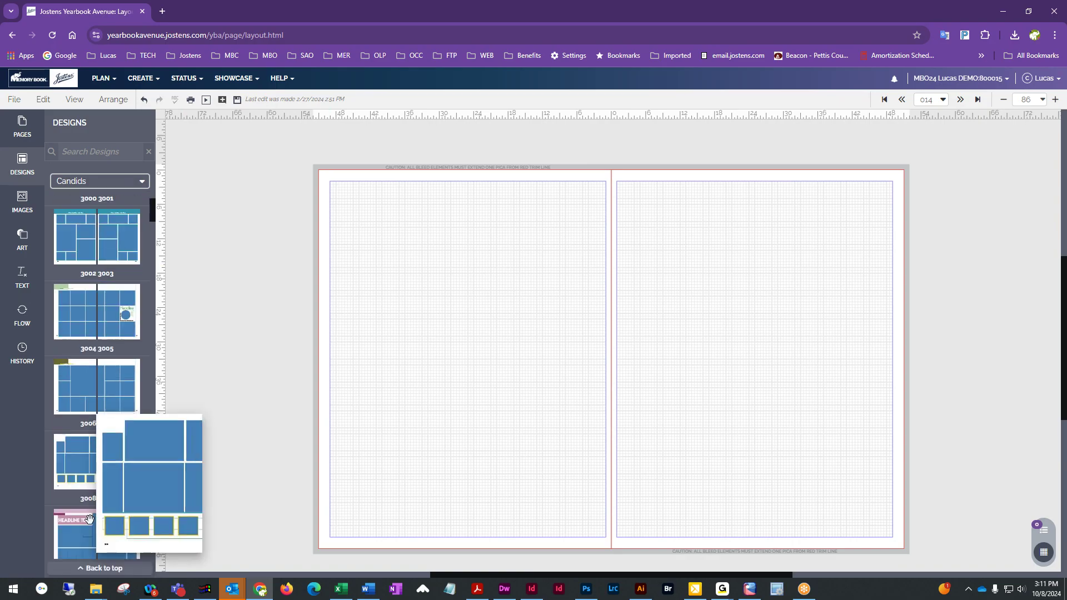
scroll(92, 523, down, 4)
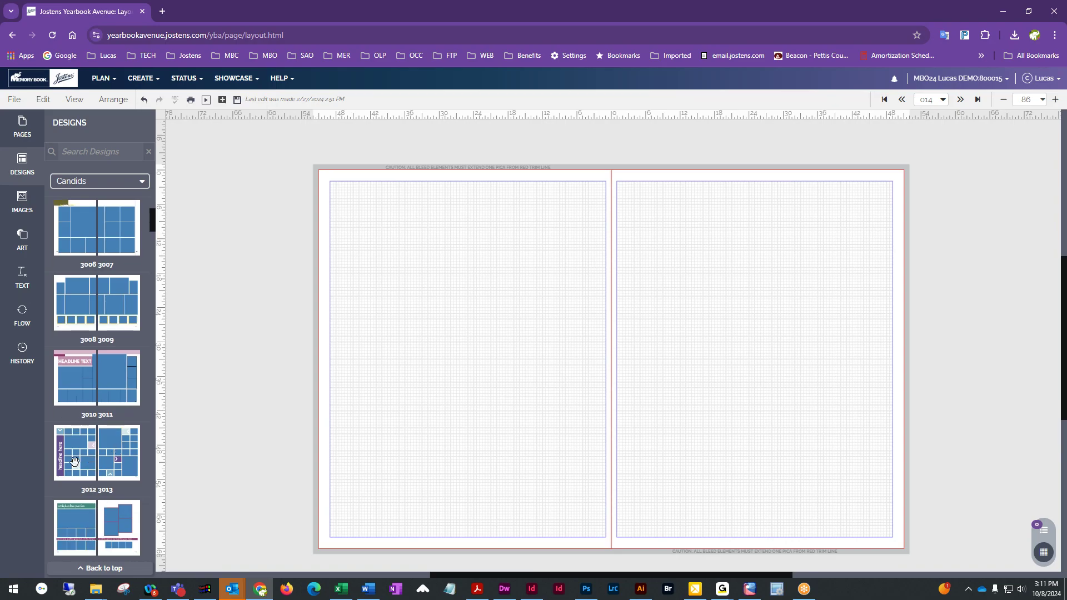
Apply Candids design 3012 to page 14 and design 3013 to page 15, without retaining existing content
mouse_move(73, 464)
drag(73, 464, 416, 342)
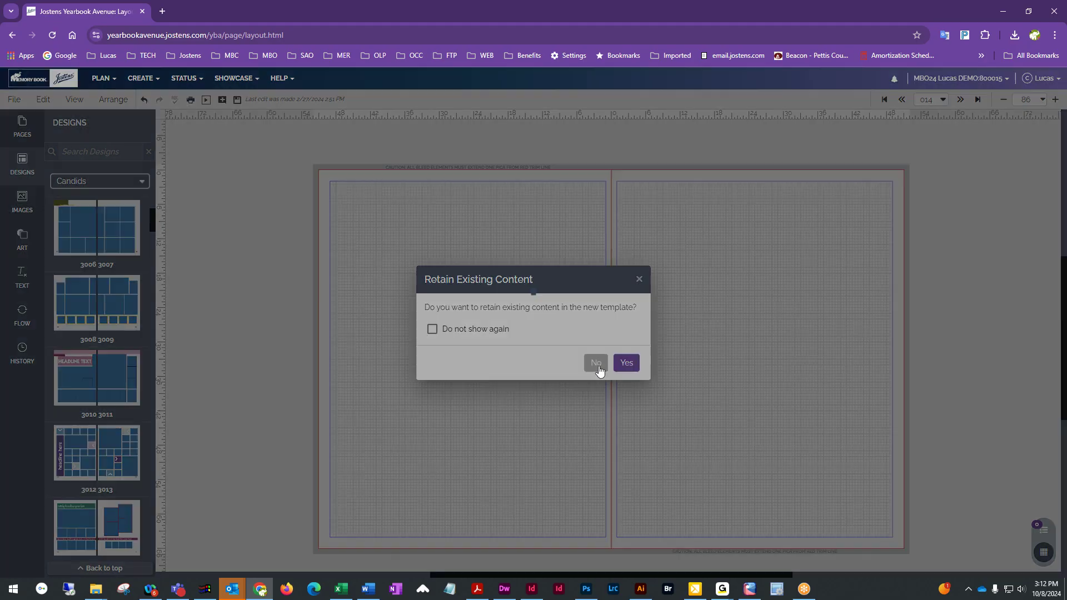
click(596, 363)
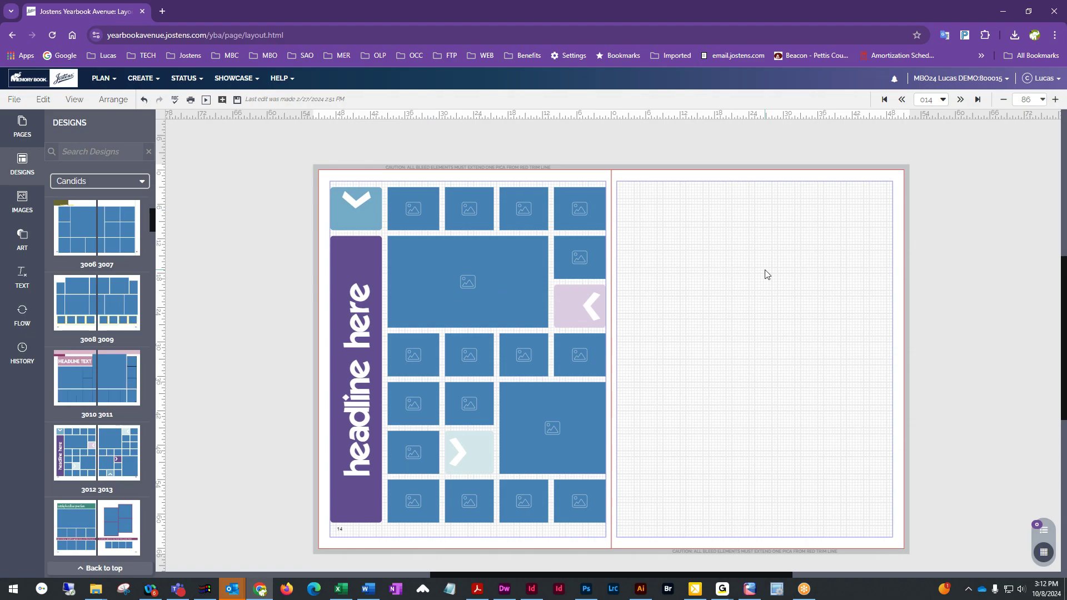
drag(126, 449, 808, 311)
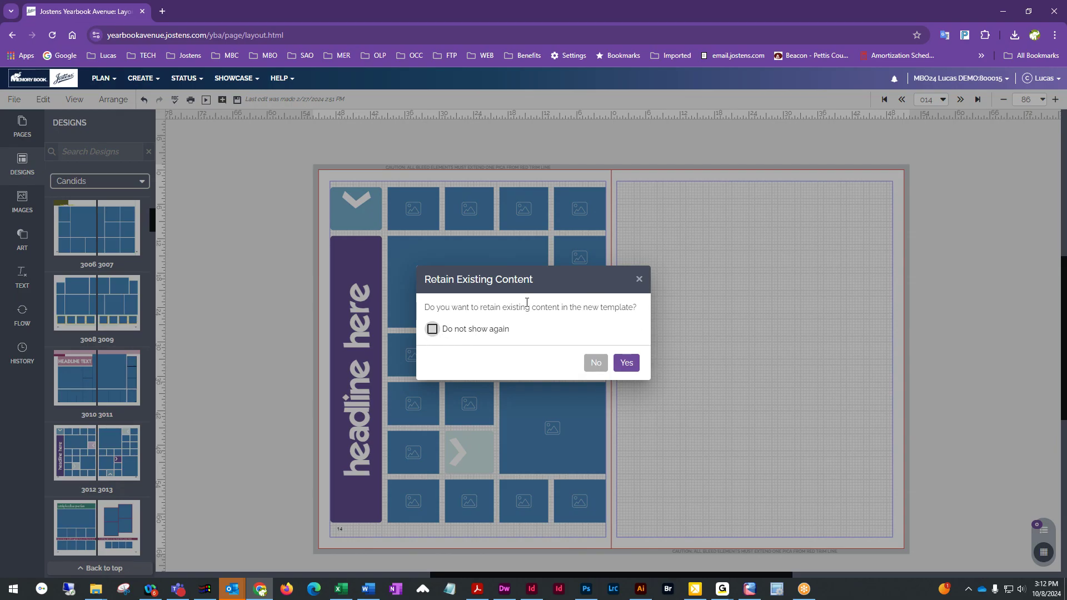
click(593, 361)
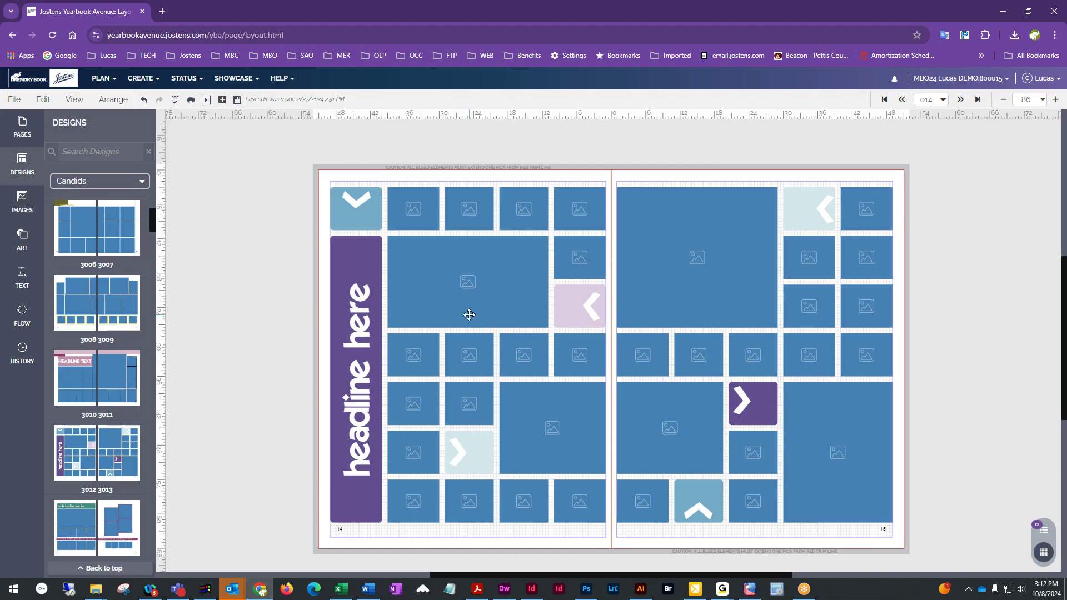
Display the Page Surfer designs in the Clubs & Organizations category and look through them as far as design 4048 4049
click(109, 187)
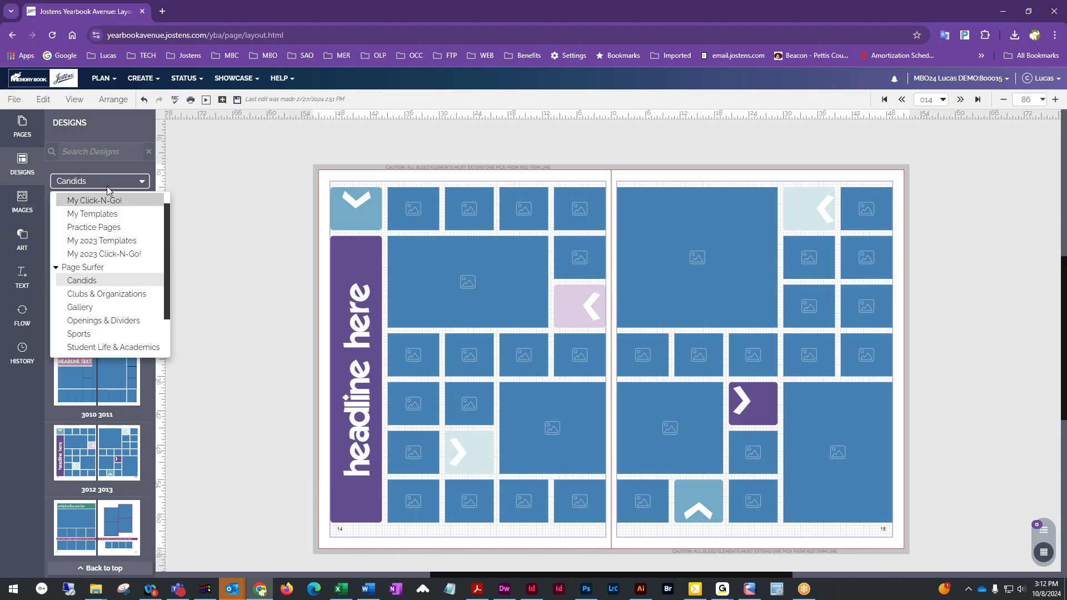
scroll(113, 321, down, 1)
scroll(113, 321, down, 2)
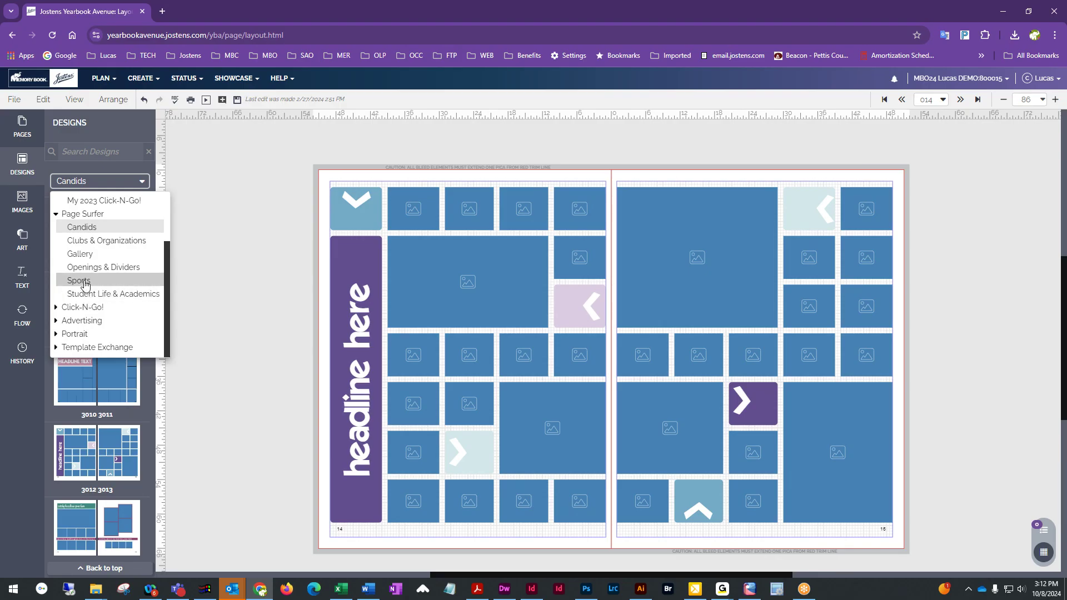
click(75, 240)
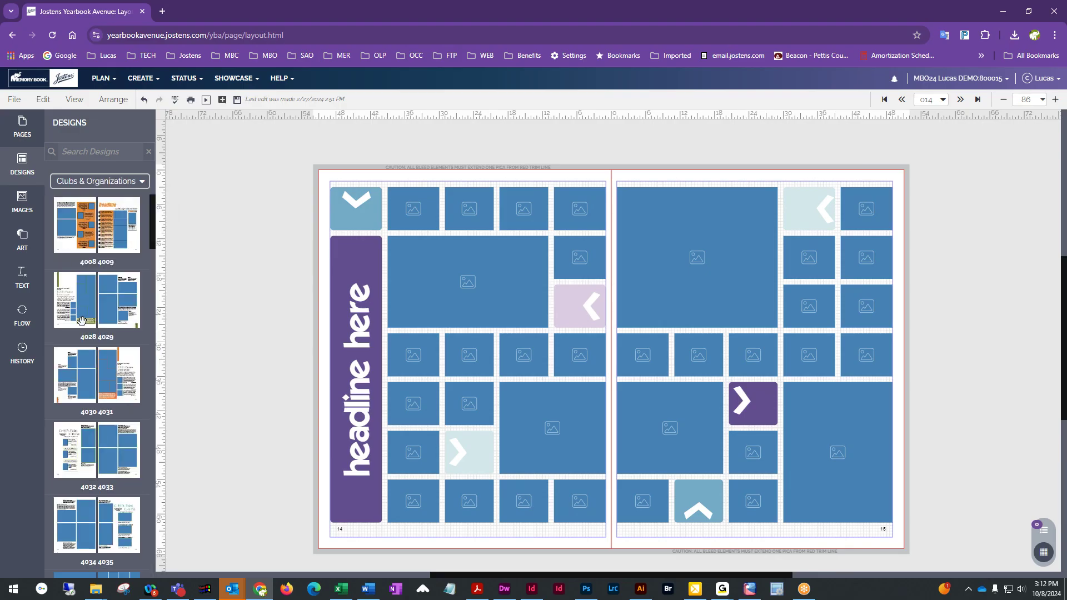
scroll(91, 425, down, 5)
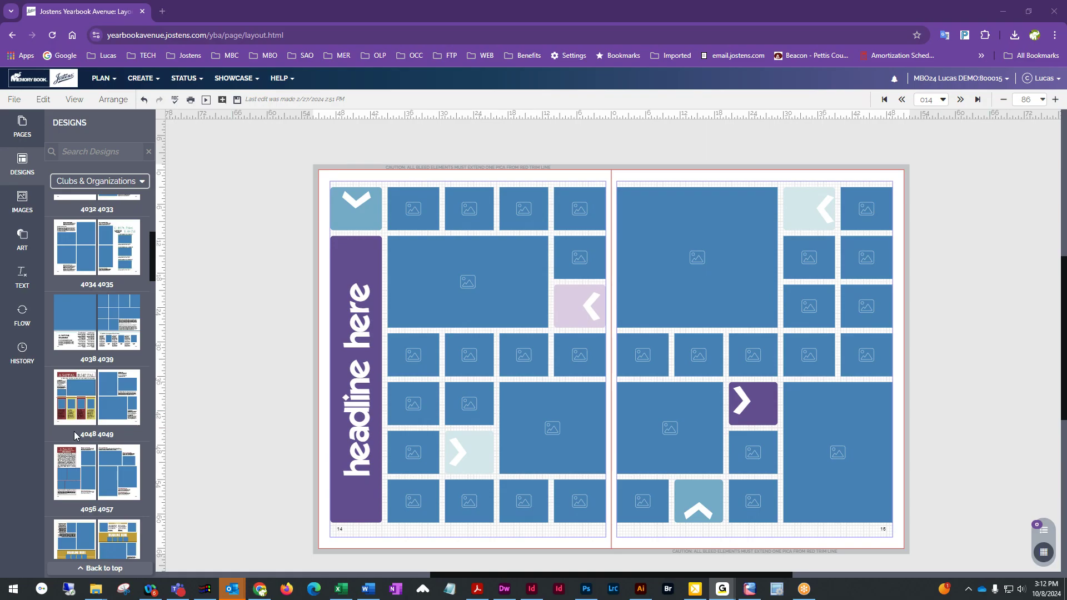
Apply Clubs & Organizations design 4048 to page 14 and design 4049 to page 15, without retaining existing content
drag(55, 415, 392, 342)
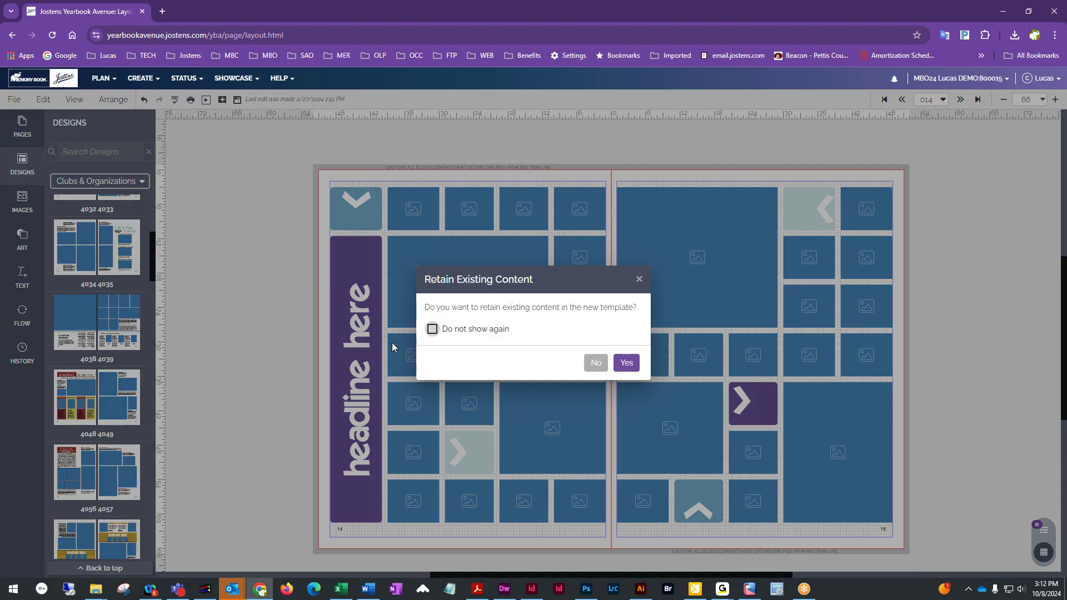
click(596, 362)
drag(121, 401, 688, 372)
click(595, 362)
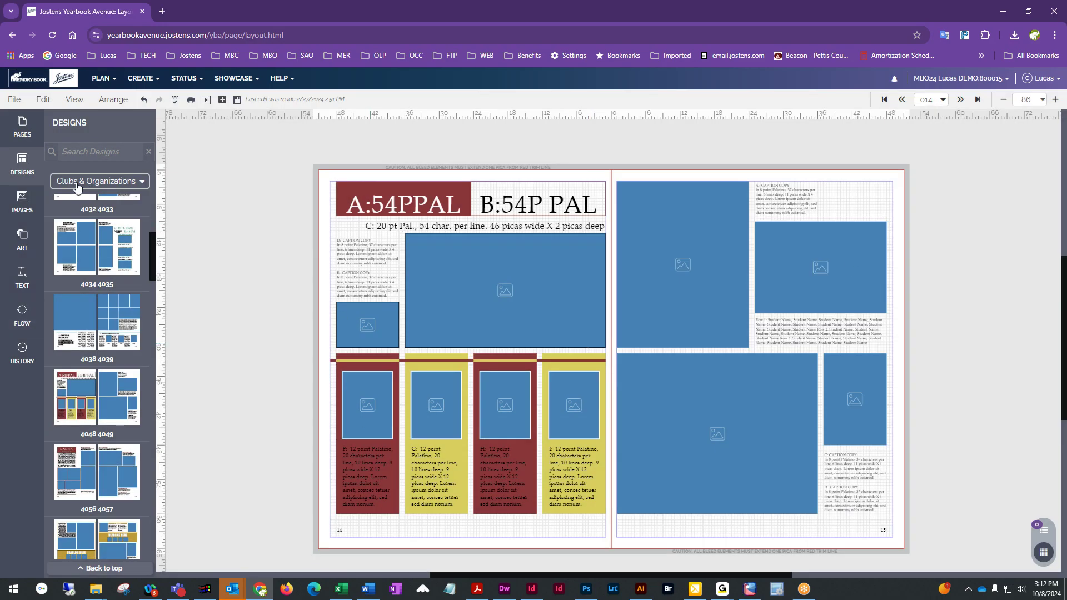
Switch the Page Surfer designs to the Student Life & Academics category and bring up design 1026 1027
click(106, 187)
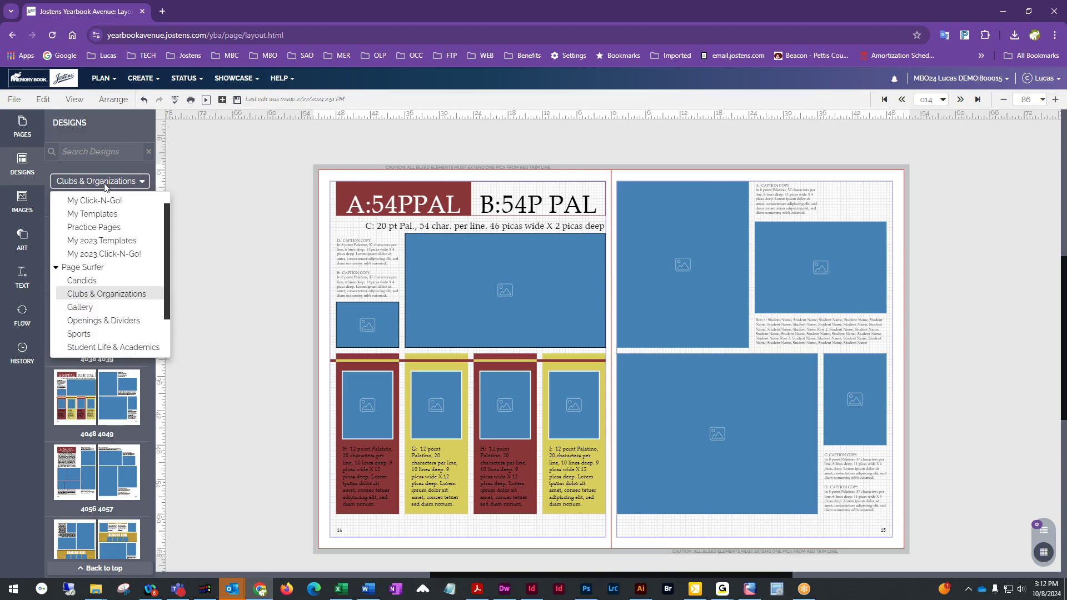
click(286, 235)
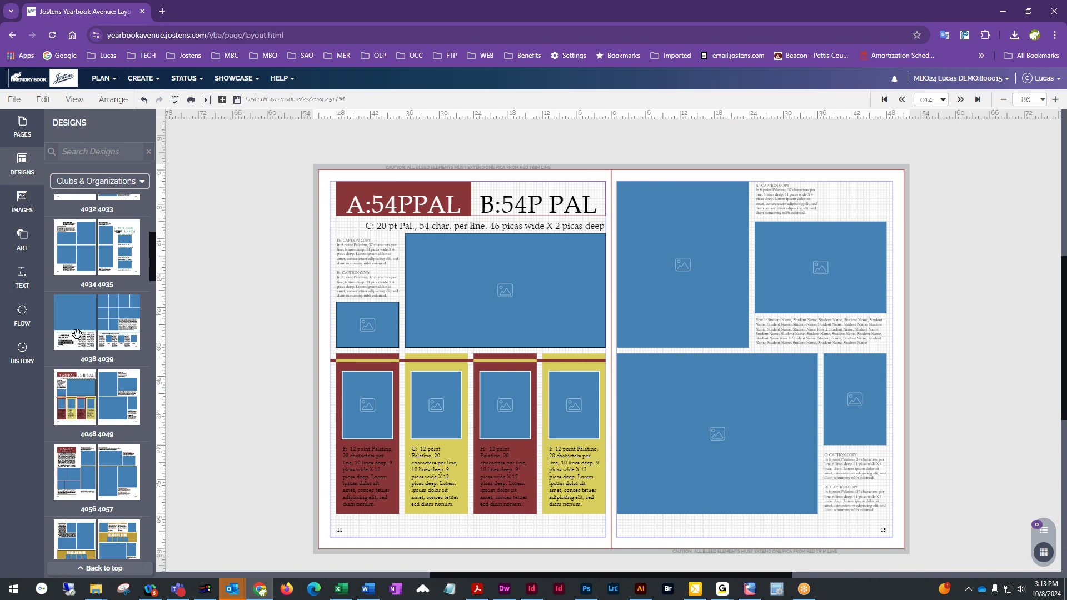
scroll(102, 439, down, 3)
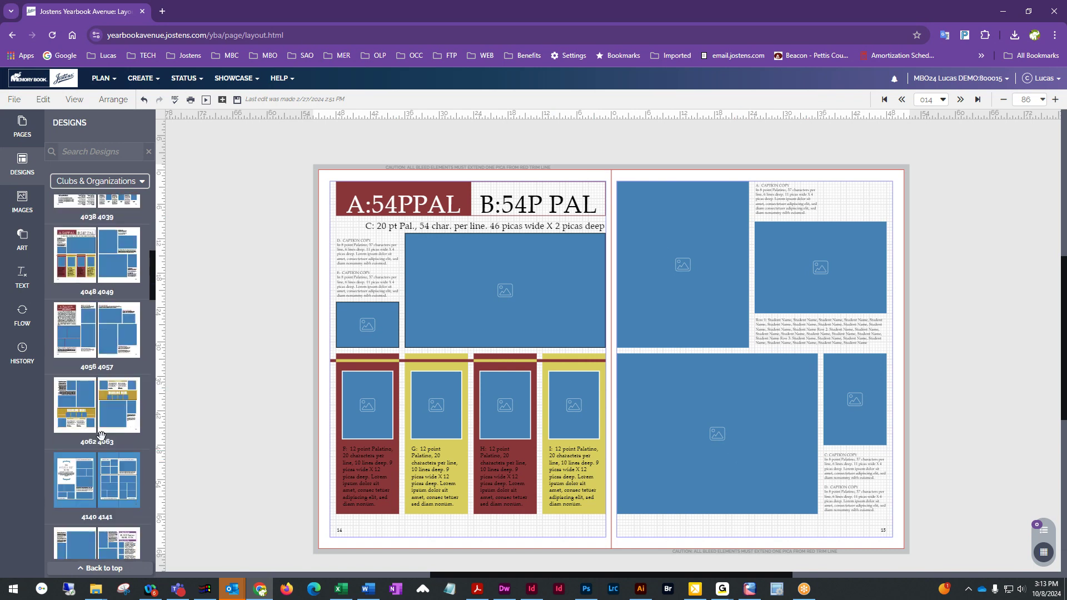
click(106, 181)
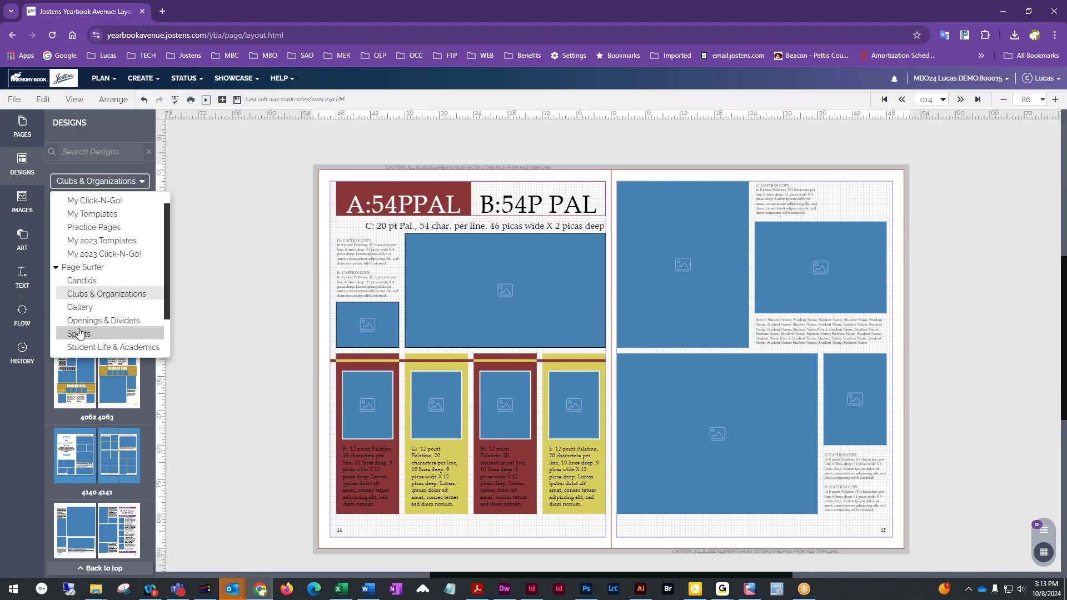
click(79, 347)
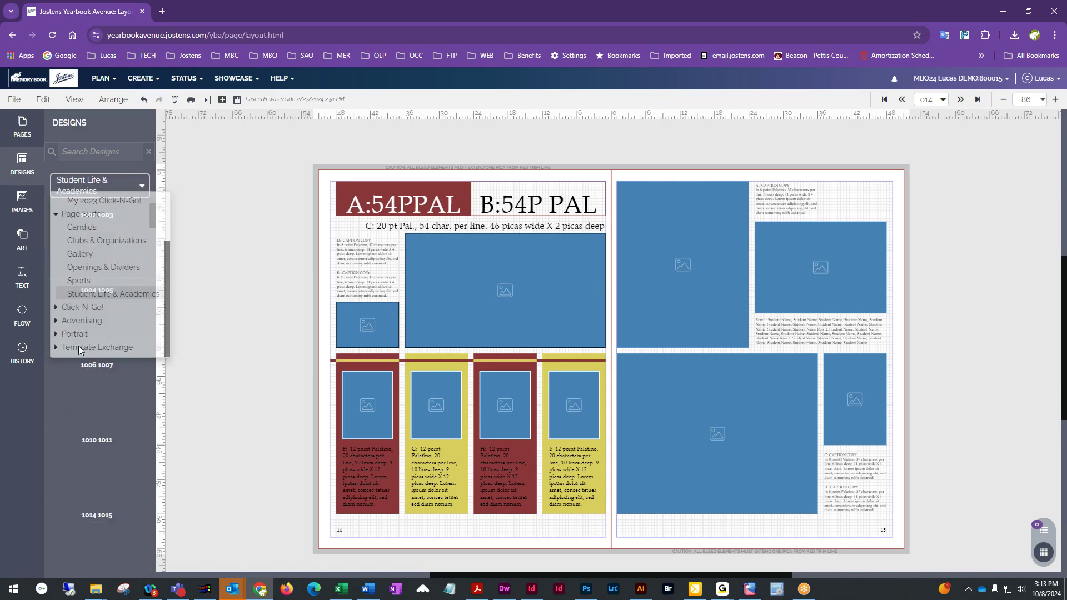
scroll(109, 434, down, 4)
mouse_move(107, 432)
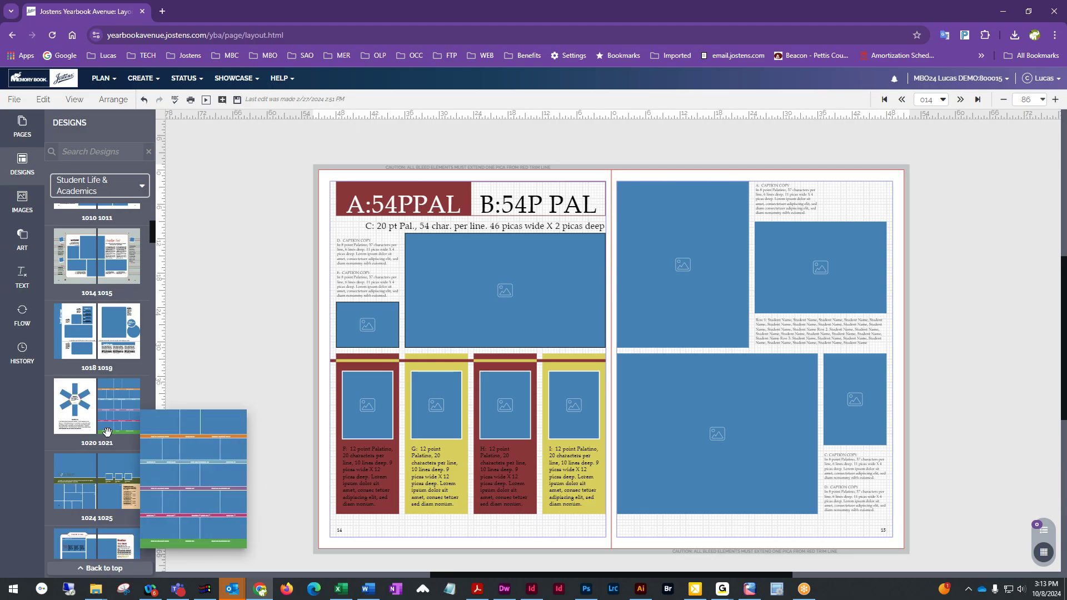
scroll(107, 432, down, 1)
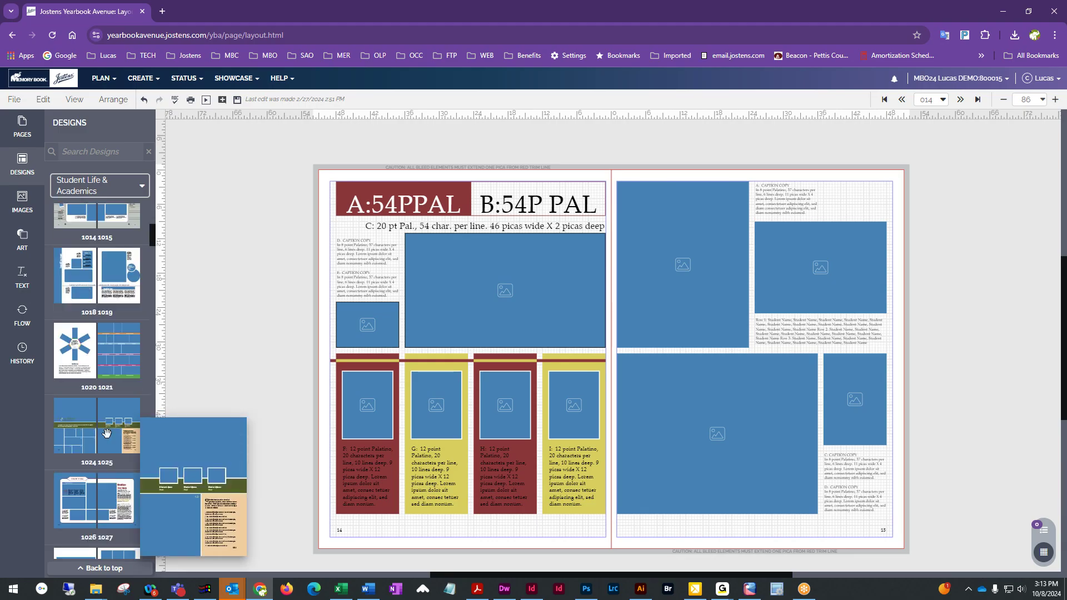
Apply Student Life & Academics design 1026 to page 14 and design 1027 to page 15, without retaining existing content
drag(107, 433, 358, 382)
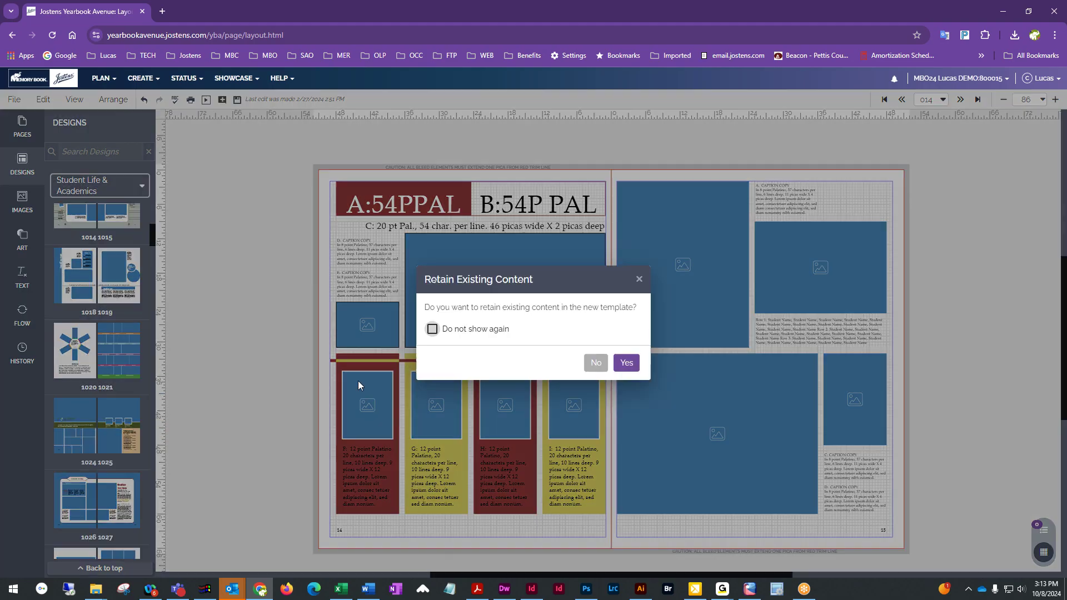
click(596, 364)
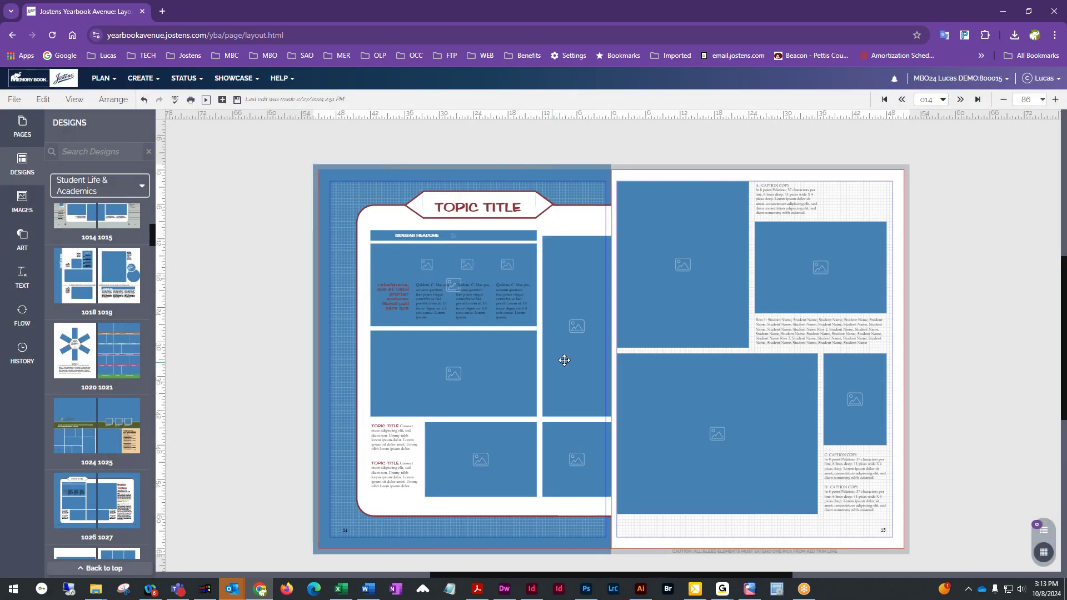
drag(121, 507, 729, 325)
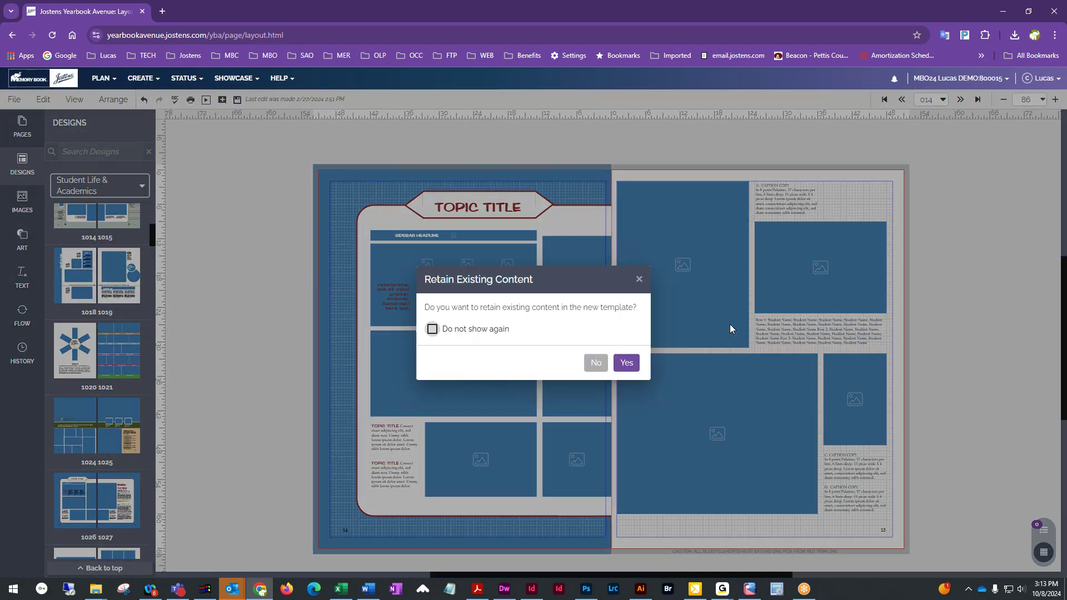
click(596, 364)
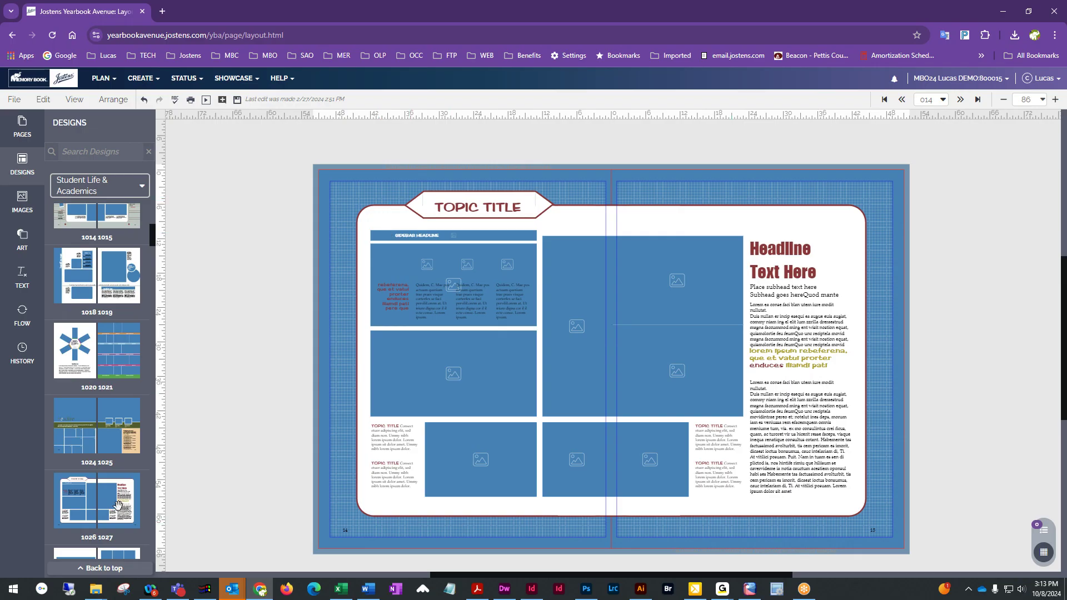
Display the Page Surfer designs in the Openings & Dividers category and look through their layouts
scroll(86, 467, down, 6)
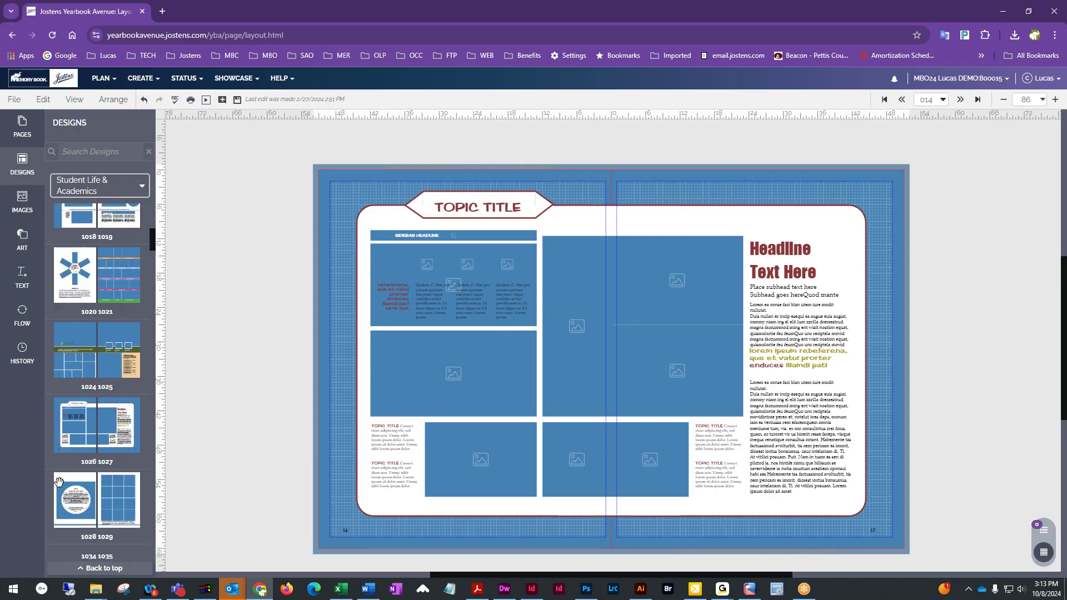
click(121, 186)
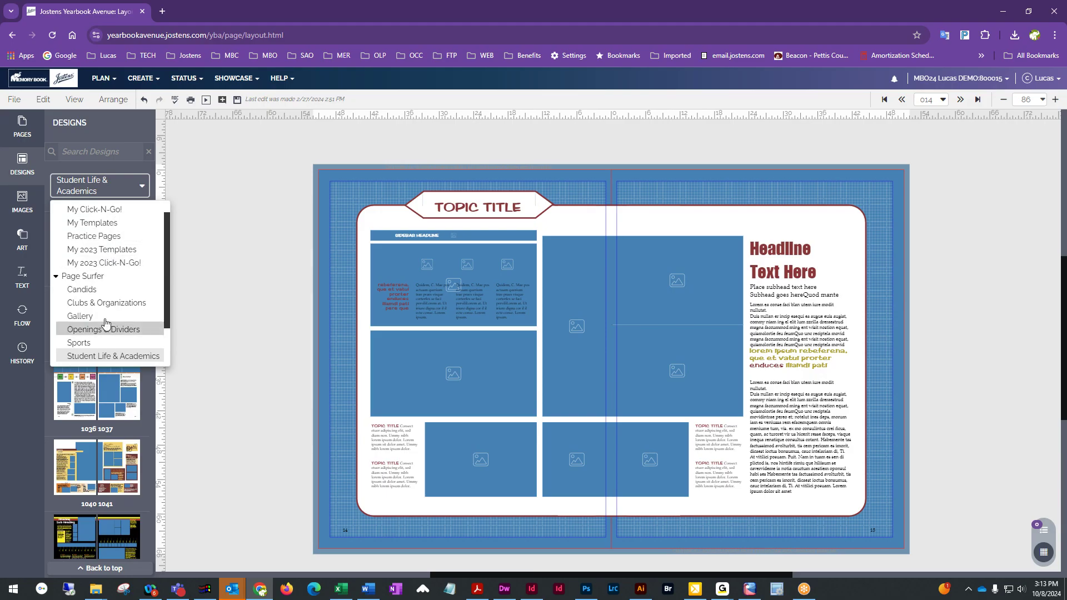
click(88, 331)
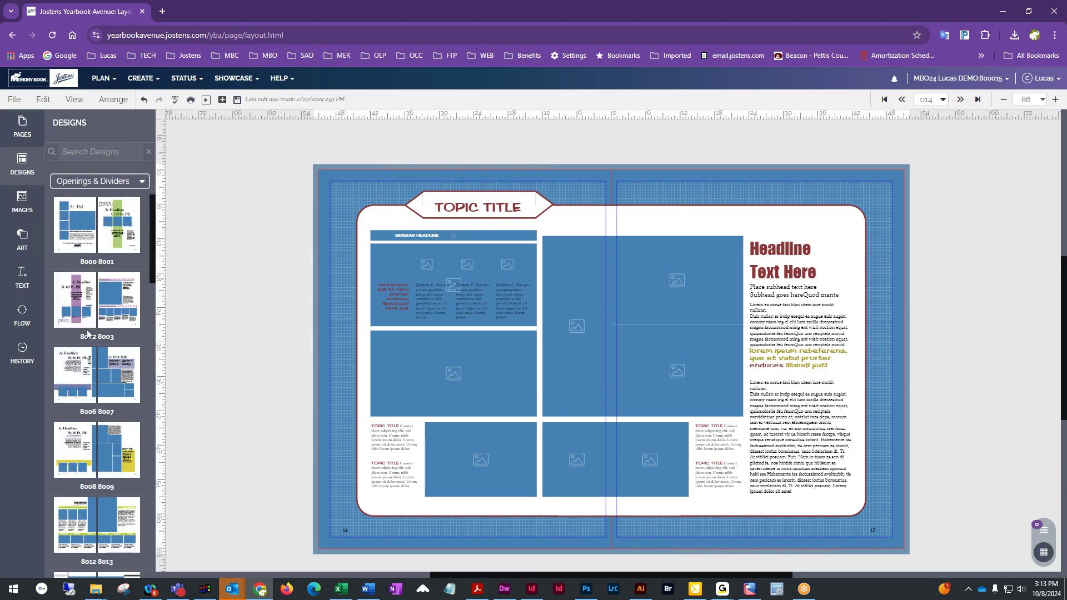
scroll(91, 333, down, 4)
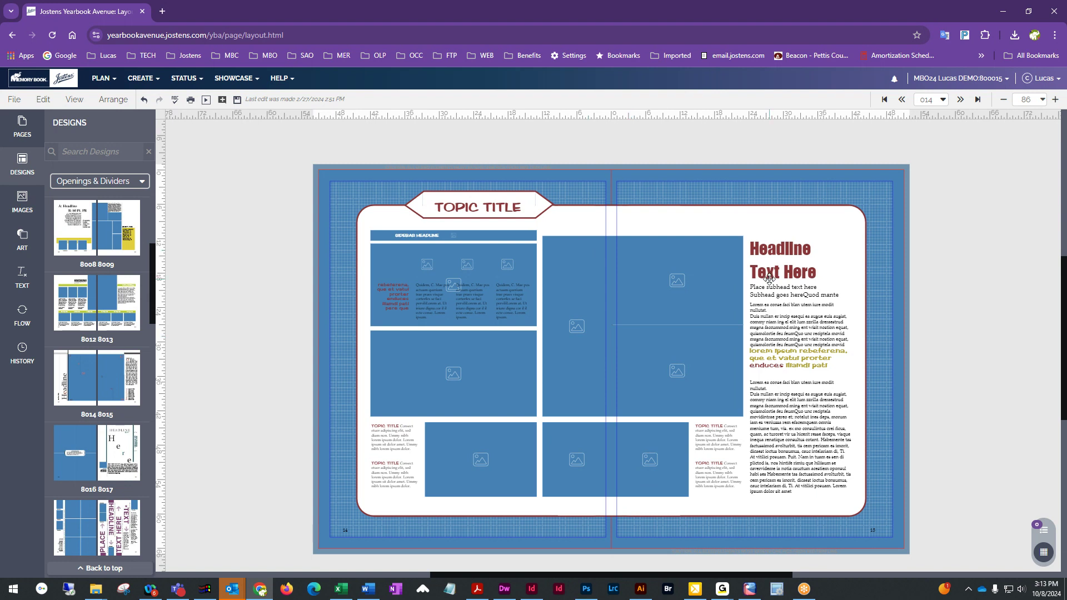
scroll(295, 432, down, 2)
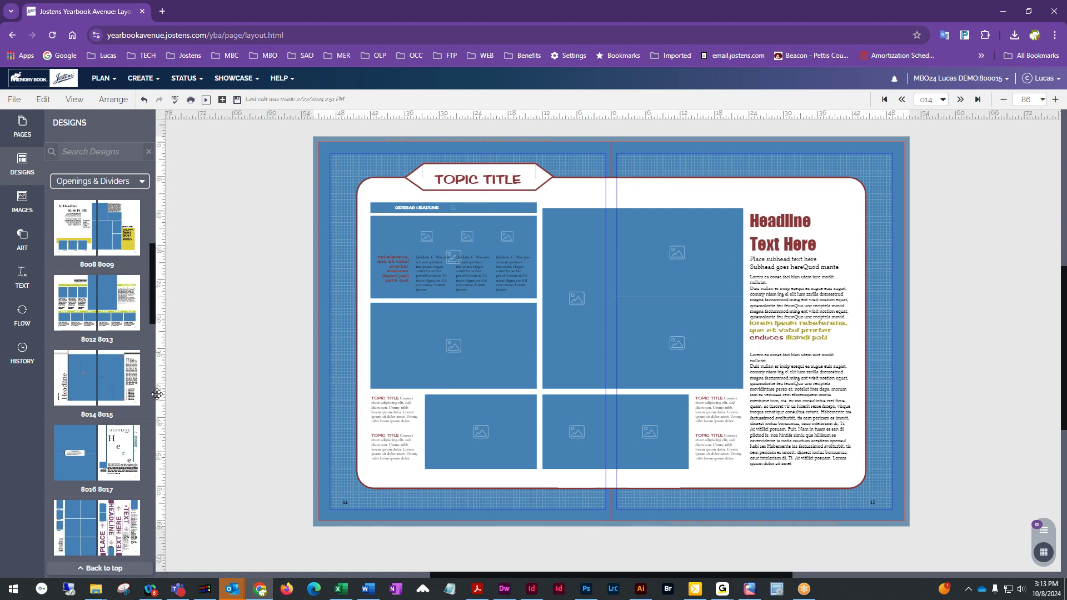
scroll(112, 402, down, 5)
scroll(112, 402, down, 3)
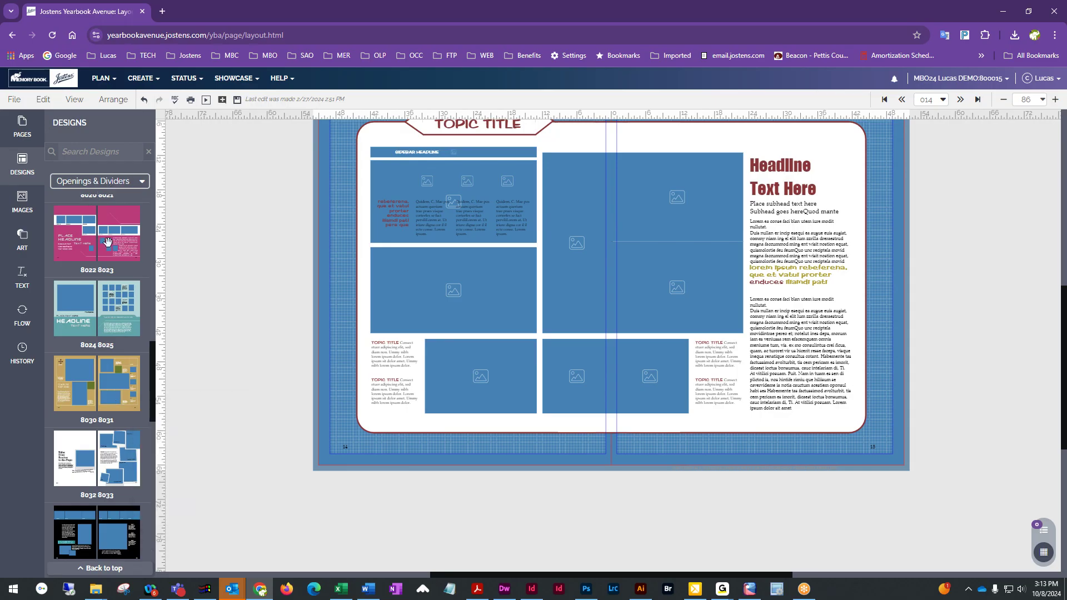
Apply Openings & Dividers design 8000 to page 14 without retaining the existing content
scroll(104, 406, down, 4)
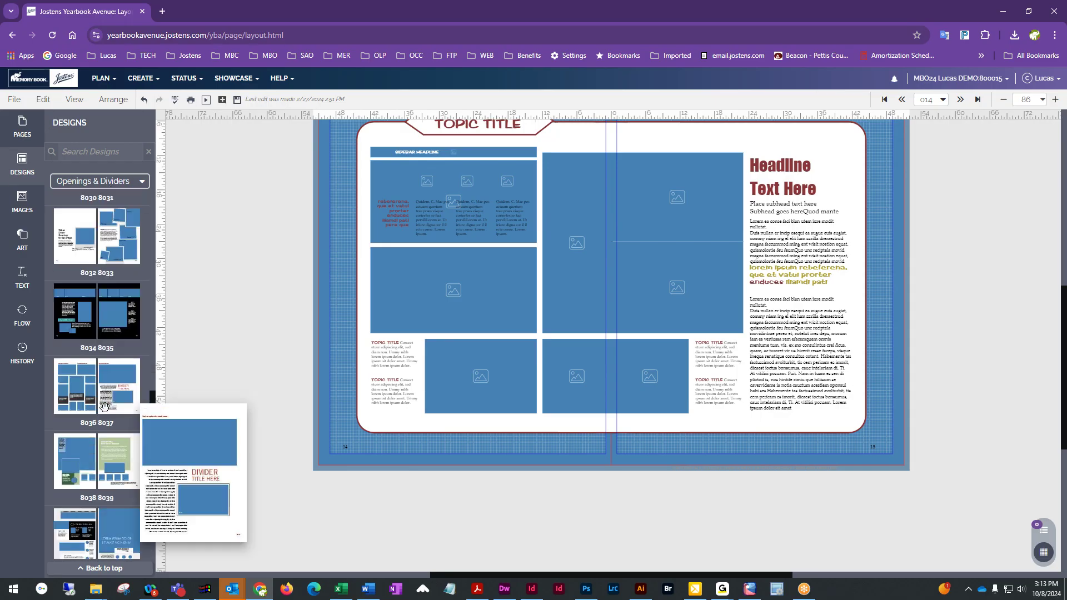
scroll(106, 408, down, 6)
scroll(95, 443, up, 15)
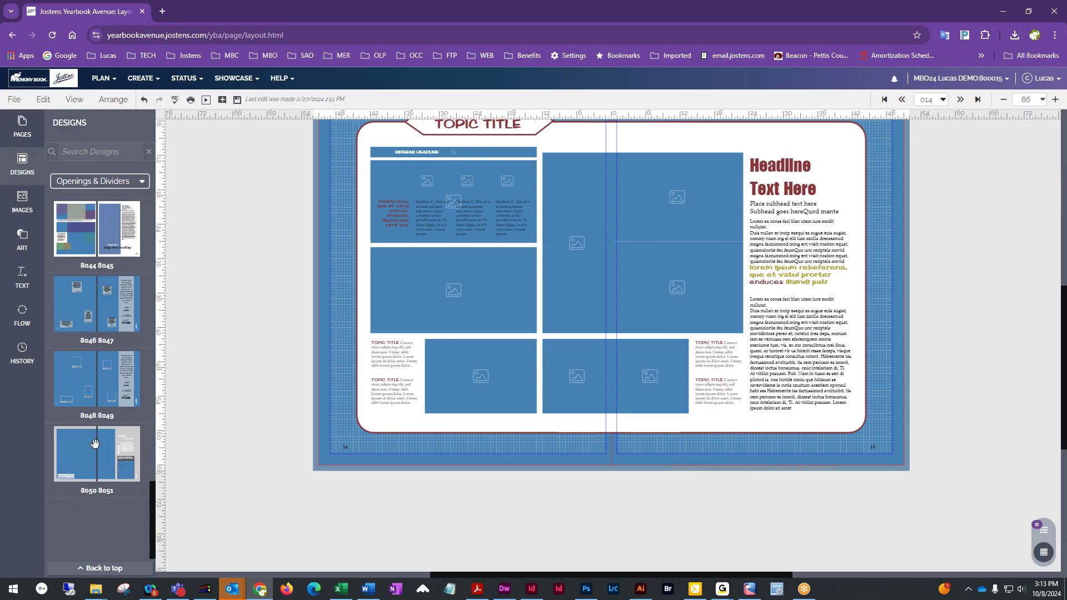
scroll(67, 378, up, 3)
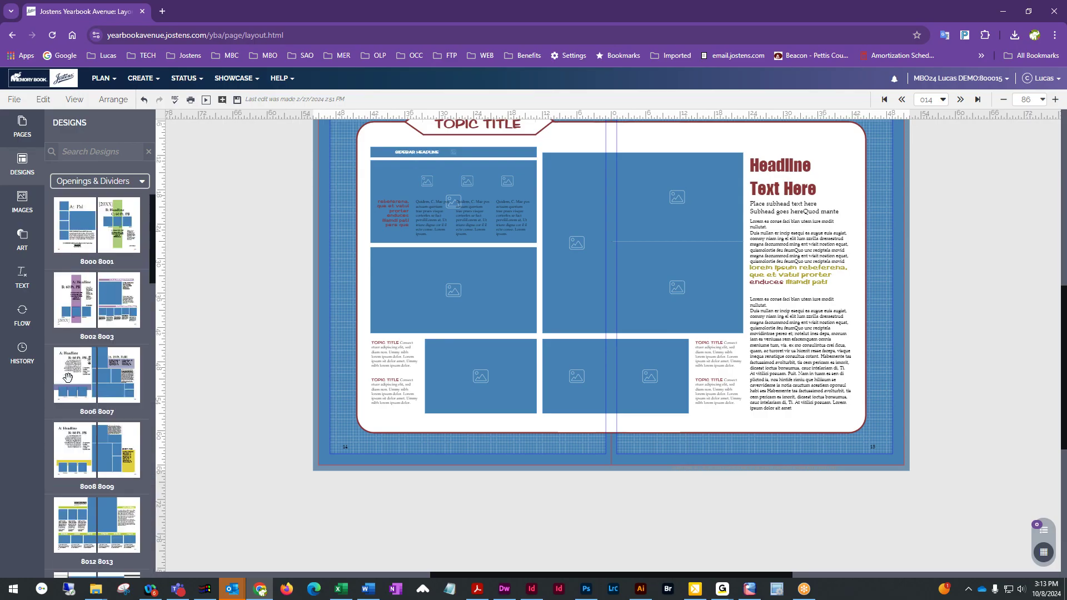
drag(74, 222, 410, 225)
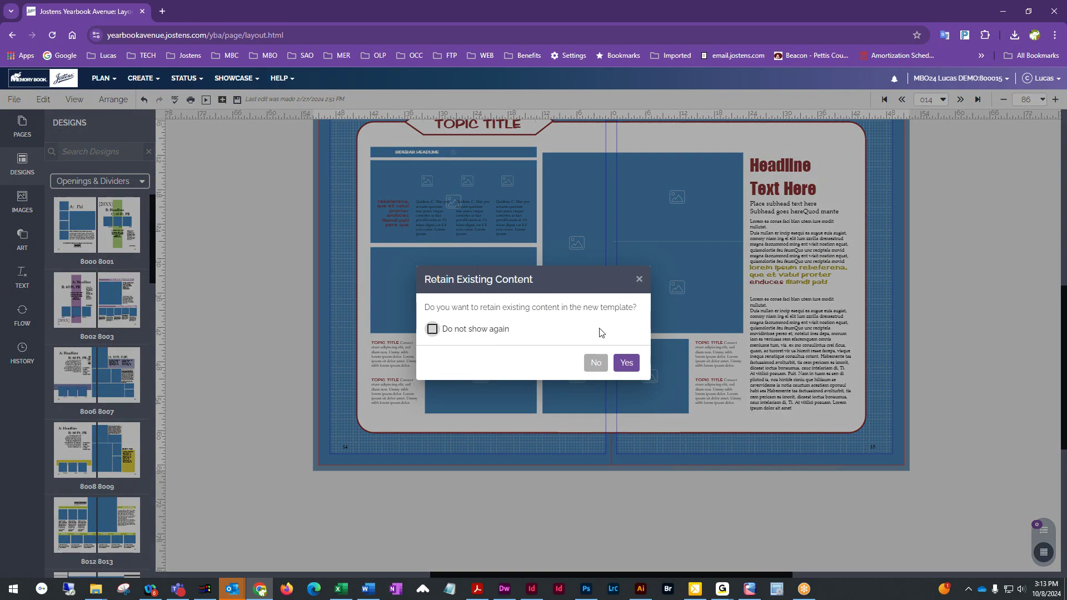
click(593, 363)
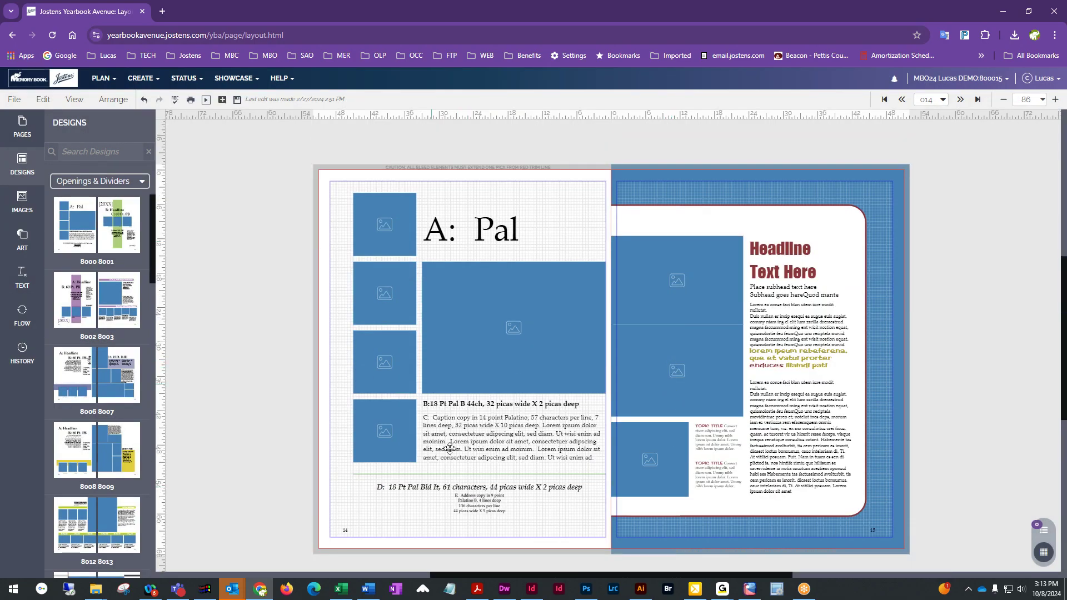
Switch the Page Surfer designs to the Candids category and bring up design 3042 3043
click(87, 183)
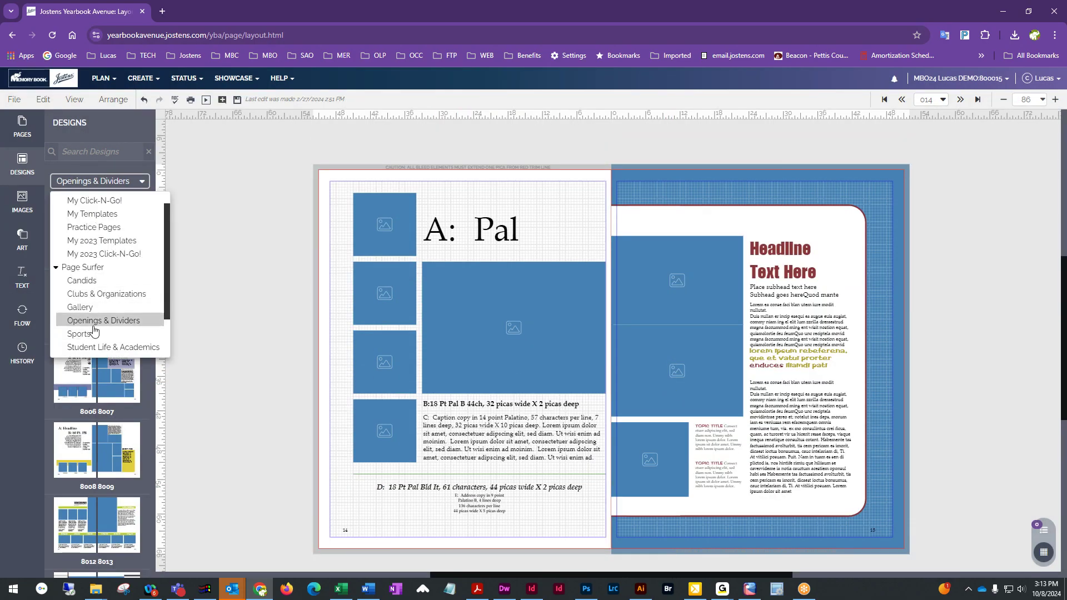
click(81, 281)
scroll(121, 320, down, 5)
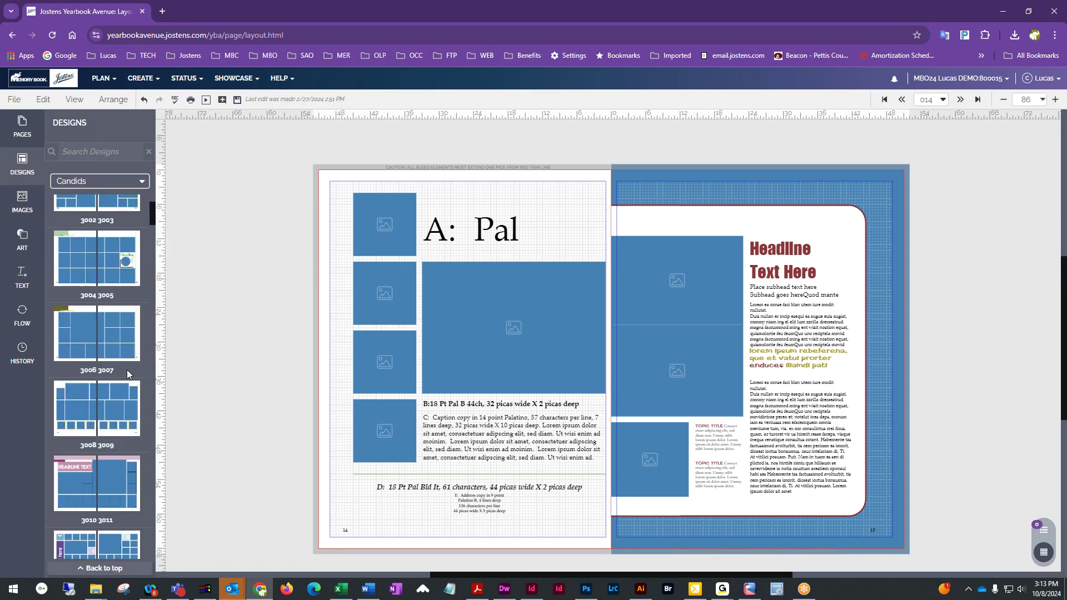
scroll(153, 444, down, 3)
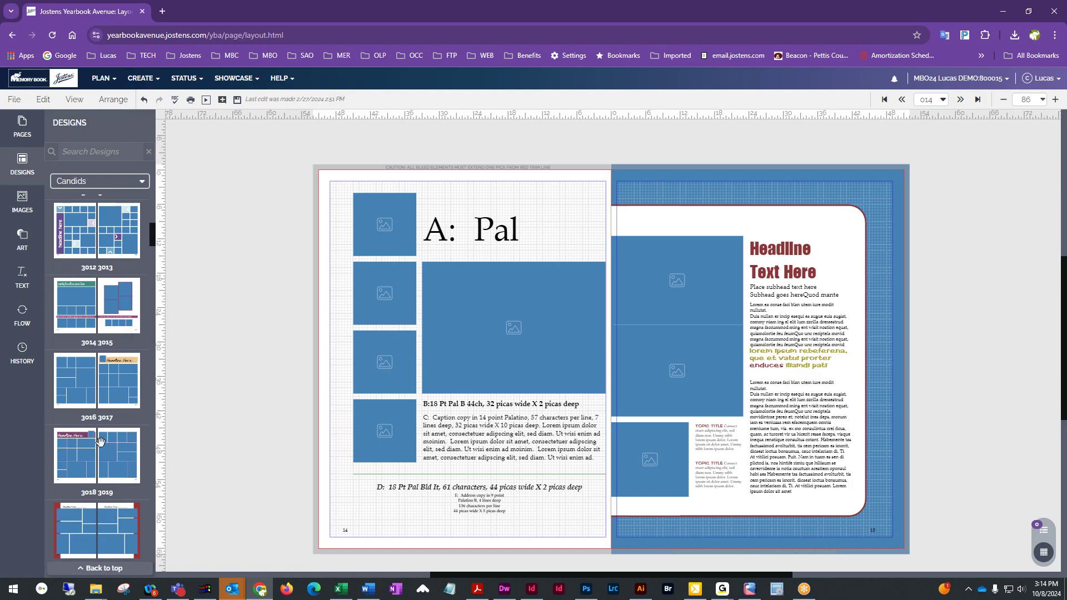
scroll(98, 449, down, 7)
scroll(98, 449, down, 6)
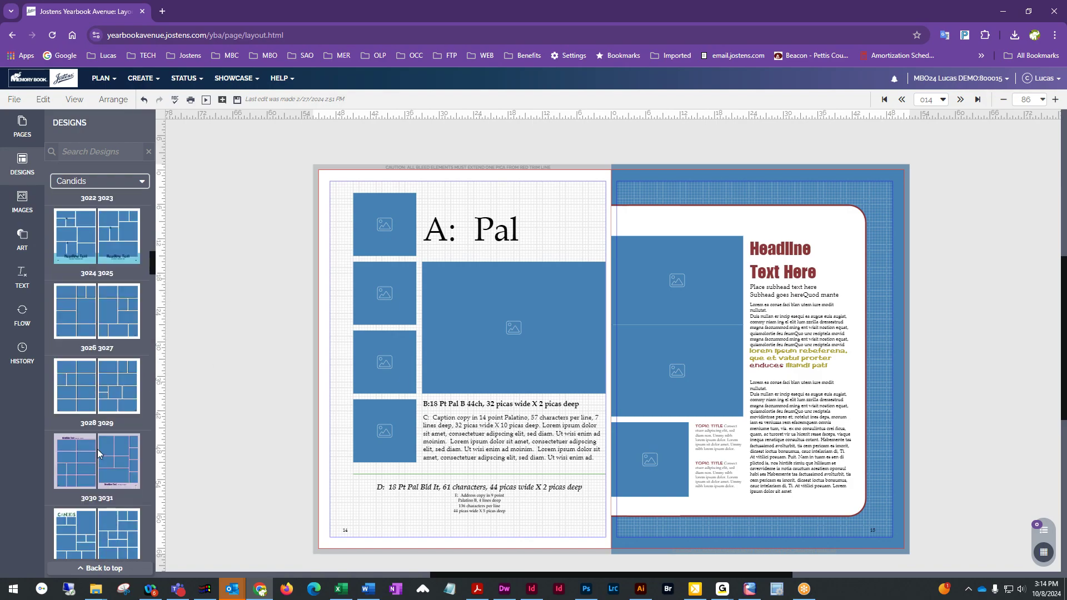
scroll(98, 450, down, 2)
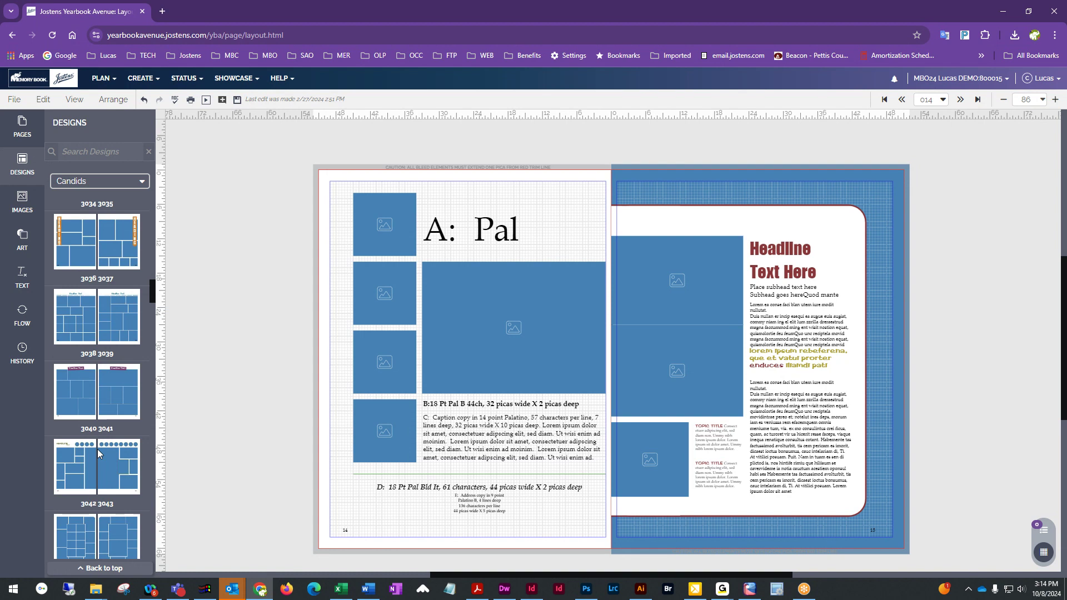
mouse_move(82, 443)
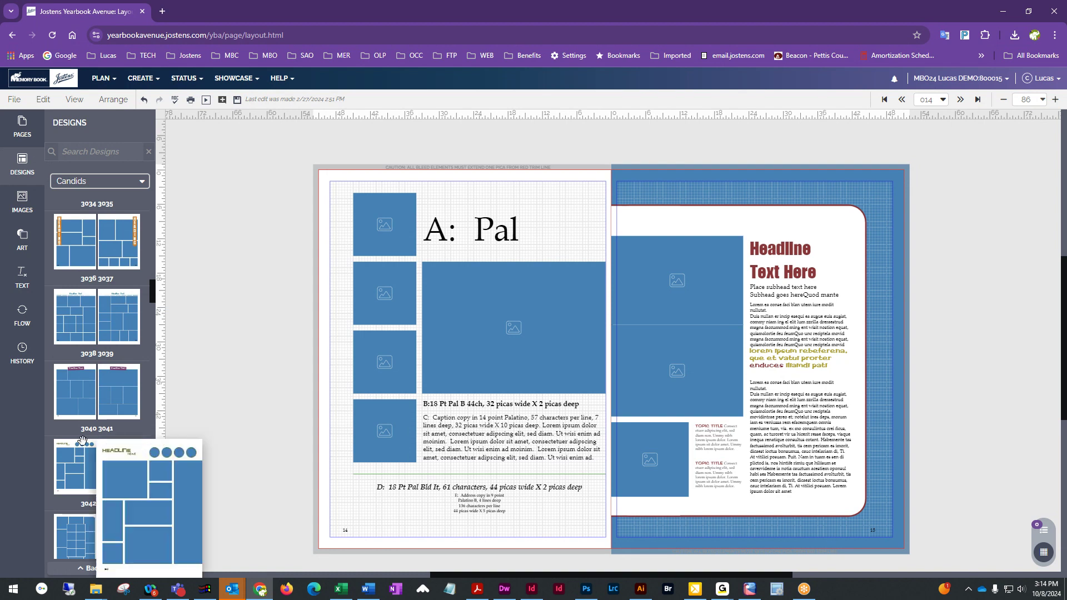
scroll(82, 442, down, 4)
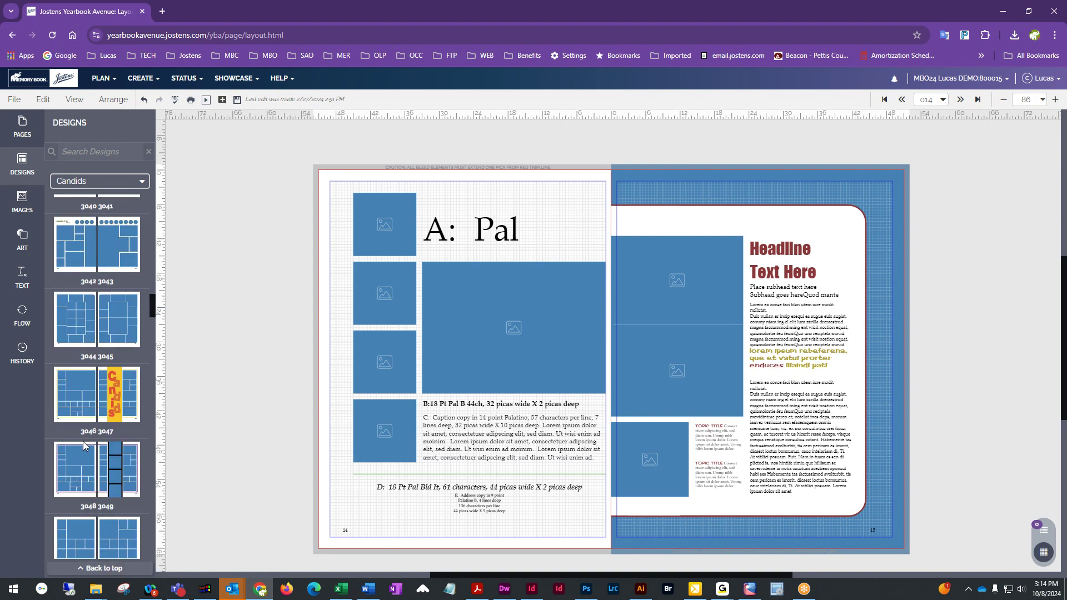
Apply Candids design 3042 to page 14 and design 3043 to page 15, without retaining existing content
drag(78, 248, 425, 291)
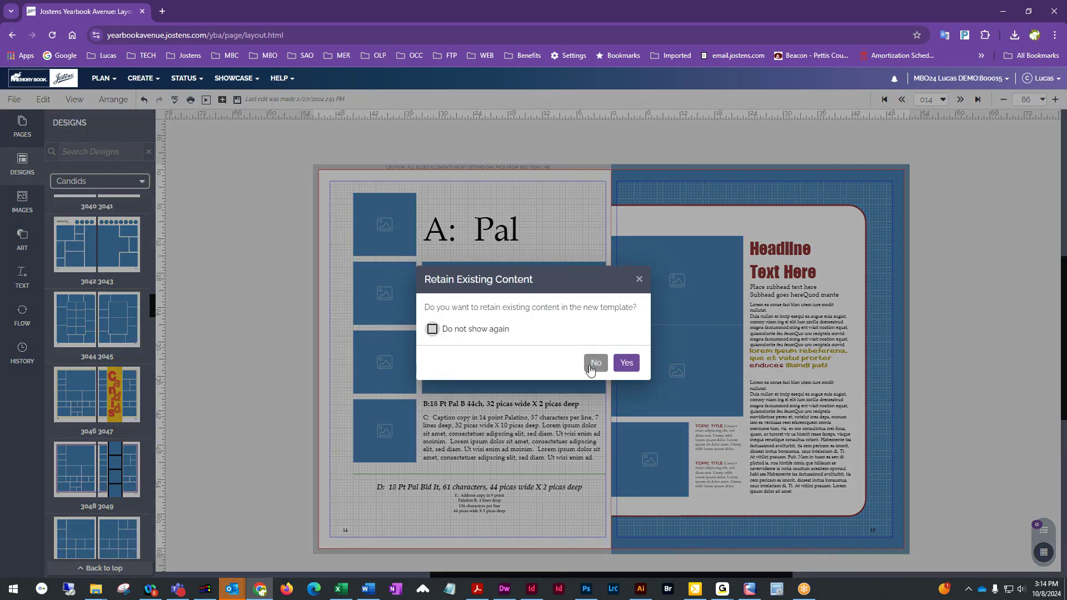
click(596, 362)
drag(116, 249, 708, 341)
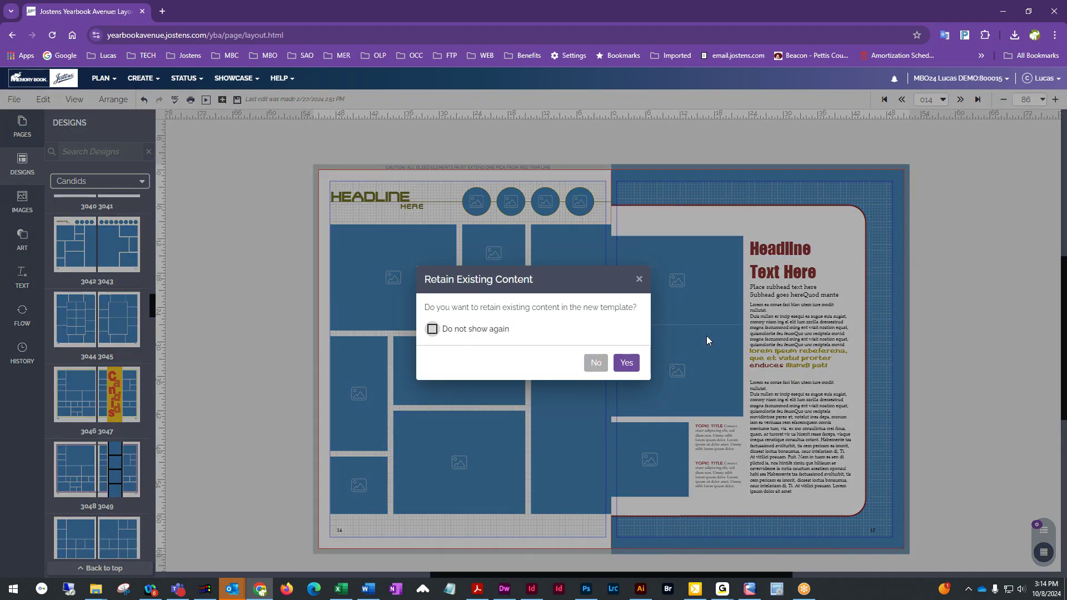
click(596, 362)
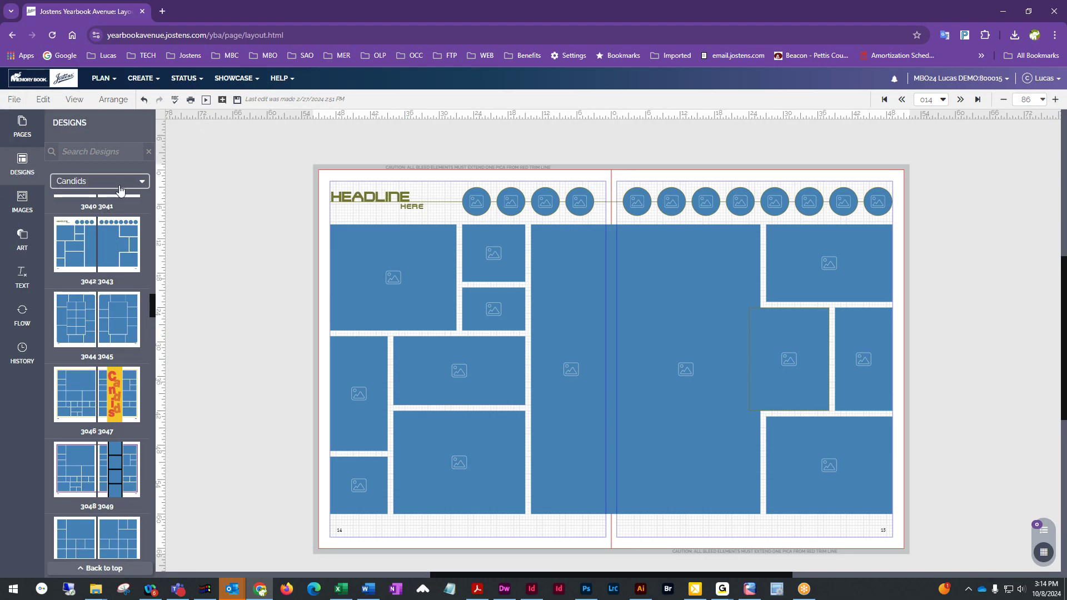
click(83, 182)
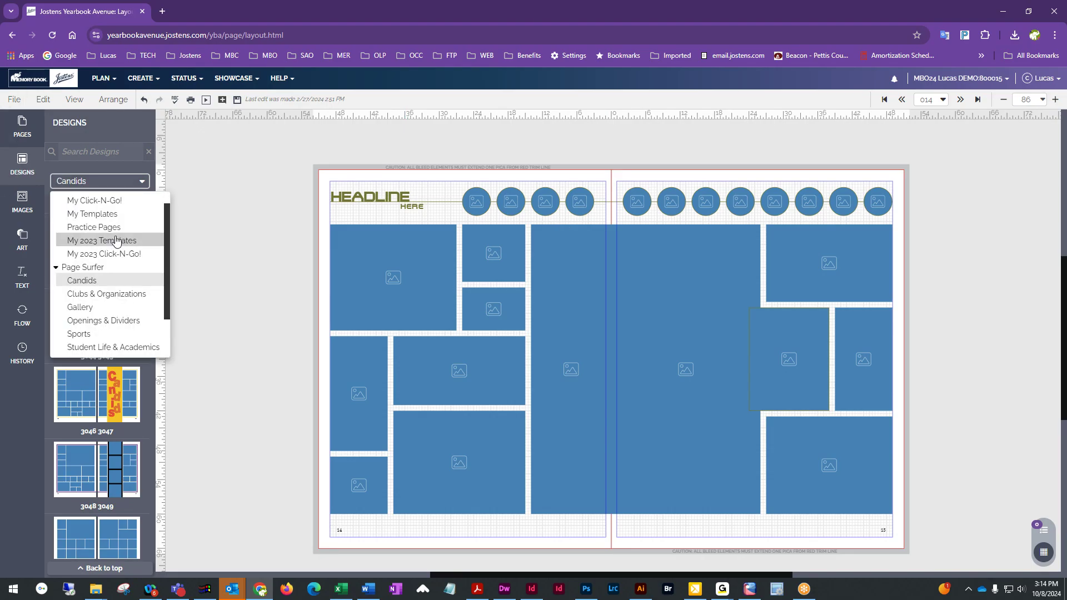
scroll(96, 311, down, 2)
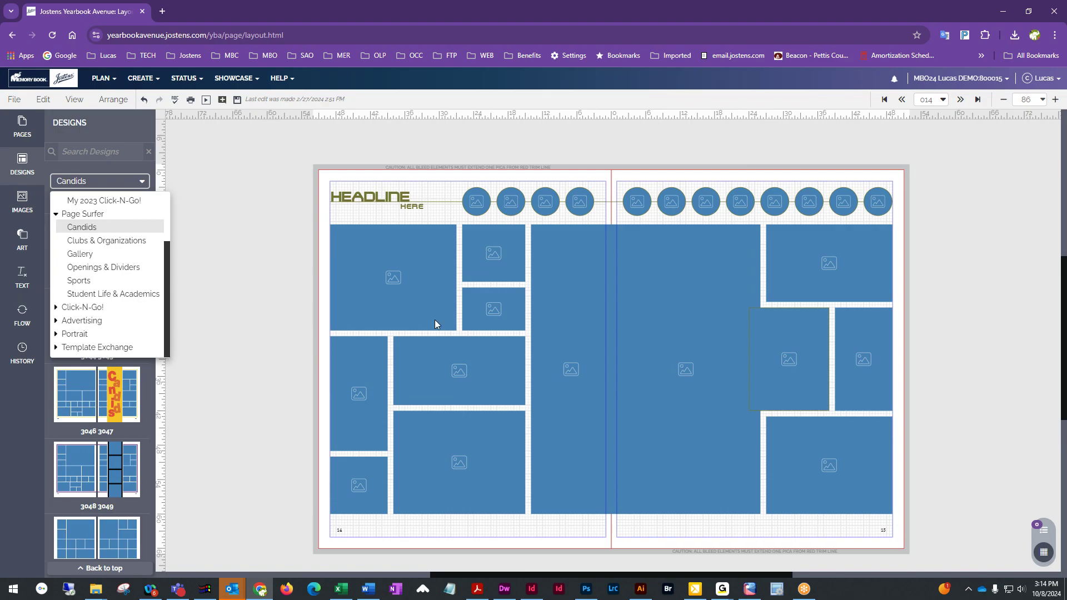
click(232, 252)
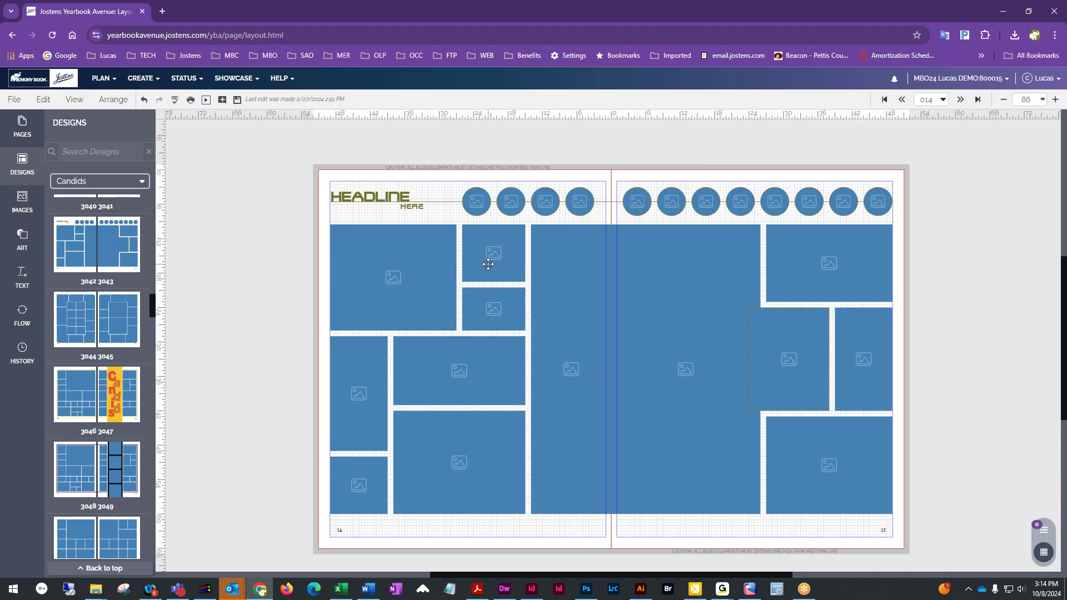
Delete the lower of the two small stacked photo boxes on page 14 and extend the upper one down to fill the gap
click(498, 309)
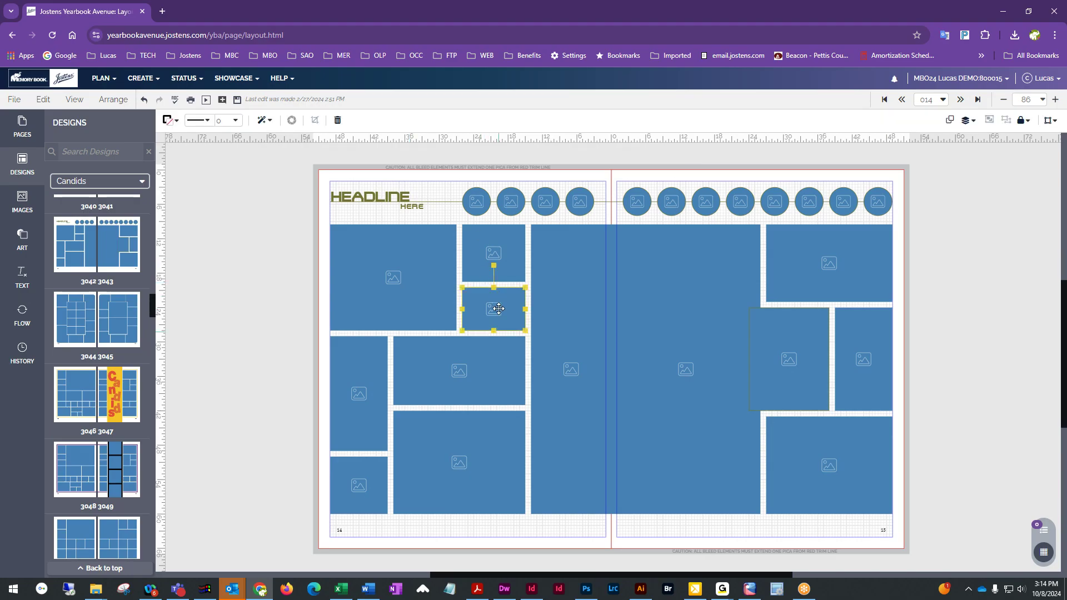
key(Delete)
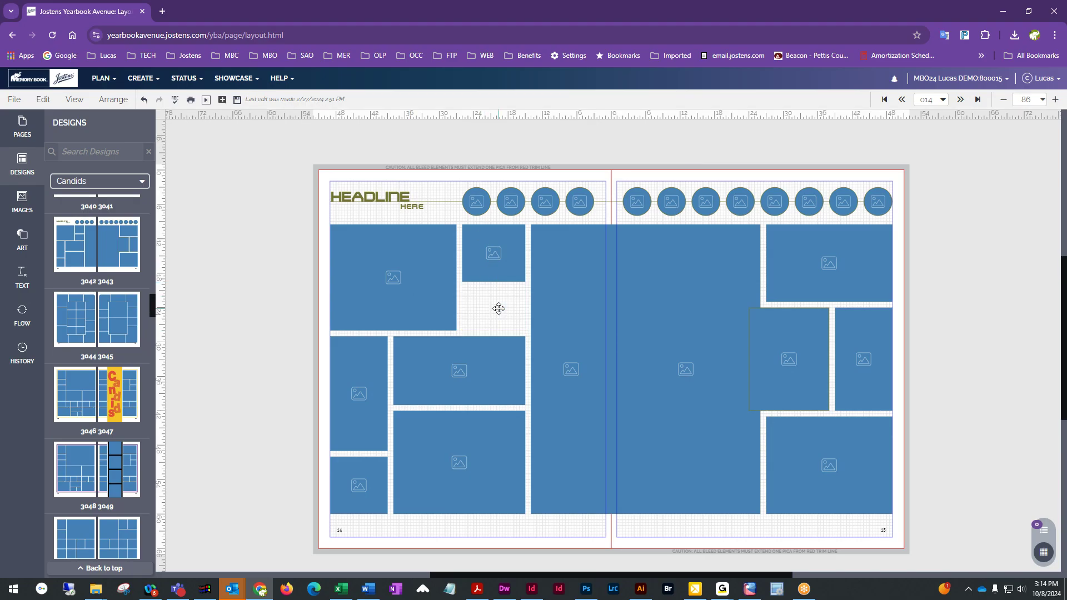
click(499, 269)
drag(494, 283, 499, 331)
click(498, 344)
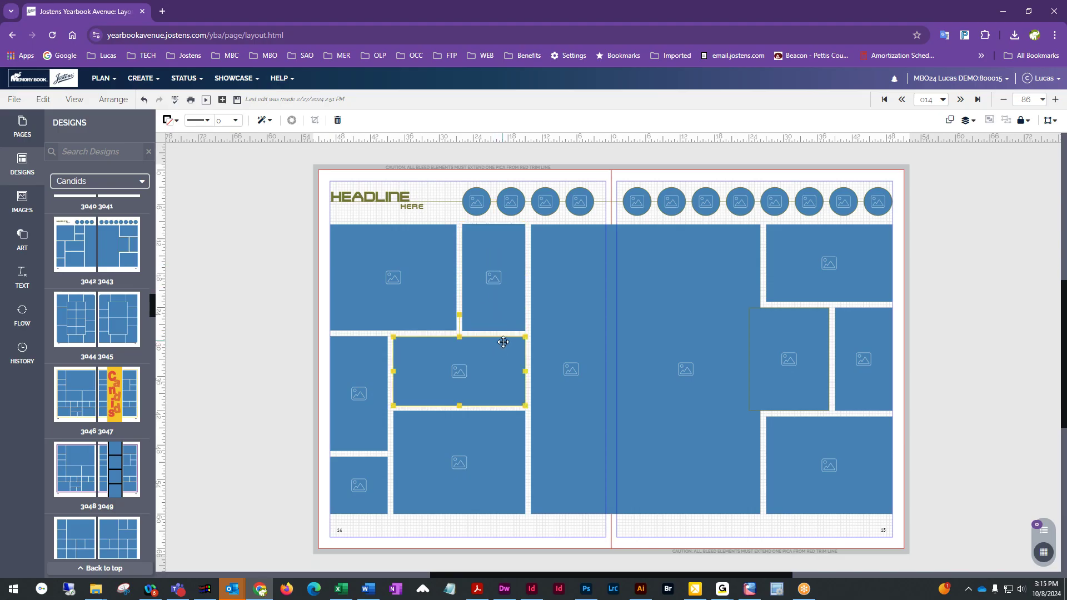
click(442, 215)
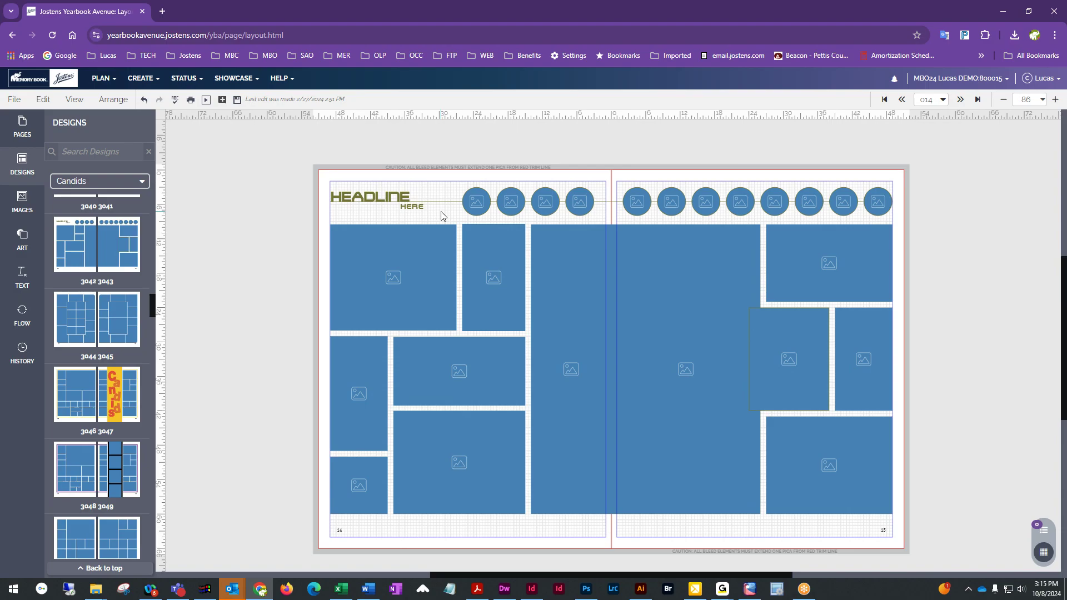
Delete the two circular image boxes nearest the headline on page 14
click(476, 196)
click(522, 201)
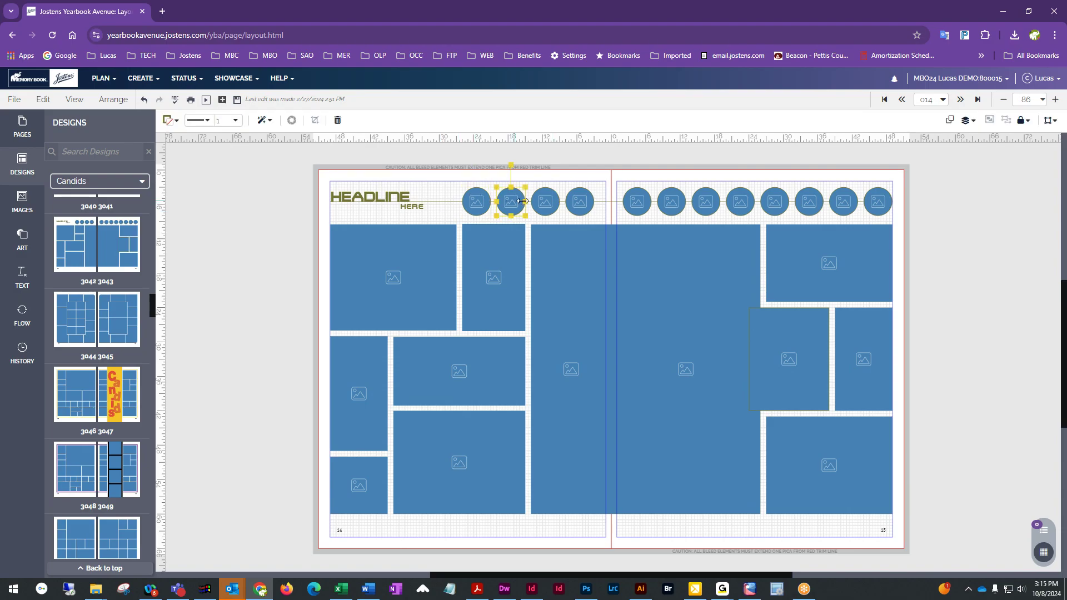
click(476, 201)
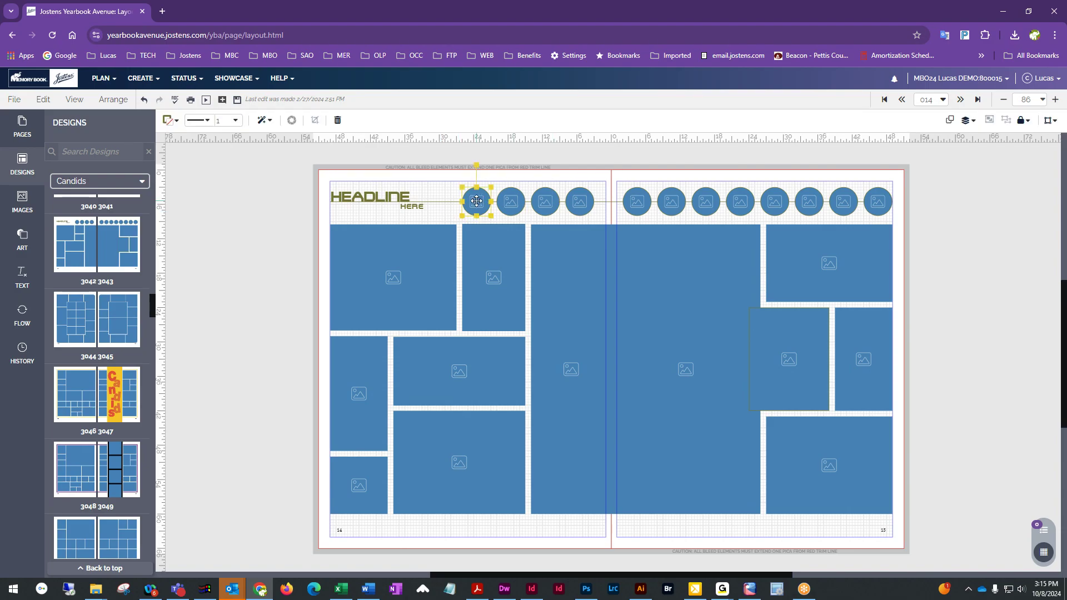
key(Delete)
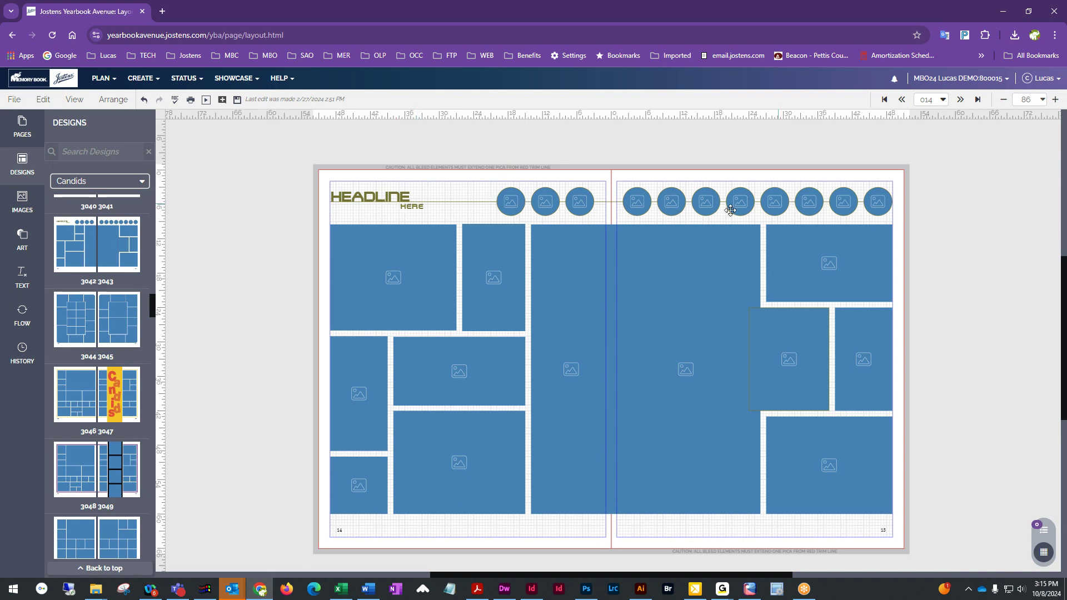
click(516, 210)
key(Delete)
Recolor the HEADLINE text on page 14 to EW Firebrick and give the HERE text below it the same color
click(372, 198)
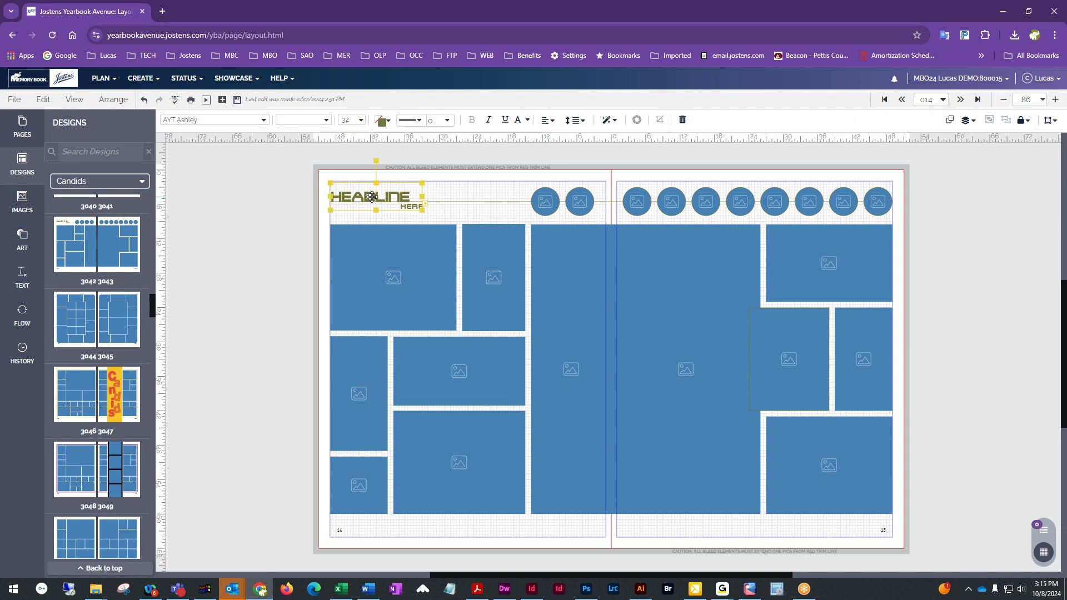
click(388, 128)
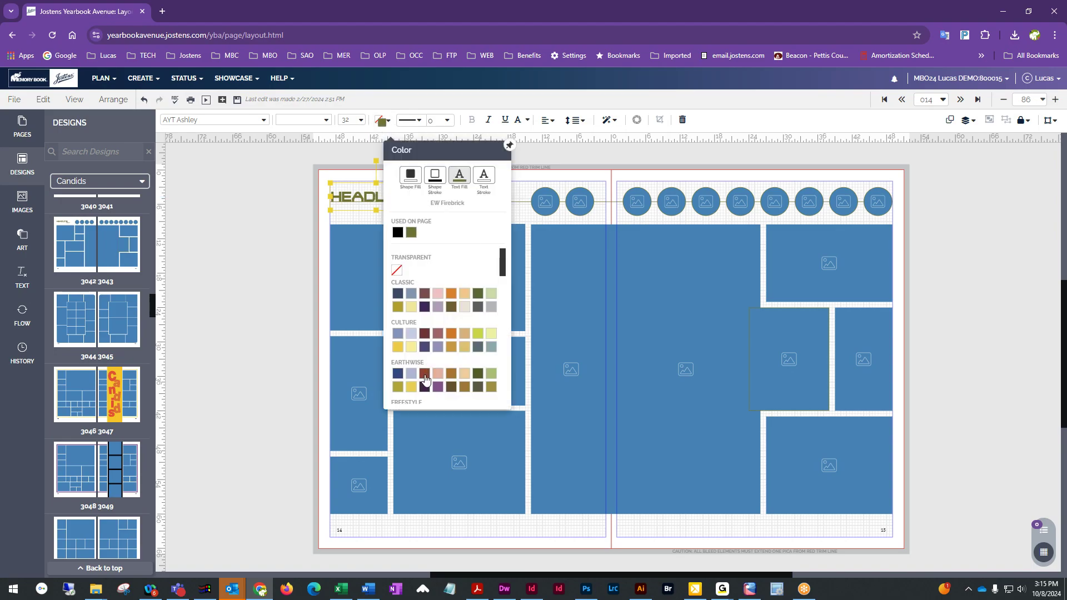
click(425, 373)
click(216, 362)
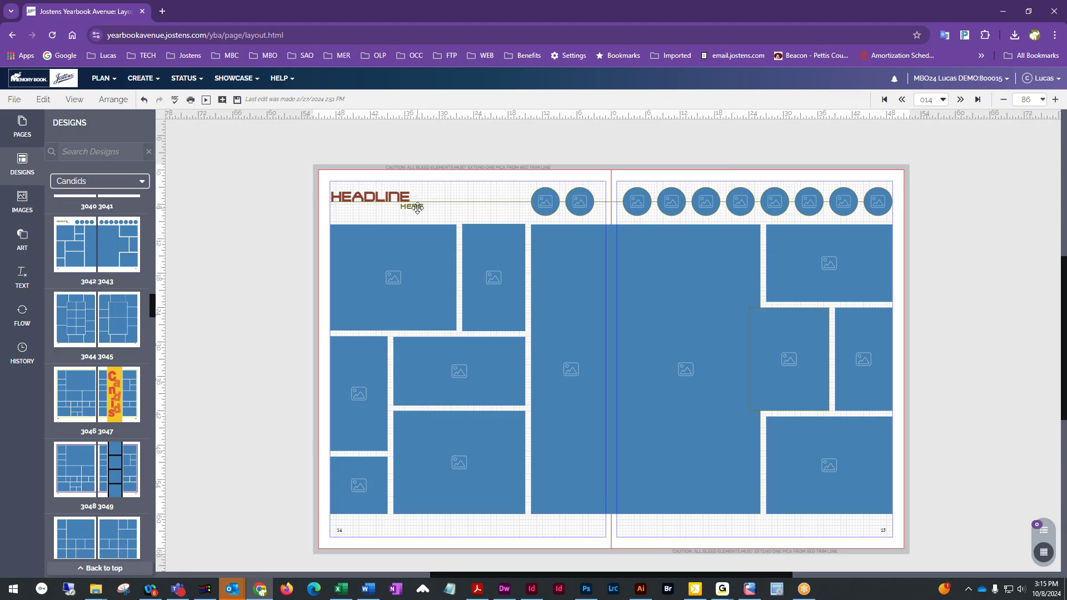
click(412, 206)
click(388, 122)
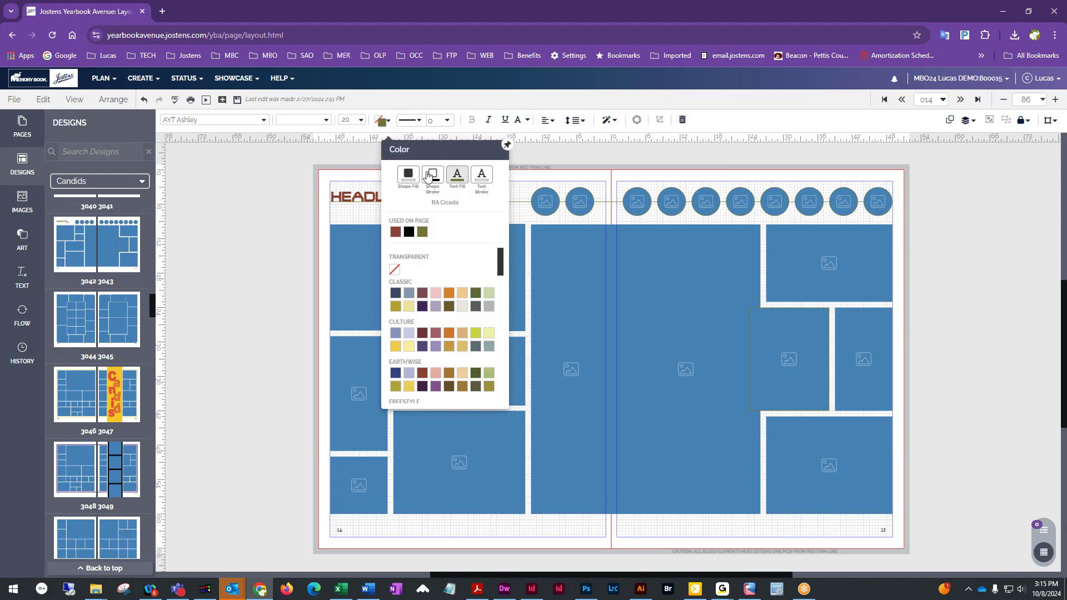
click(396, 243)
click(282, 298)
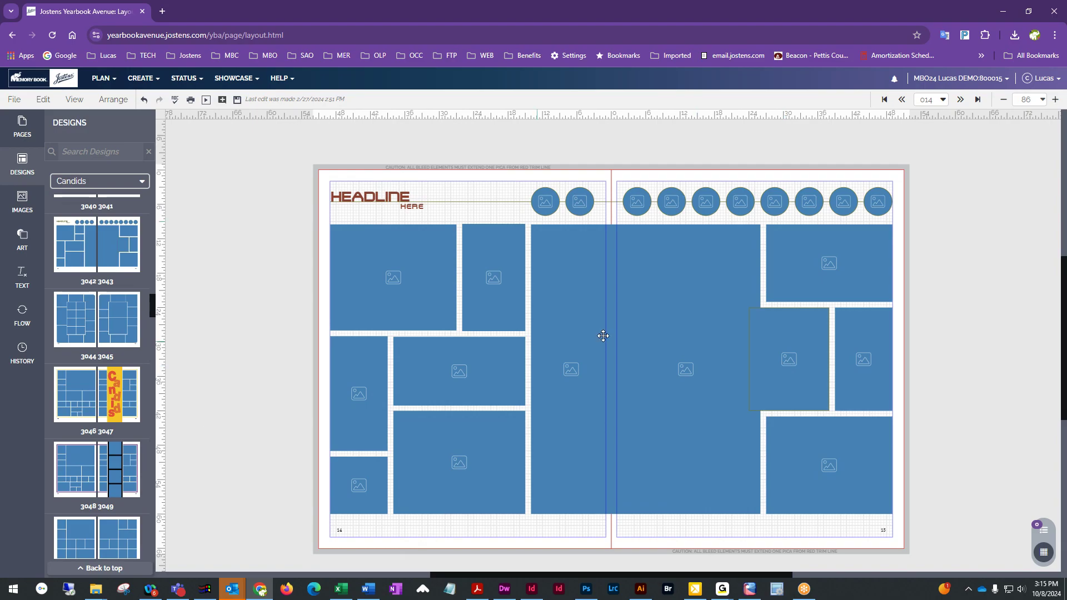
Pull the large page 15 photo box's inner edge back to the gutter margin and delete the thin horizontal line behind the page 14 circles
click(572, 348)
click(663, 376)
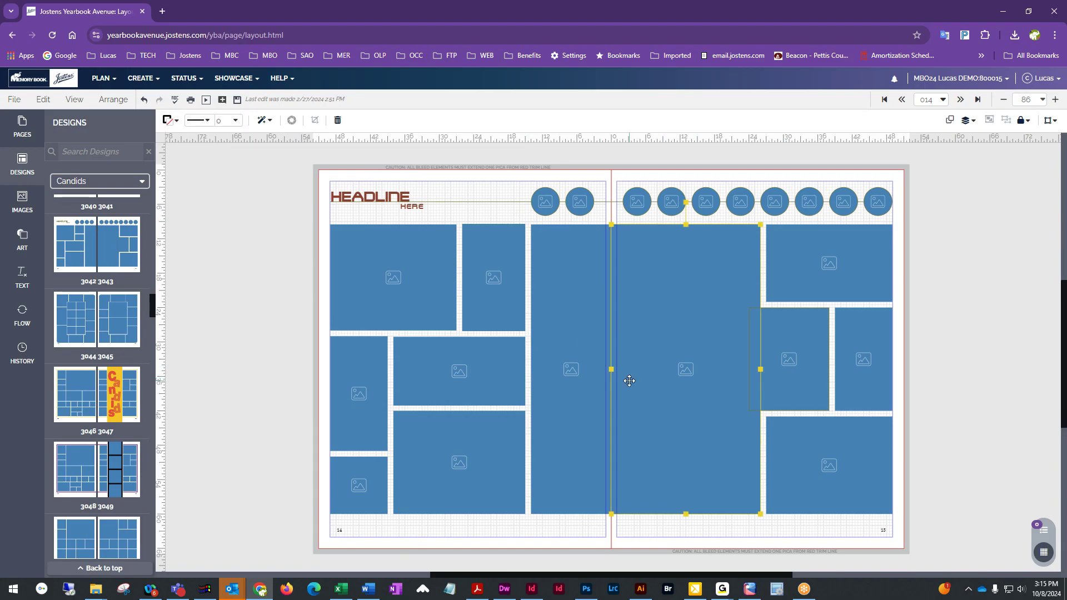
drag(611, 369, 619, 369)
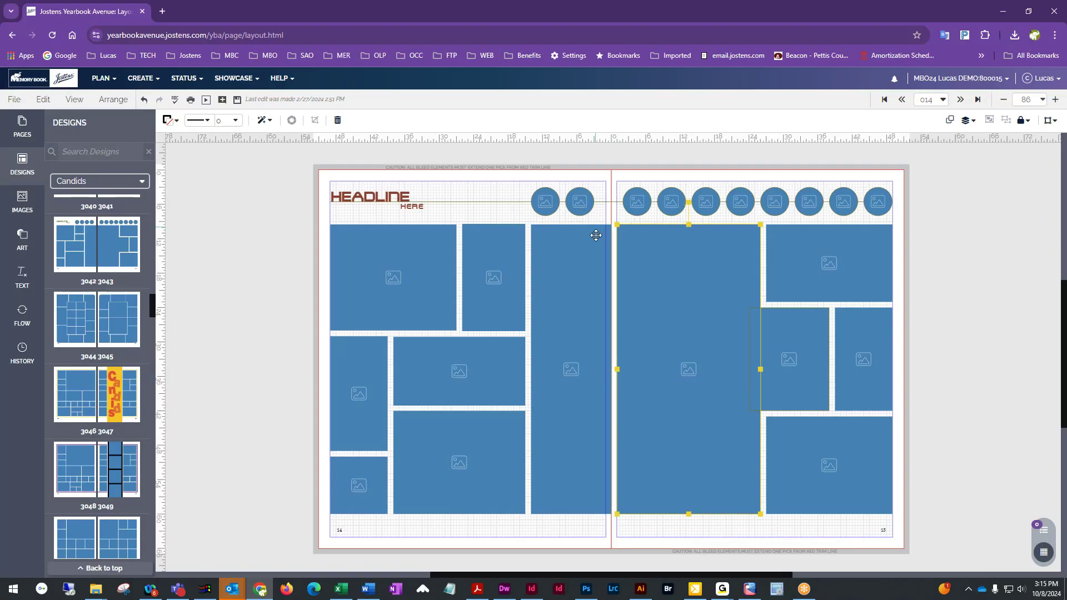
click(610, 202)
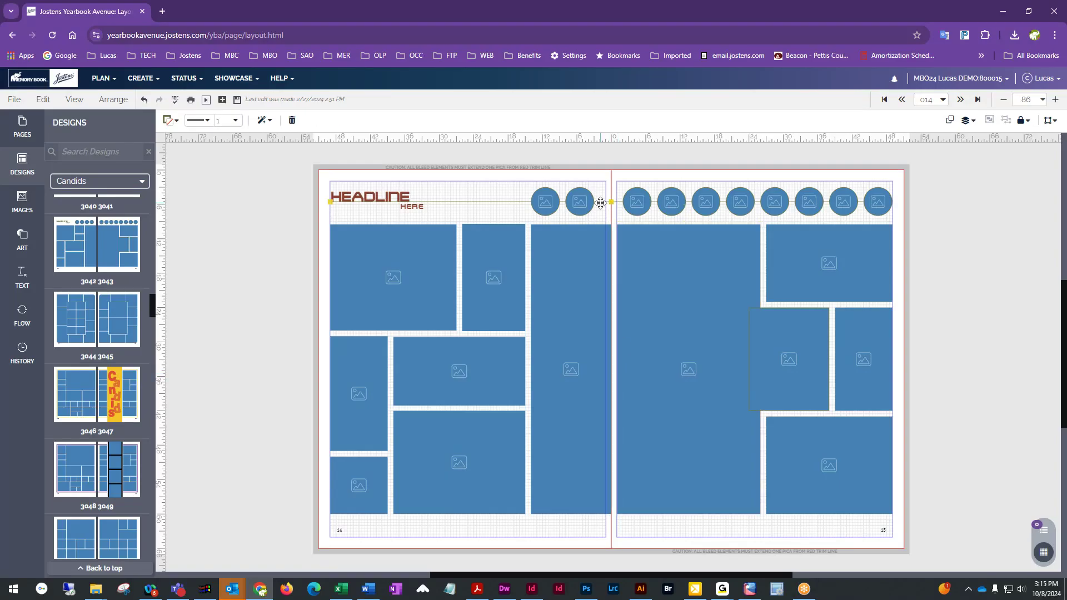
key(Delete)
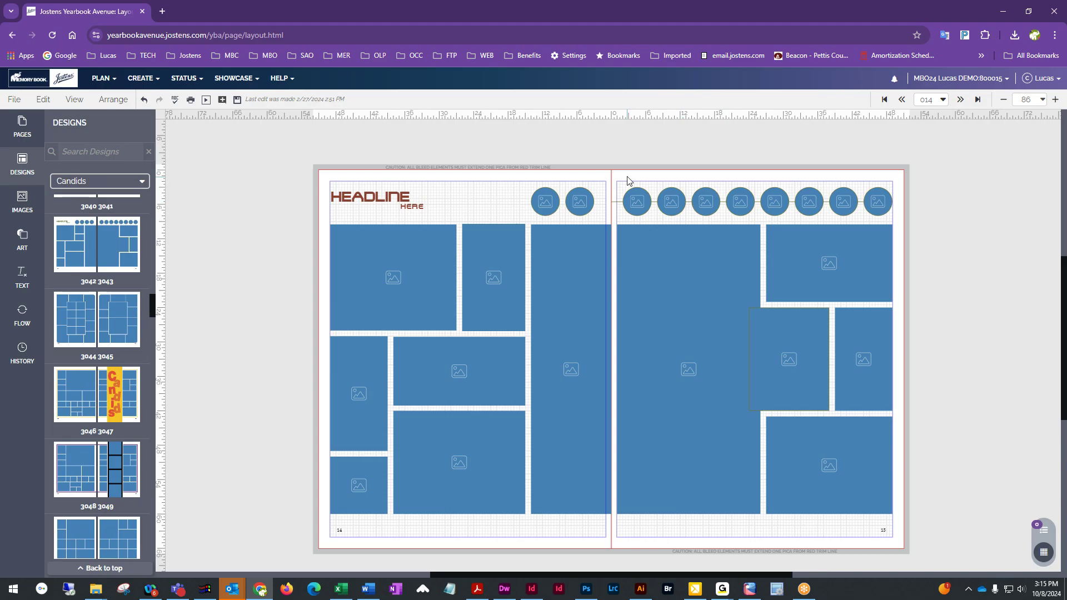
Pull the tall page 14 photo box's inner edge back to the gutter margin and delete all the elements on page 15
click(592, 378)
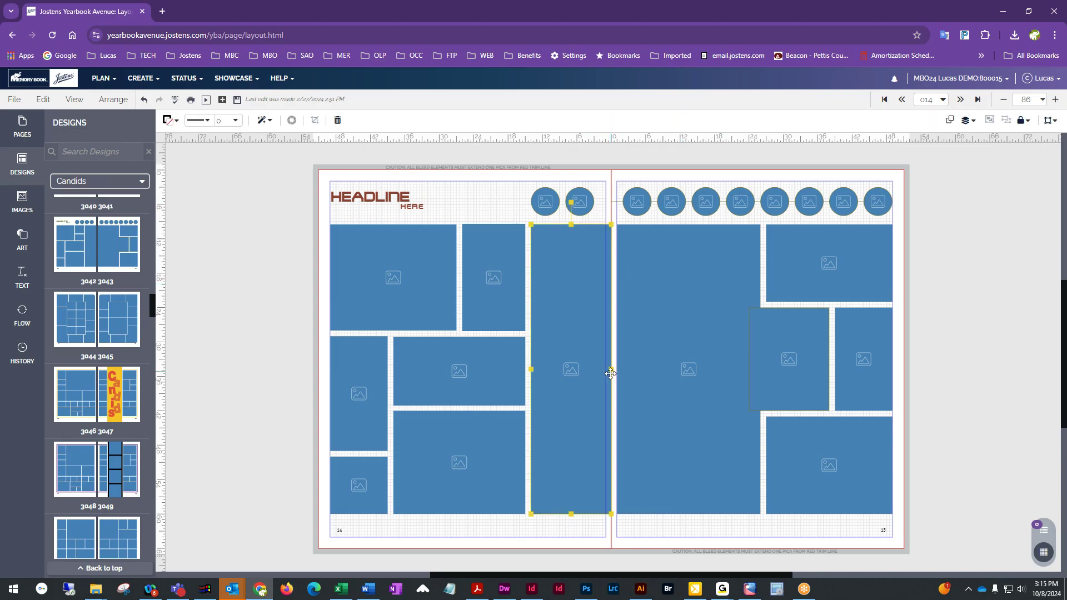
drag(607, 370, 605, 369)
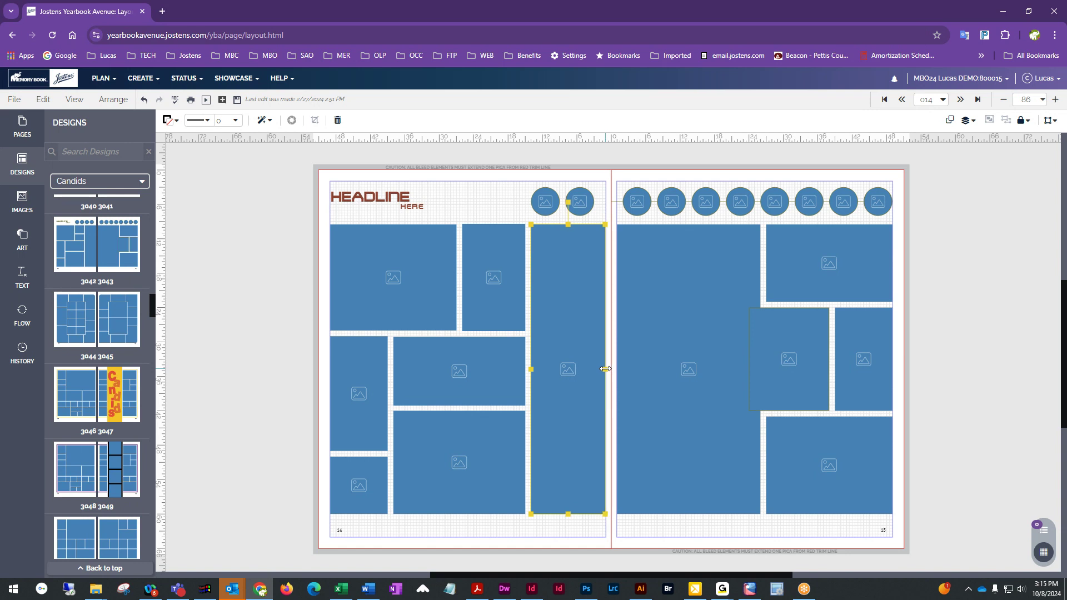
click(621, 179)
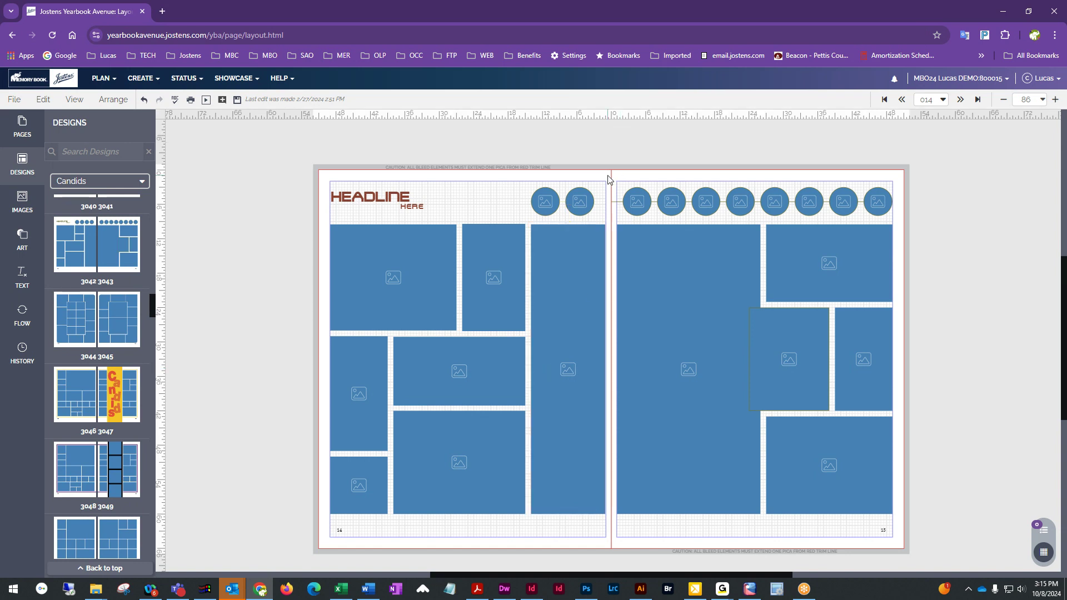
drag(625, 171, 903, 519)
key(Delete)
Shorten the tall photo box beside the gutter on page 14 from below to roughly a quarter of its height
click(590, 474)
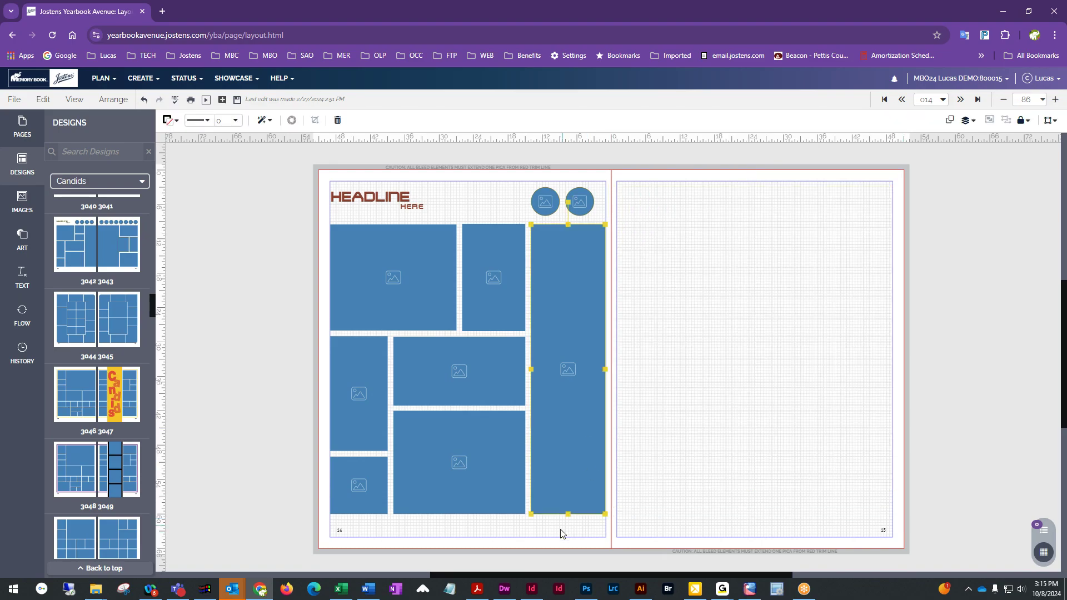
drag(569, 516, 573, 291)
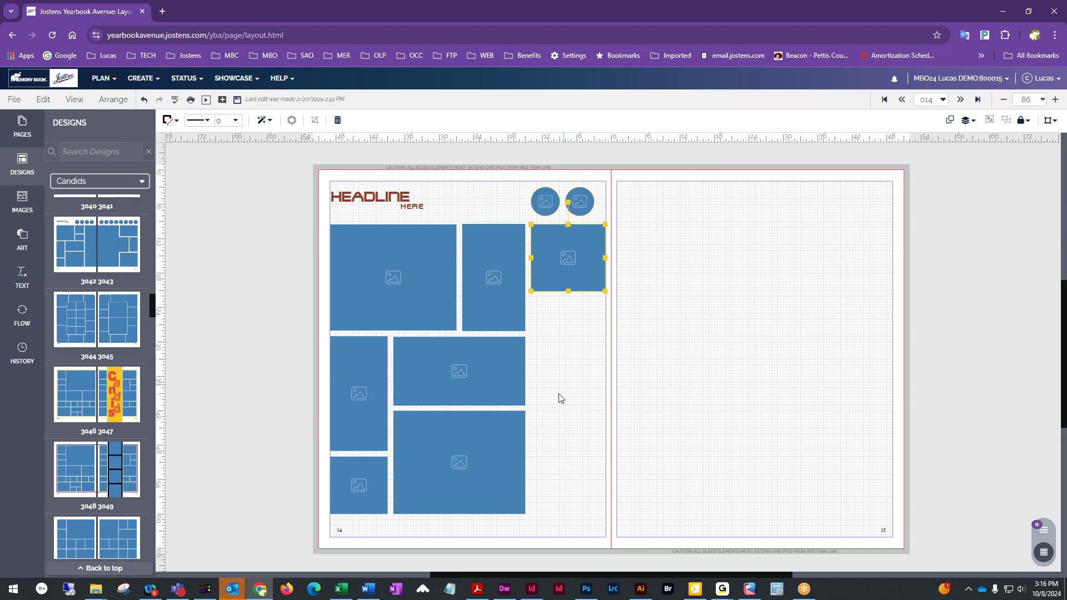
right_click(570, 251)
right_click(548, 257)
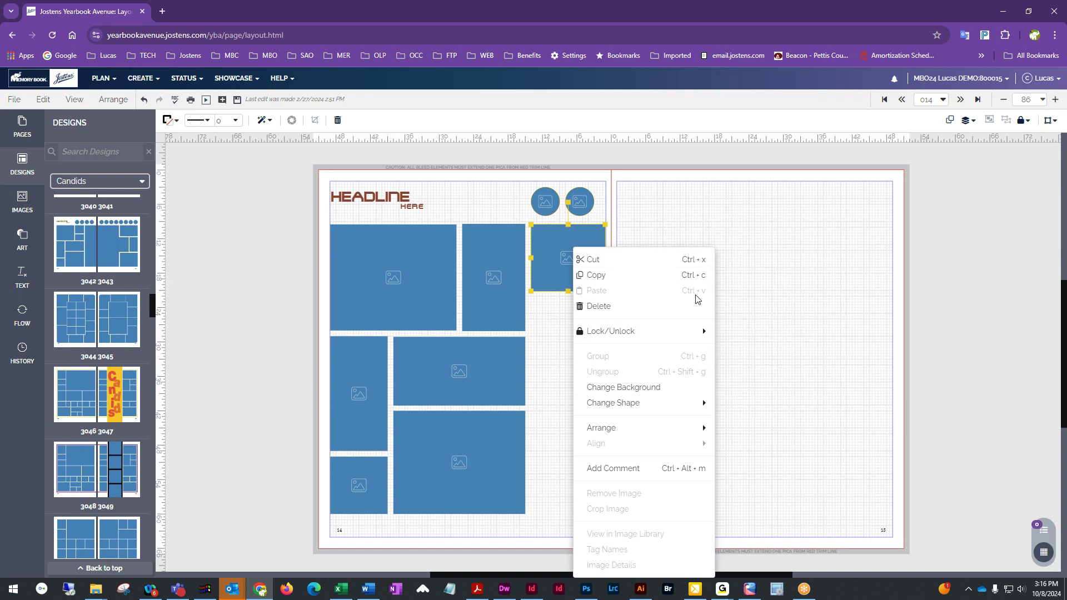
click(548, 340)
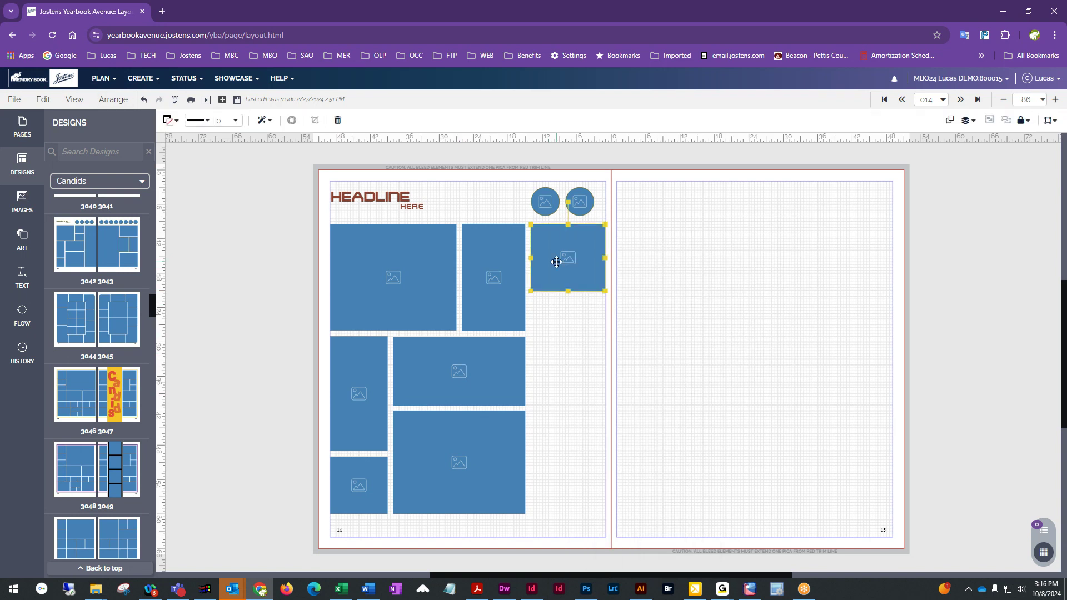
click(43, 99)
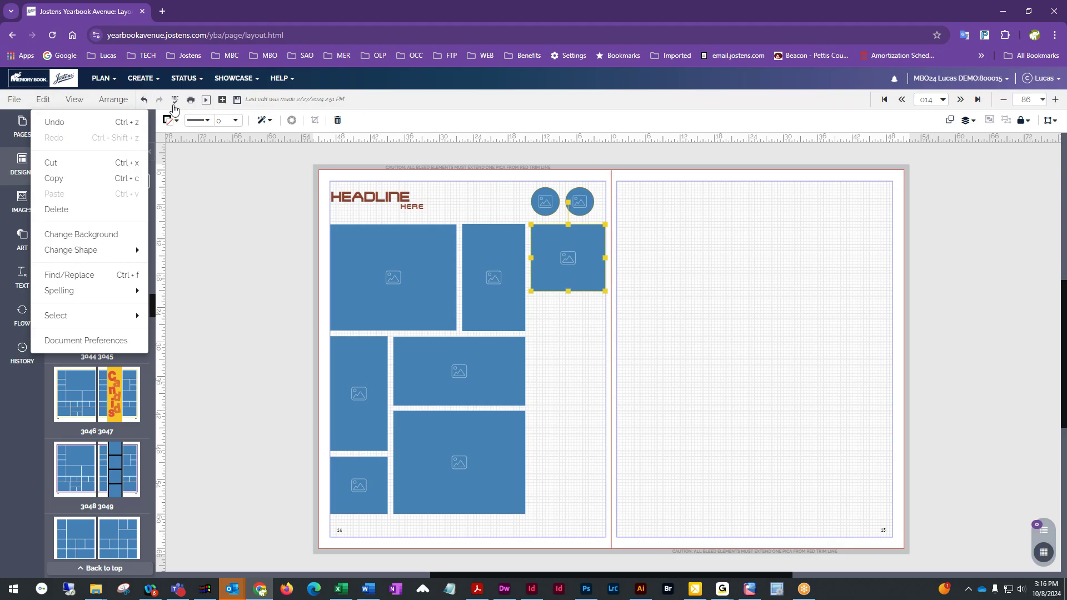
click(656, 379)
click(570, 261)
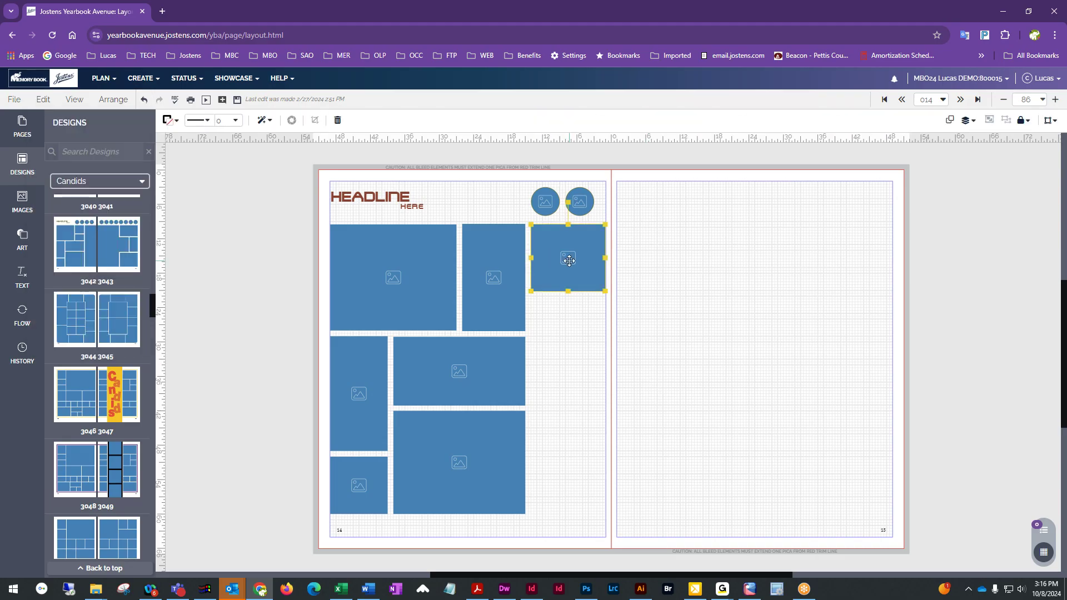
Copy the shortened photo box on page 14, paste it and place the copy directly below the original
click(43, 100)
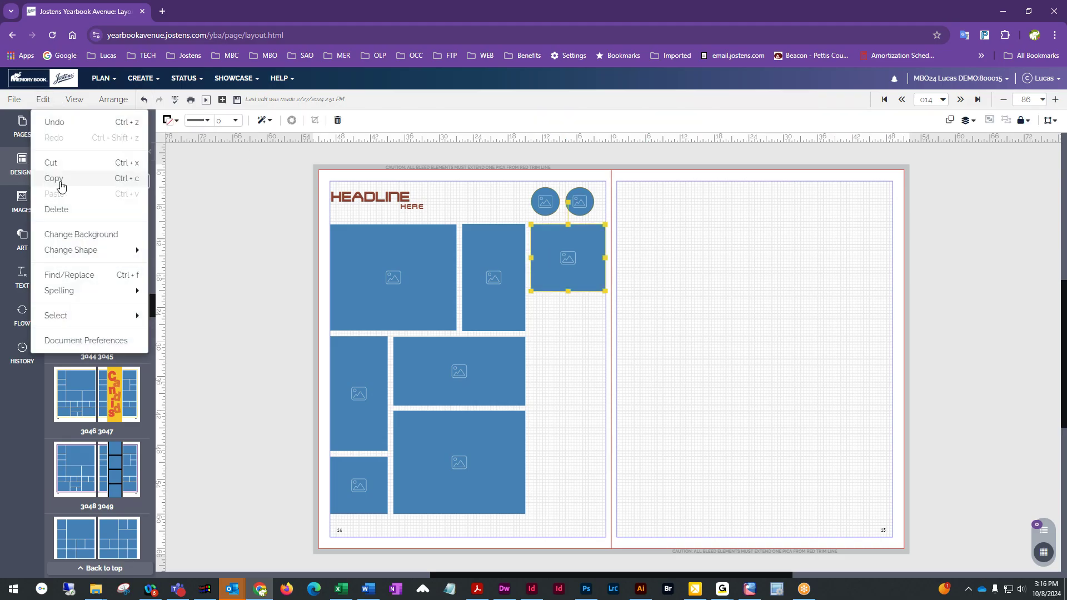
click(56, 178)
click(43, 100)
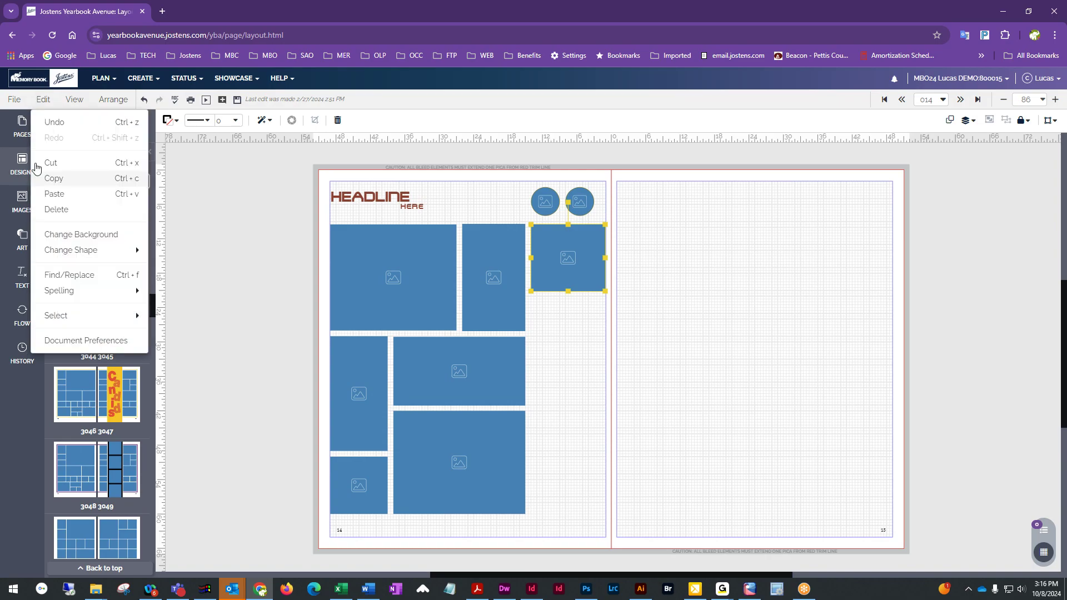
click(55, 194)
drag(562, 263, 562, 333)
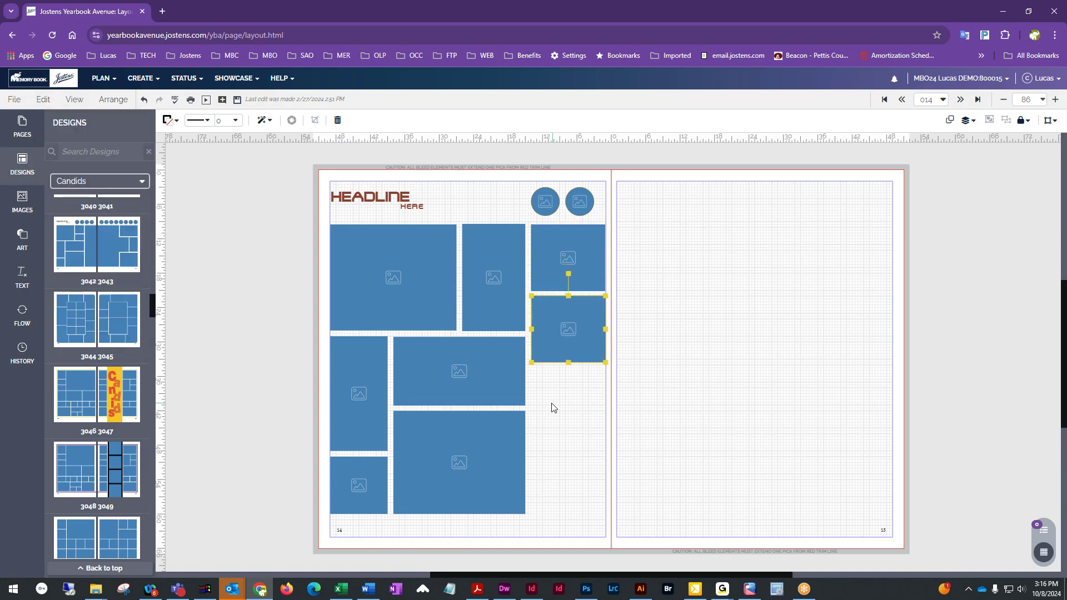
click(555, 403)
Duplicate the photo box twice more and stack the copies below to complete a column of four boxes beside the page 14 gutter
click(589, 341)
key(ctrl+d)
drag(589, 339, 575, 477)
click(607, 426)
click(582, 408)
key(ctrl+d)
click(732, 466)
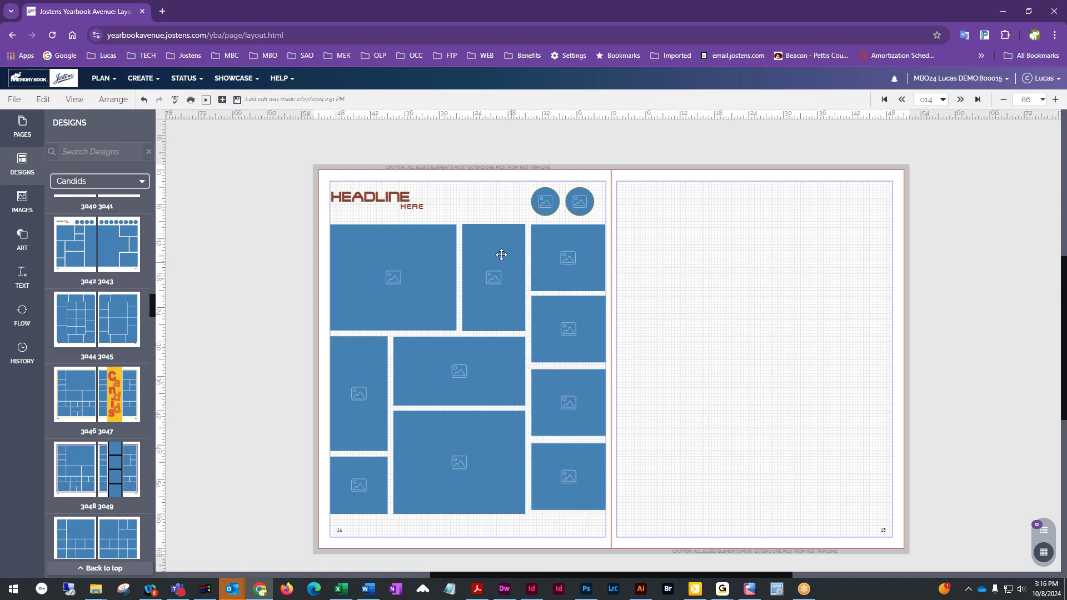
Nudge the lowest box of the page 14 column up slightly and extend its lower edge level with the neighboring photo boxes
click(584, 485)
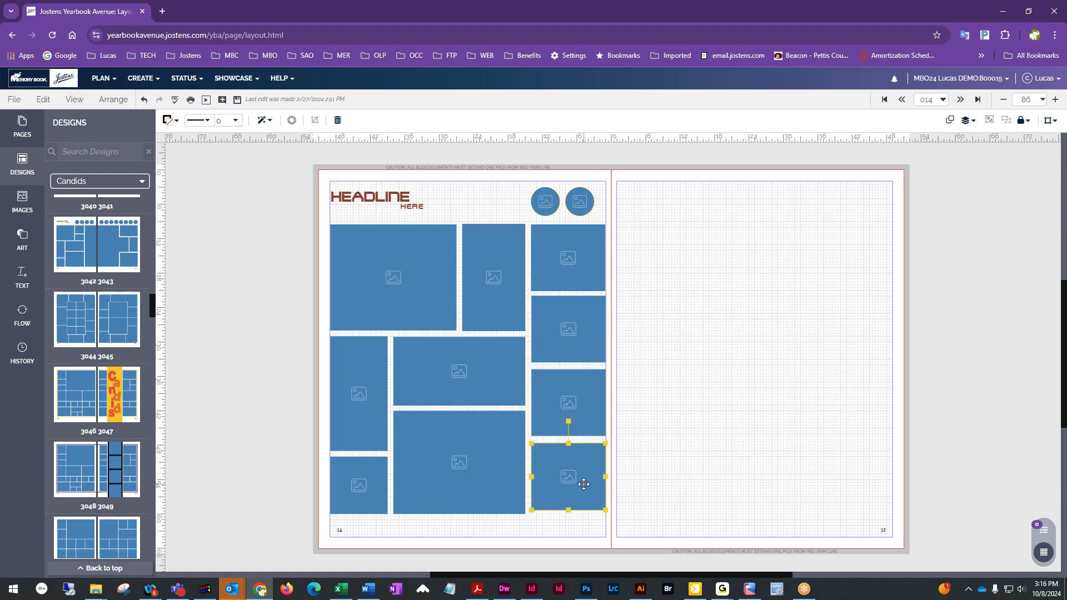
click(691, 405)
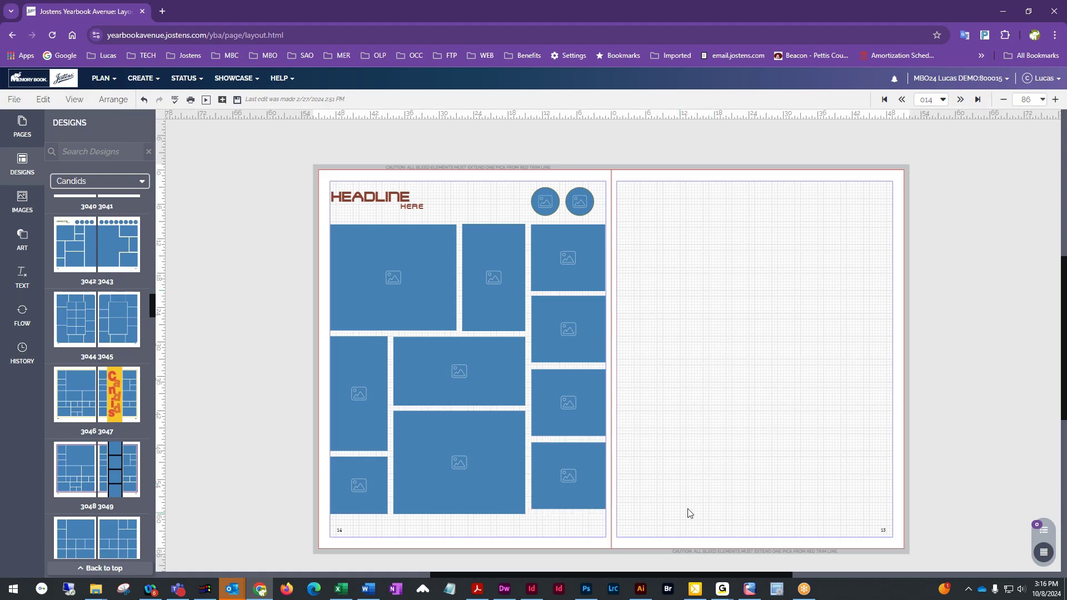
click(578, 498)
drag(568, 508, 569, 514)
click(635, 508)
Save only the left page as a template named "my candid page 10/8/24"
click(14, 102)
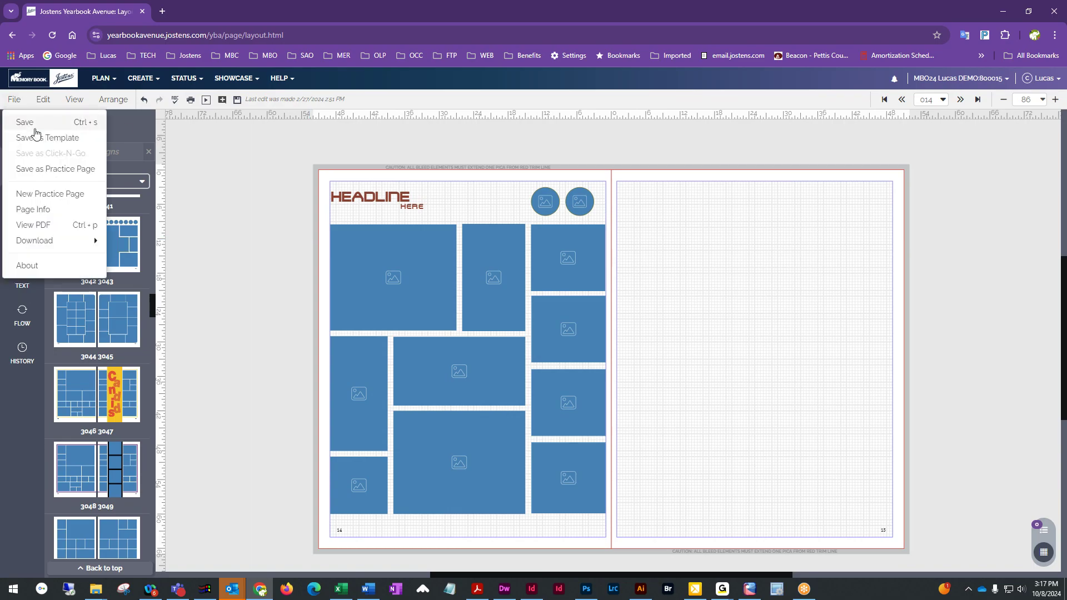
click(31, 139)
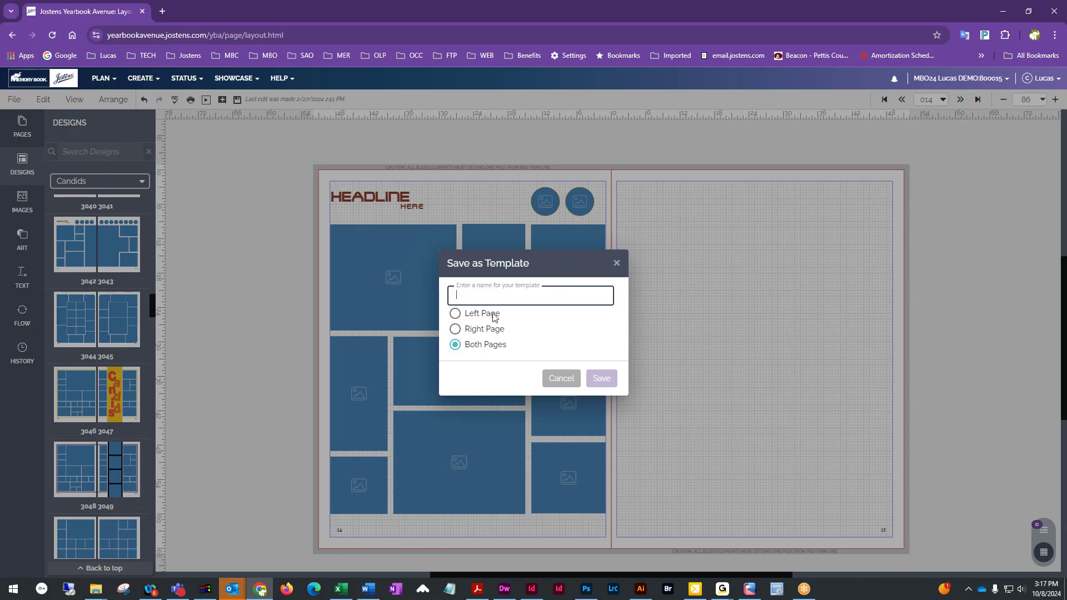
click(455, 313)
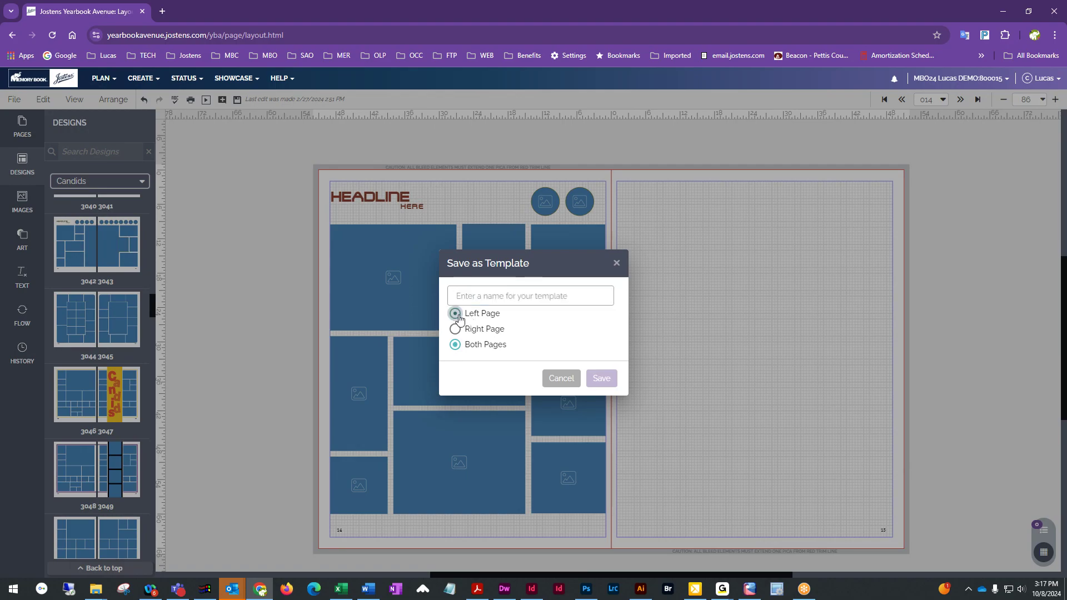
click(488, 296)
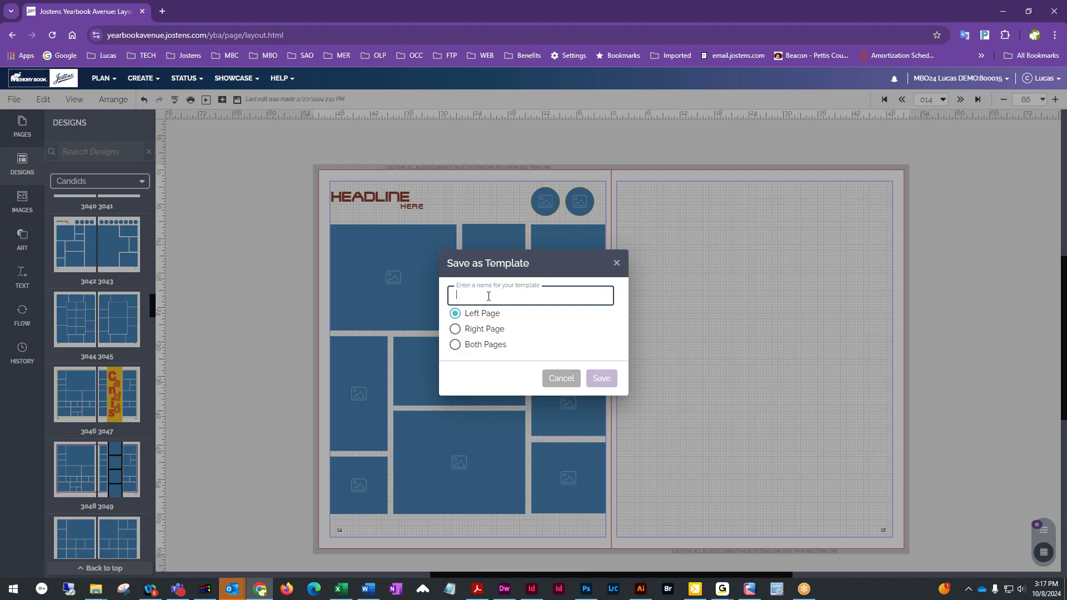
text(my candid page 10/8/24)
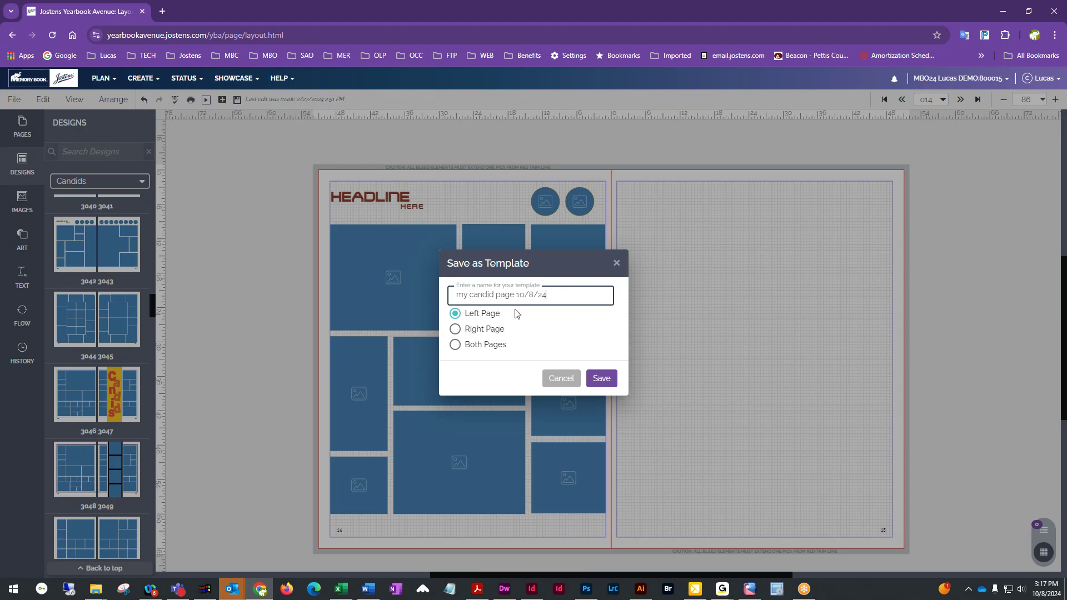
click(603, 379)
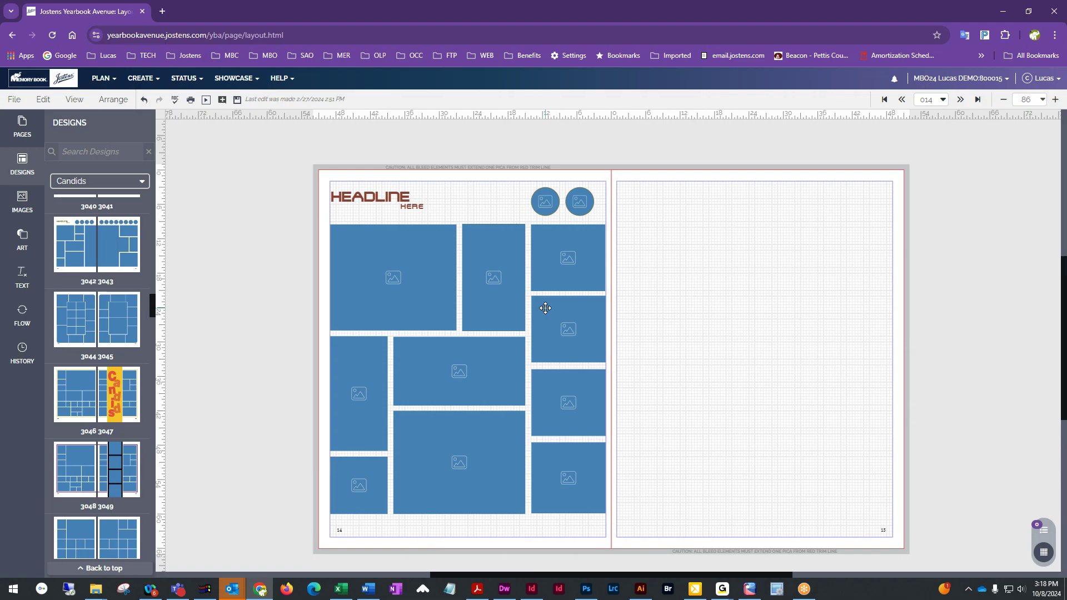
Switch the design category from Candids to My Templates in the Custom group
click(20, 160)
click(21, 160)
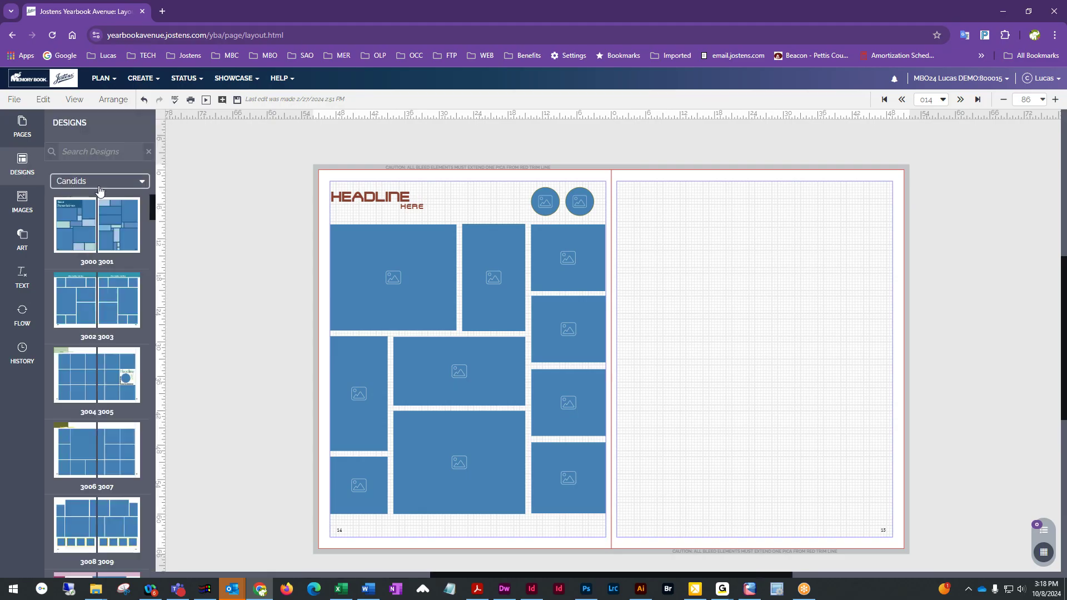
click(106, 183)
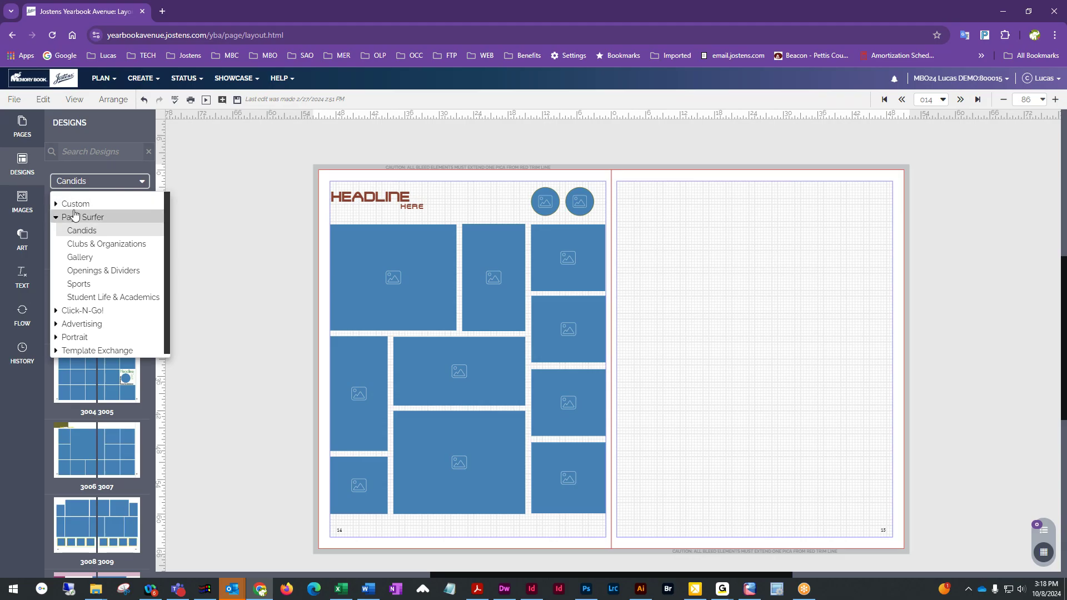
click(56, 207)
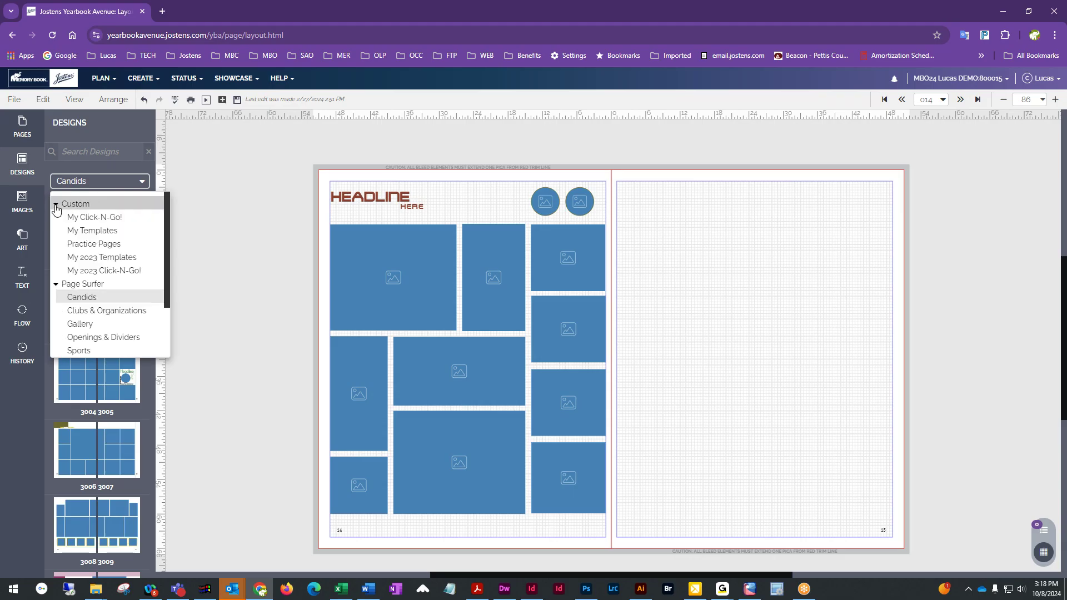
click(87, 231)
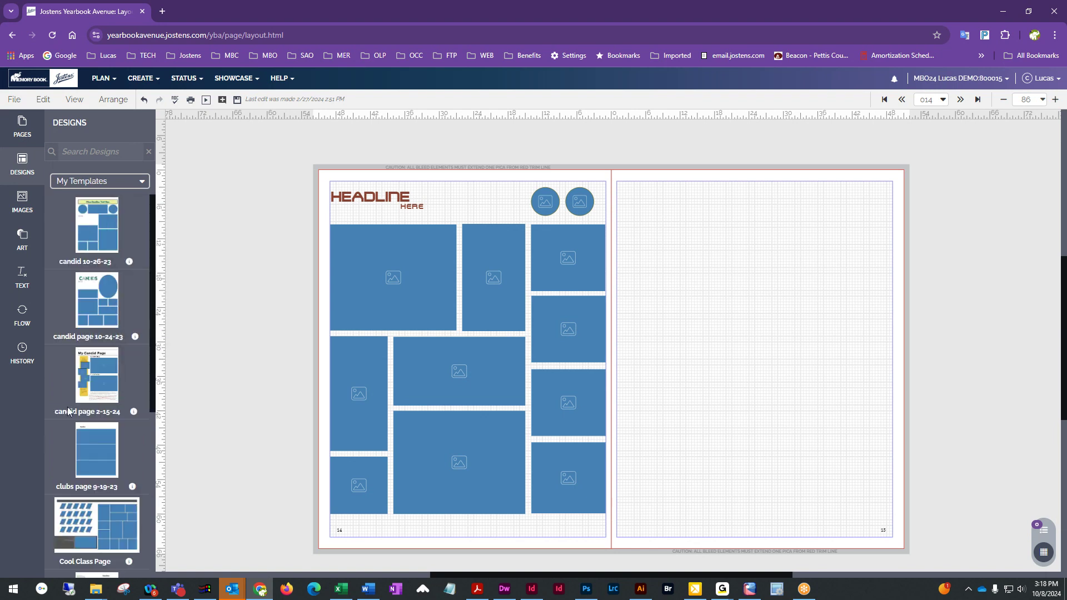
Apply the "my candid page 10/8/24" template to page 15 without retaining existing content
mouse_move(102, 214)
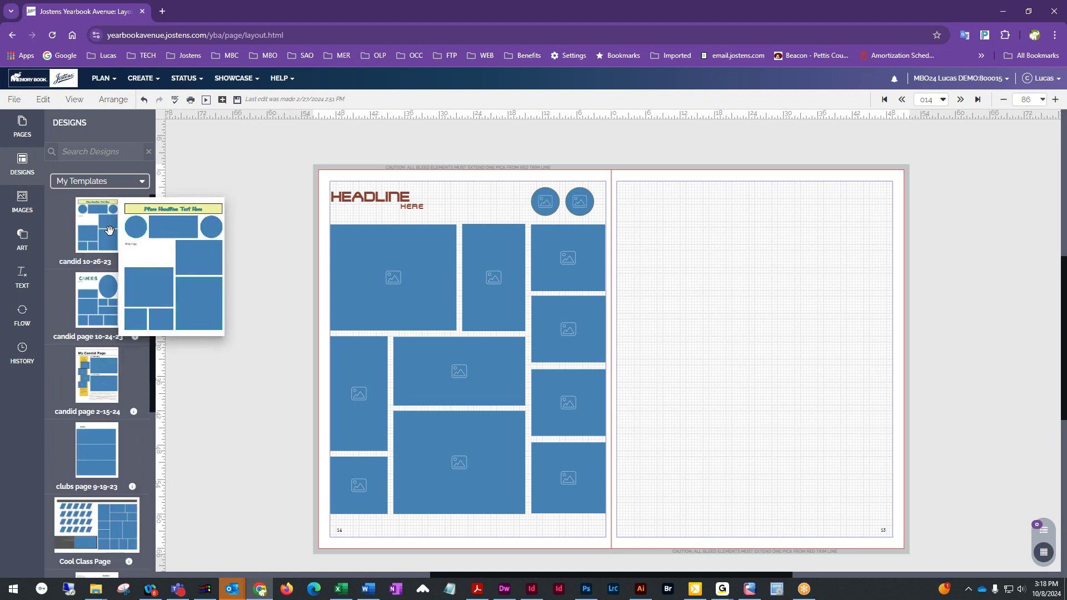
scroll(97, 333, down, 5)
mouse_move(89, 263)
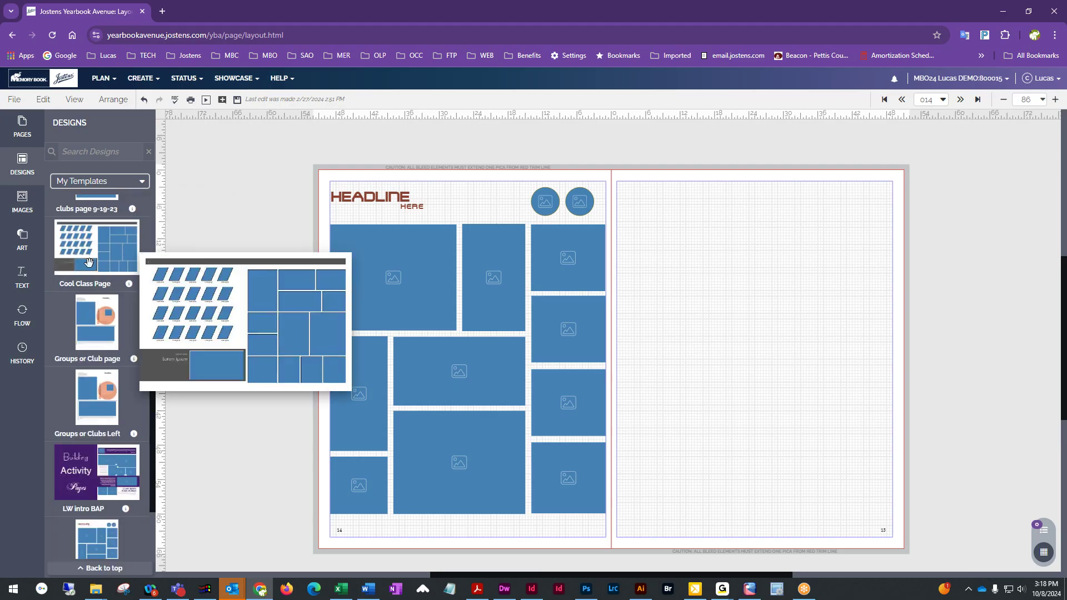
scroll(88, 263, down, 2)
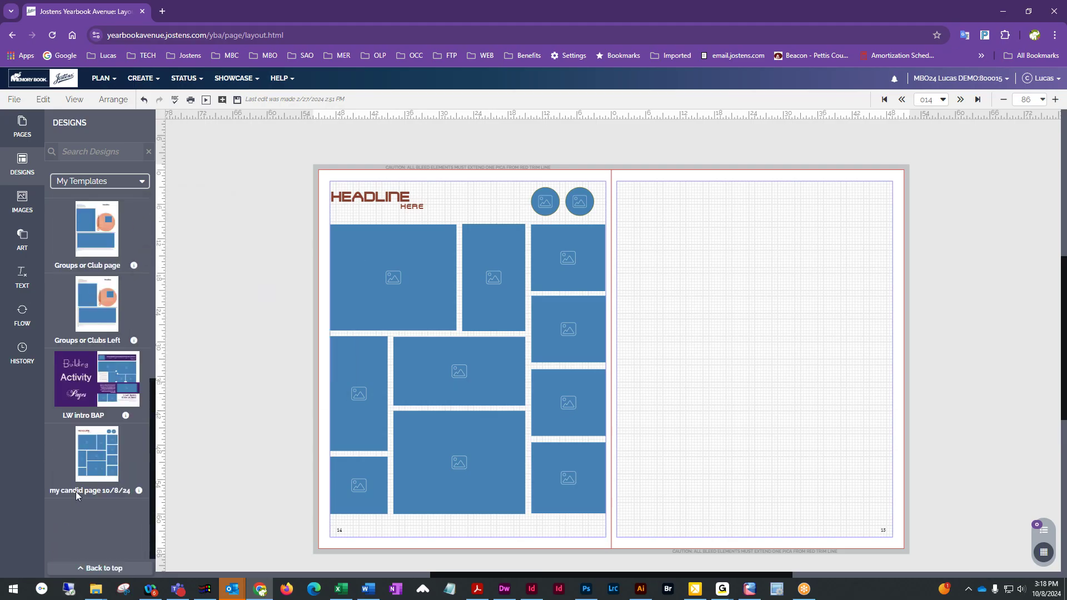
mouse_move(101, 458)
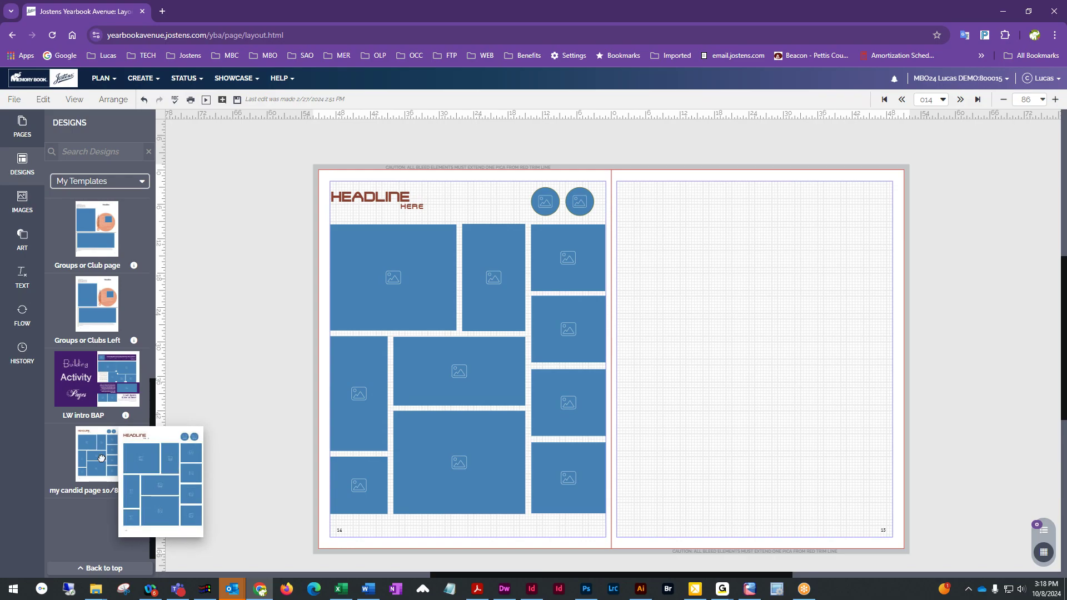
drag(101, 459, 815, 303)
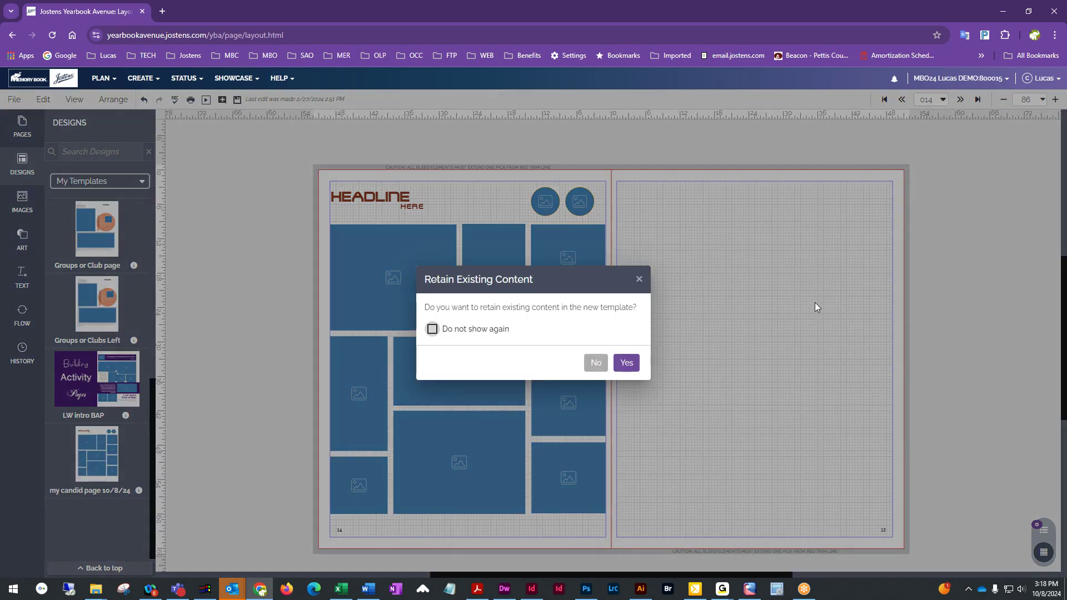
click(596, 367)
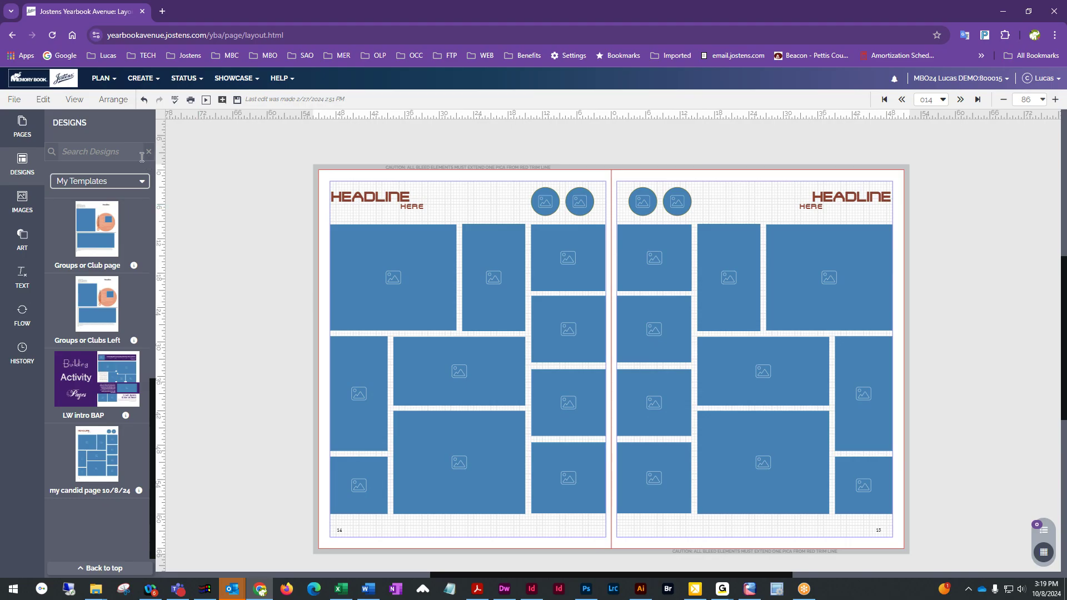
Mirror the page 14–15 spread horizontally and also vertically
click(113, 99)
mouse_move(161, 250)
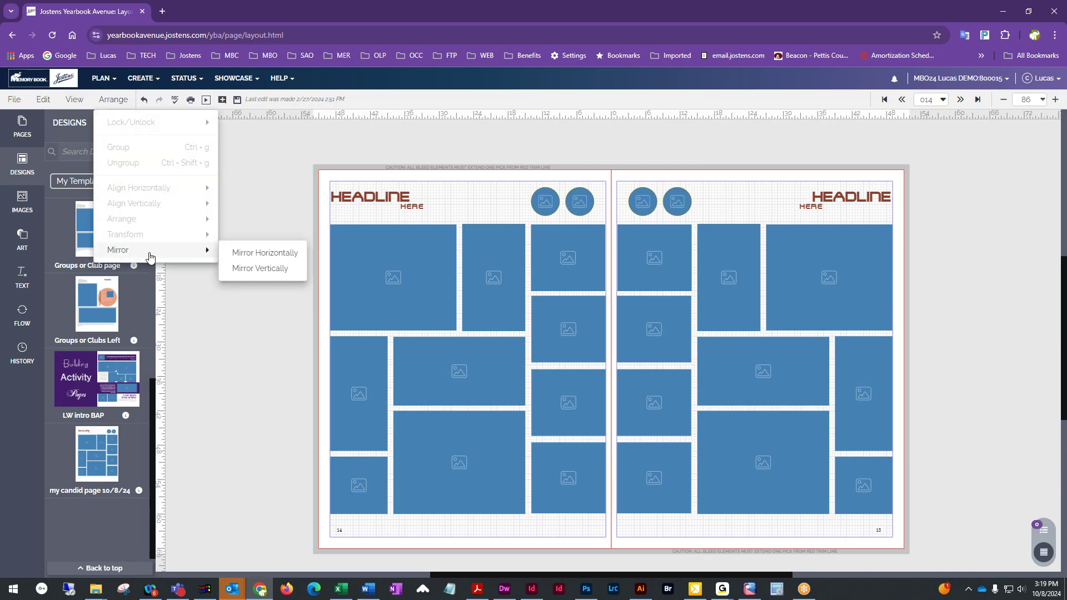
click(279, 255)
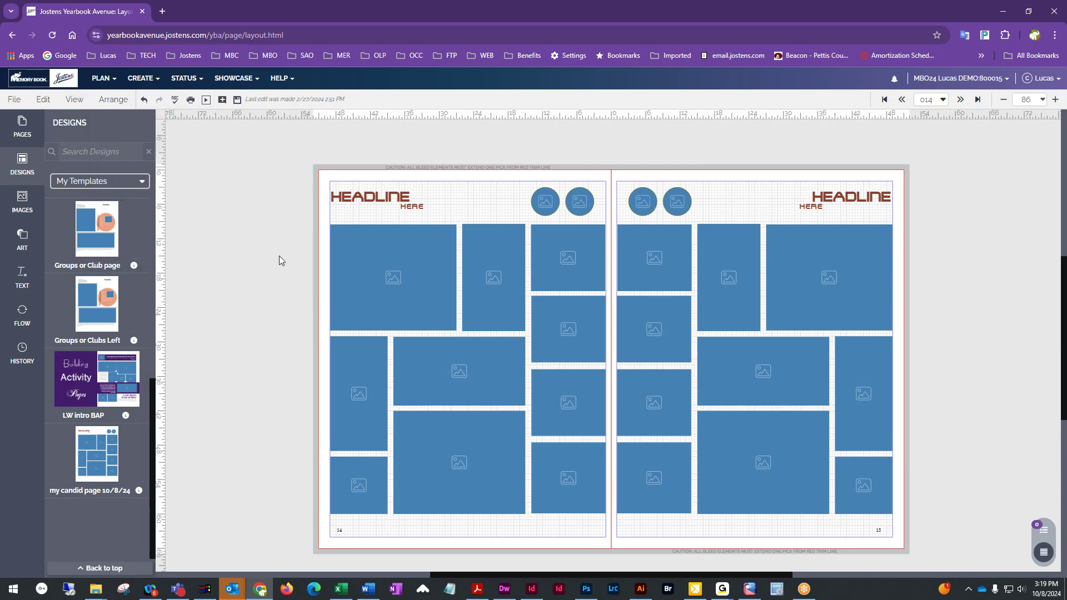
click(116, 102)
mouse_move(151, 253)
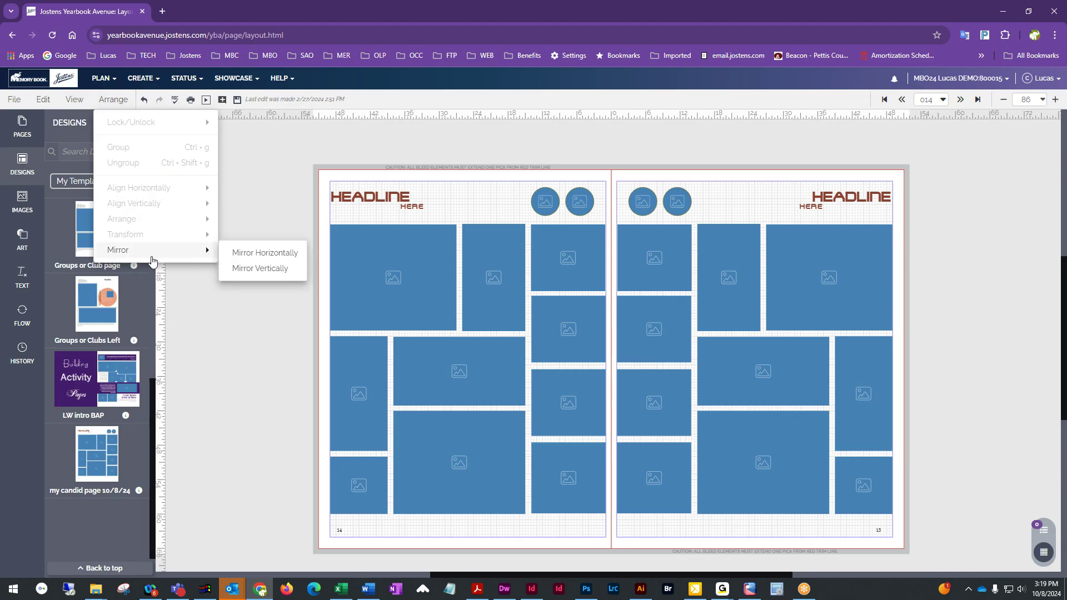
click(278, 271)
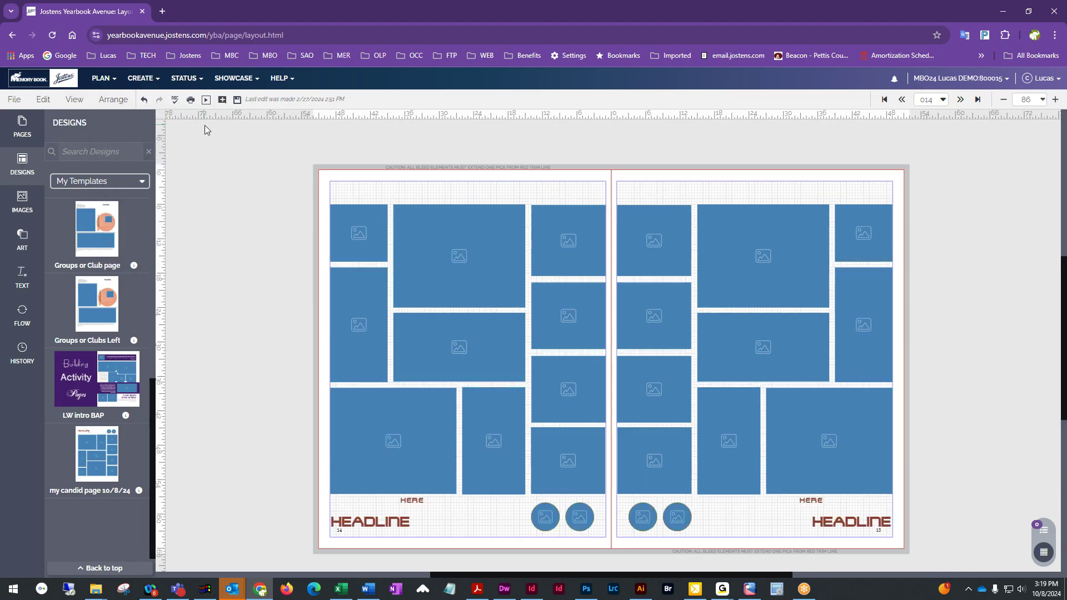
Mirror the page 14–15 spread vertically to bring the headlines back to the top, and save the spread
click(75, 101)
click(114, 99)
mouse_move(127, 254)
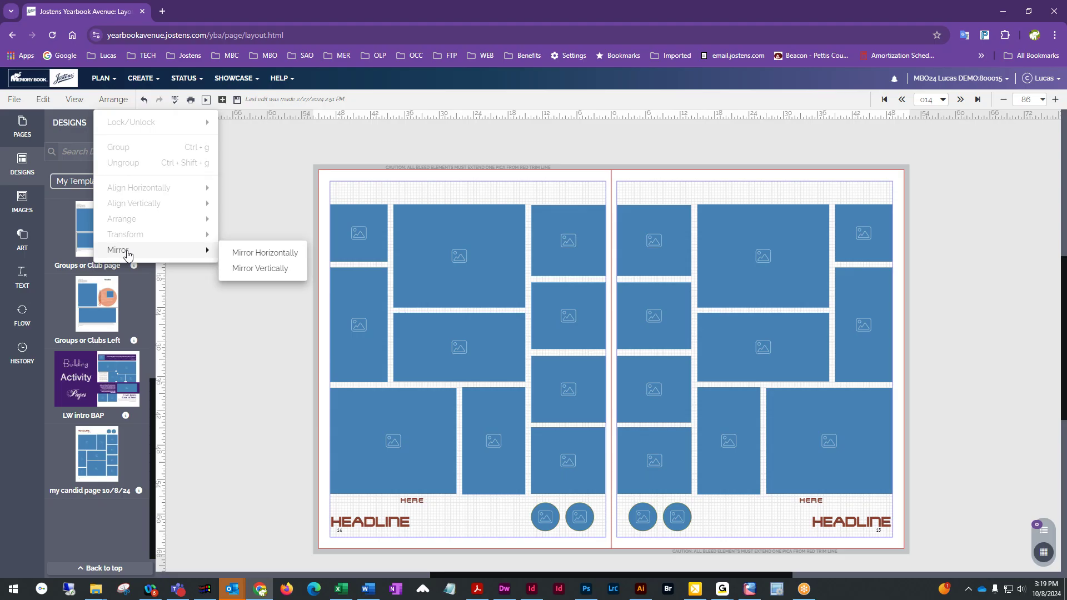
click(257, 276)
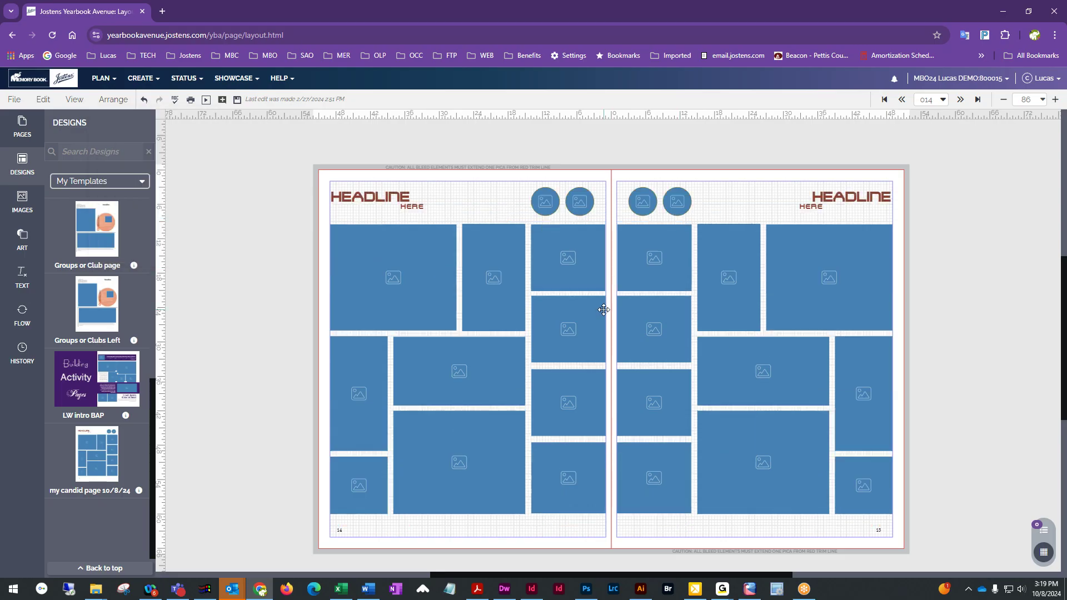
click(238, 99)
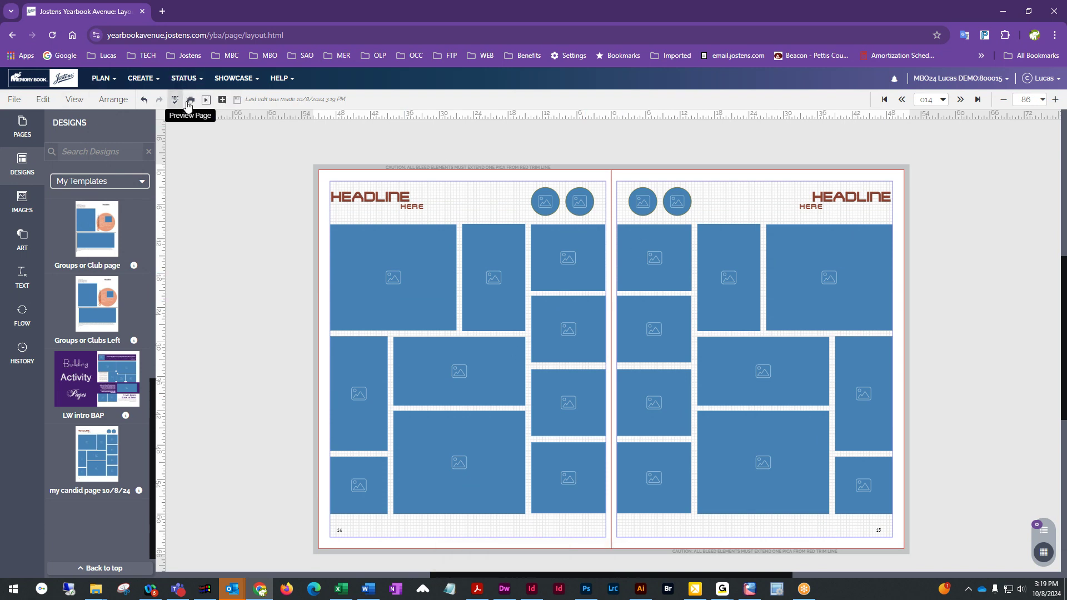
Change the layout display to single pages and go to page 15
click(67, 100)
click(113, 100)
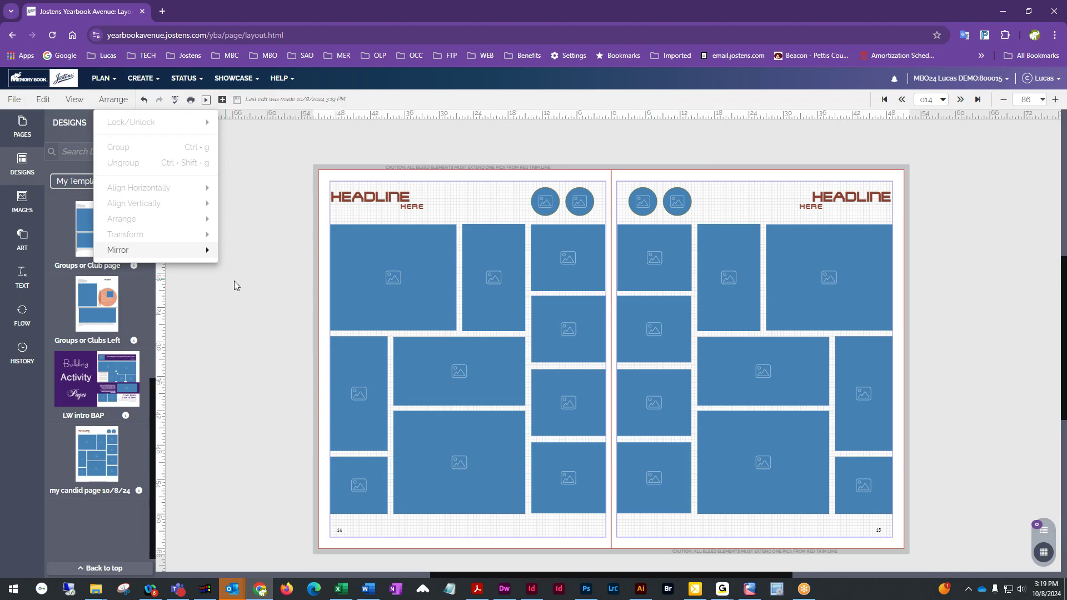
click(74, 100)
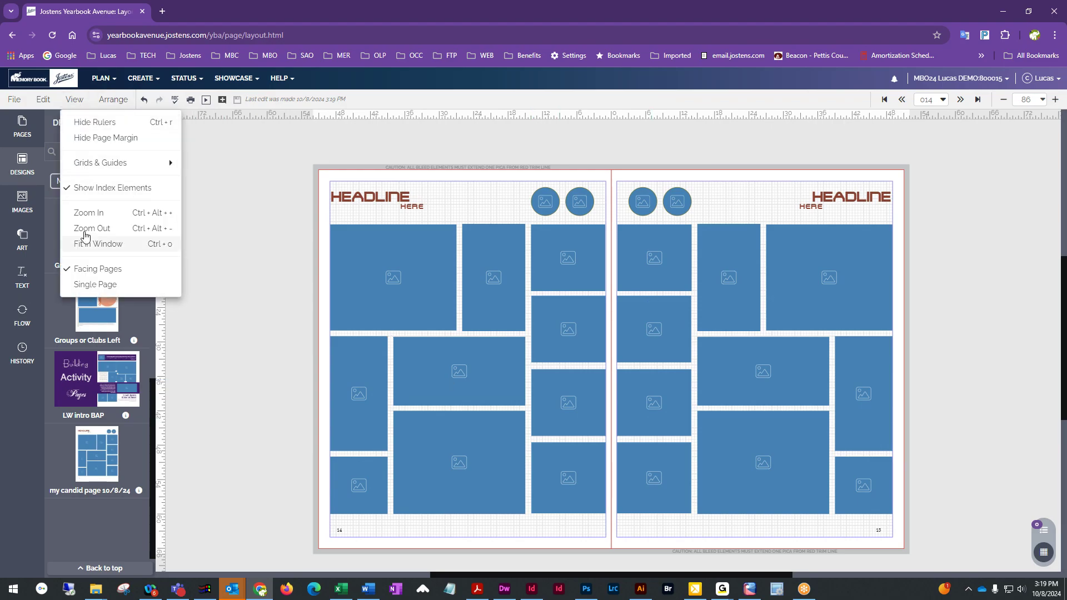
click(98, 285)
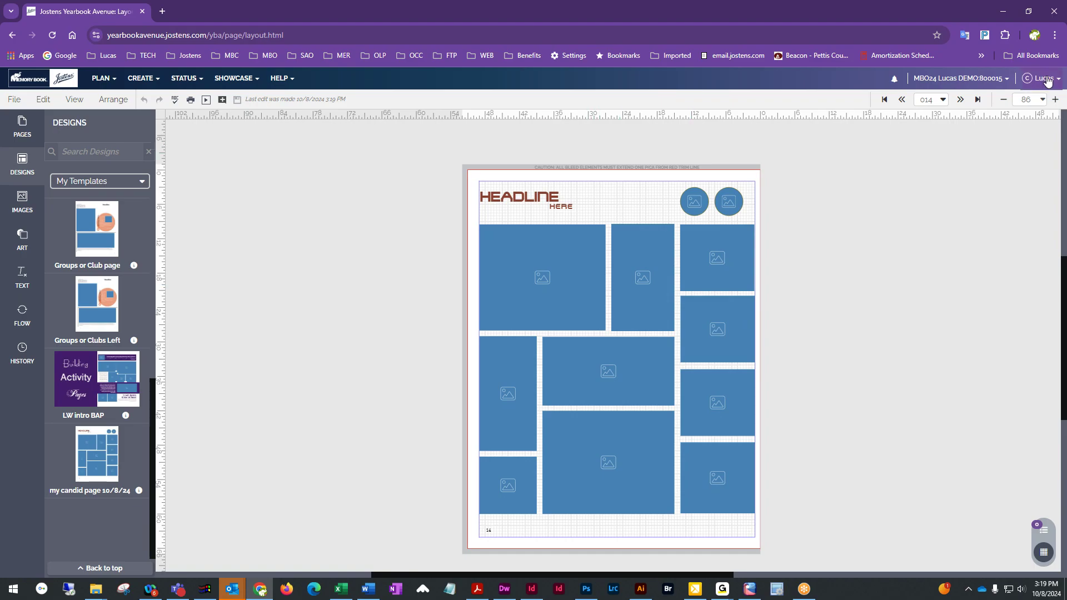
click(962, 100)
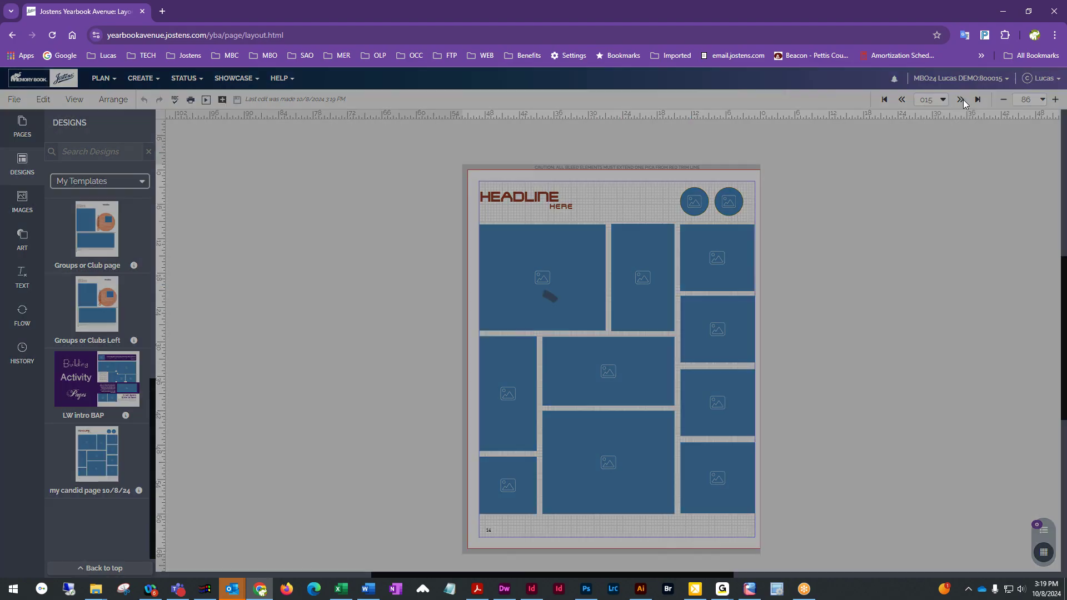
Mirror page 15 on its own horizontally and save the page
click(74, 100)
click(113, 100)
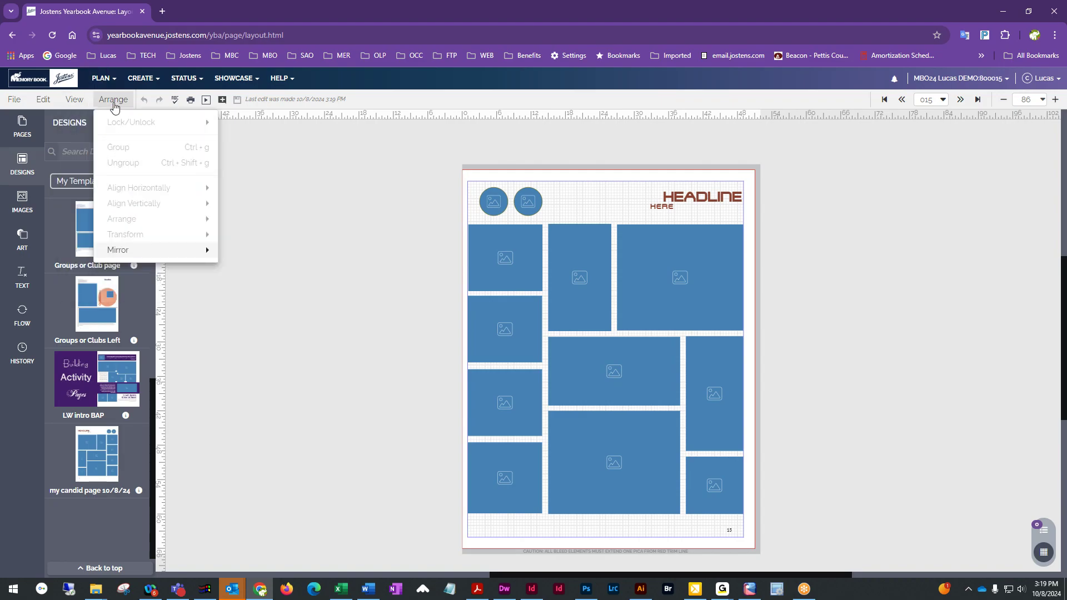
mouse_move(138, 254)
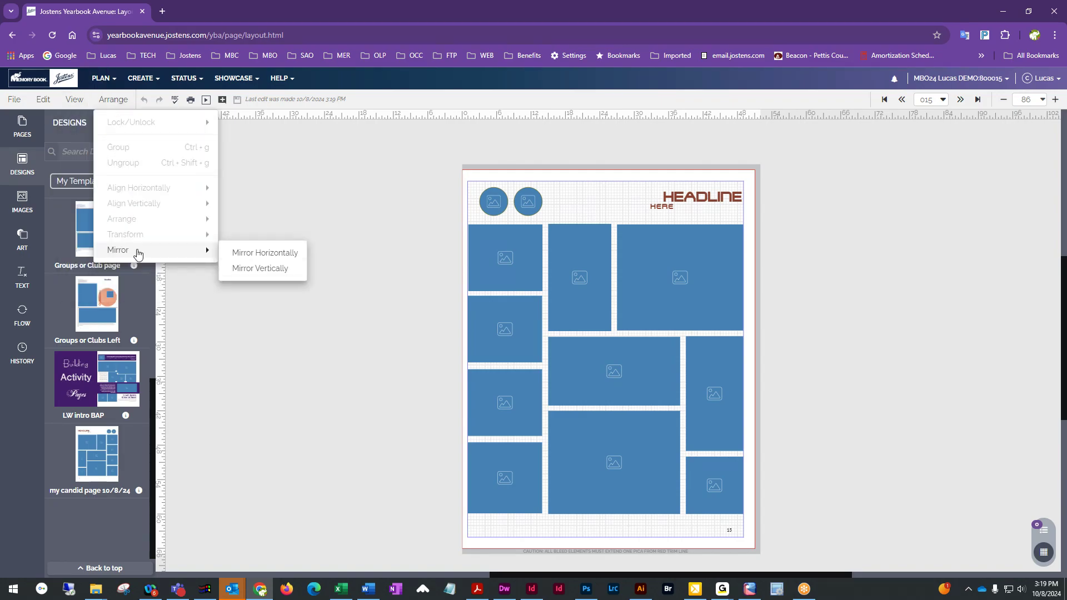
click(288, 254)
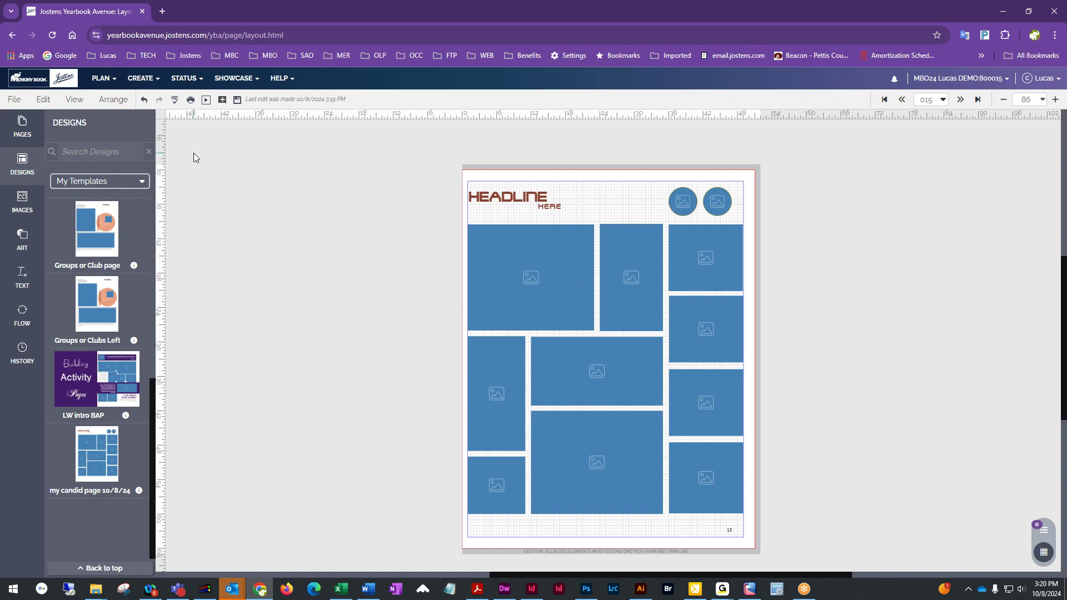
click(238, 100)
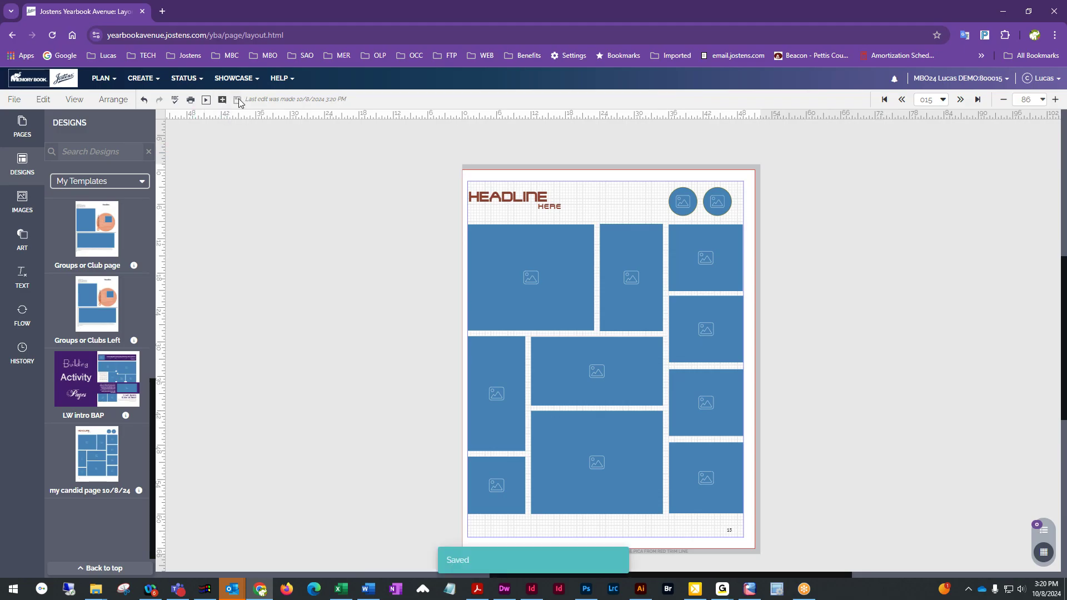
Return to facing pages and save only the right page as a template named "my candid page 10/8 RIGHT"
click(74, 100)
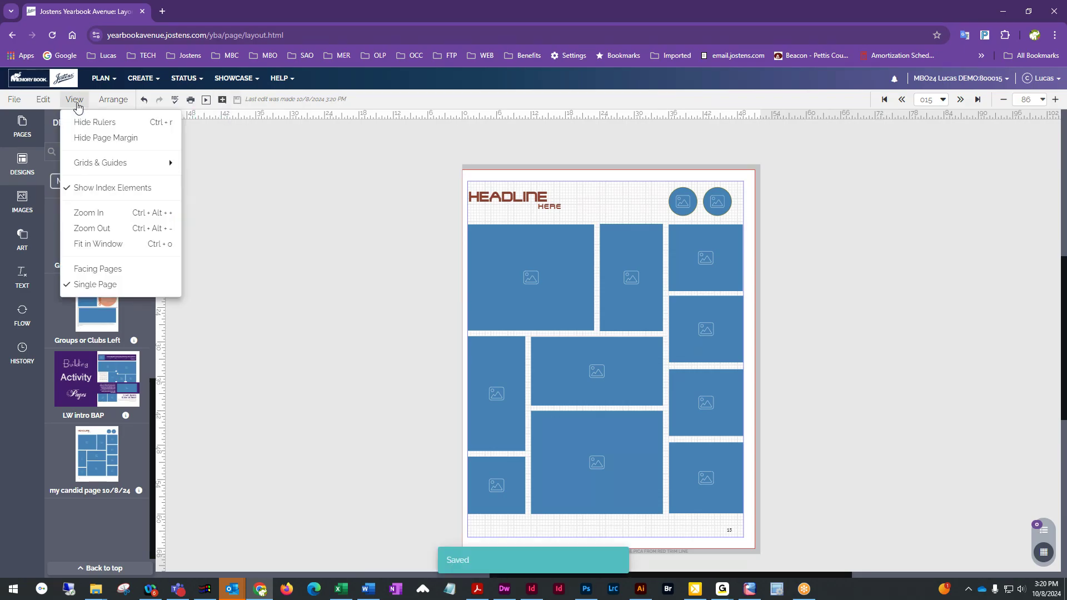
click(100, 270)
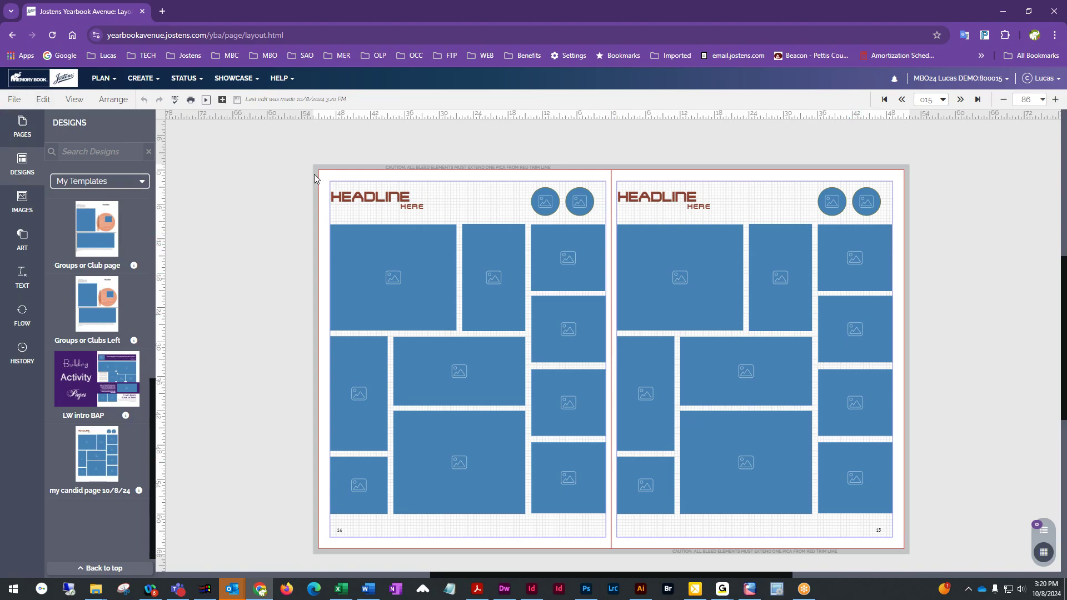
click(14, 99)
click(36, 139)
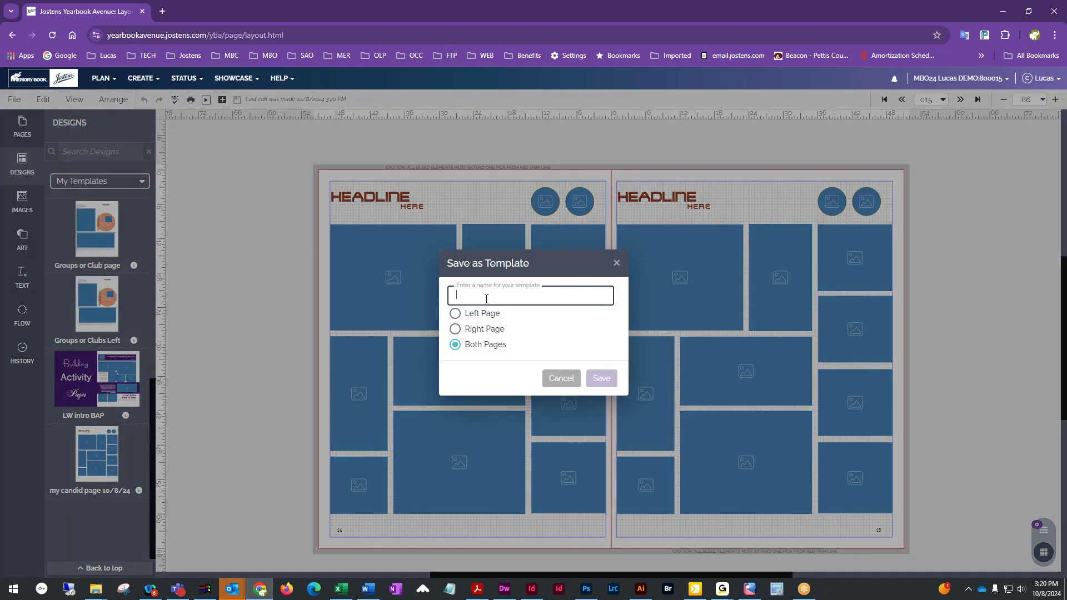
text(my can)
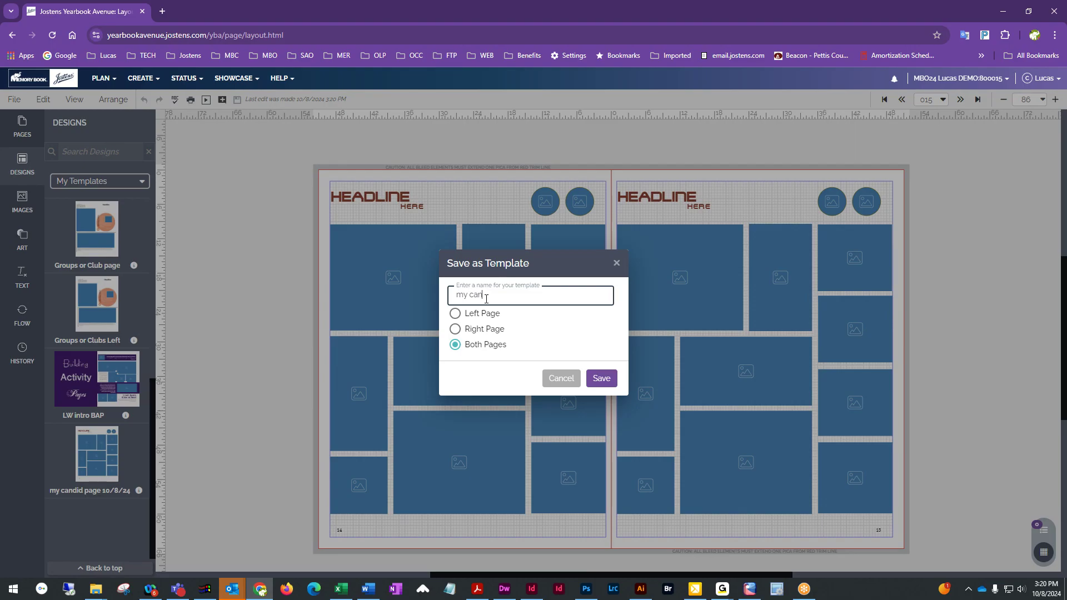
text(did page 10/85 RIGHT)
click(454, 313)
click(456, 329)
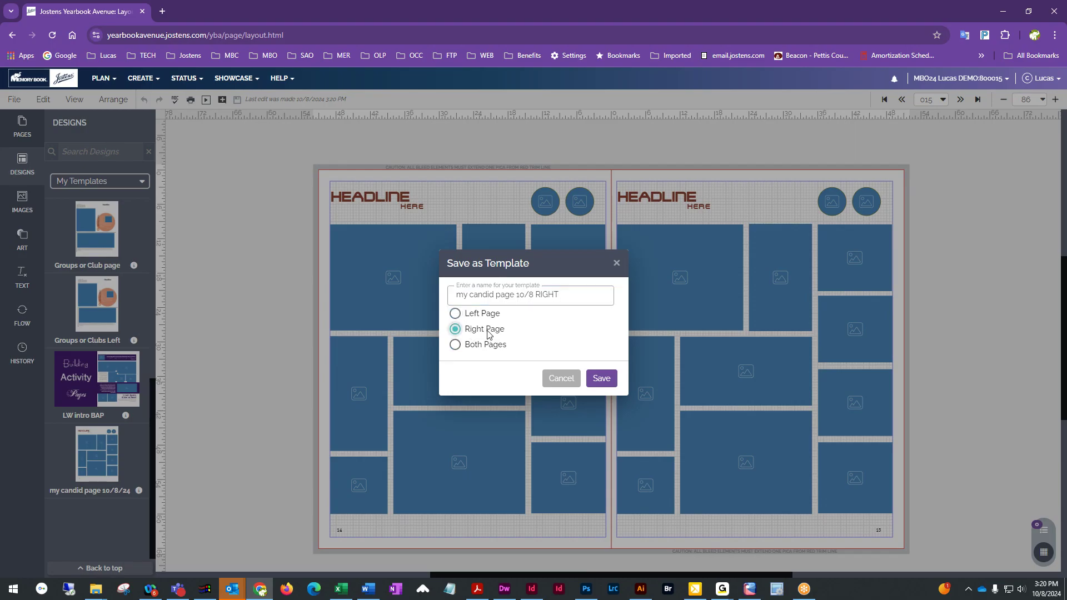
click(601, 380)
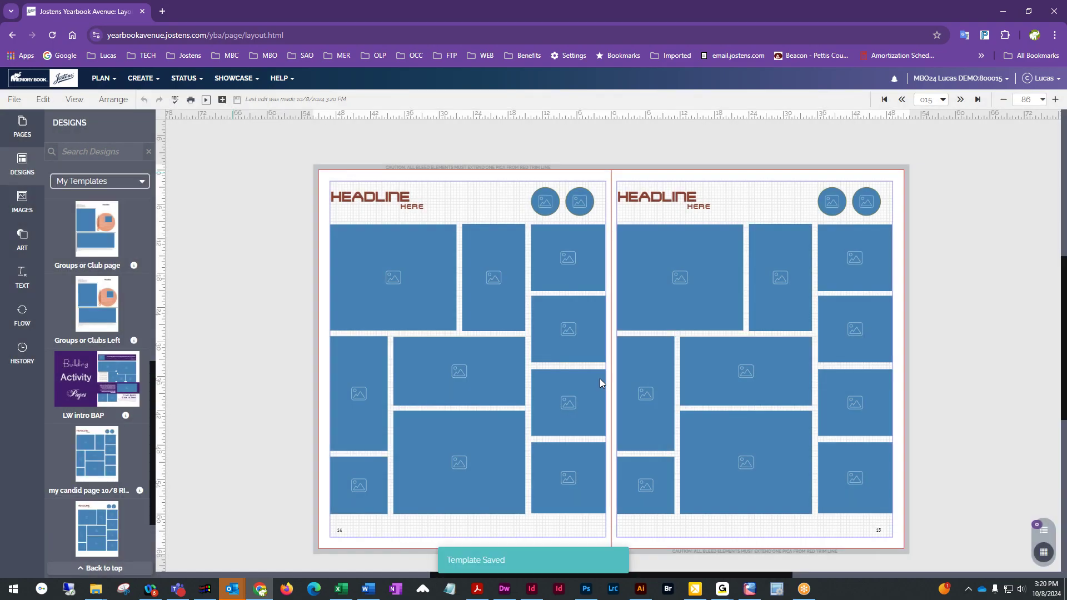
Delete all image boxes and headlines from the page 14–15 spread
scroll(293, 470, down, 2)
scroll(148, 476, up, 5)
scroll(417, 357, up, 2)
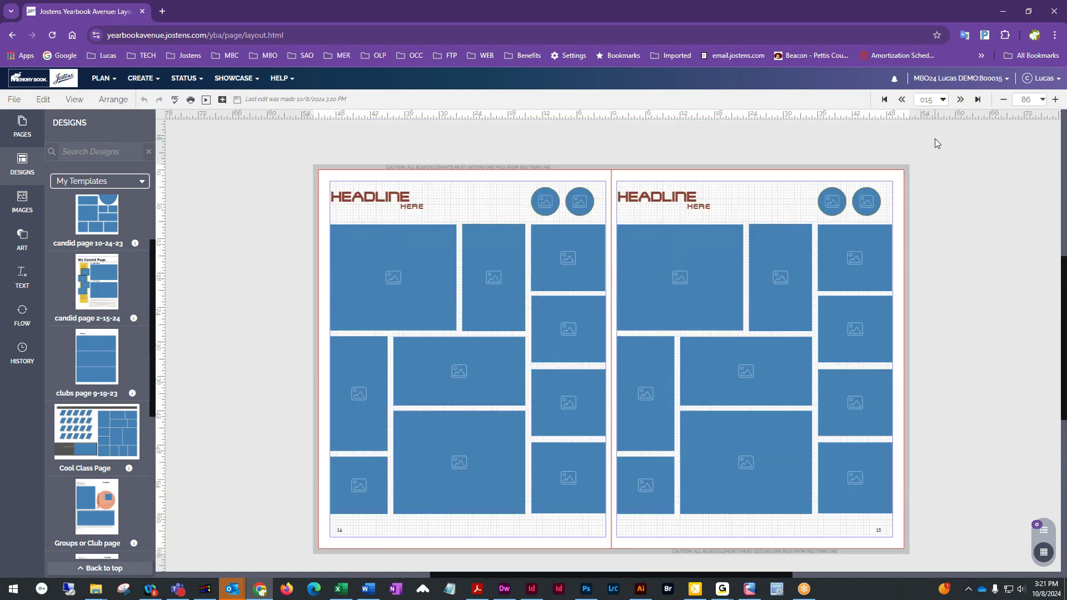
drag(314, 163, 976, 518)
key(Delete)
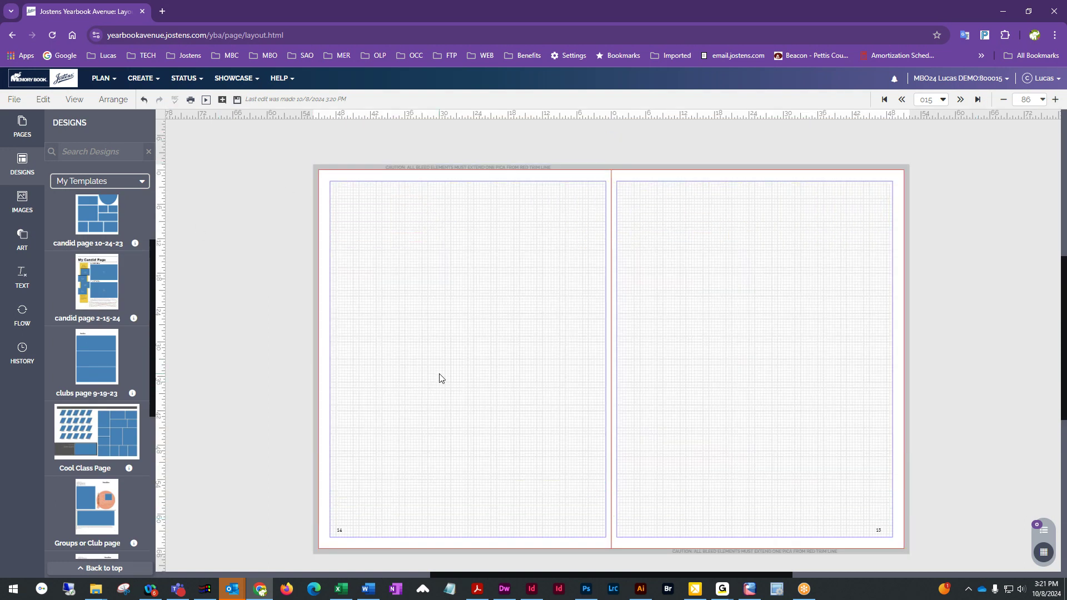
Apply the "my candid page 10/8 RIGHT" template to pages 14 and 15 without retaining existing content
scroll(82, 382, down, 5)
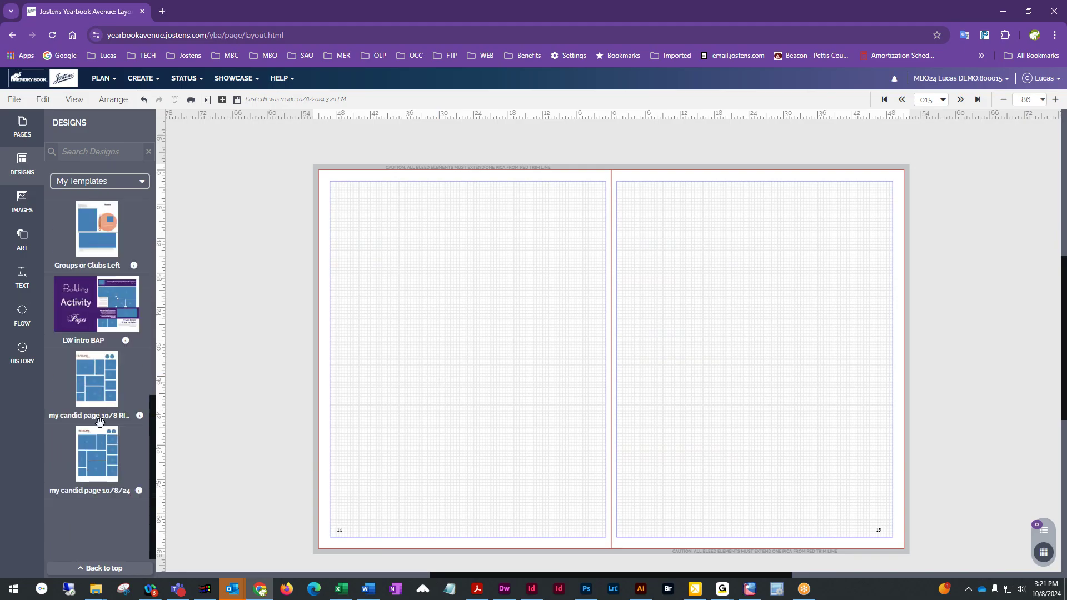
drag(101, 379, 505, 279)
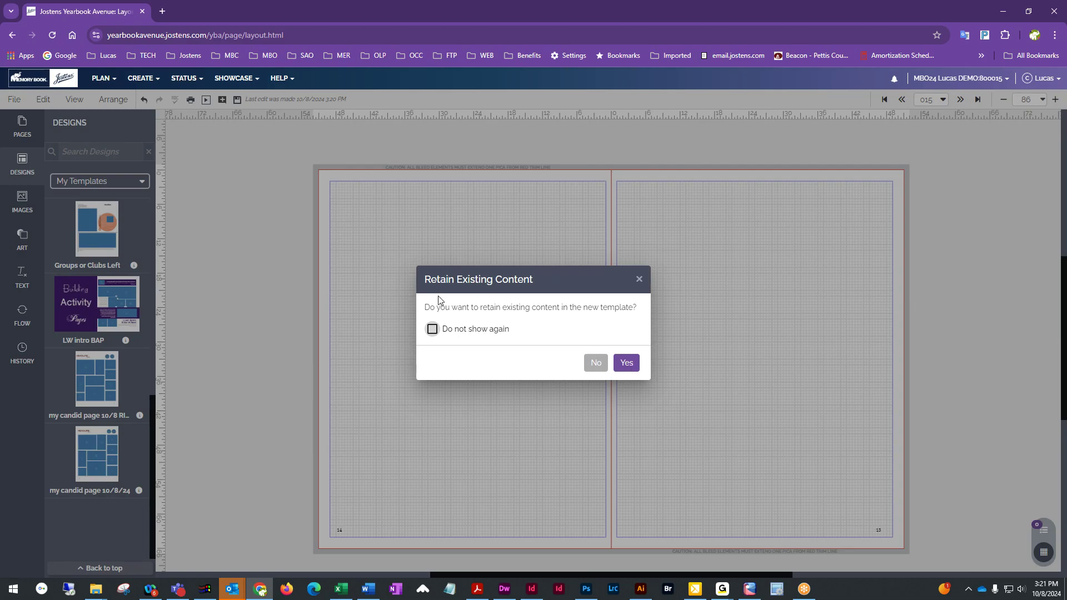
click(596, 362)
drag(95, 461, 763, 290)
click(595, 362)
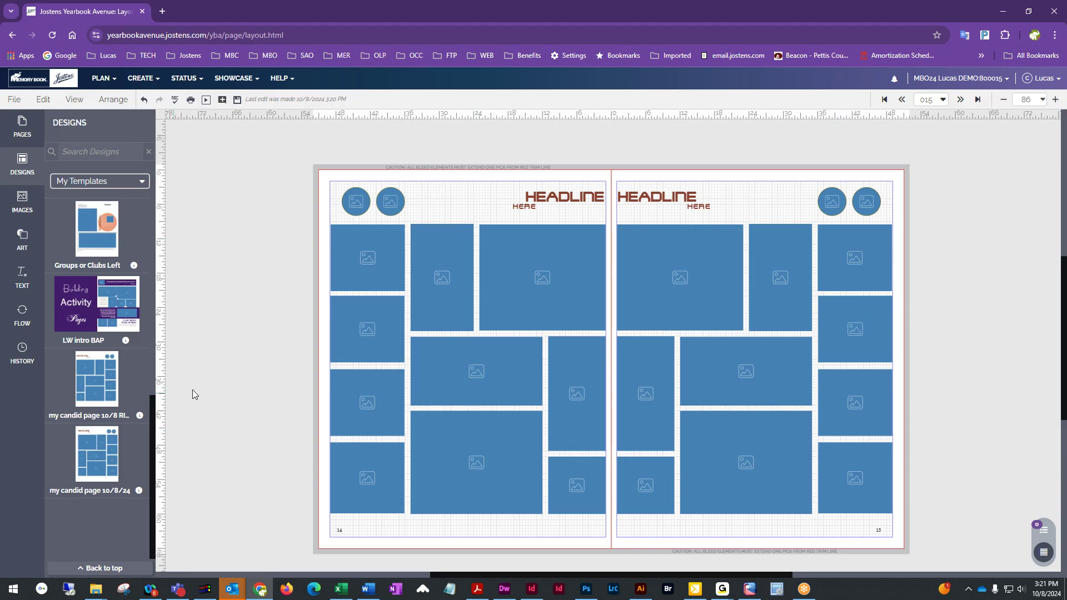
drag(94, 391, 467, 299)
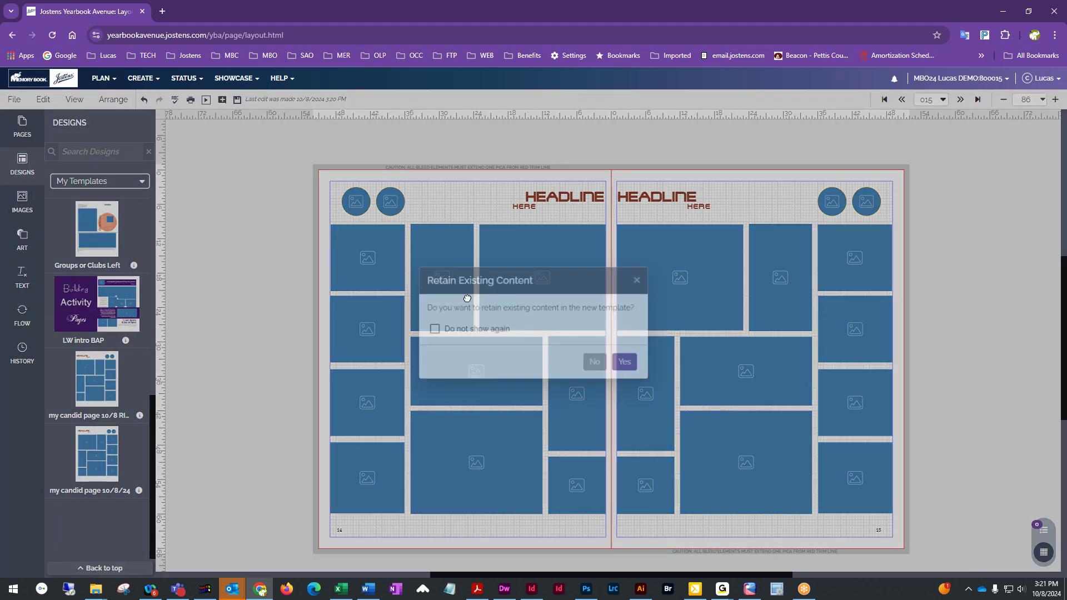
click(594, 363)
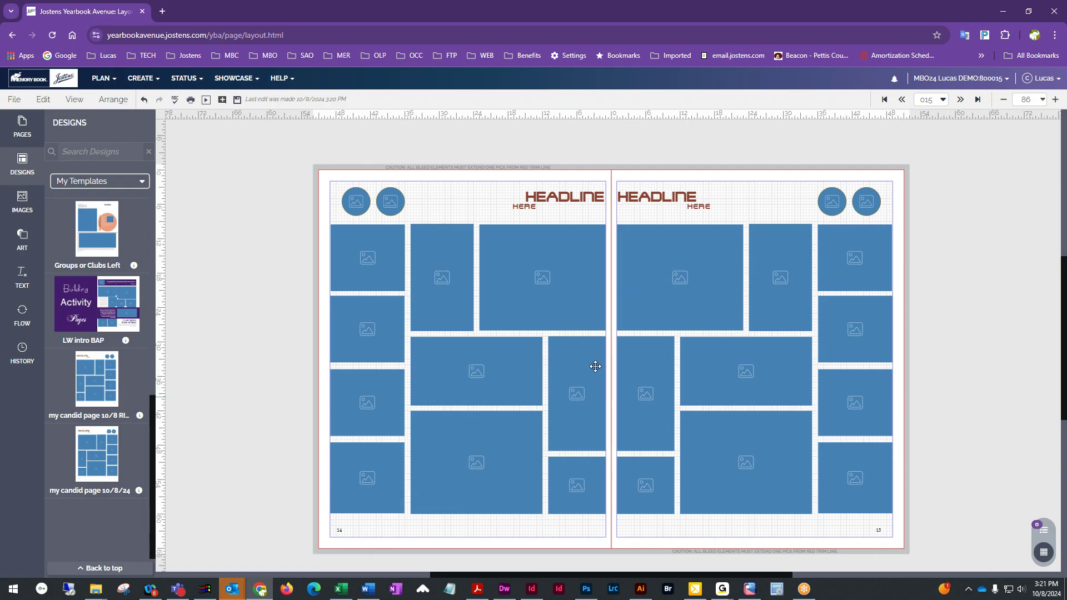
Apply "my candid page 10/8/24" to pages 14 and 15, and replace page 15 with "my candid page 10/8 RIGHT", retaining no existing content
drag(92, 470, 498, 288)
click(597, 363)
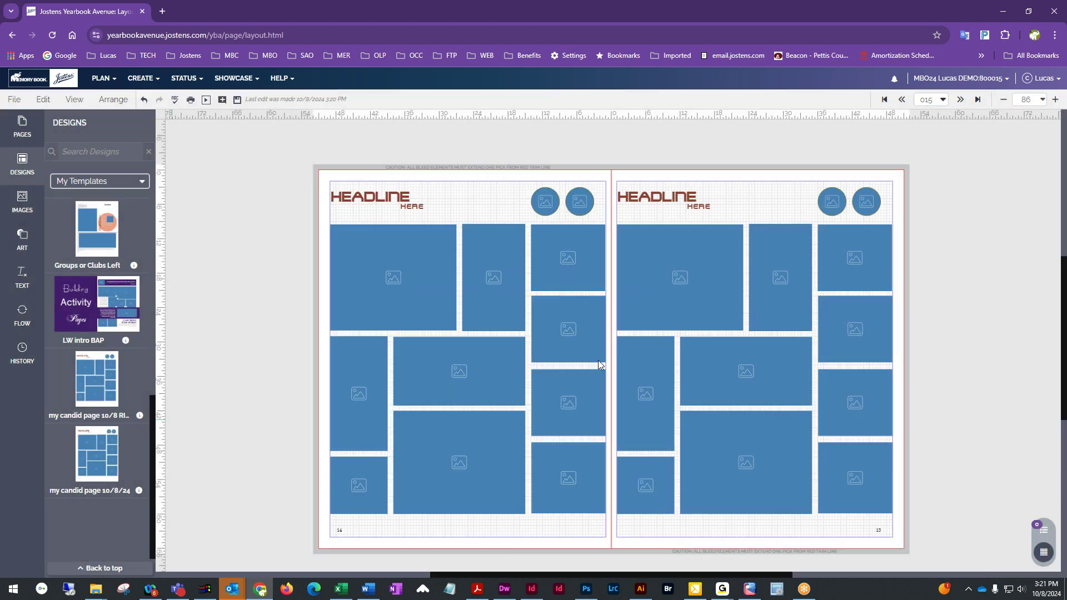
drag(107, 467, 627, 302)
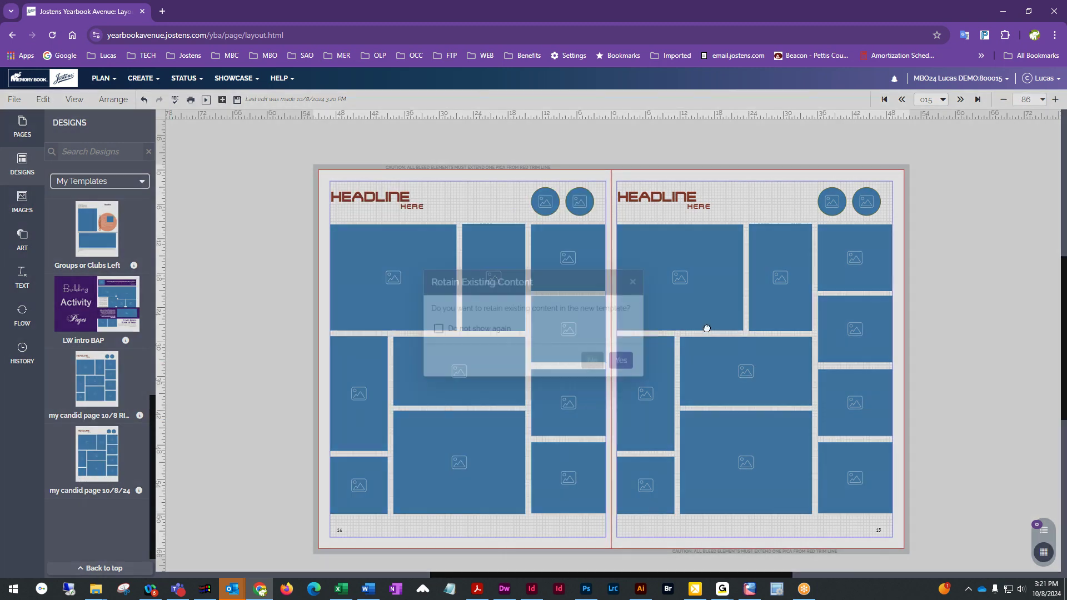
click(597, 363)
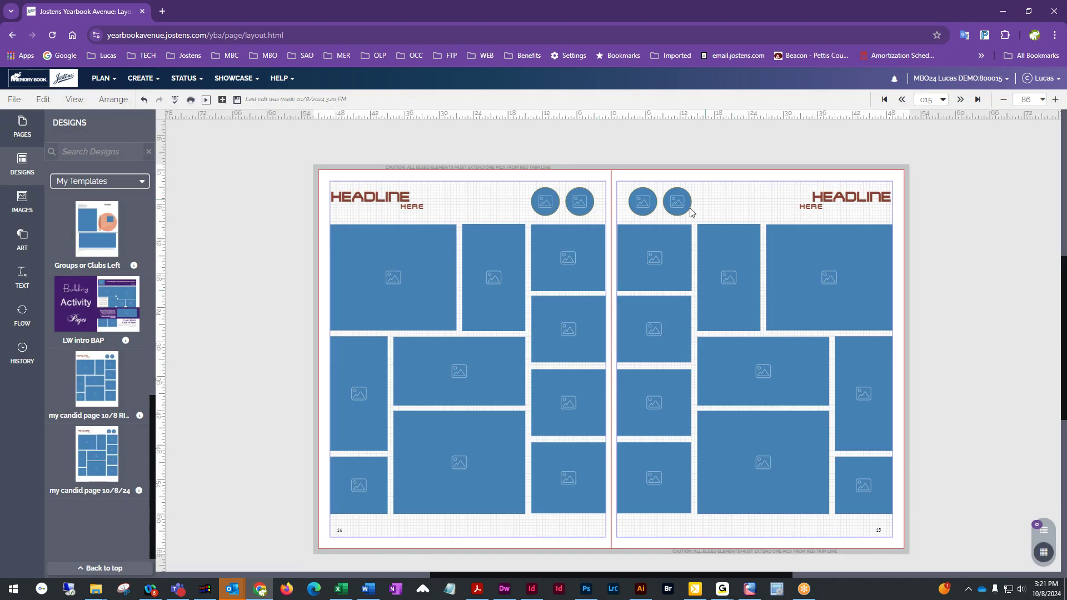
drag(99, 389, 739, 281)
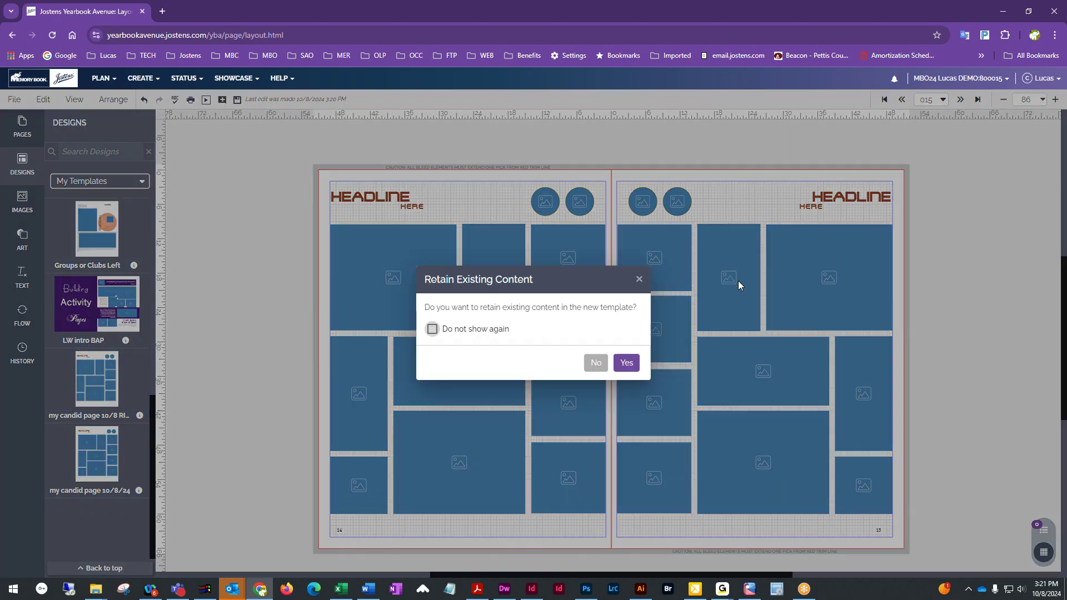
click(594, 363)
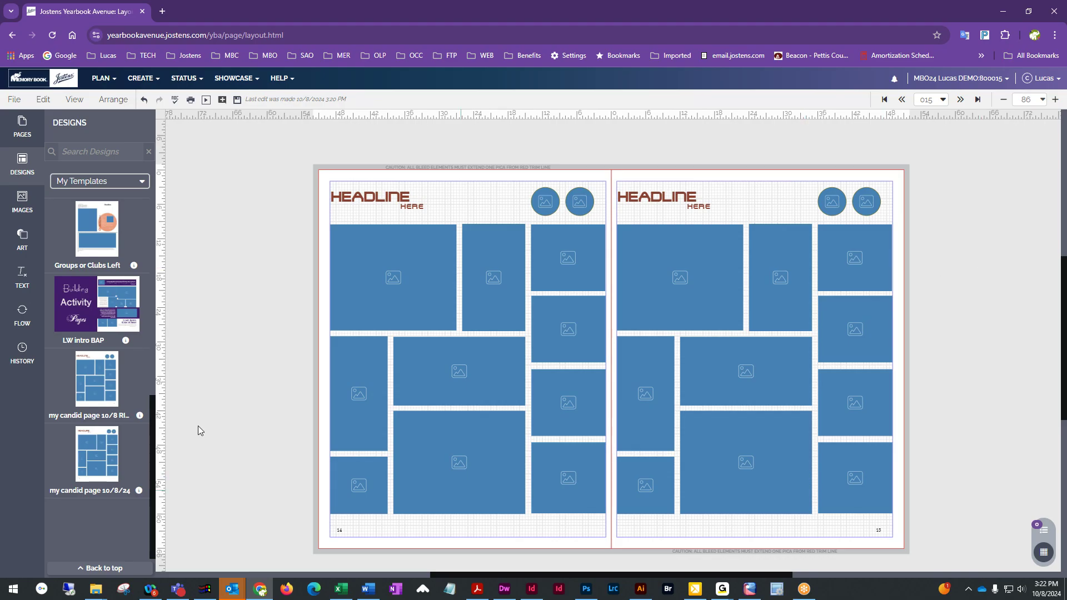
Show the photos in the "activity candids" image folder
click(23, 212)
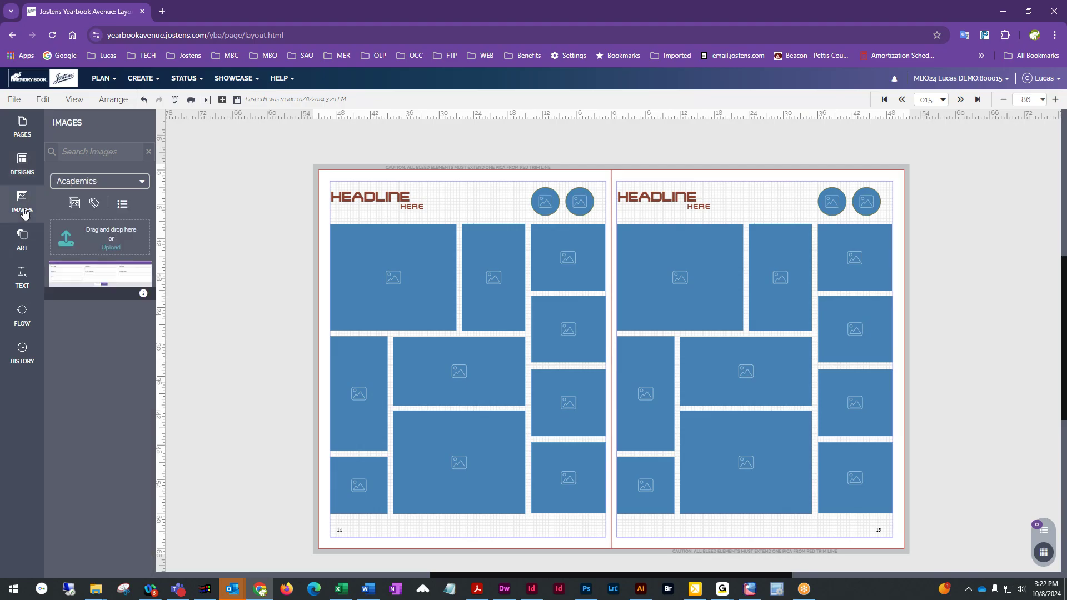
click(84, 183)
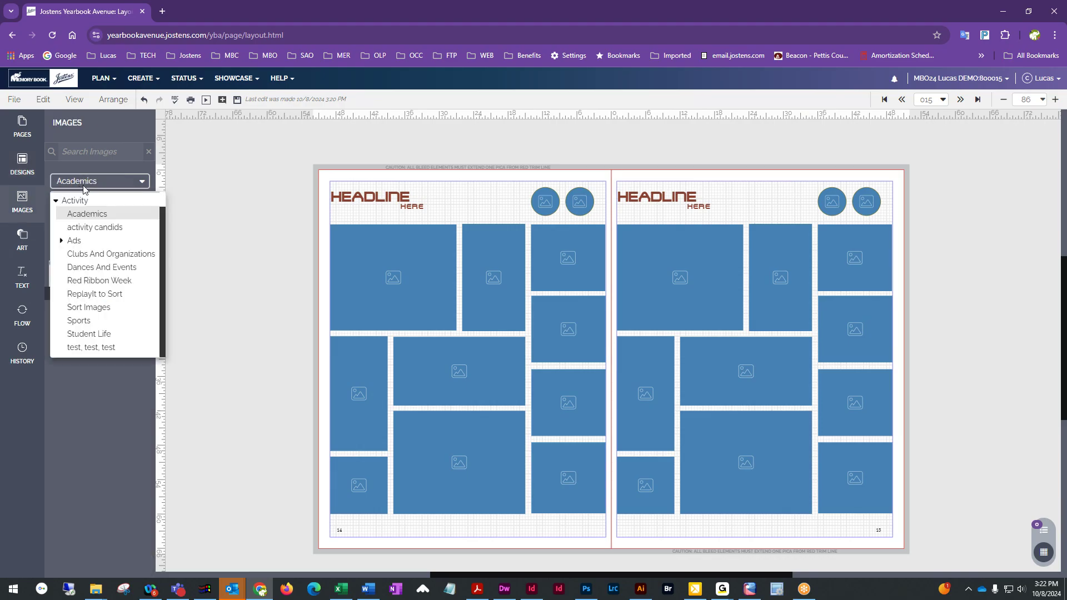
click(89, 227)
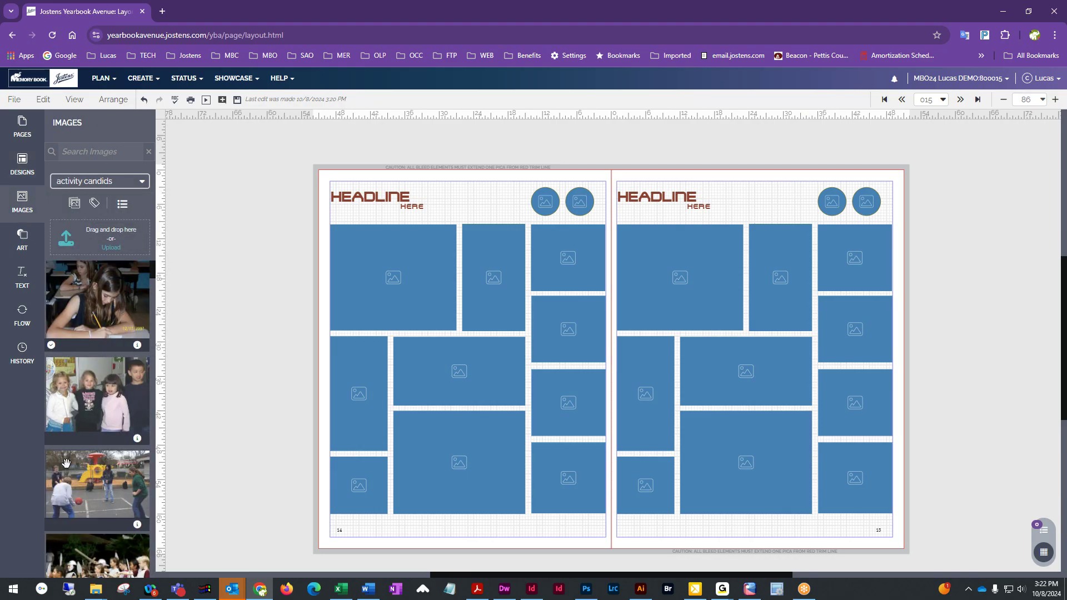
Place the photo of four children standing together in the large image box below the headline on page 14
scroll(118, 488, down, 1)
scroll(118, 489, down, 2)
scroll(119, 488, up, 2)
scroll(575, 383, up, 2)
scroll(576, 383, down, 1)
drag(99, 407, 396, 289)
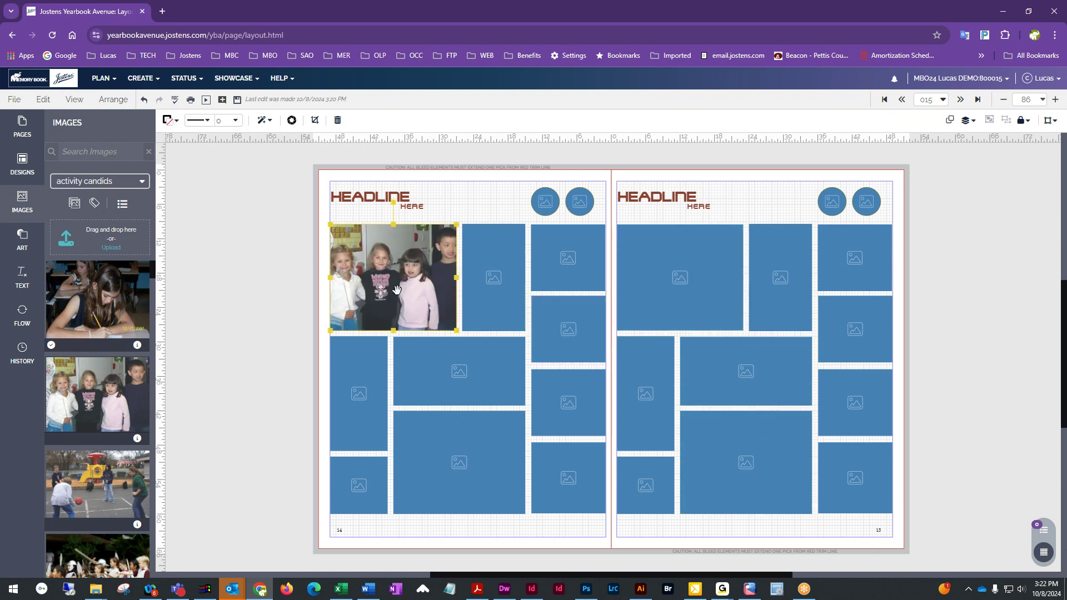
Place the photo of the boy playing the cello in the tall box beside the four-children photo on page 14, accepting duplicate use
scroll(89, 523, down, 1)
scroll(89, 522, down, 5)
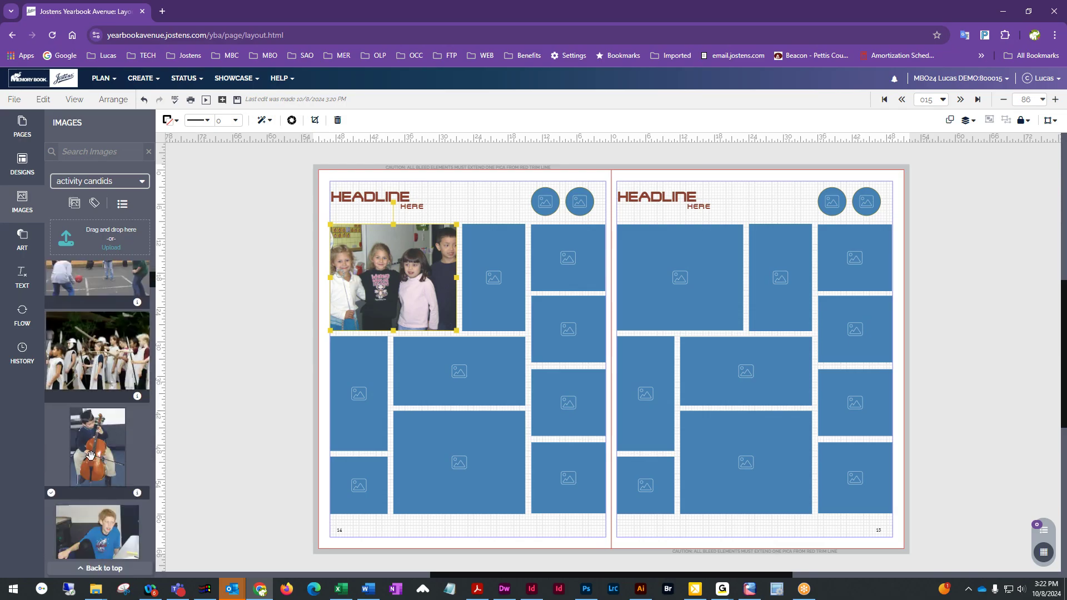
scroll(91, 445, down, 1)
drag(91, 422, 490, 290)
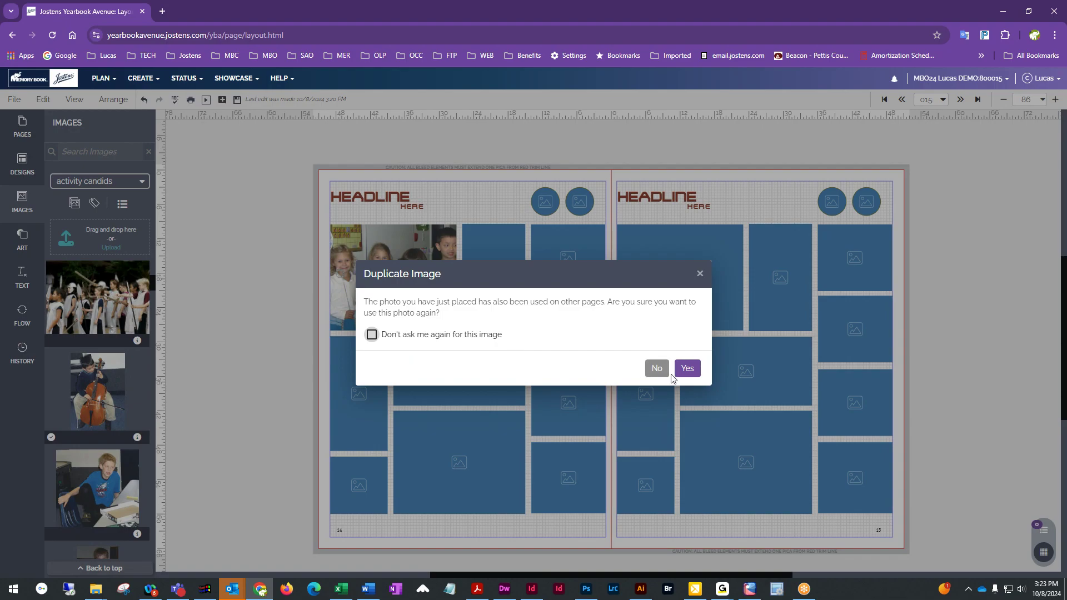
click(688, 369)
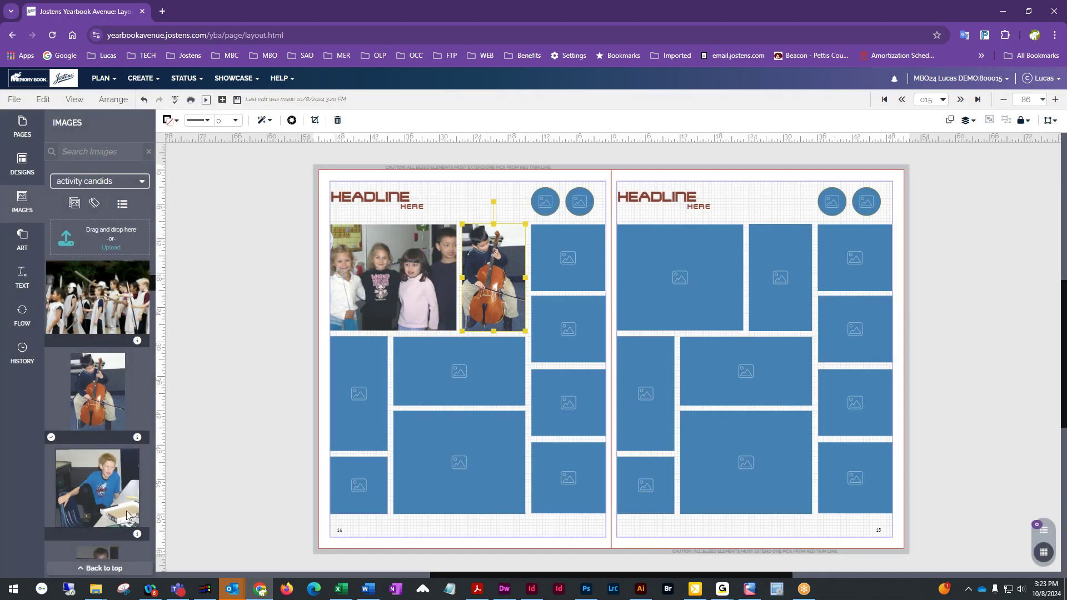
Add the photo of the group in front of the mural to page 14 as a loose image over the large lower image box
scroll(124, 489, down, 3)
scroll(121, 477, down, 5)
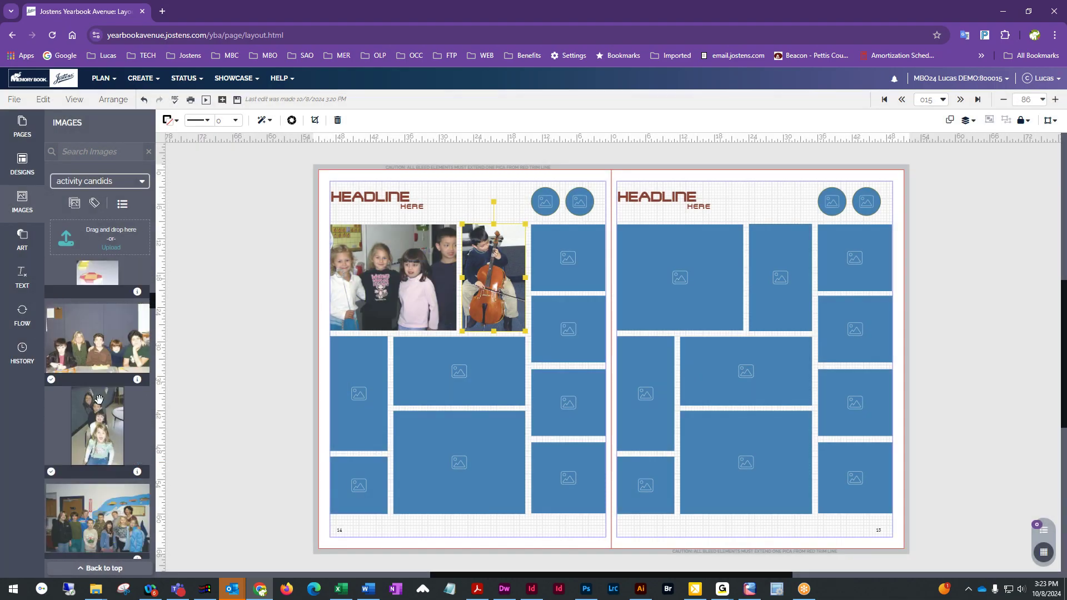
scroll(93, 433, down, 2)
drag(95, 344, 527, 504)
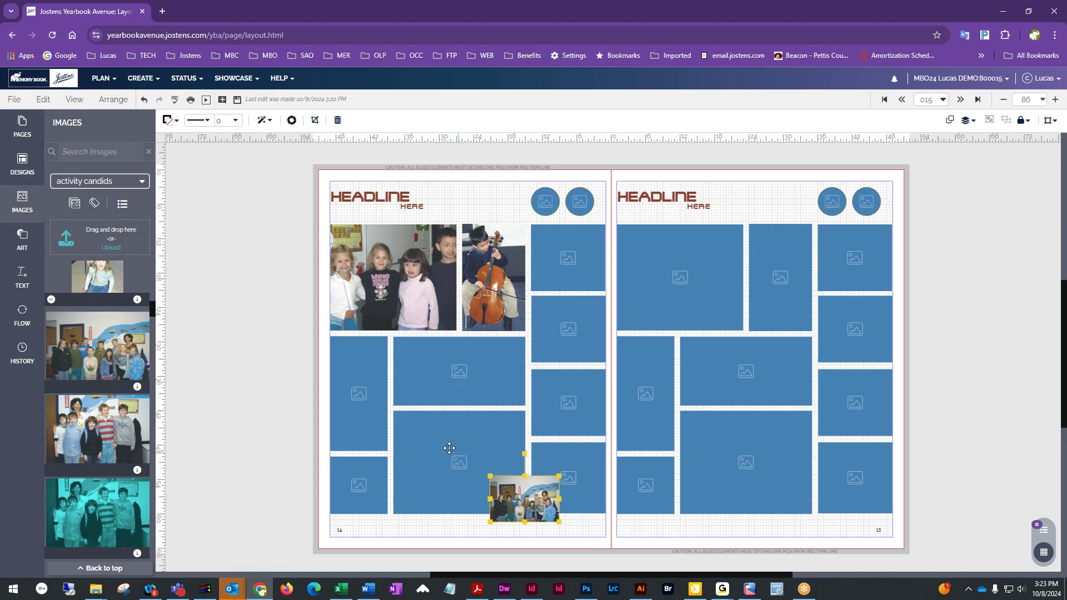
drag(530, 500, 463, 455)
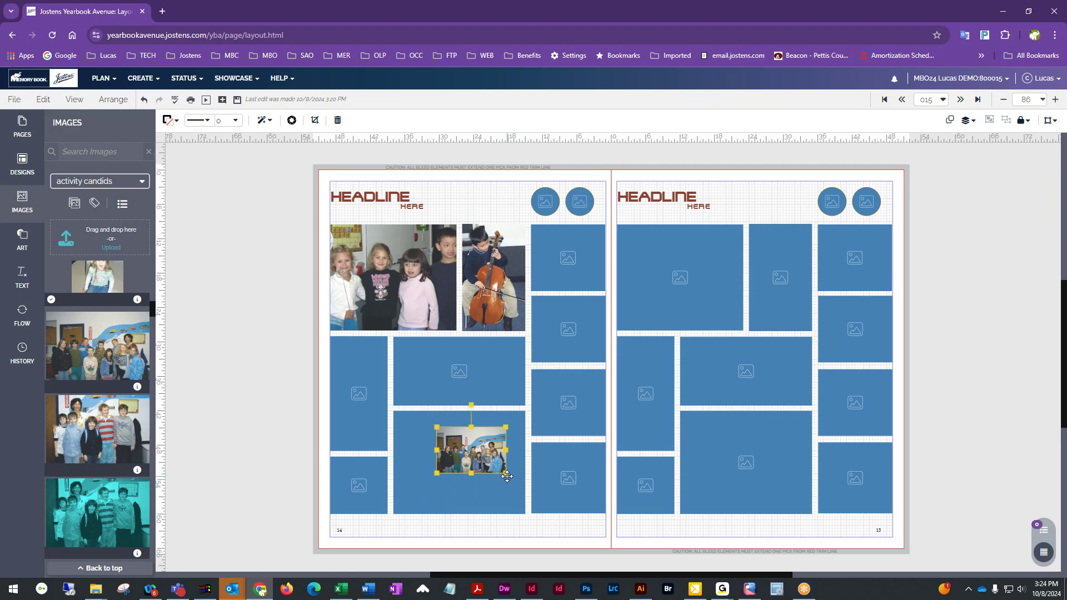
Try to enlarge and reposition the loose group photo over the large lower box on page 14, and delete it
drag(488, 455, 531, 492)
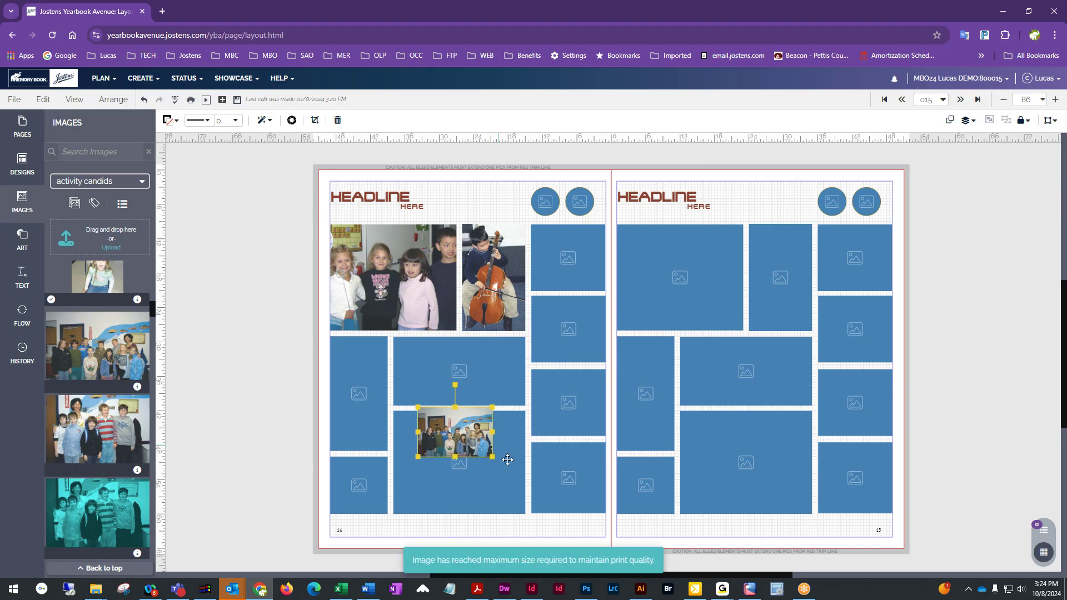
drag(474, 427, 537, 407)
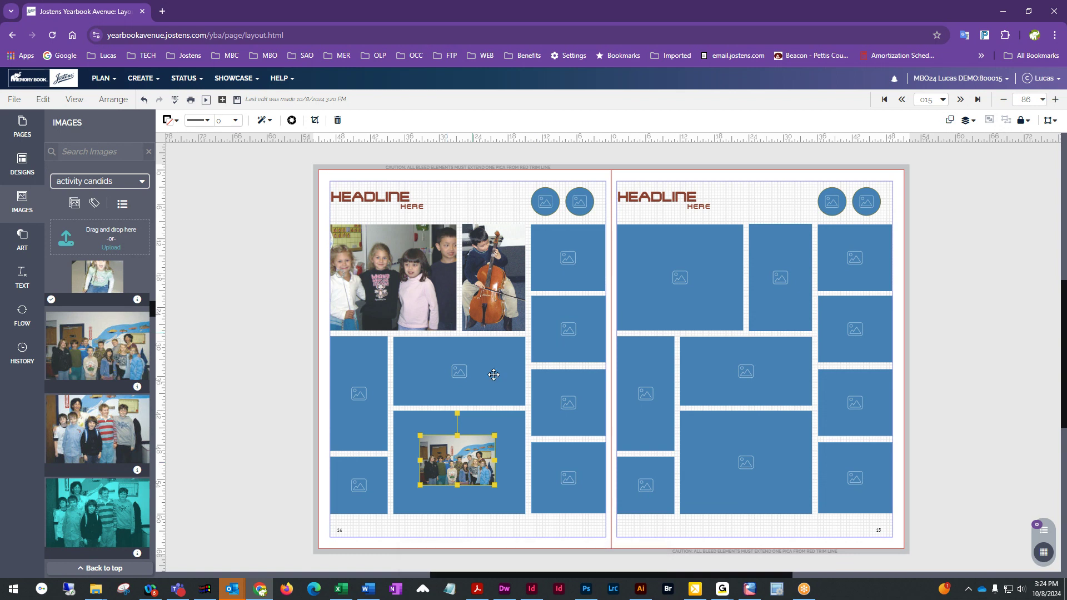
drag(473, 468, 505, 485)
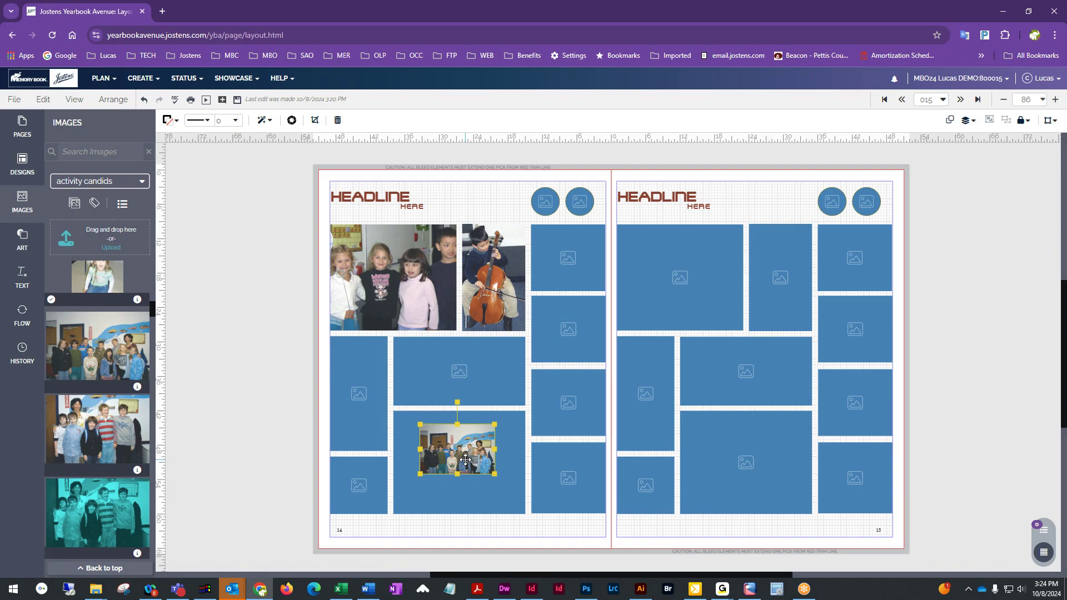
mouse_move(461, 456)
mouse_down()
mouse_move(491, 442)
mouse_move(422, 495)
mouse_move(418, 520)
mouse_move(457, 471)
mouse_move(472, 503)
mouse_move(459, 439)
mouse_move(443, 473)
mouse_move(228, 469)
mouse_move(485, 445)
mouse_move(483, 472)
mouse_move(467, 437)
mouse_move(450, 464)
mouse_move(442, 456)
mouse_up()
key(Delete)
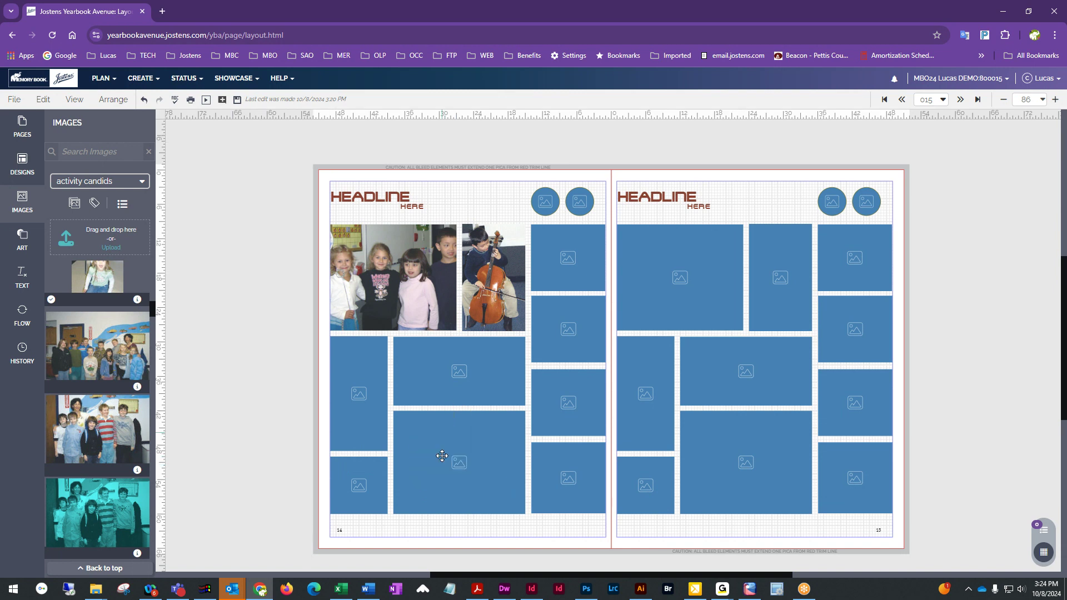
Fill the wide middle box on page 14 with the three girls' cupcake photo and the large box below with the photo of children around a table
scroll(102, 488, down, 4)
scroll(101, 489, down, 2)
drag(98, 434, 449, 381)
click(688, 368)
drag(81, 513, 441, 466)
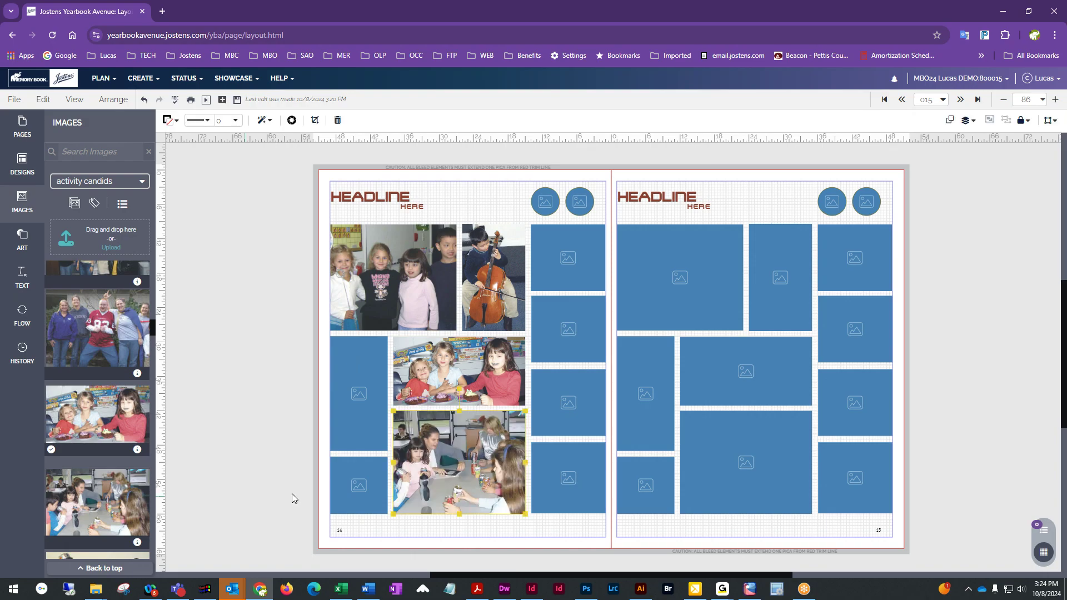
Place the two group photos with the blue-and-yellow wall in page 14's tall outer box and the lowest box beside the gutter, accepting duplicate use
scroll(97, 417, down, 3)
drag(97, 431, 366, 390)
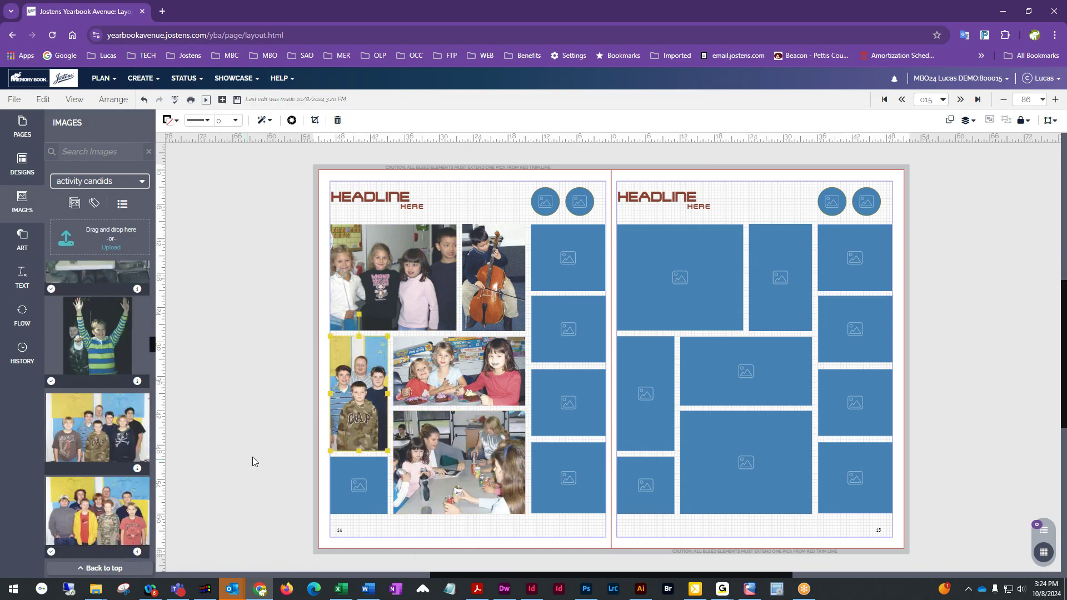
drag(95, 525, 577, 488)
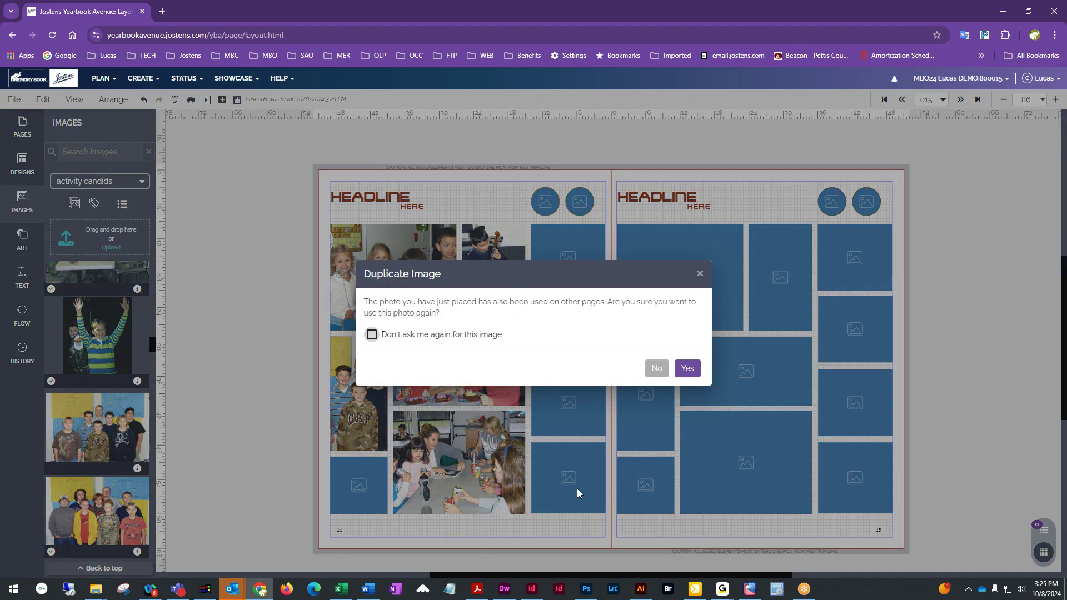
click(685, 369)
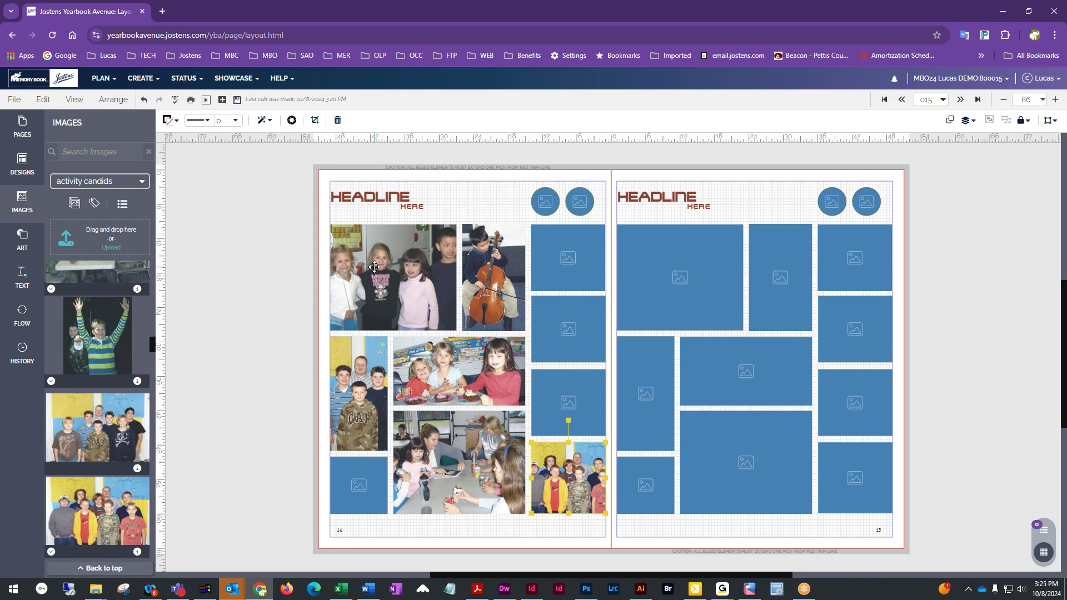
Delete the second empty image box from the top in the column beside the gutter on page 14
click(583, 330)
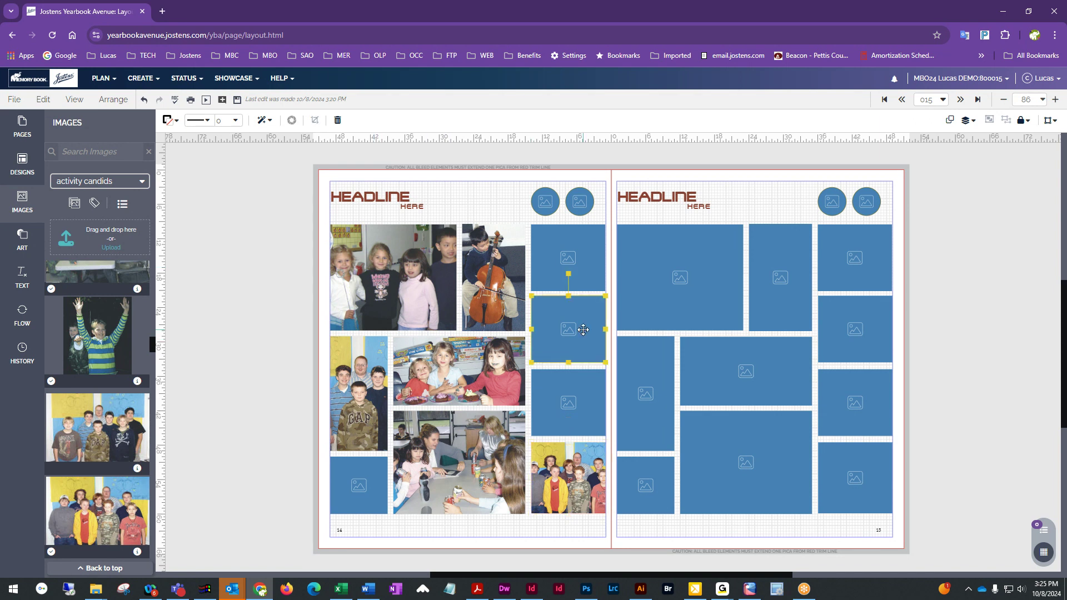
key(Delete)
Give the four-children photo and the cello photo on page 14 a 2 pt border
click(403, 279)
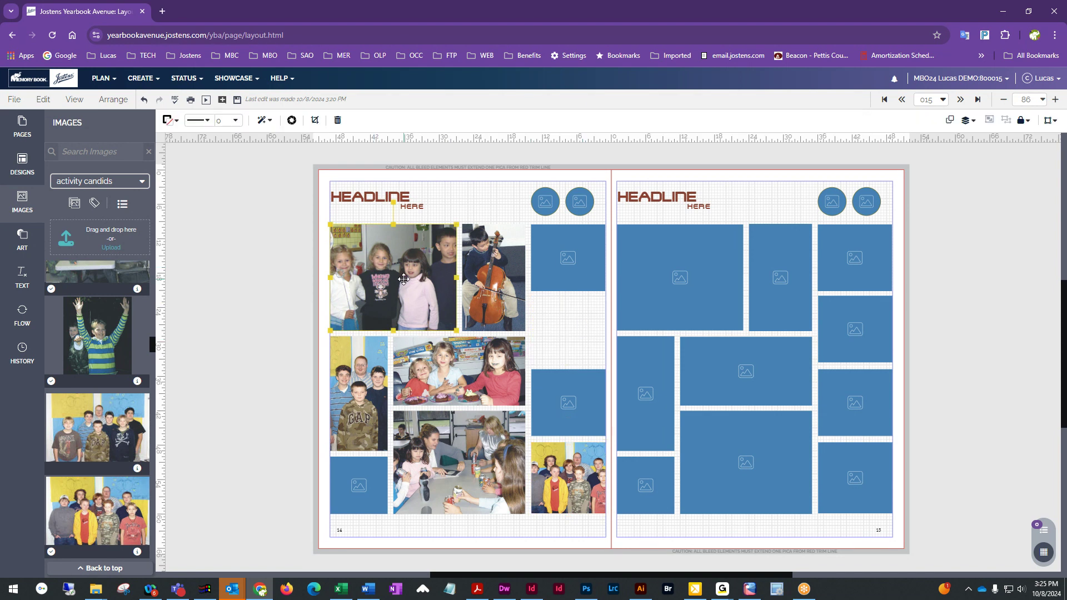
drag(321, 245, 511, 307)
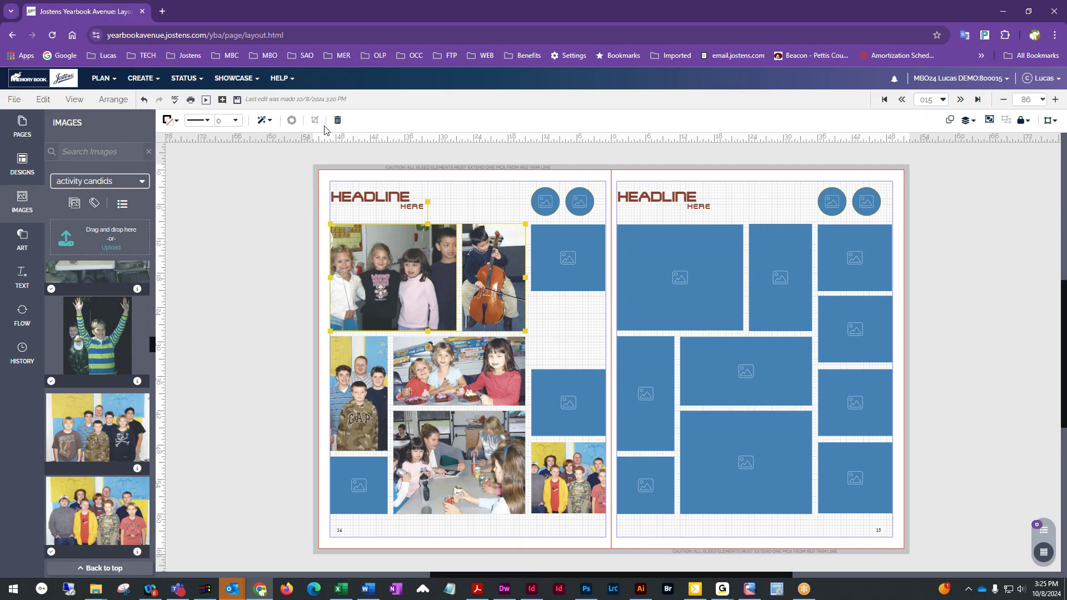
click(235, 121)
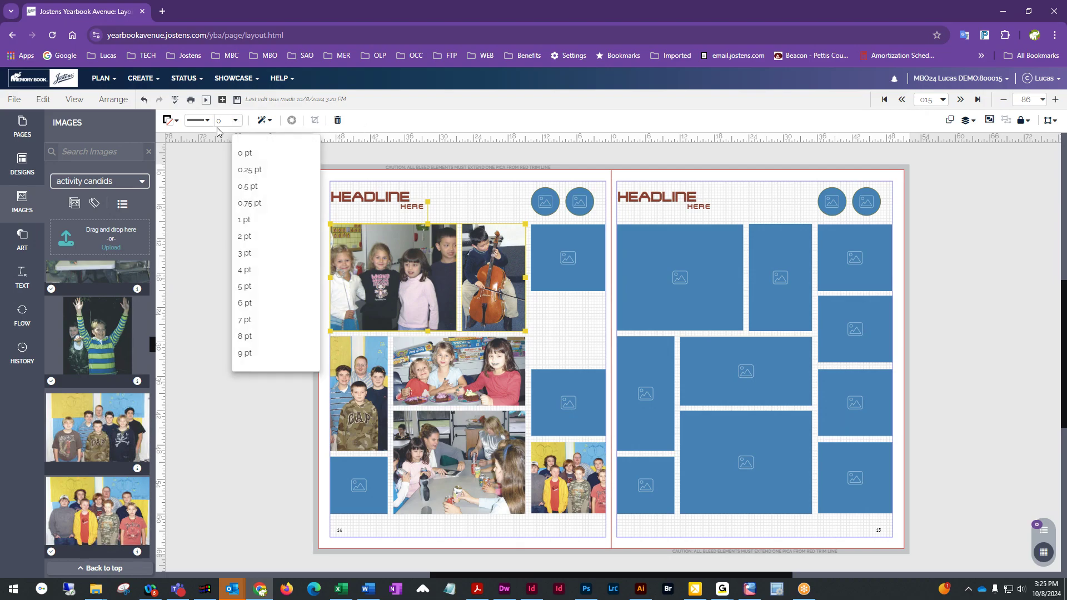
click(256, 240)
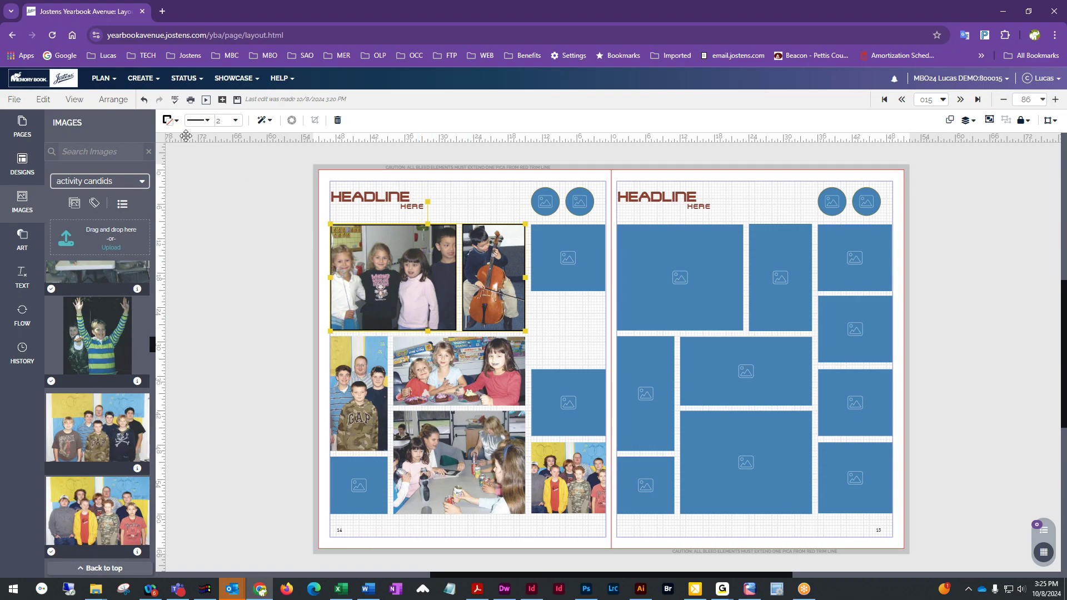
Color the borders of the four-children and cello photos dark purple, and recolor them EW Sulphur yellow
click(169, 121)
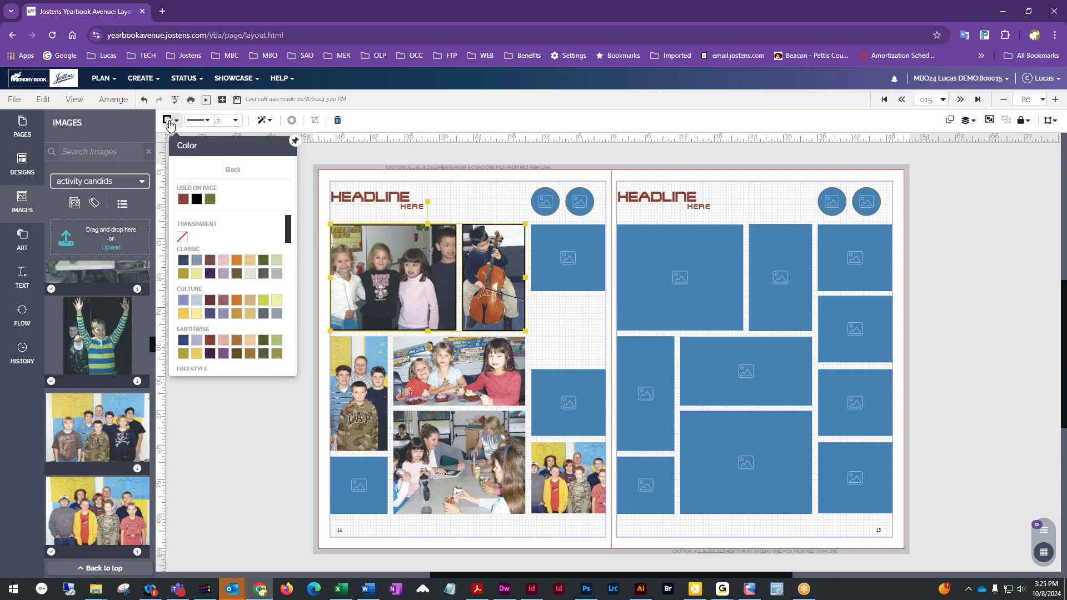
scroll(206, 328, down, 2)
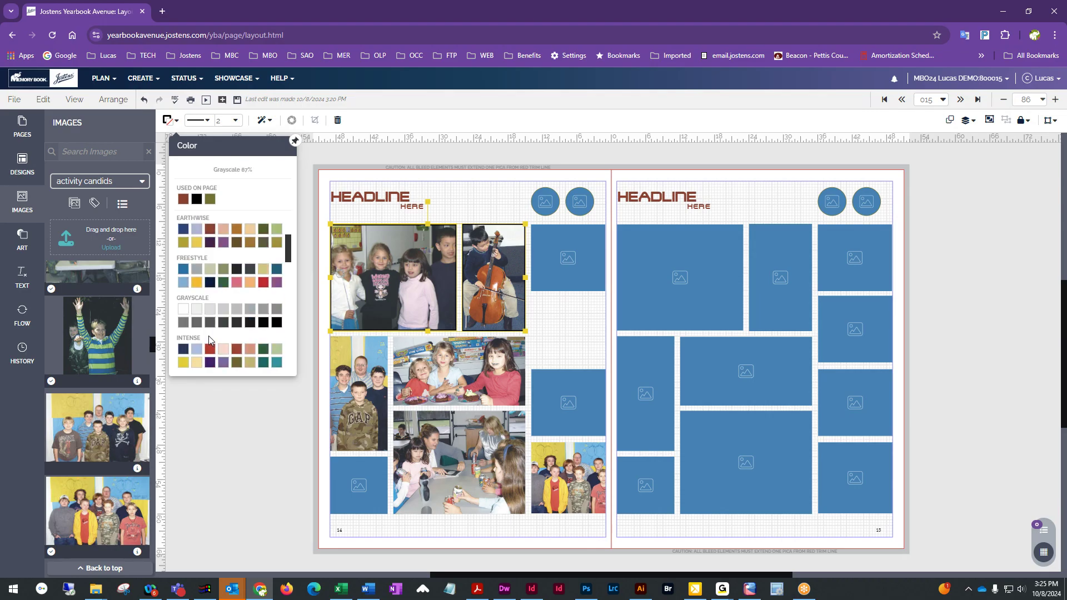
scroll(200, 338, down, 2)
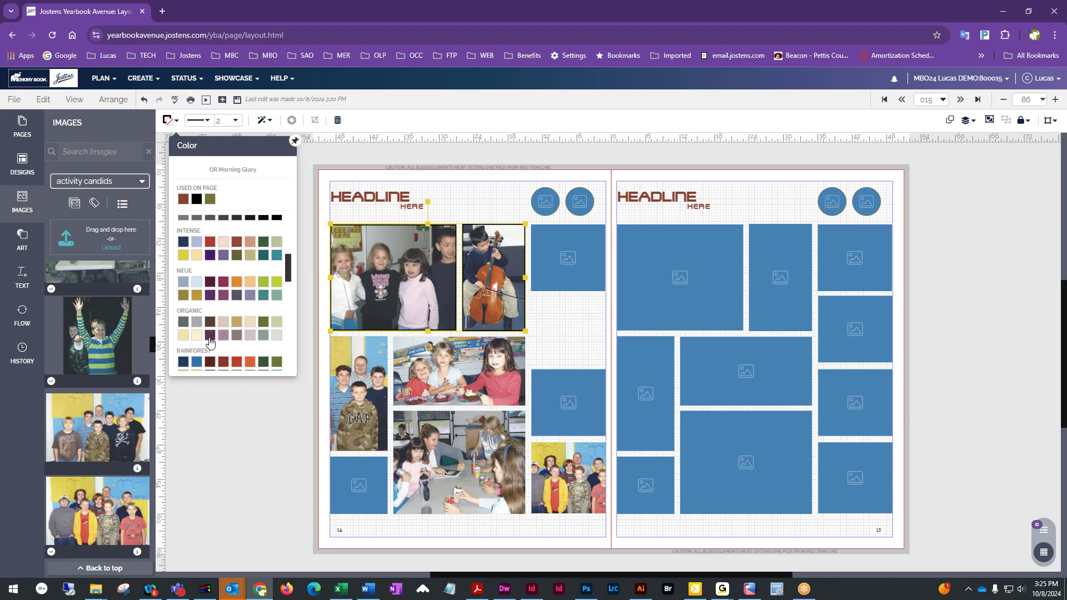
click(209, 250)
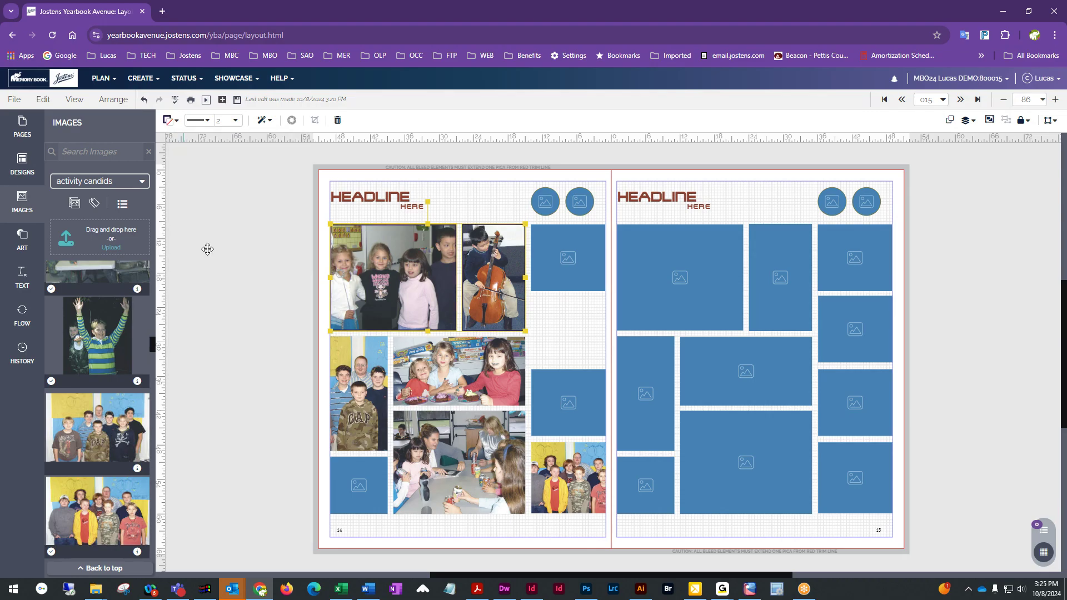
click(233, 122)
click(172, 124)
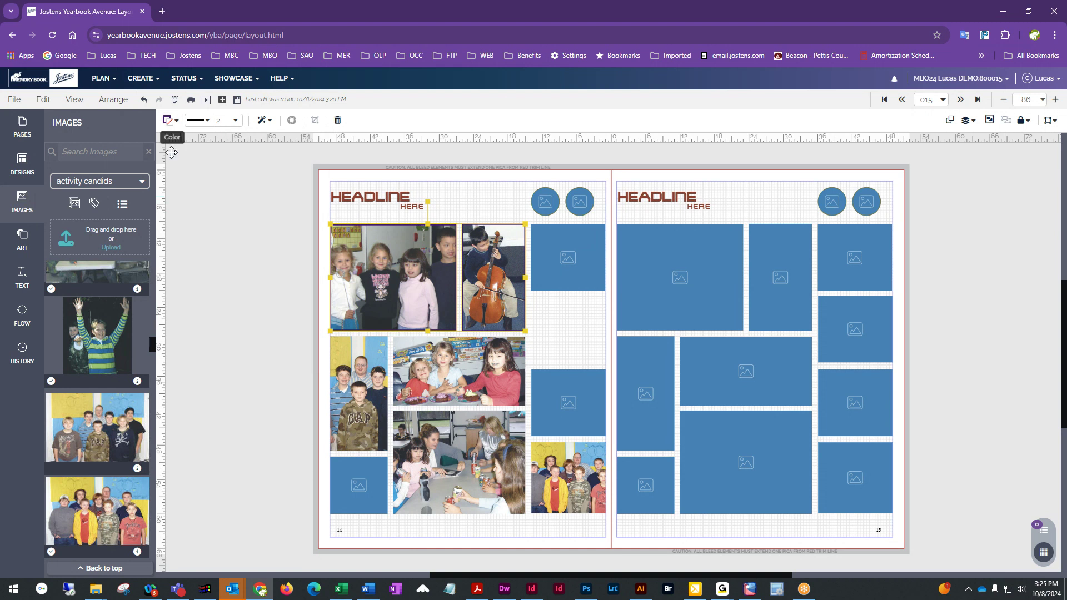
click(169, 121)
click(201, 357)
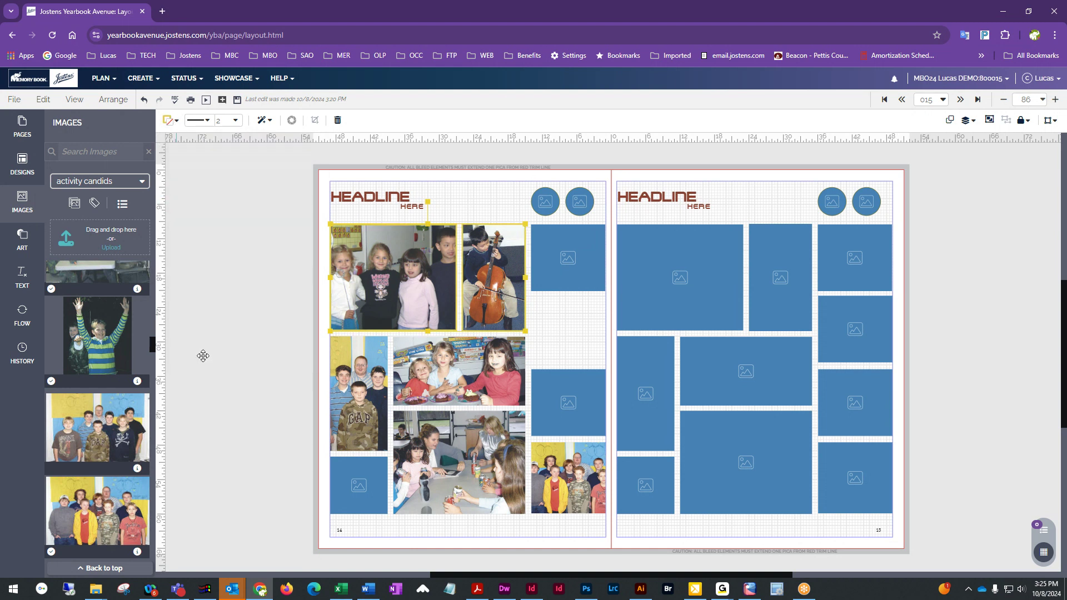
click(291, 350)
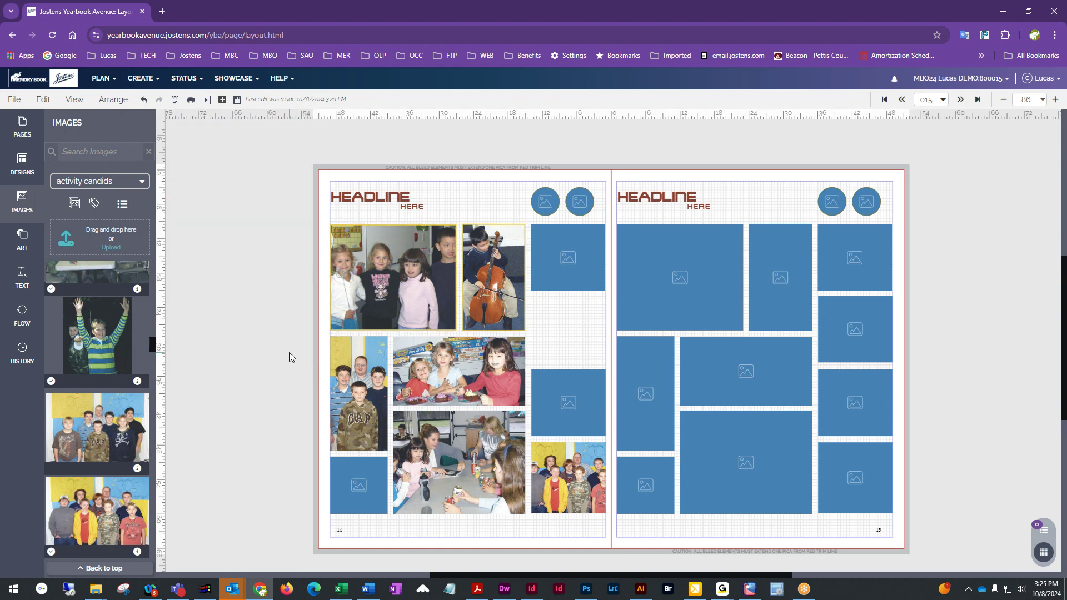
Set the borders of the four-children and cello photos on page 14 to the orange from the Classic colors
click(347, 303)
mouse_move(295, 248)
mouse_down()
mouse_move(430, 297)
mouse_move(491, 289)
mouse_up()
click(170, 121)
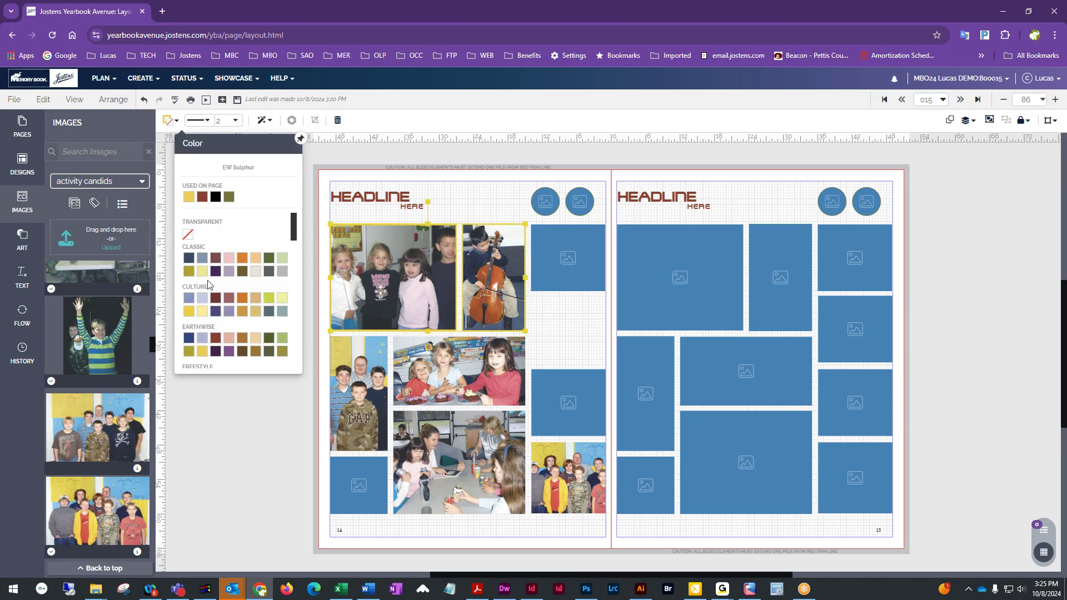
click(242, 258)
click(272, 339)
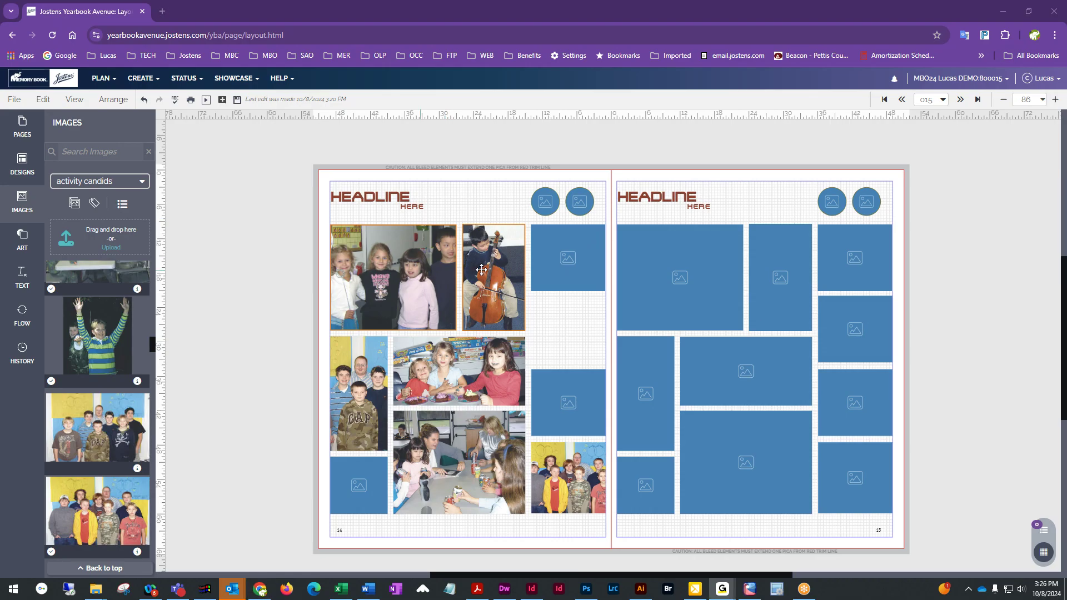
click(378, 258)
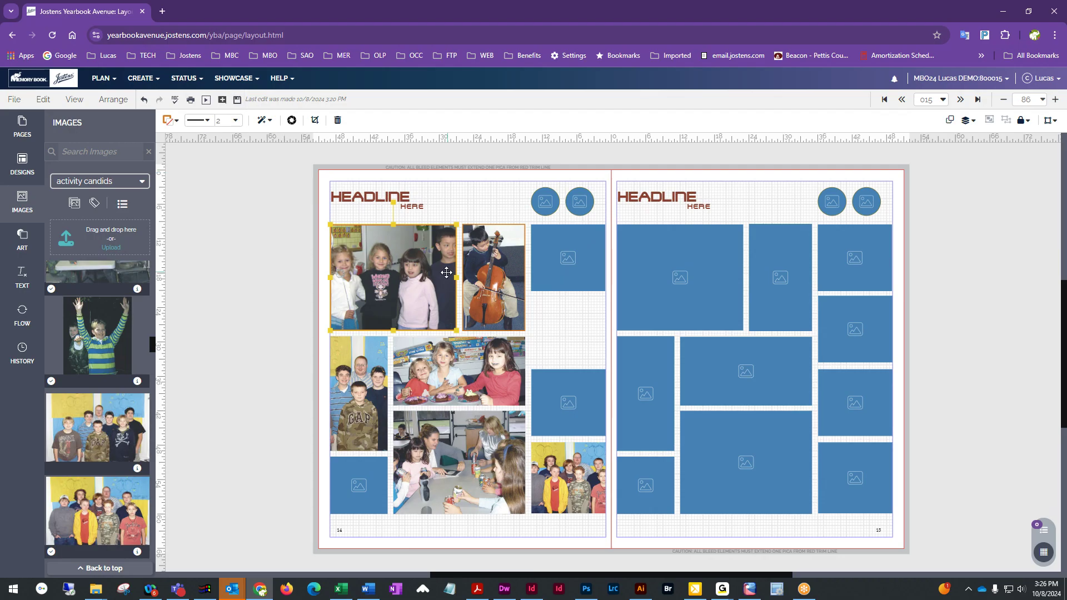
Place the raised-arms photo in the box below the circles on page 14, accepting duplicate use, and set its rounded corner to 25
click(584, 263)
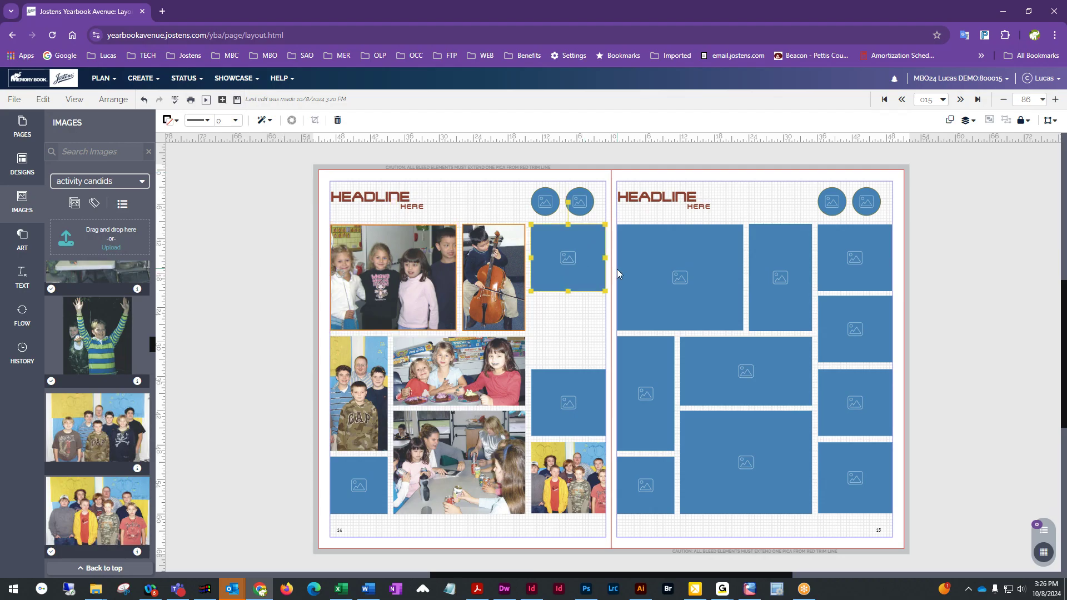
drag(97, 336, 581, 269)
click(687, 368)
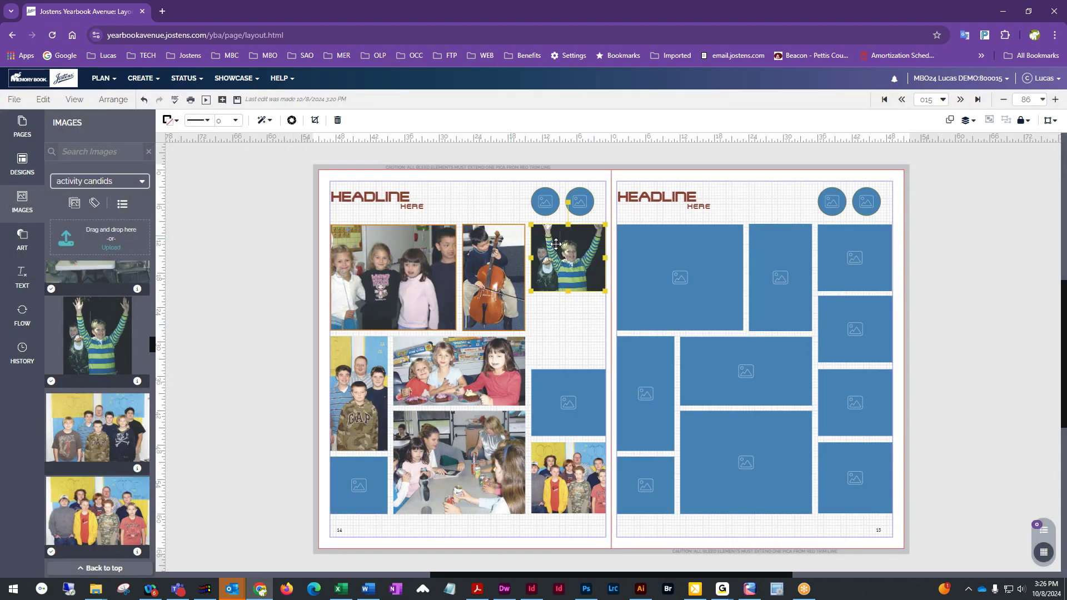
click(261, 121)
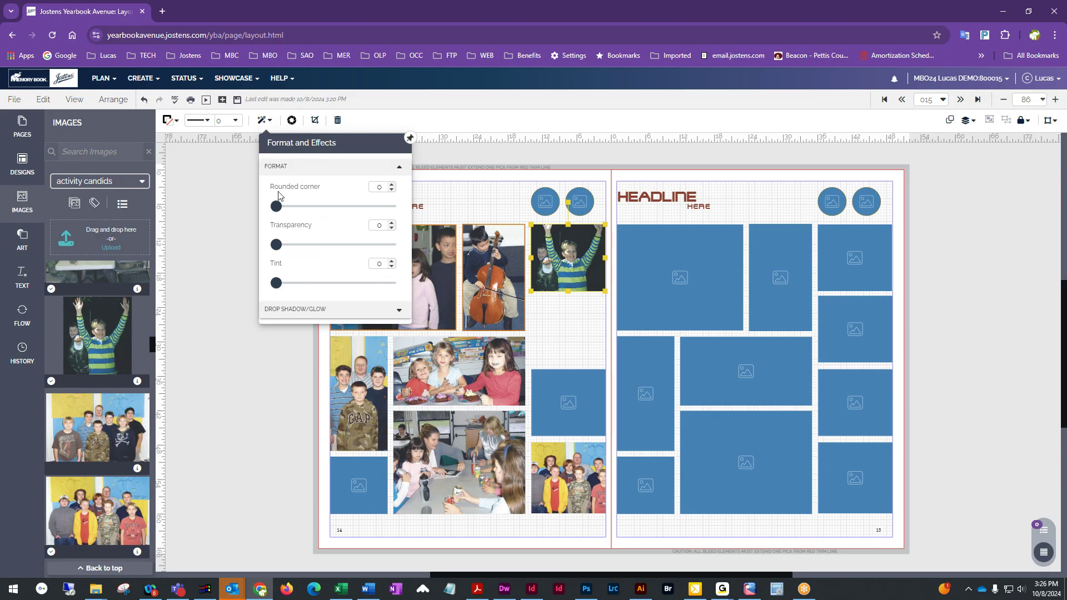
drag(276, 206, 359, 209)
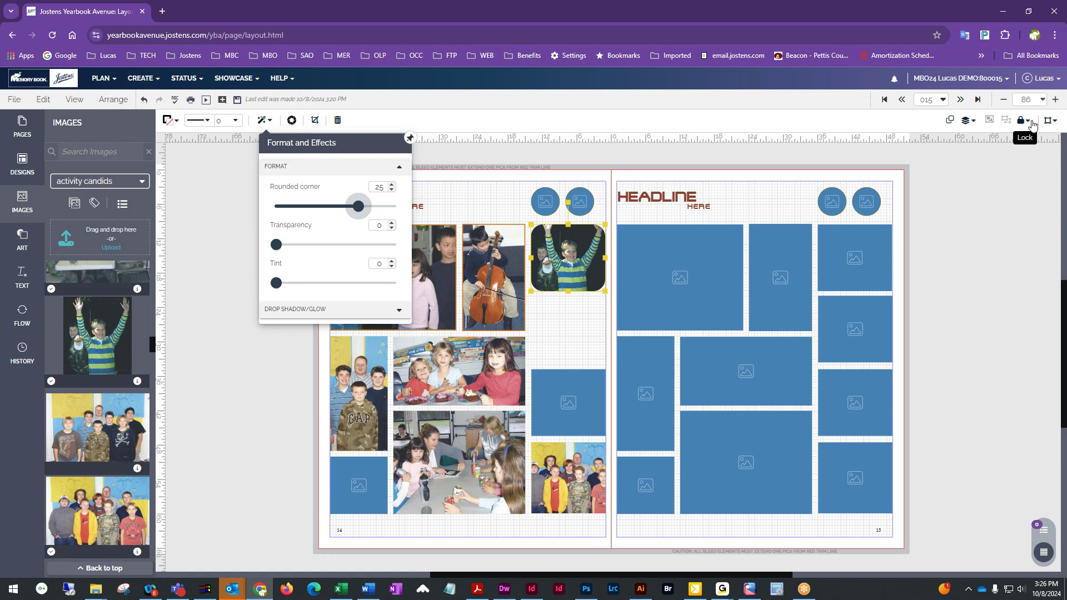
Add a drop shadow to the rounded raised-arms photo on page 14
click(1056, 100)
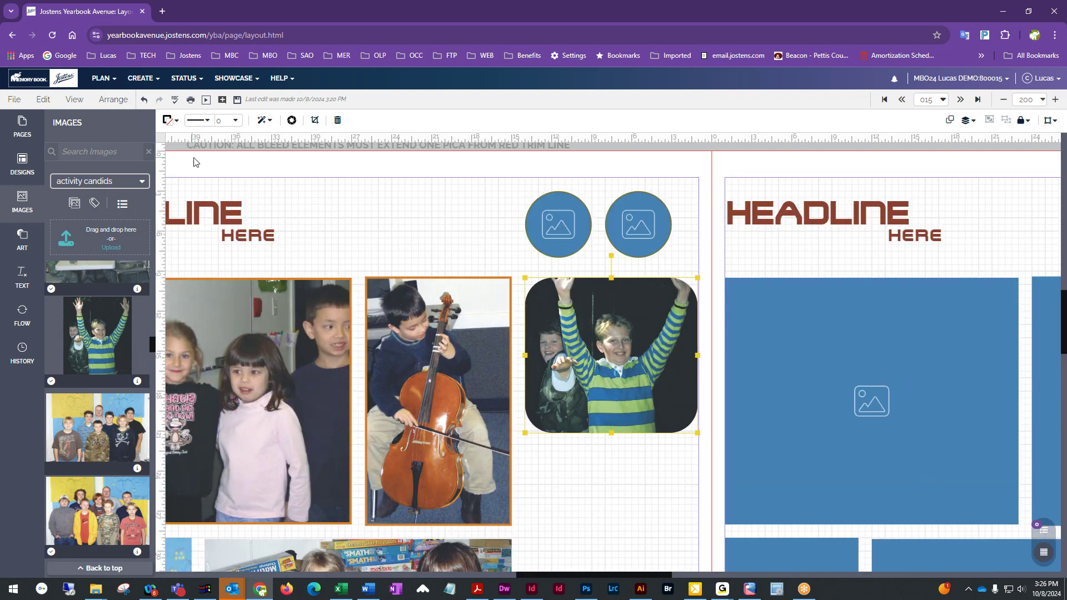
click(264, 121)
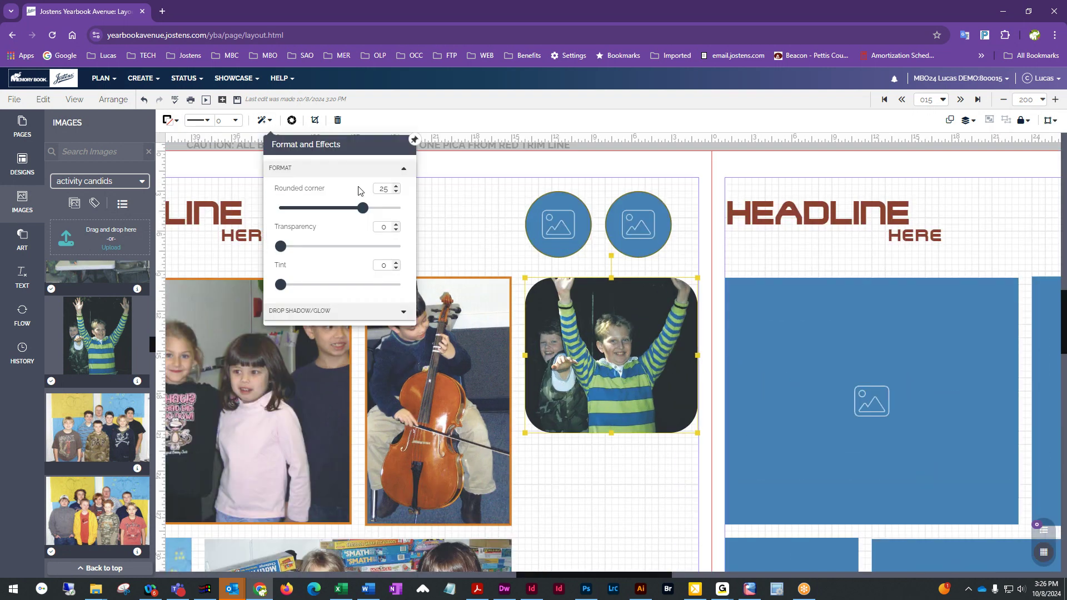
mouse_move(281, 246)
mouse_down()
mouse_move(356, 248)
mouse_move(281, 247)
mouse_up()
mouse_move(281, 285)
mouse_down()
mouse_move(319, 286)
mouse_move(281, 286)
mouse_up()
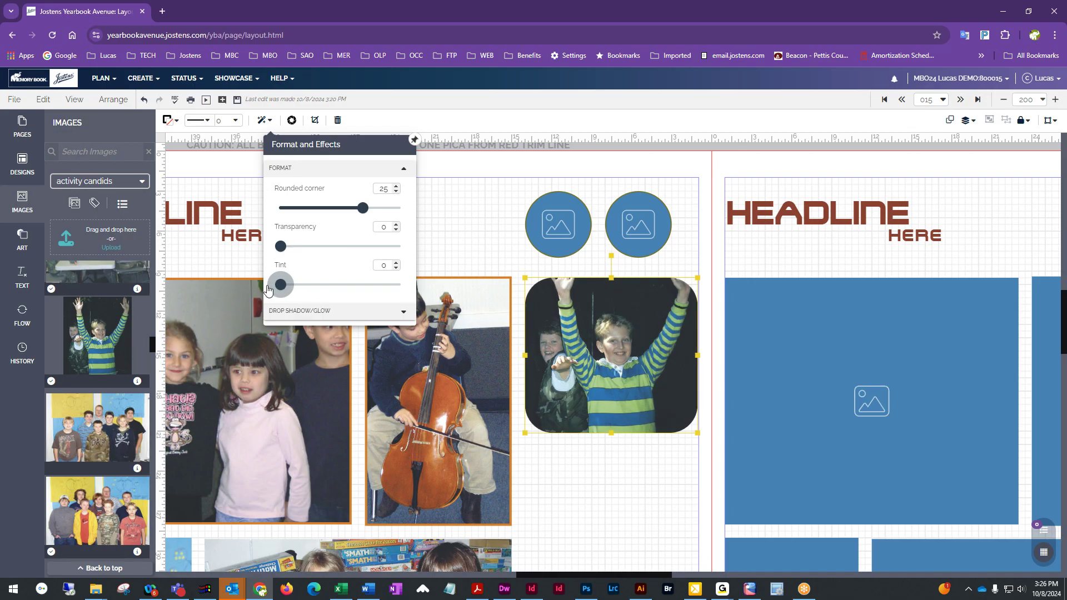
click(358, 311)
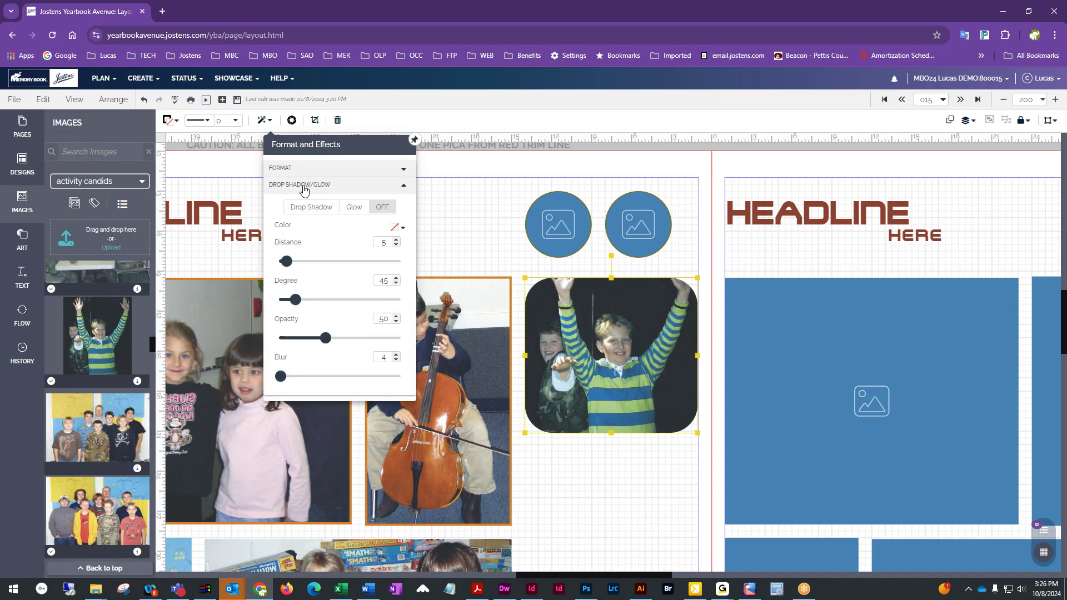
click(397, 231)
click(507, 270)
click(631, 451)
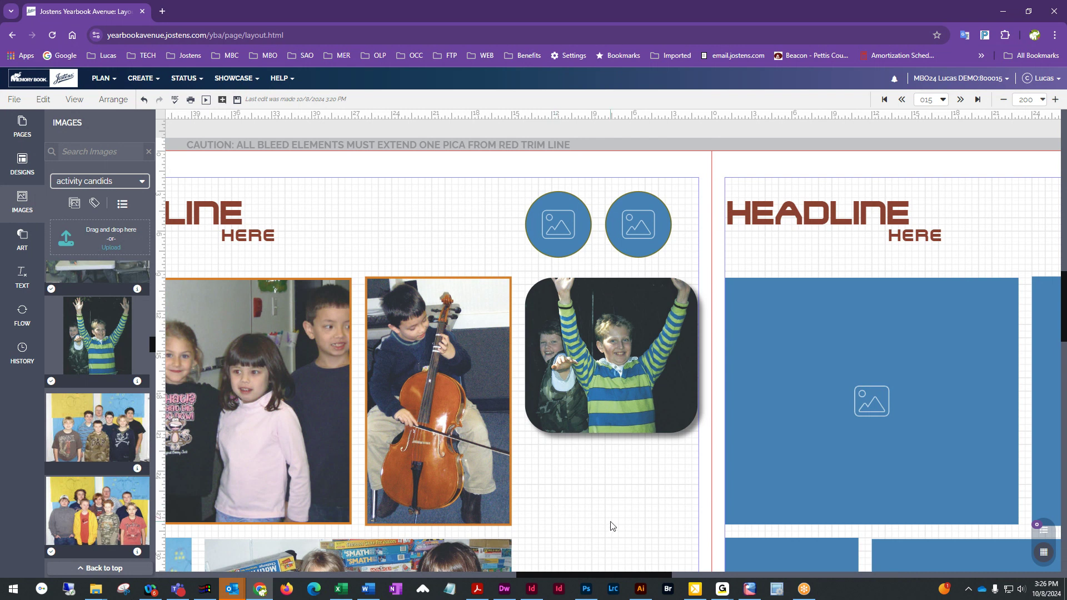
Extend the empty image box above the lower group photo on page 14 upward to just beneath the raised-arms photo
click(1004, 99)
scroll(713, 222, down, 2)
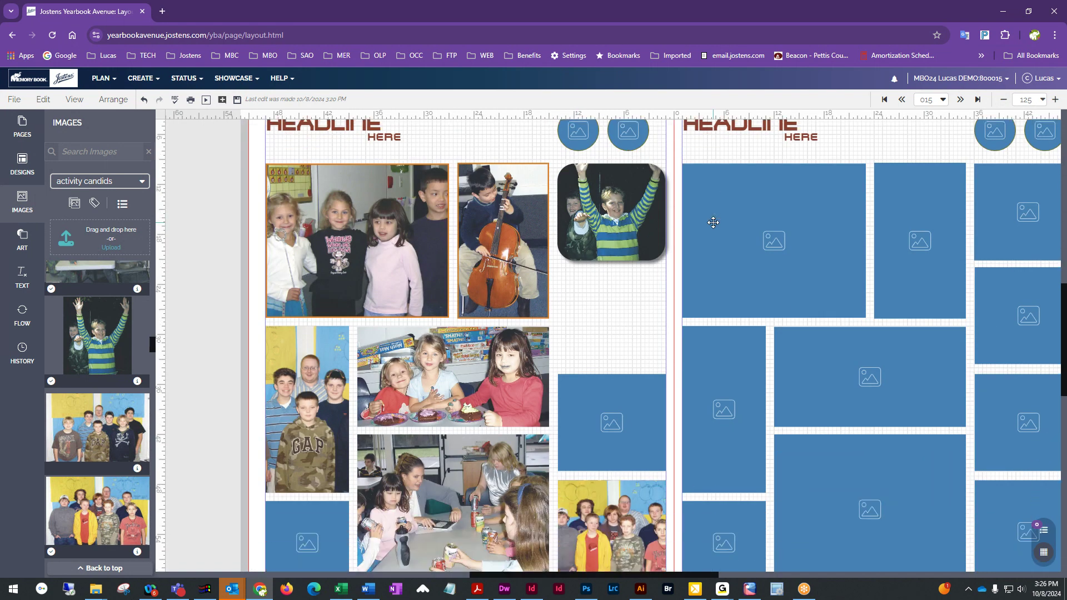
click(272, 387)
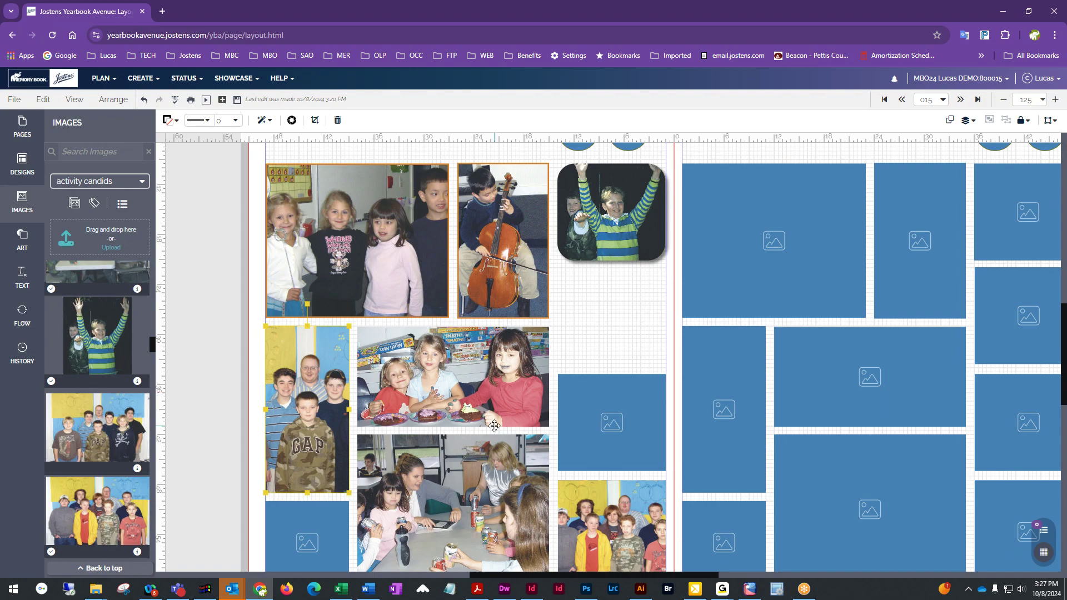
scroll(494, 426, down, 2)
click(617, 333)
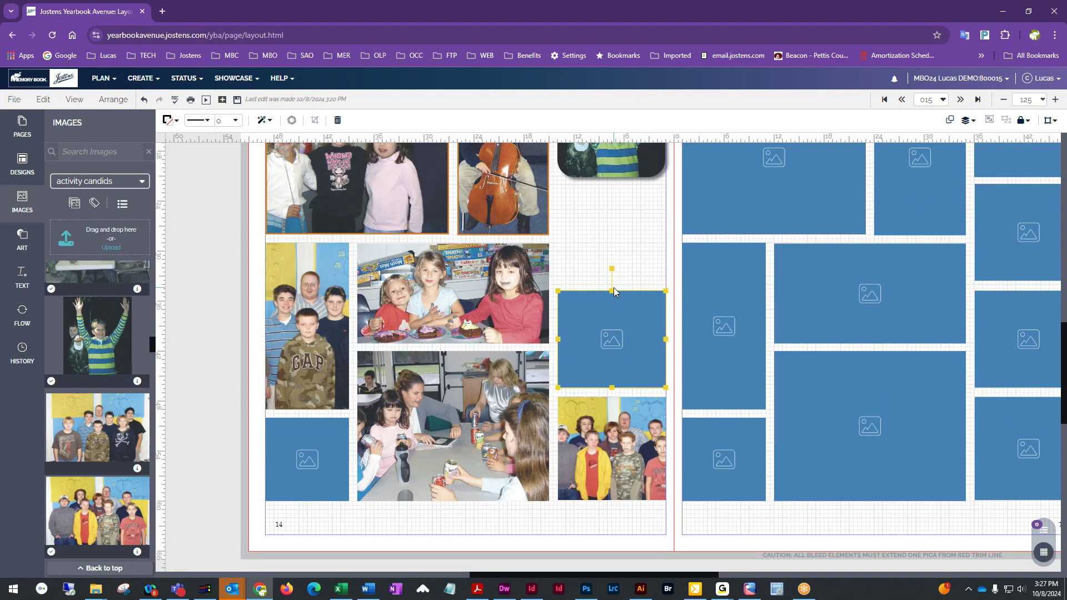
drag(614, 288, 613, 188)
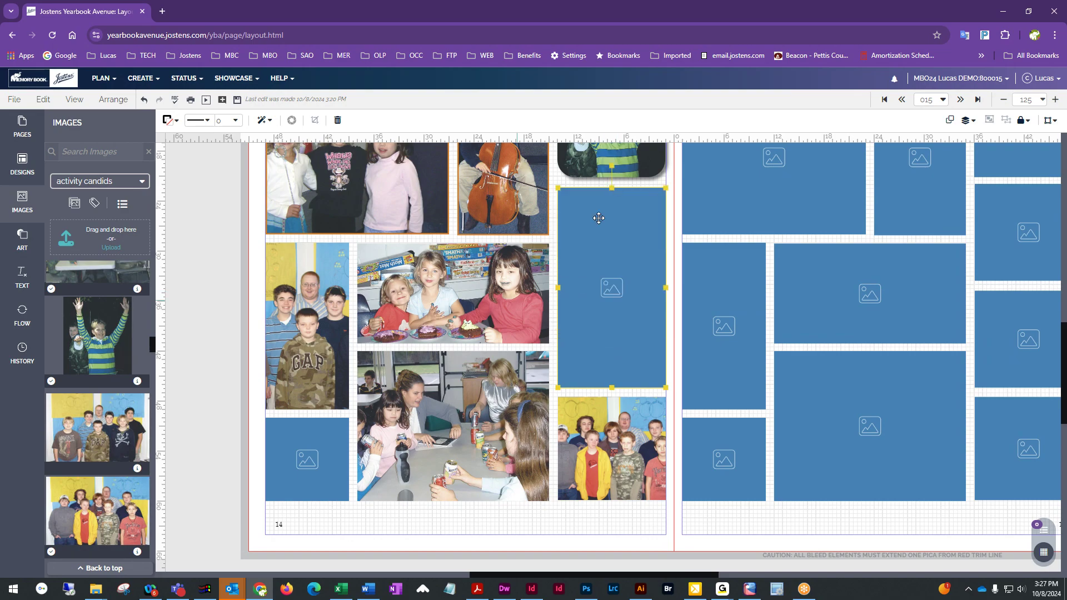
Open the drink-can table photo on page 14 in Snap Edit and try the B & W and Sepia filters, clearing each one
click(473, 393)
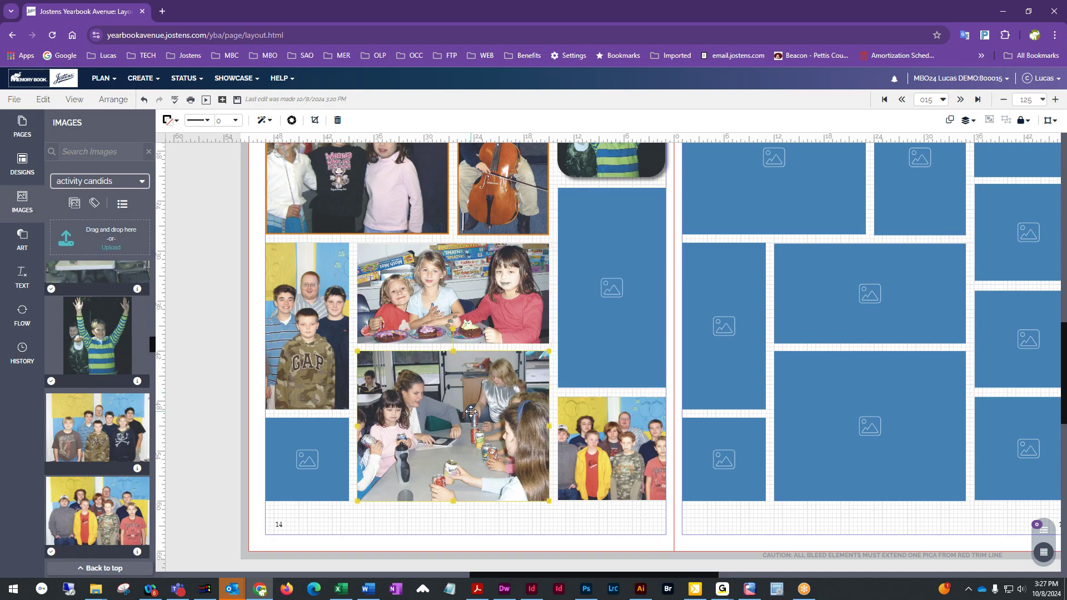
click(290, 123)
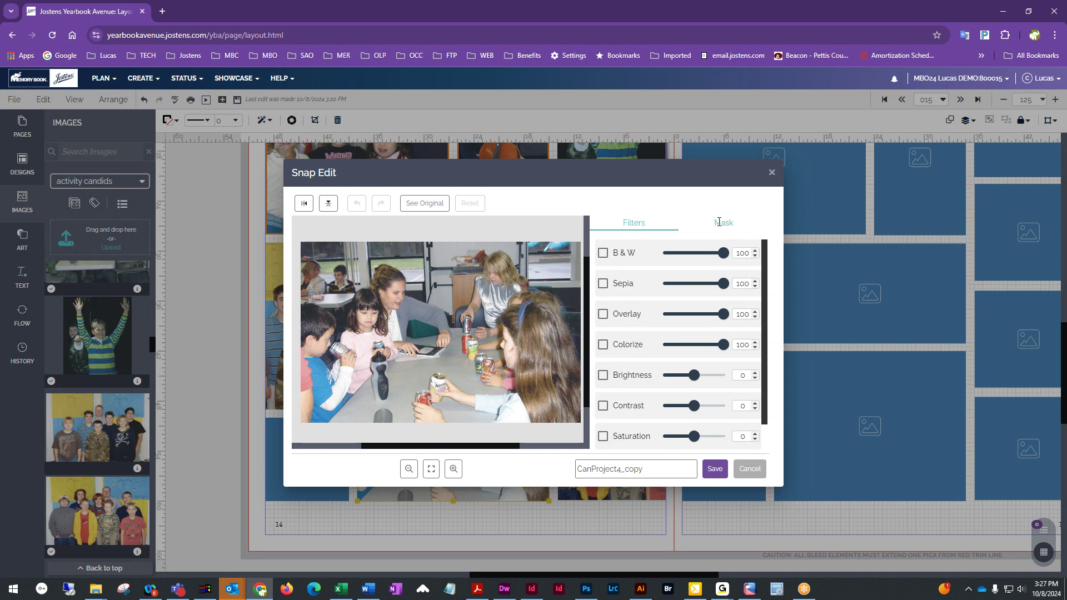
click(605, 254)
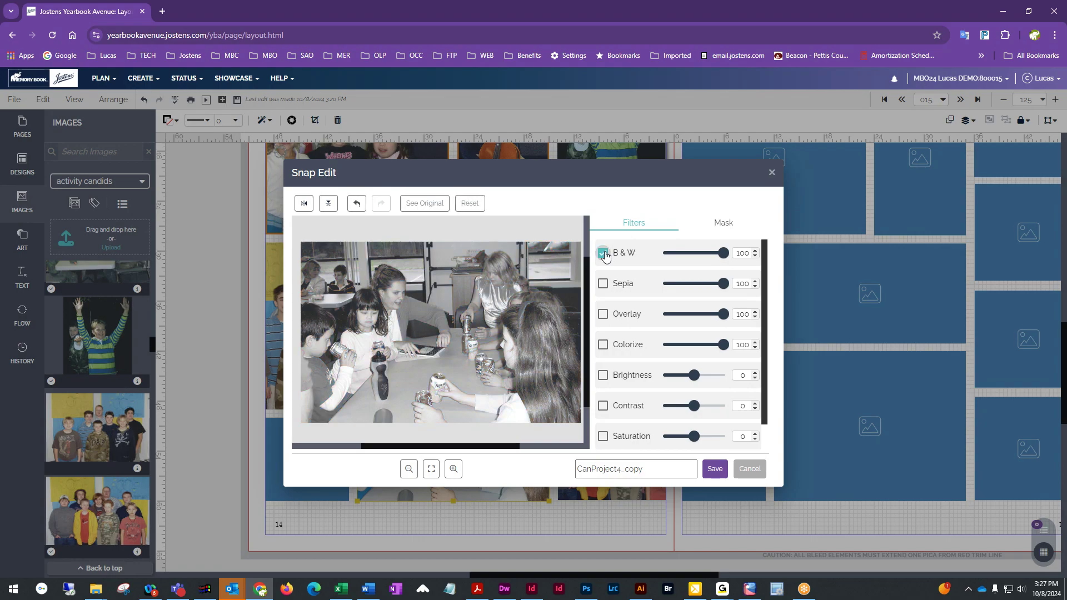
click(605, 254)
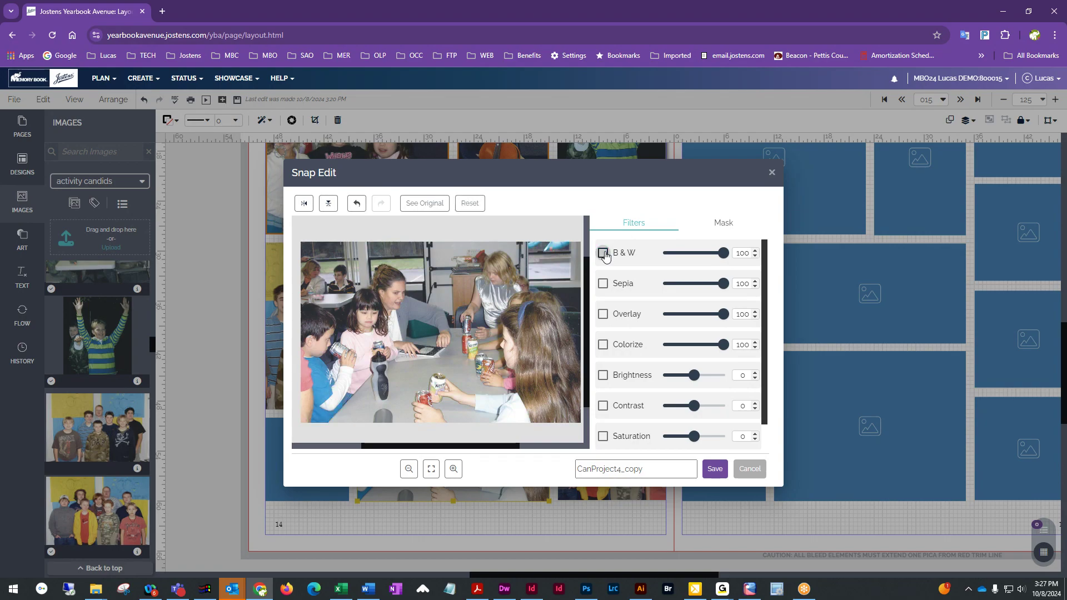
click(604, 284)
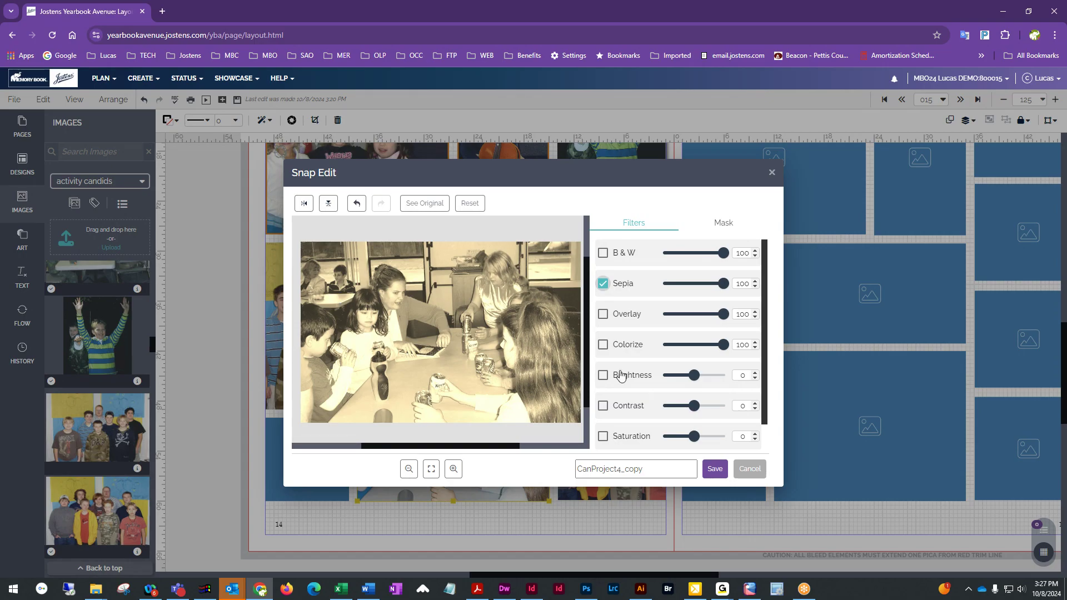
click(603, 284)
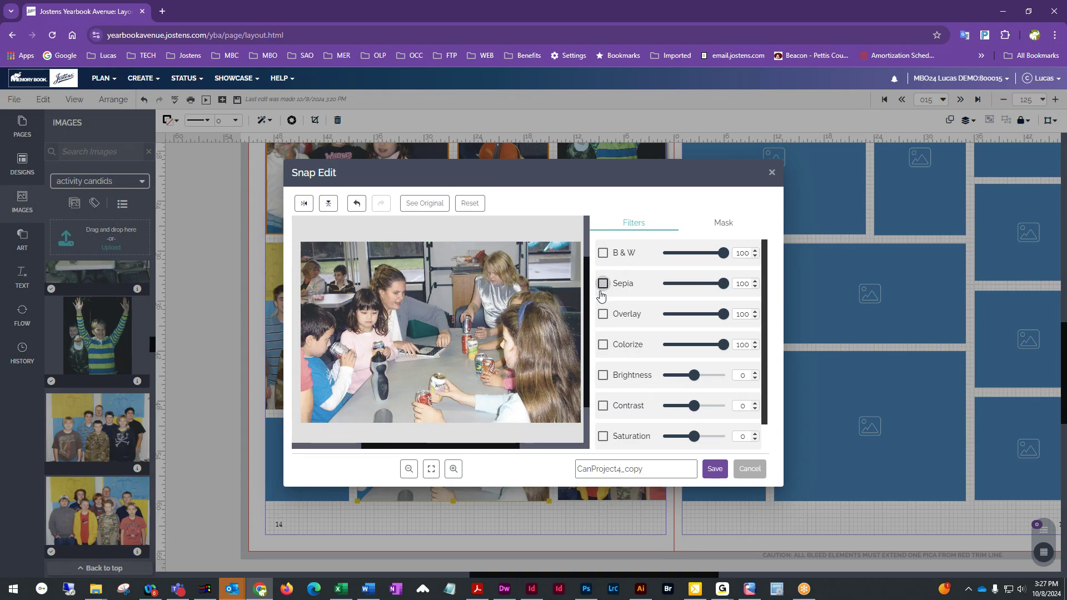
Try the Overlay filter and the Colorize filter with the dark purple from the Culture colors, clearing both
click(604, 315)
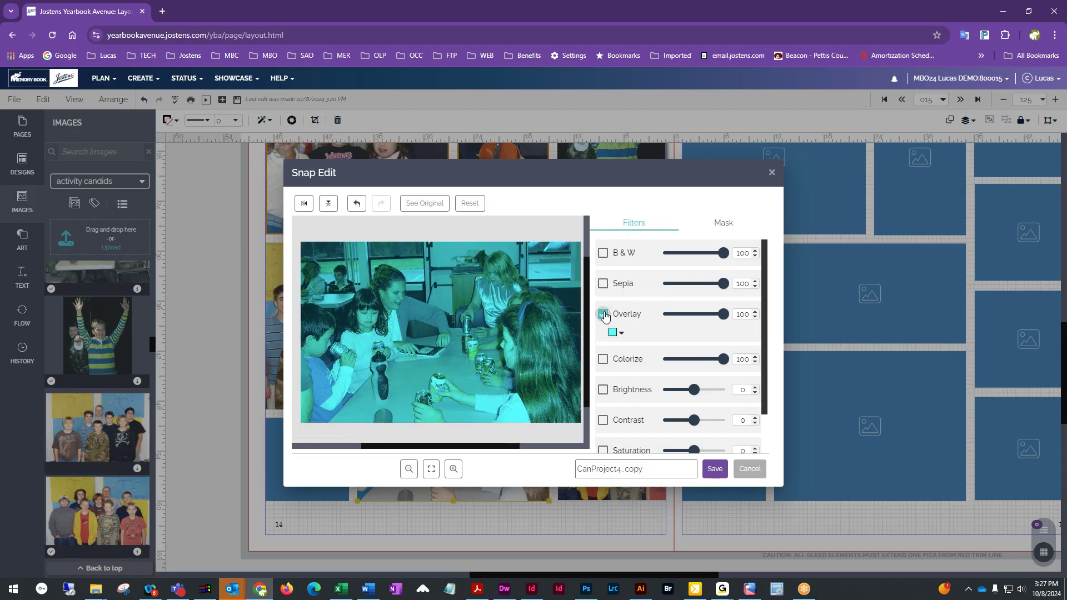
click(603, 315)
click(603, 345)
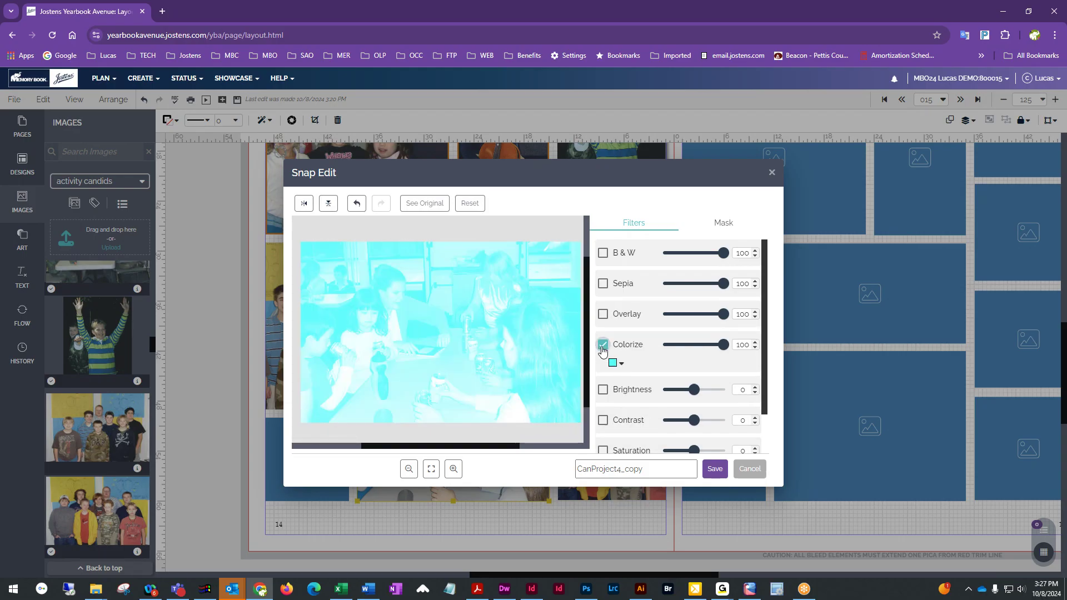
mouse_move(723, 346)
mouse_down()
mouse_move(689, 347)
mouse_move(723, 346)
mouse_up()
click(620, 365)
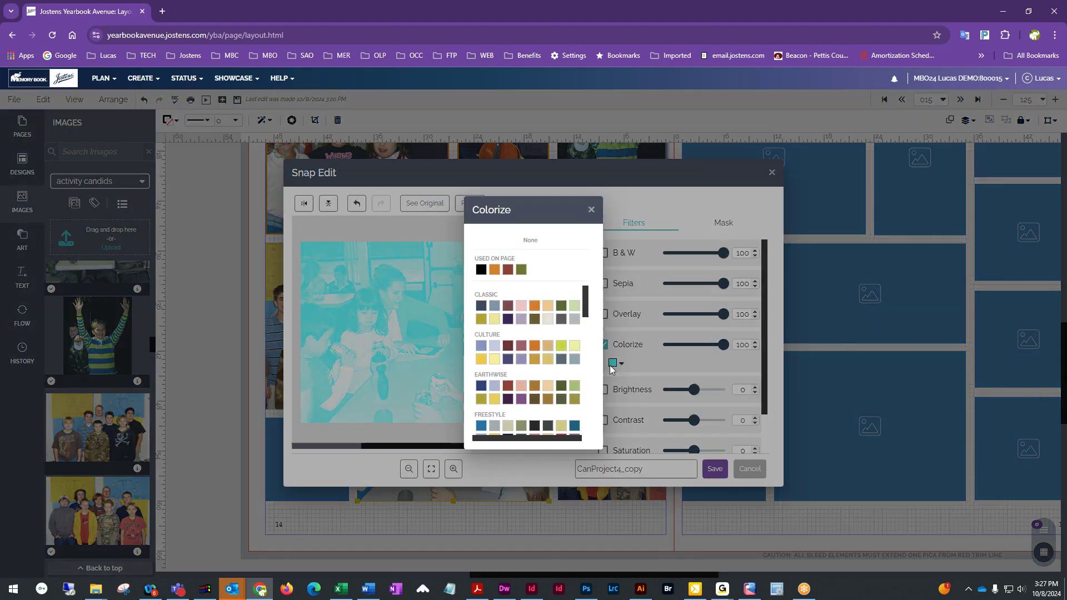
click(508, 362)
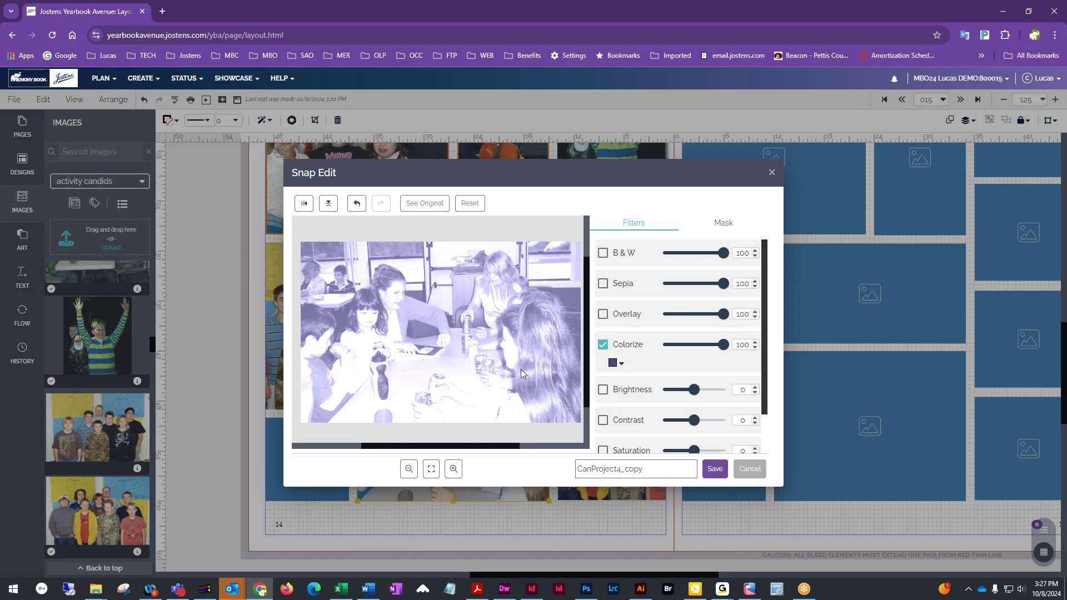
click(603, 344)
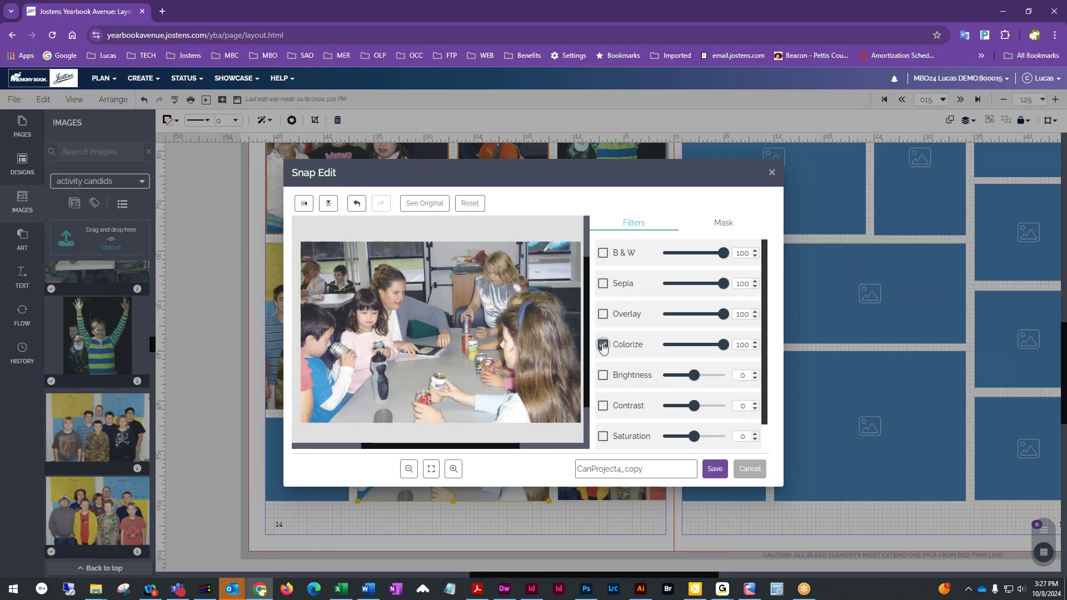
Try the Brightness filter and a Levels adjustment with raised black and midtone points, clearing both
click(603, 376)
click(604, 375)
scroll(604, 382, down, 1)
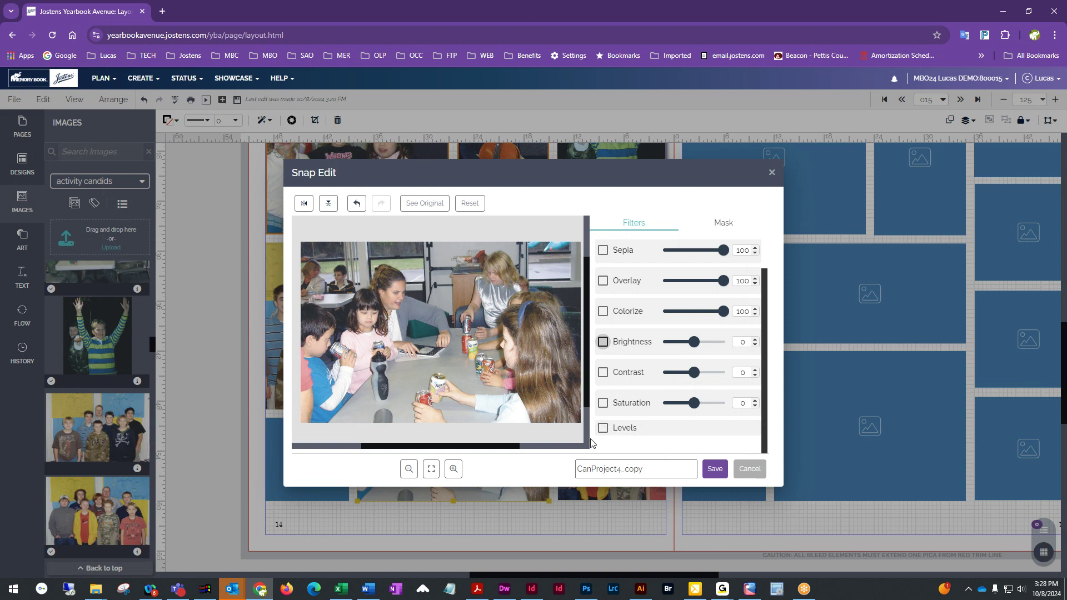
click(603, 428)
scroll(654, 412, down, 3)
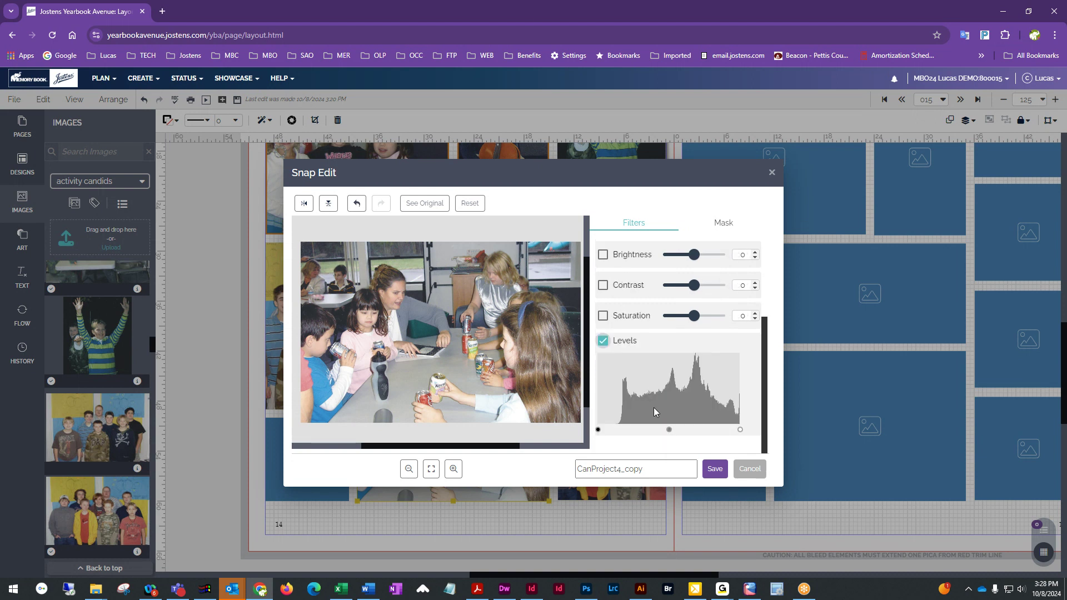
drag(599, 429, 674, 431)
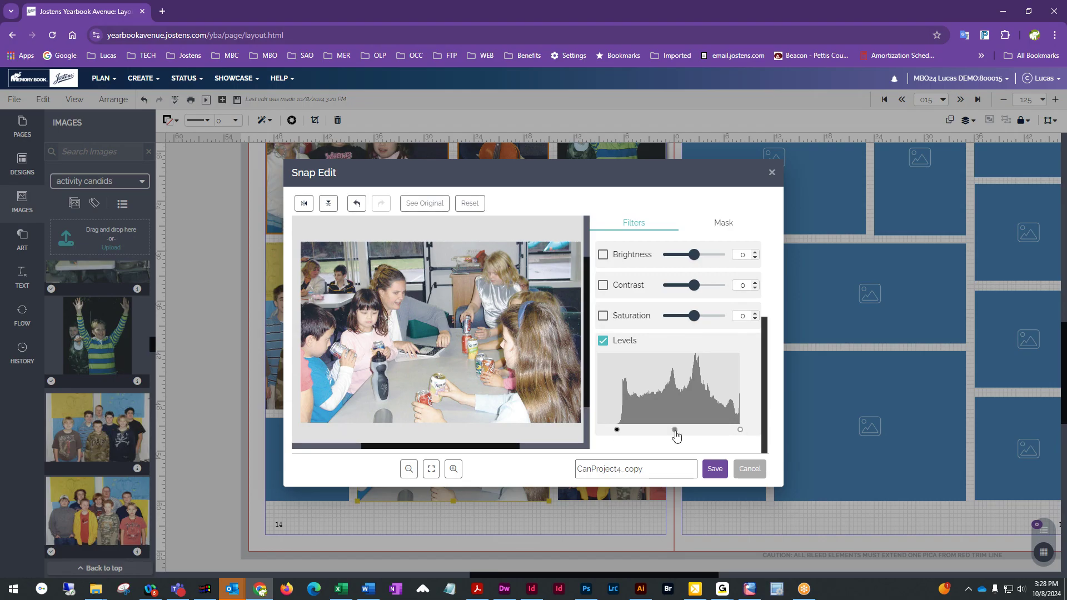
drag(675, 432, 683, 431)
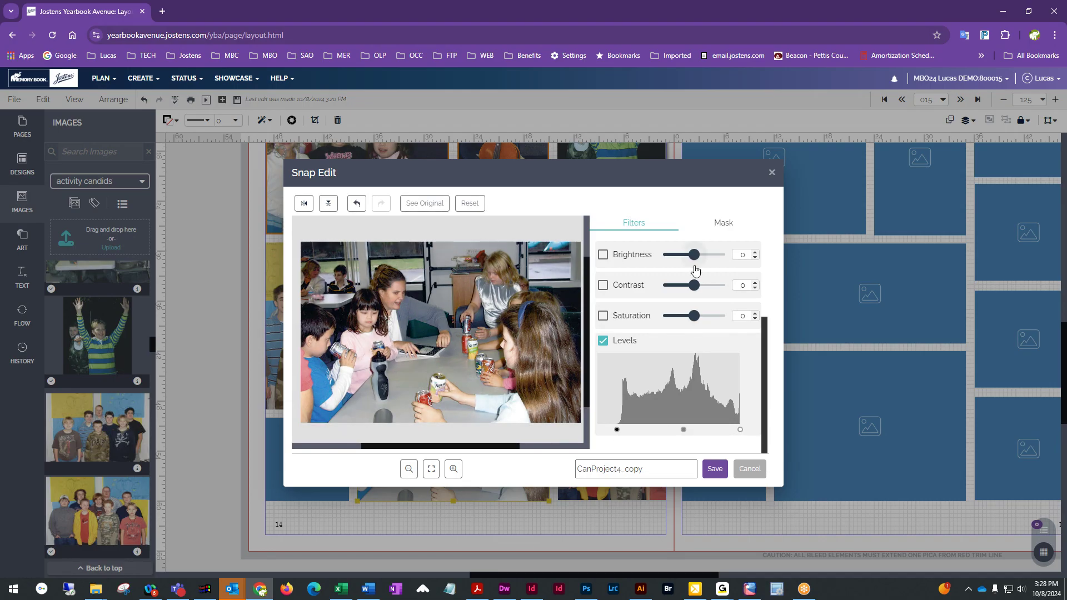
click(604, 341)
scroll(677, 383, up, 1)
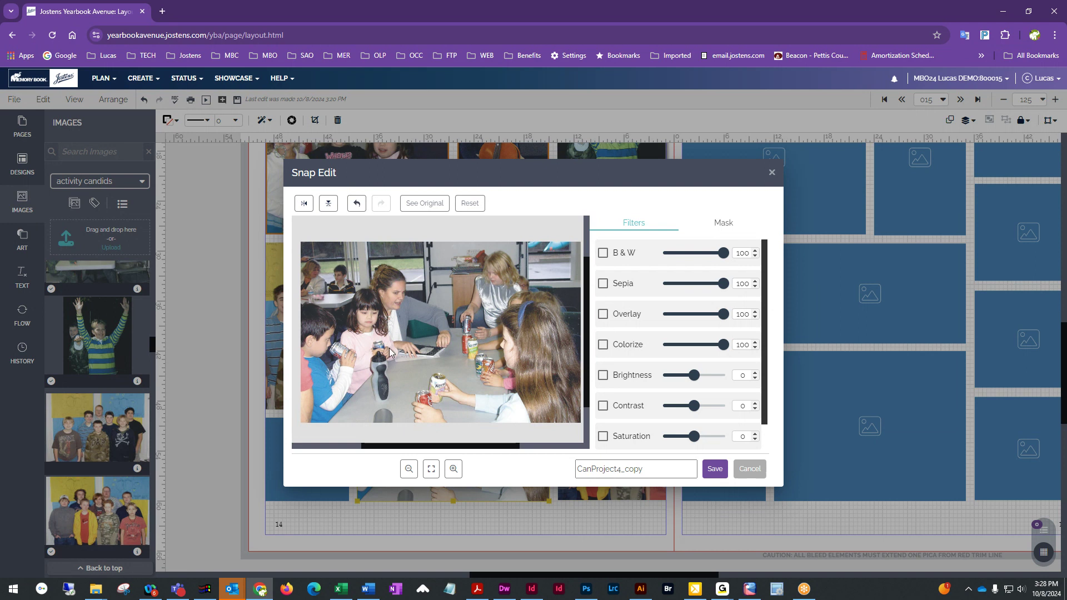
Apply the B & W filter and an Overlay in the purple from the Earthwise colors, both at 100
click(604, 254)
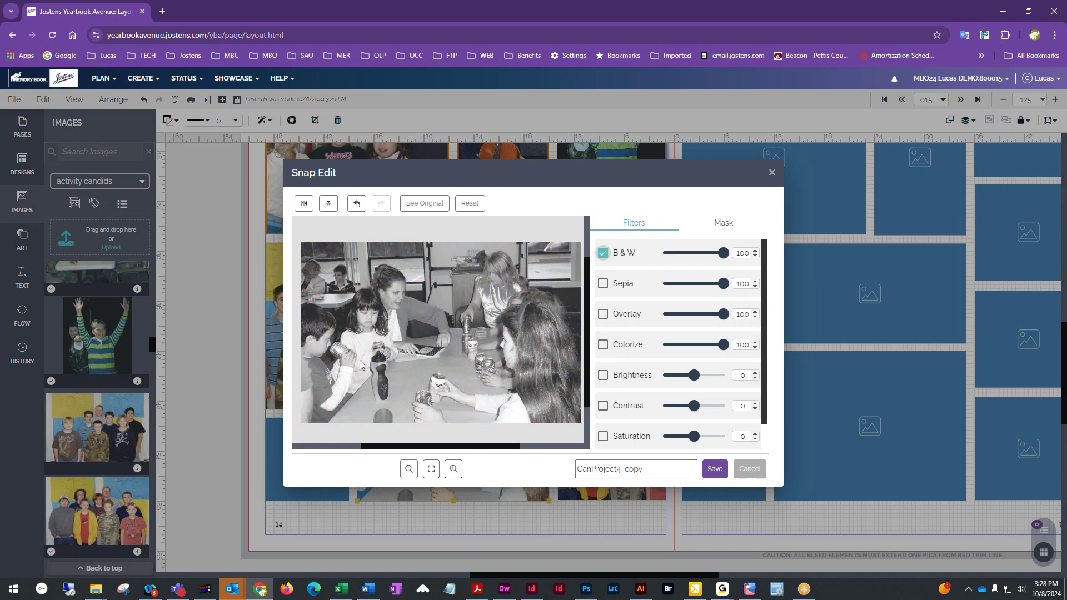
click(603, 315)
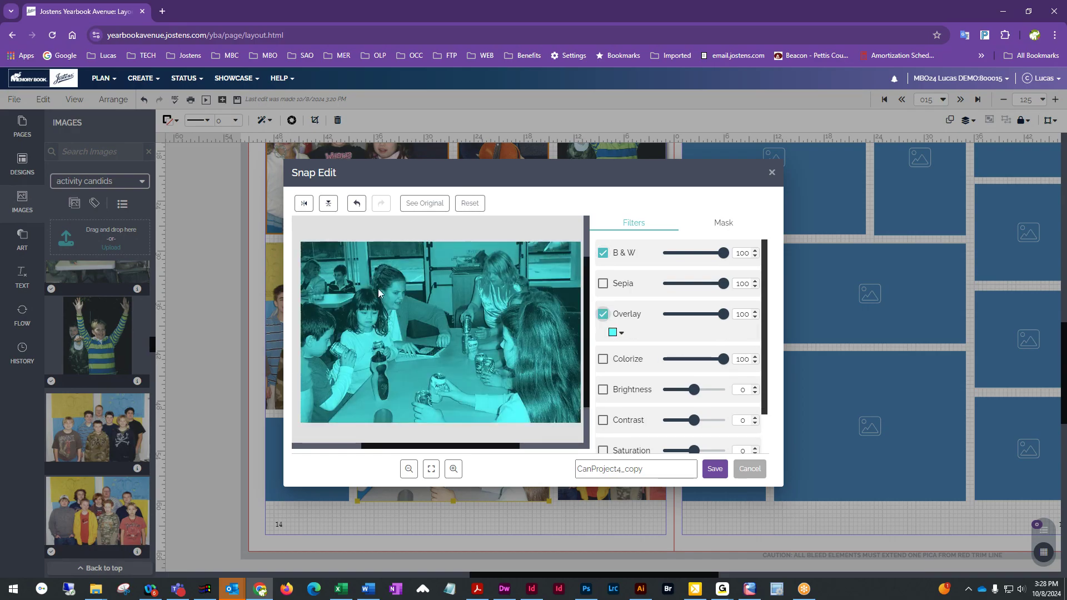
click(613, 334)
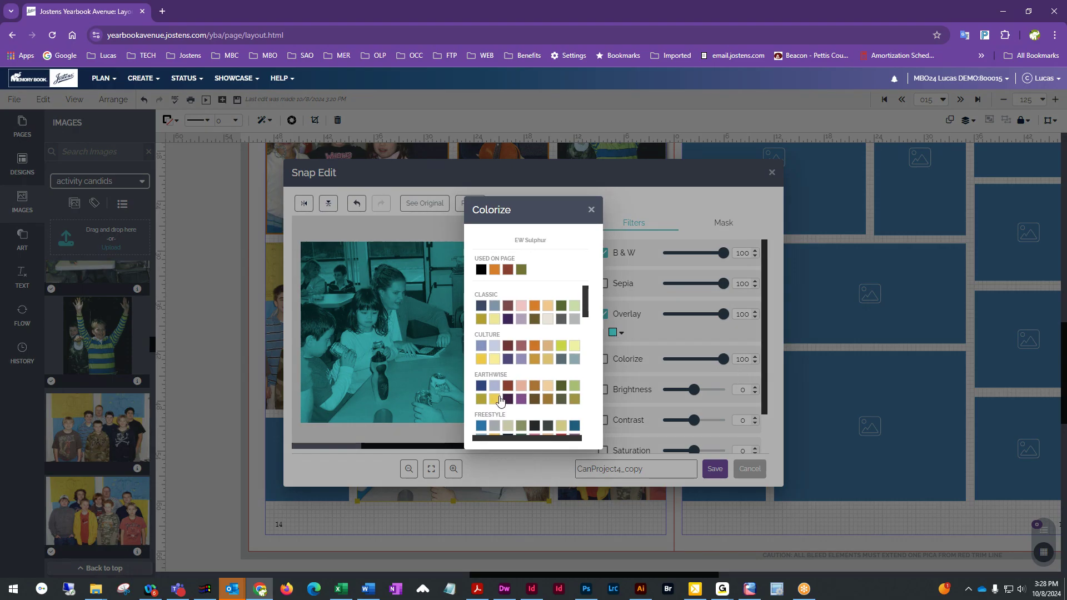
click(521, 398)
mouse_move(723, 314)
mouse_down()
mouse_move(678, 315)
mouse_move(727, 320)
mouse_up()
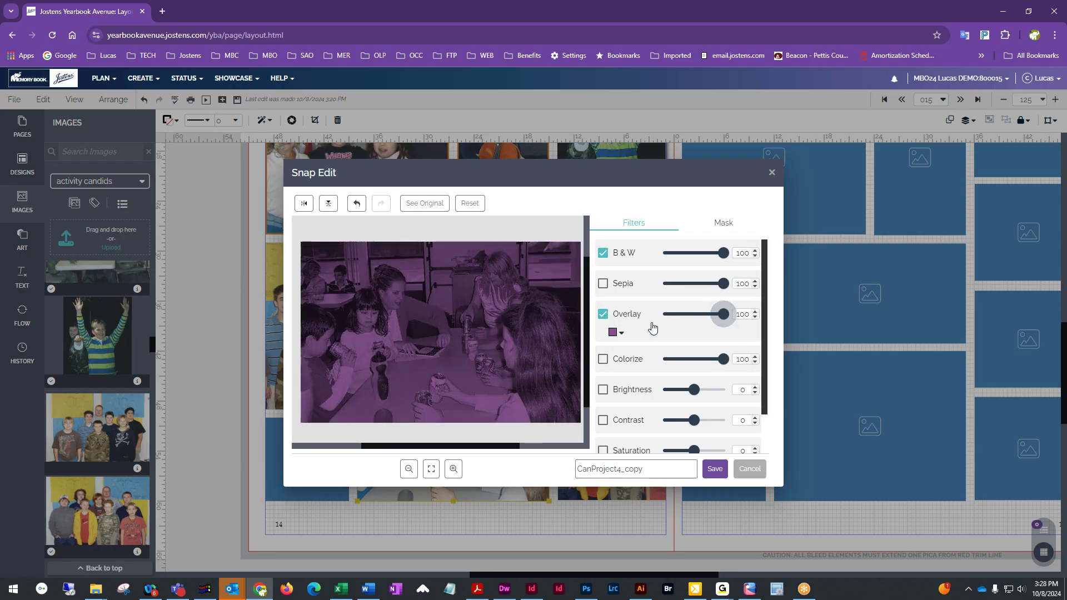
Change the Overlay color to a pale lilac and save the edited table photo as a copy
click(612, 333)
scroll(530, 440, down, 2)
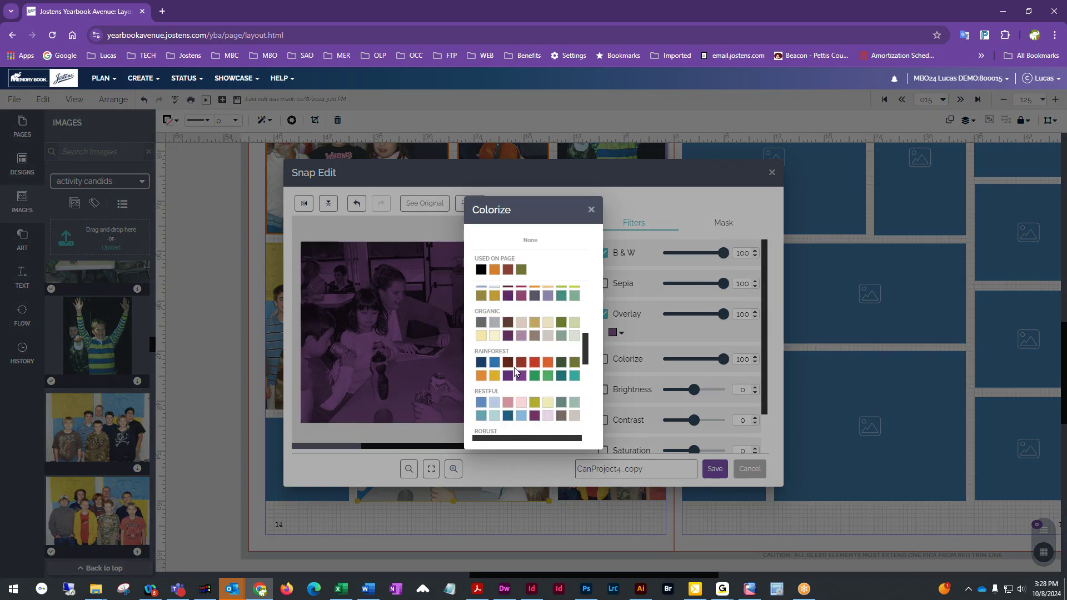
click(547, 408)
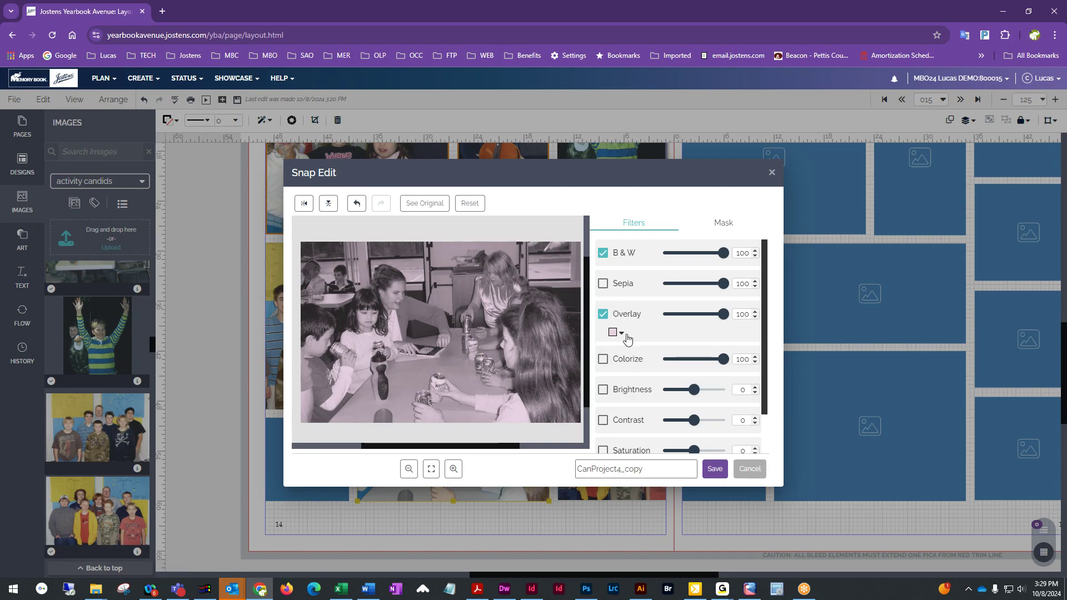
click(417, 209)
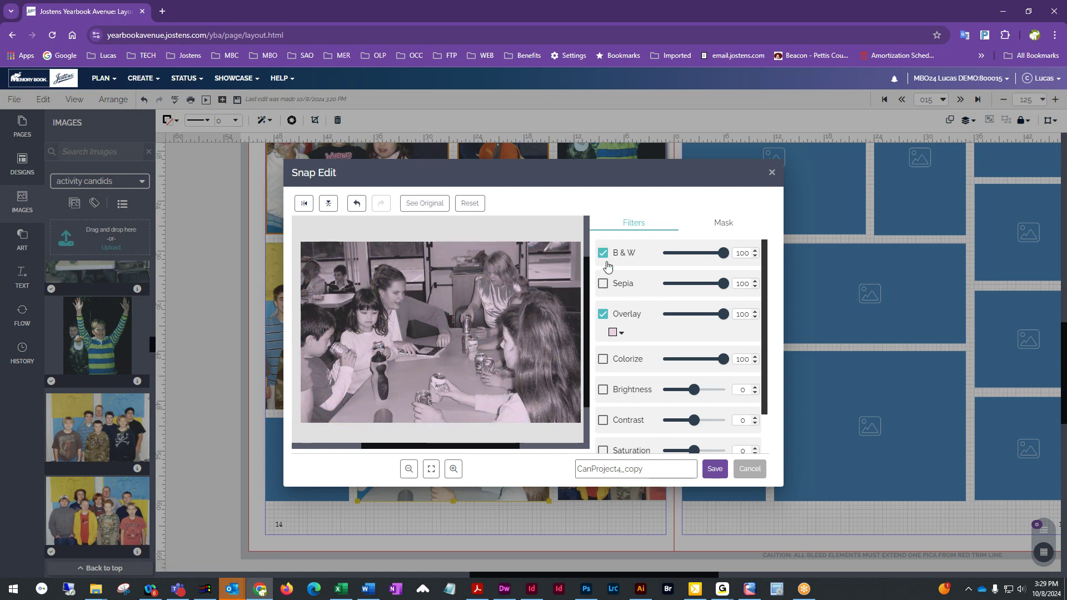
click(619, 470)
text(4)
click(717, 470)
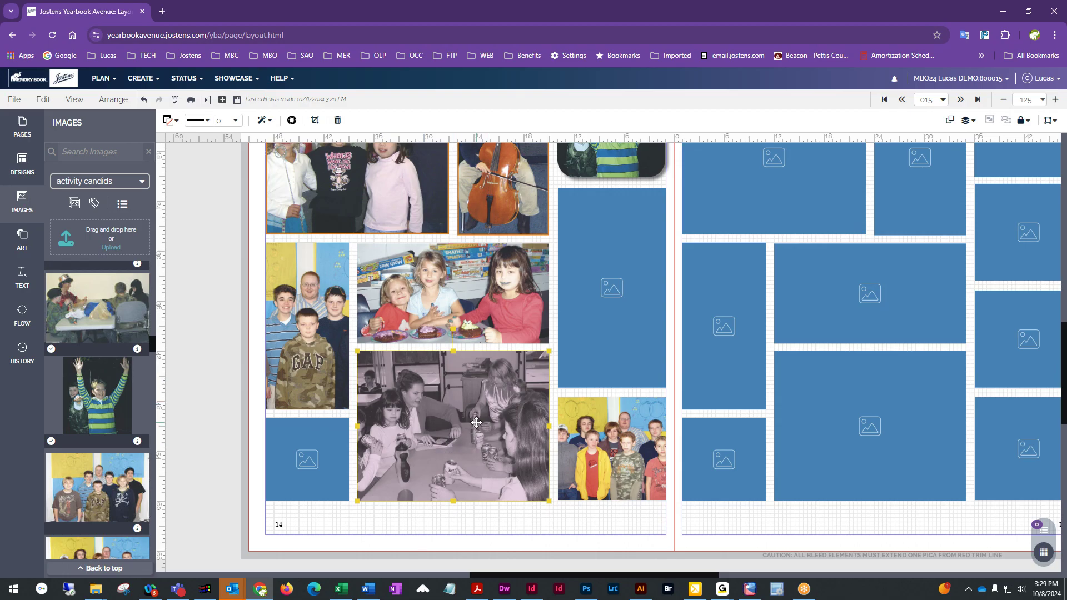
Look through the activity candids images for the saved copy of the edited table photo
scroll(128, 410, down, 1)
scroll(128, 410, down, 5)
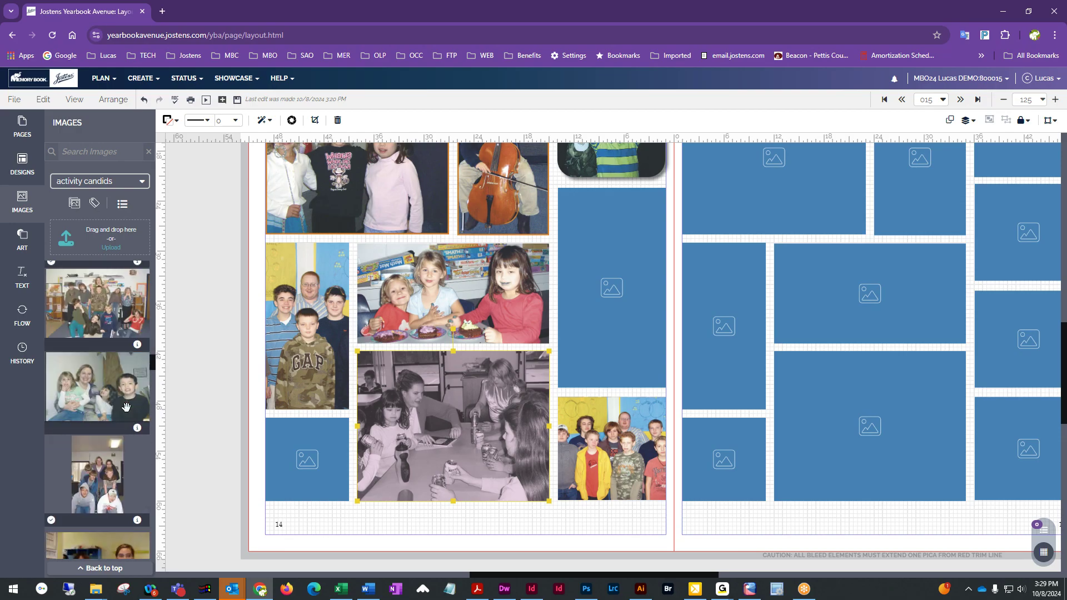
scroll(127, 408, up, 5)
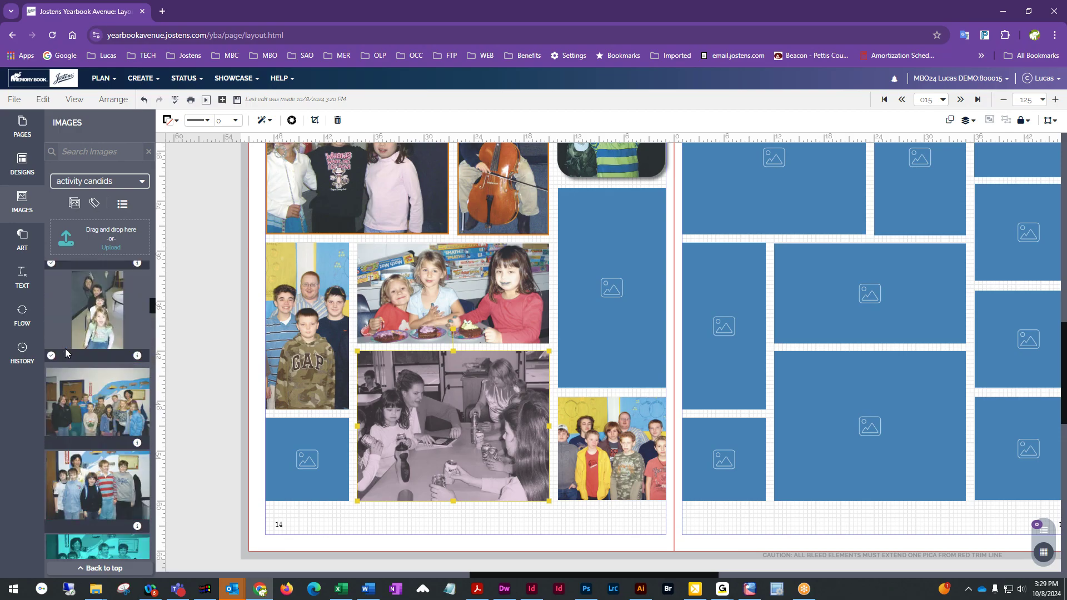
Review the photo layout on page 14, then the whole page 14–15 spread fitted to the window
scroll(65, 343, down, 4)
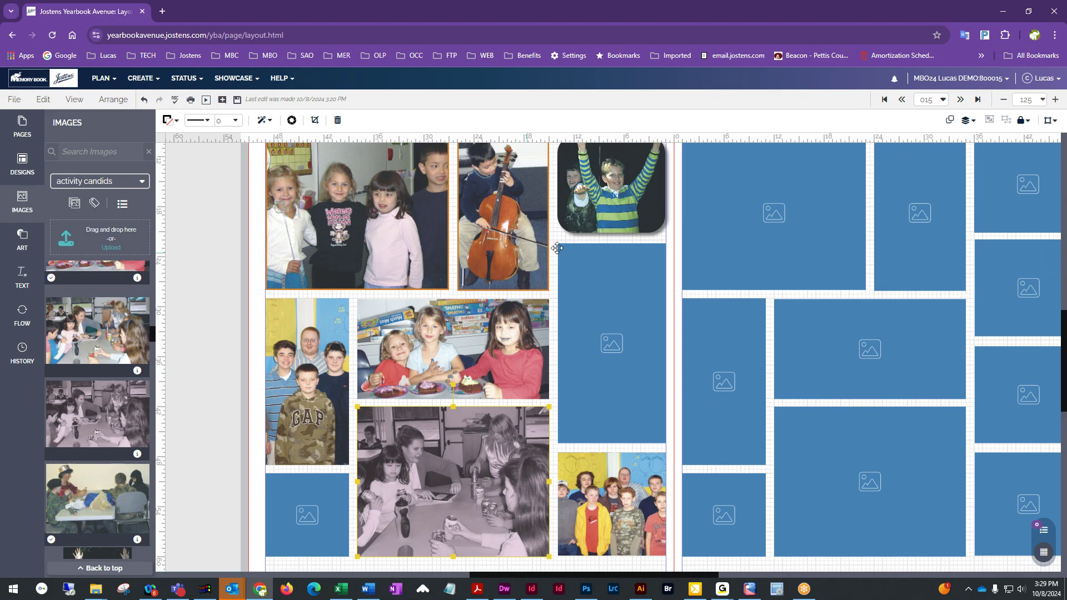
scroll(557, 249, down, 3)
scroll(346, 342, up, 3)
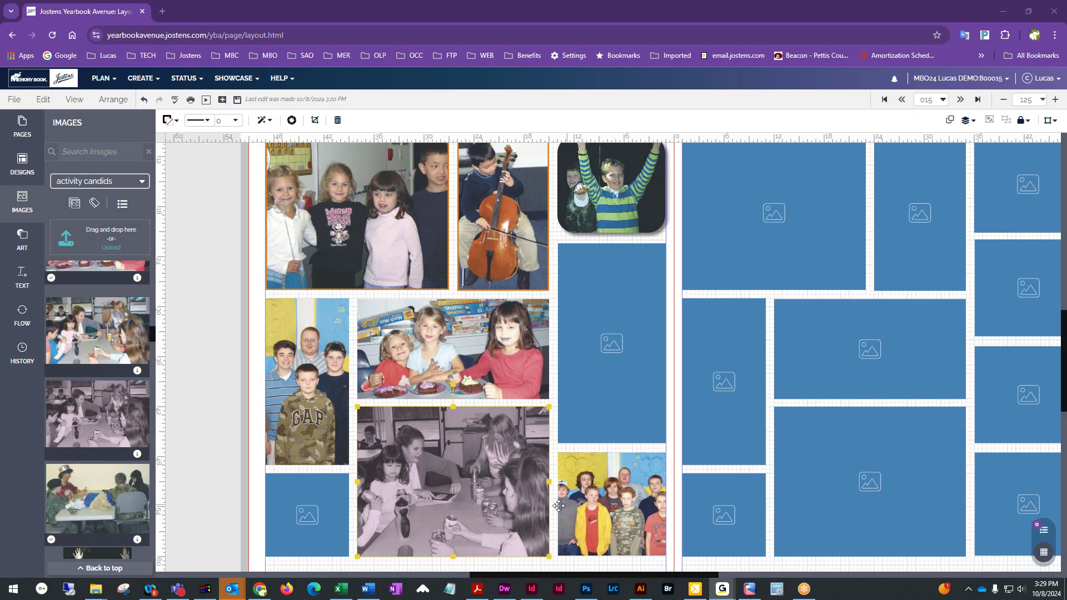
scroll(487, 467, down, 2)
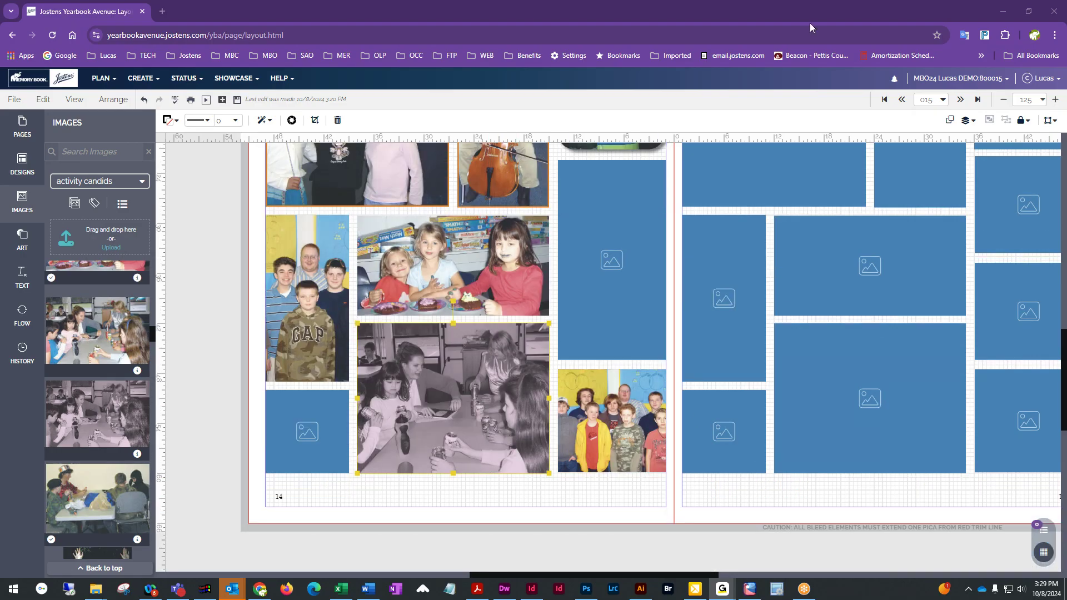
click(1048, 120)
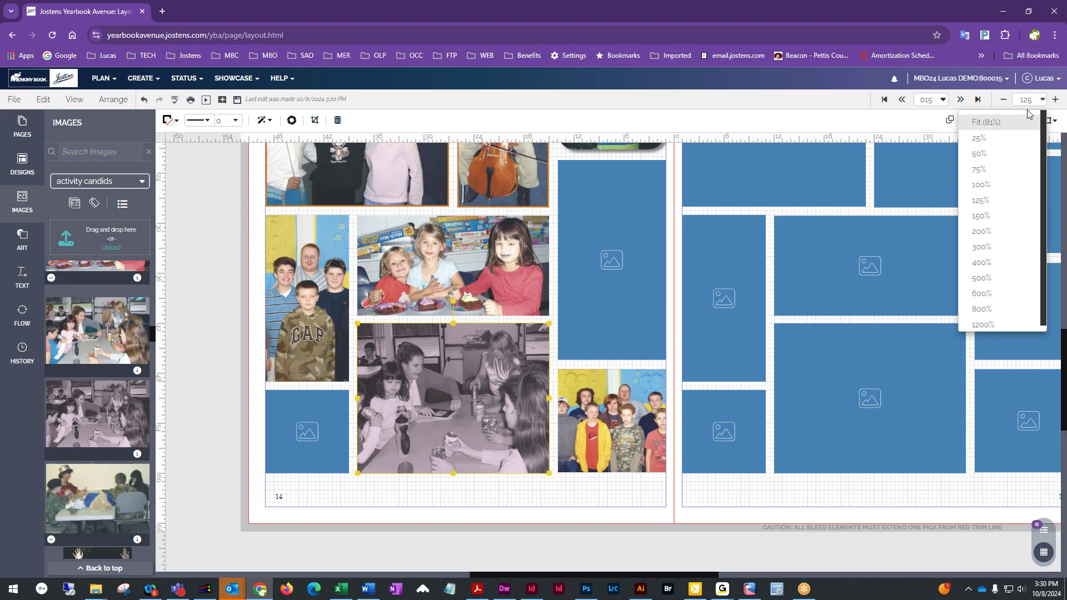
click(995, 123)
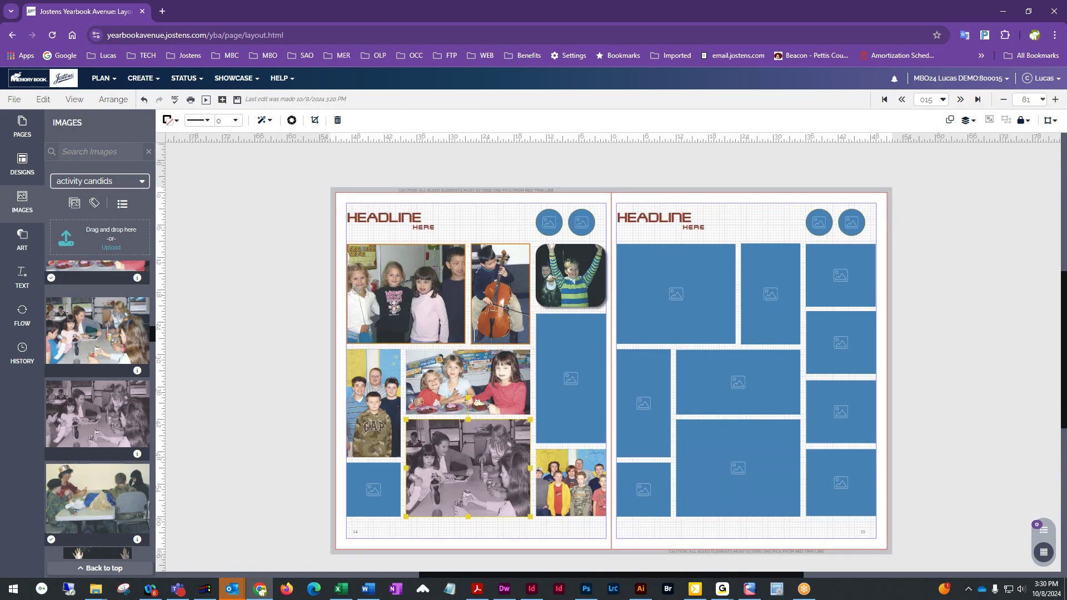
scroll(461, 323, down, 2)
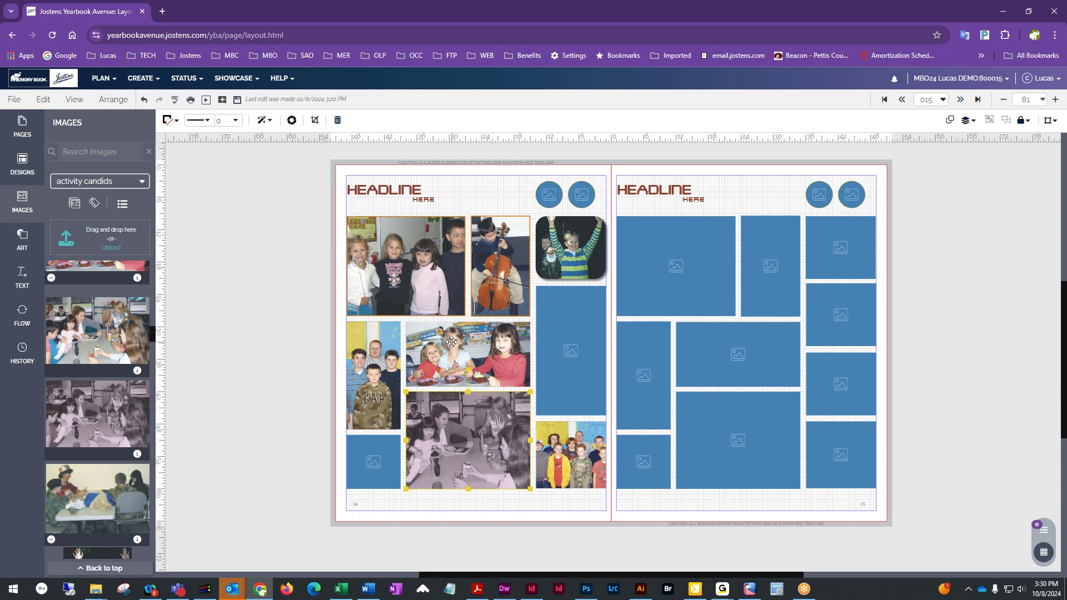
scroll(452, 342, up, 1)
scroll(245, 374, up, 1)
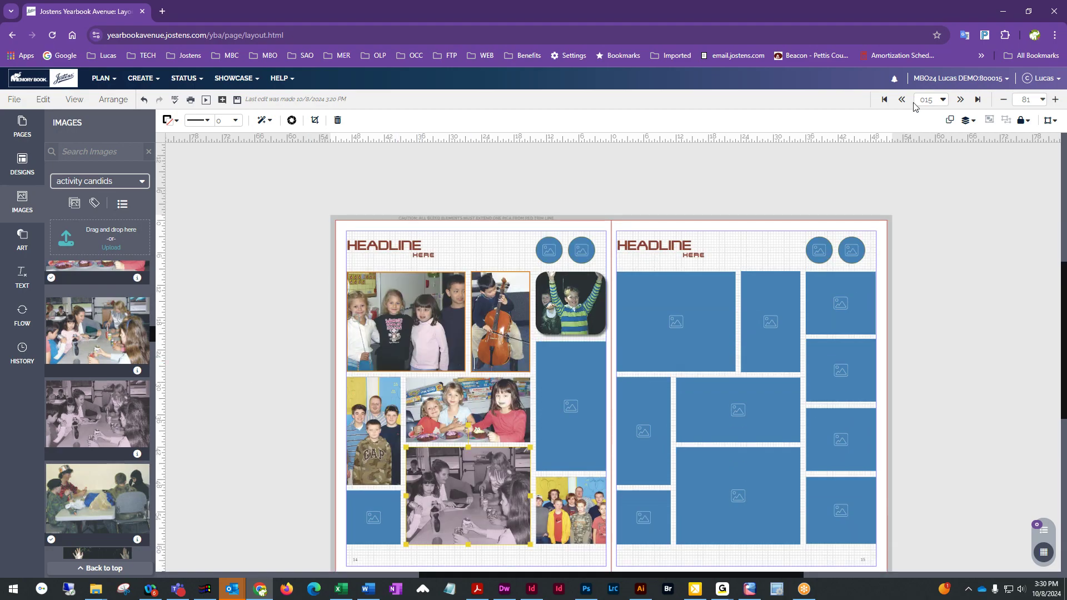
Compare the formatting options offered for the headline text and for the candid photos below it on page 14
click(1054, 100)
click(1054, 100)
click(1054, 101)
click(1054, 100)
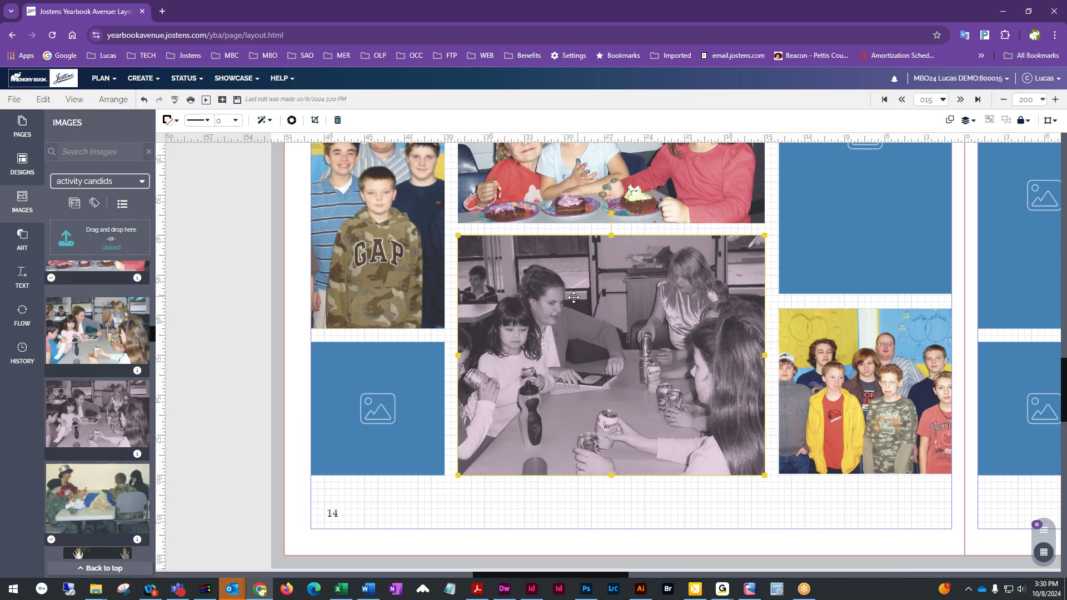
scroll(498, 374, up, 10)
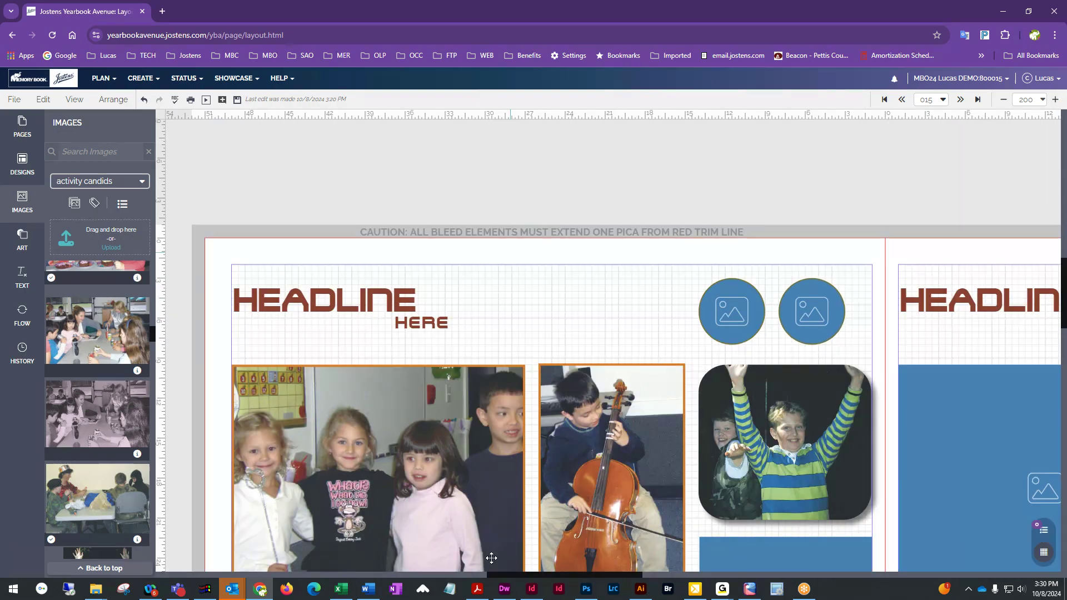
drag(491, 558, 601, 502)
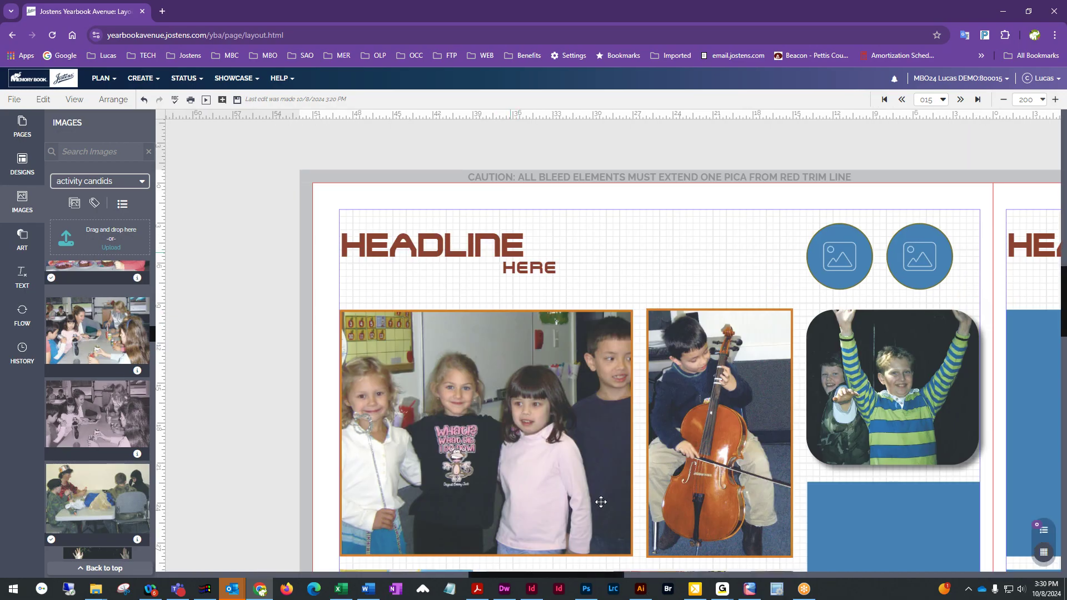
click(443, 236)
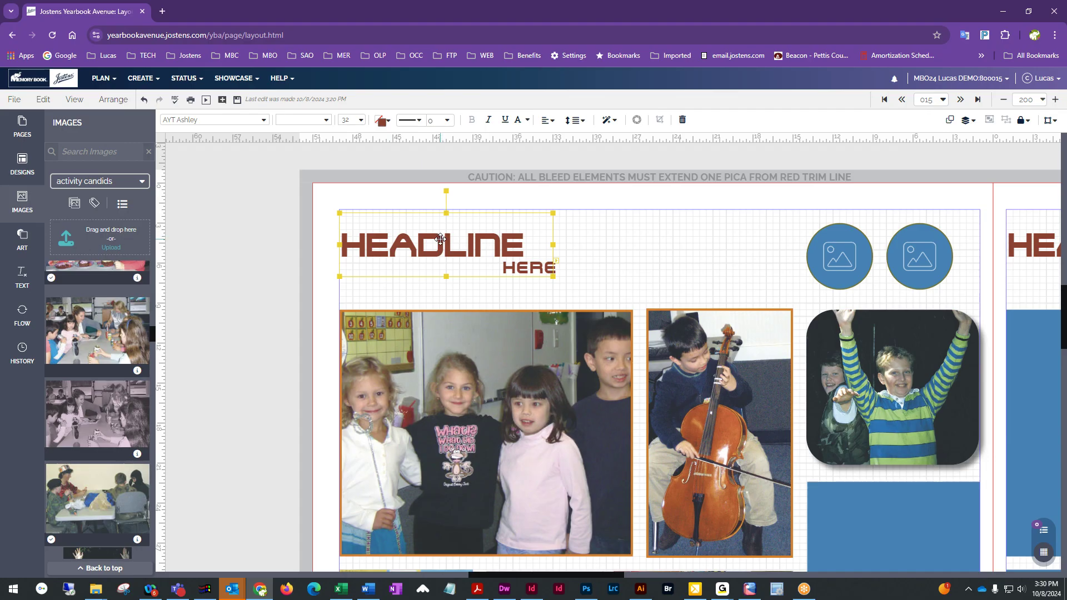
click(408, 292)
click(420, 371)
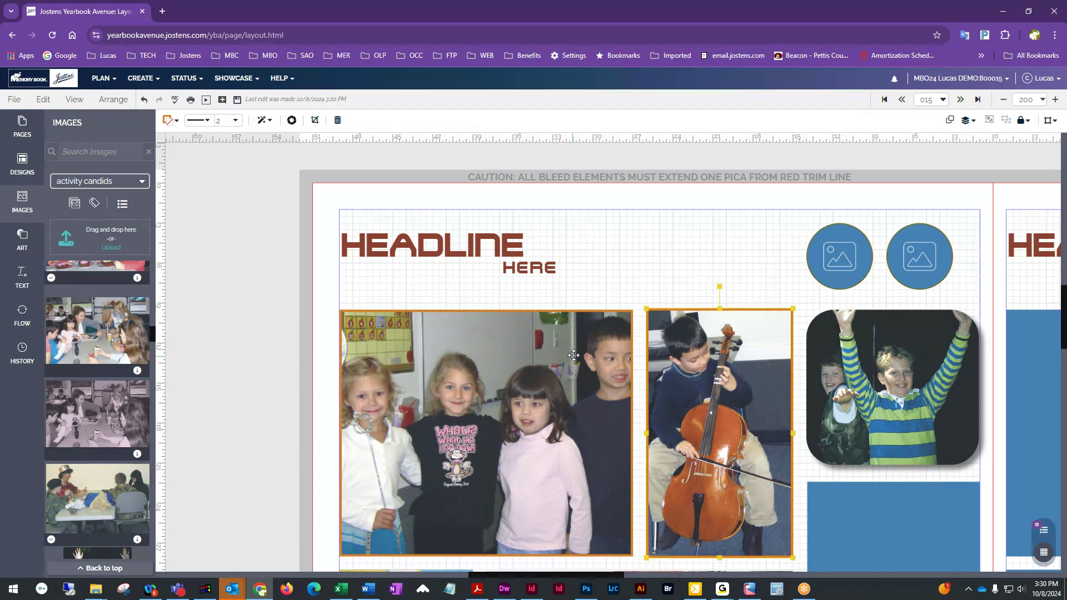
click(631, 278)
click(567, 384)
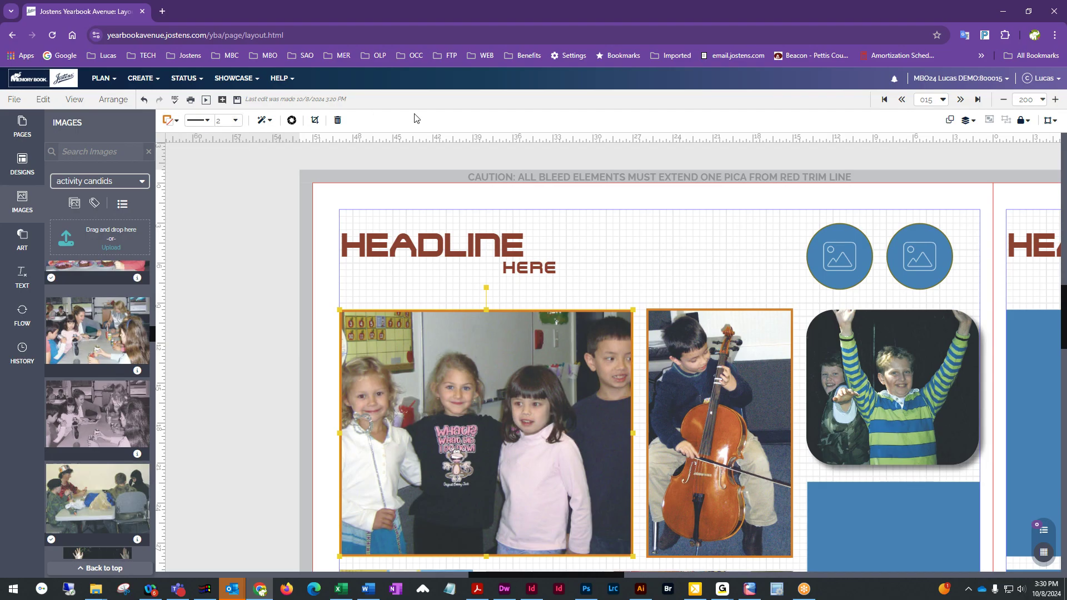
click(631, 253)
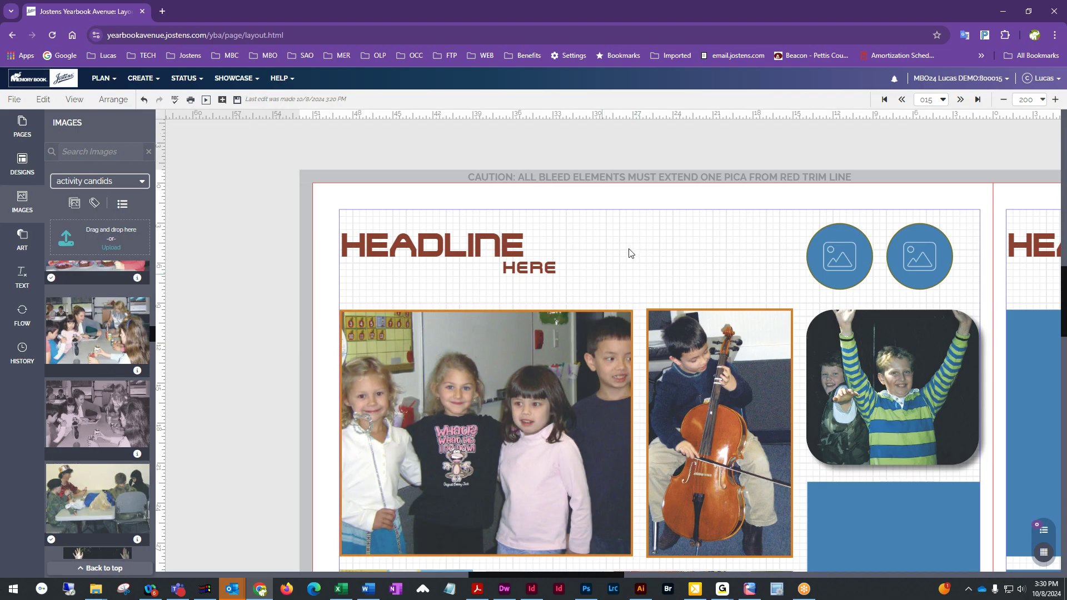
click(590, 361)
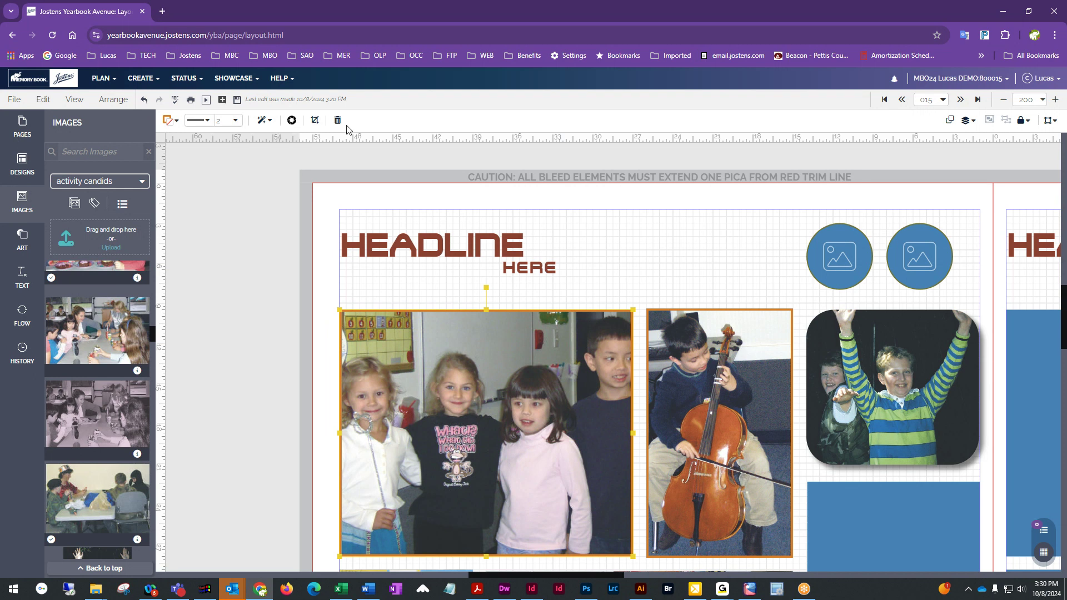
Set the text fill of the word HEADLINE on page 14 to the purple EW Thistle
click(444, 241)
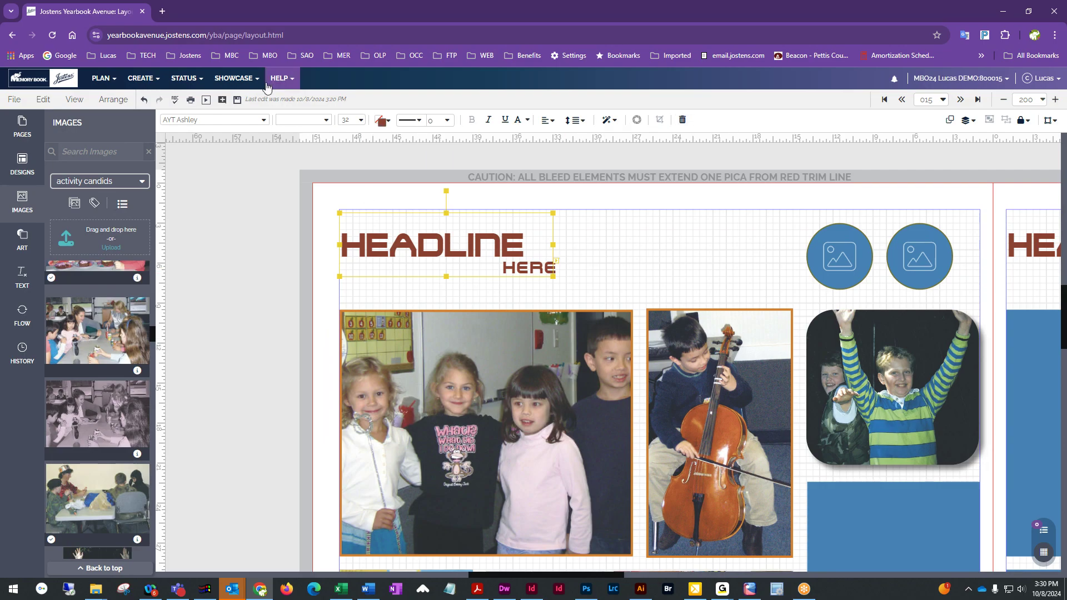
click(264, 120)
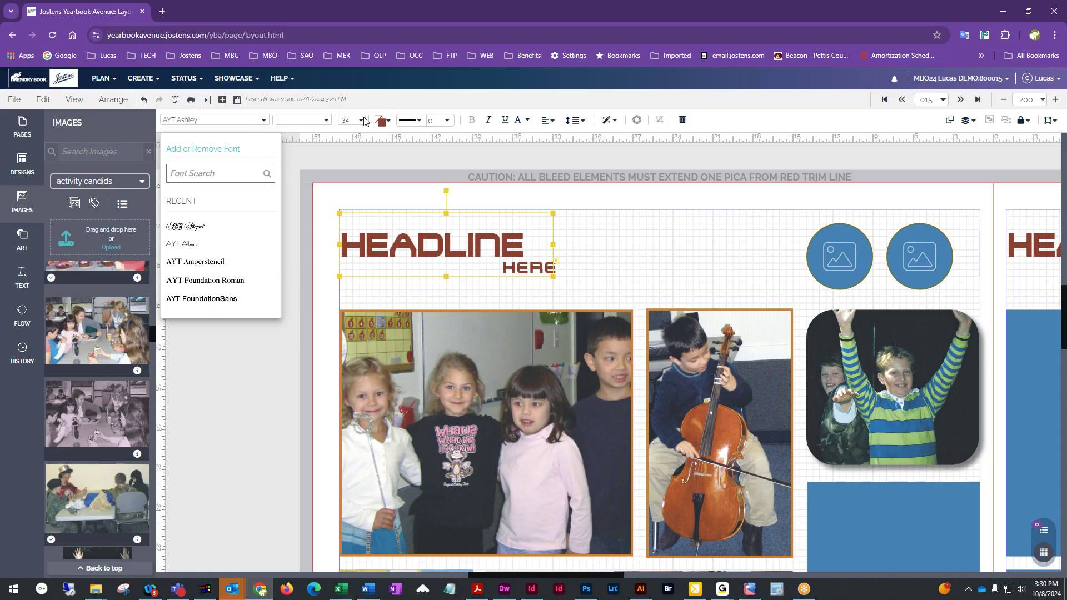
click(382, 120)
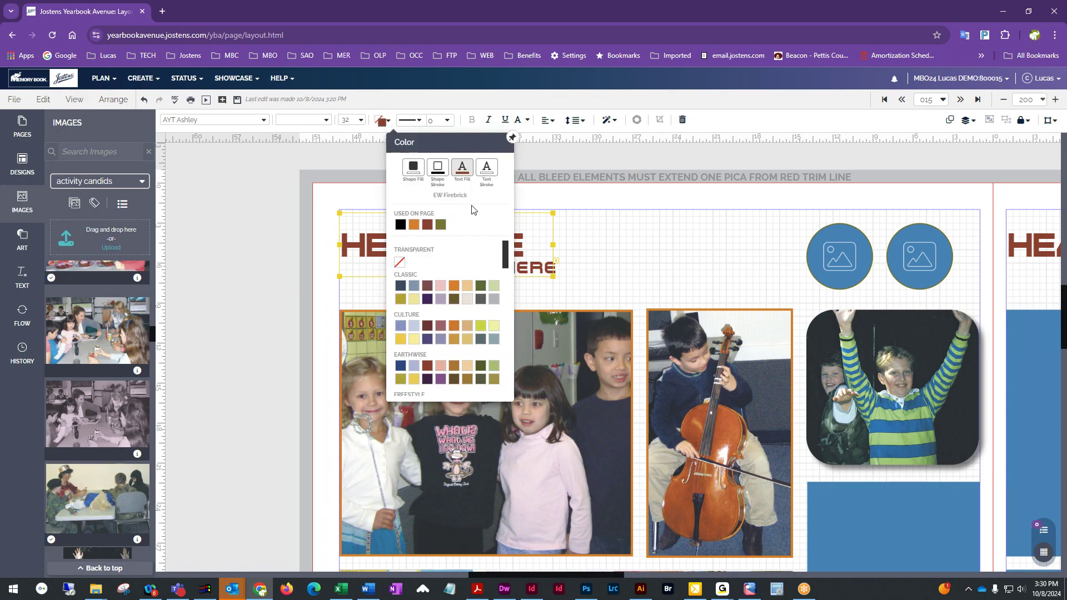
scroll(452, 370, down, 1)
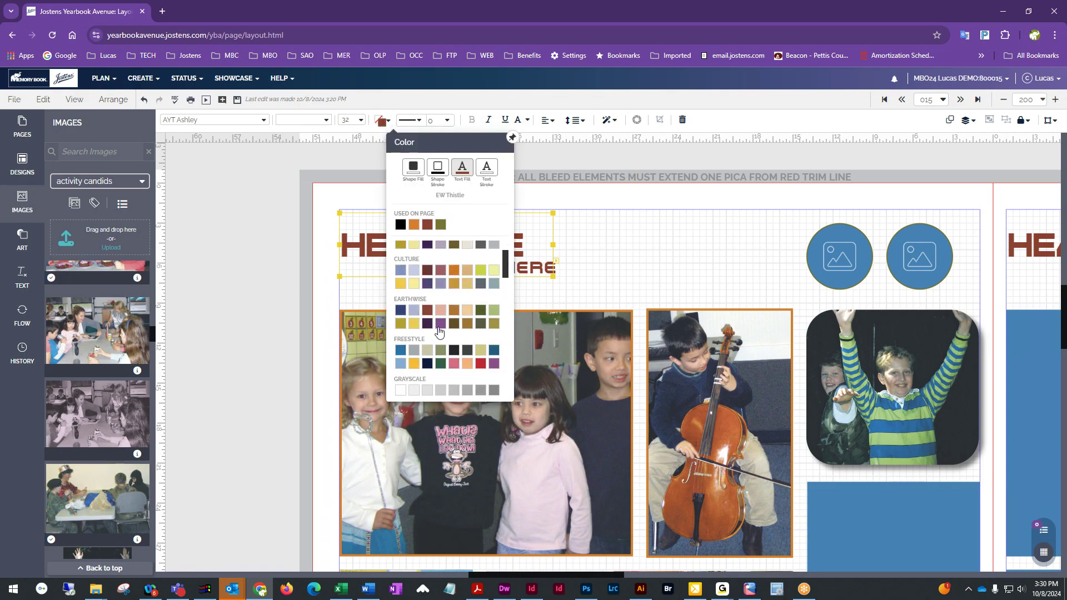
click(443, 327)
Set the text fill of the word HERE to EW Thistle and nudge it slightly down and to the right
click(531, 275)
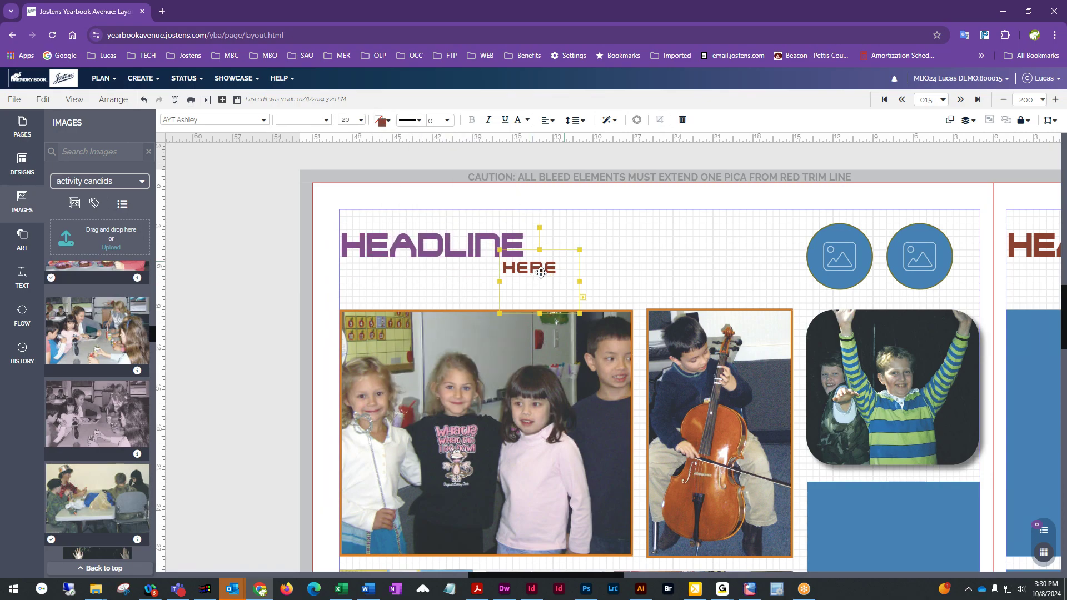
click(382, 120)
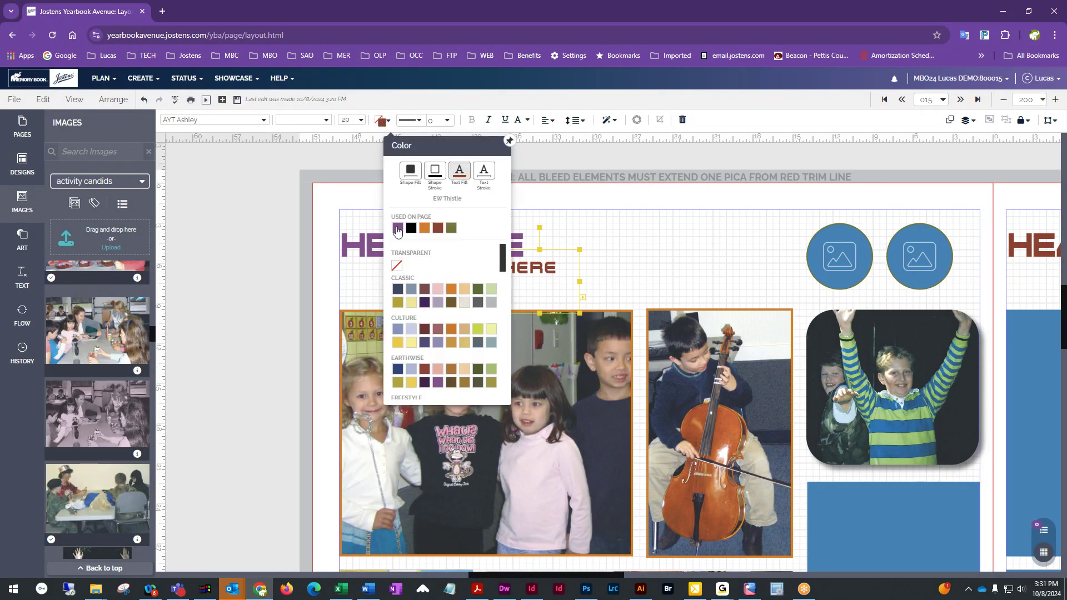
click(412, 234)
click(662, 255)
drag(525, 262, 527, 265)
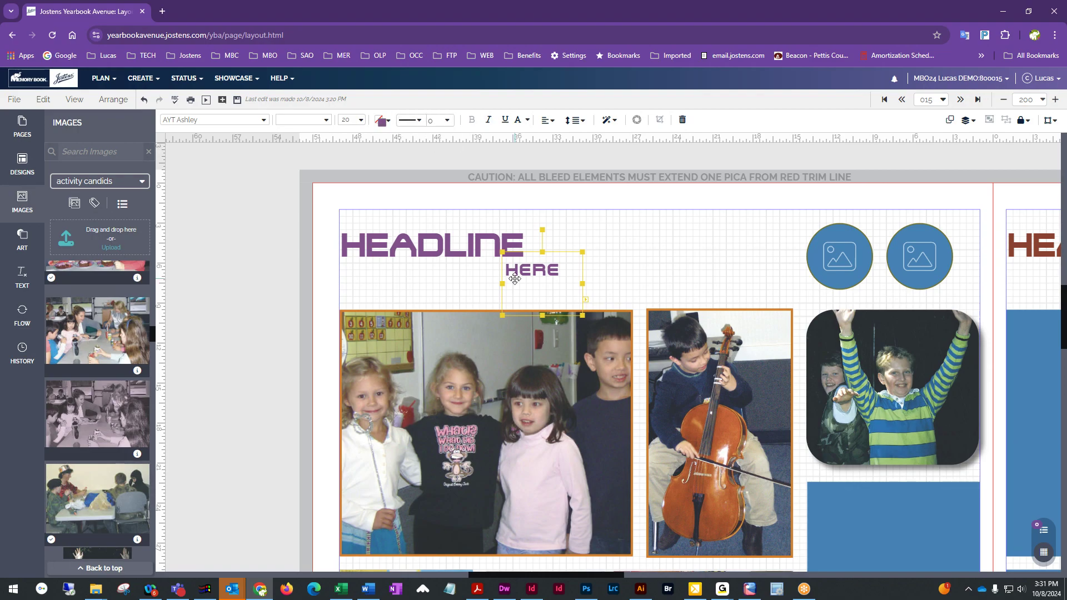
Add a 1 pt stroke to the HEADLINE text box on page 14
click(521, 268)
click(422, 121)
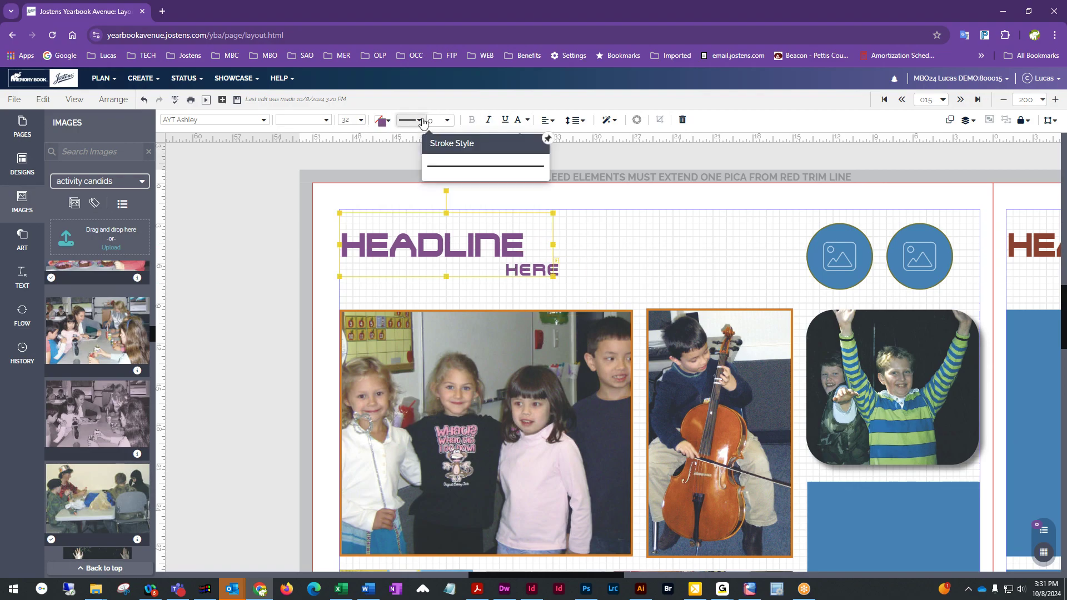
click(442, 121)
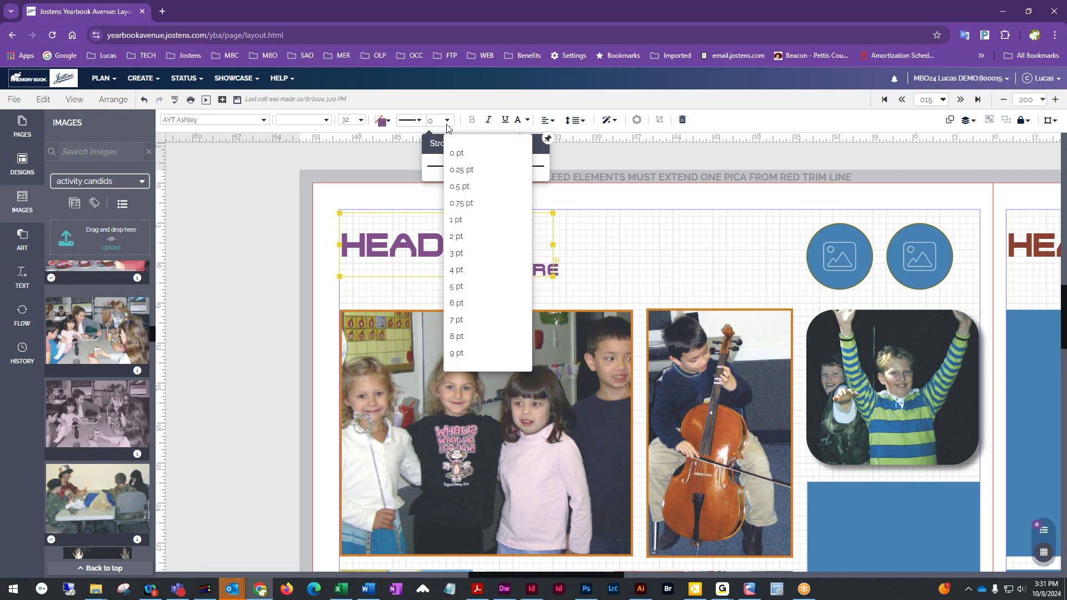
click(464, 221)
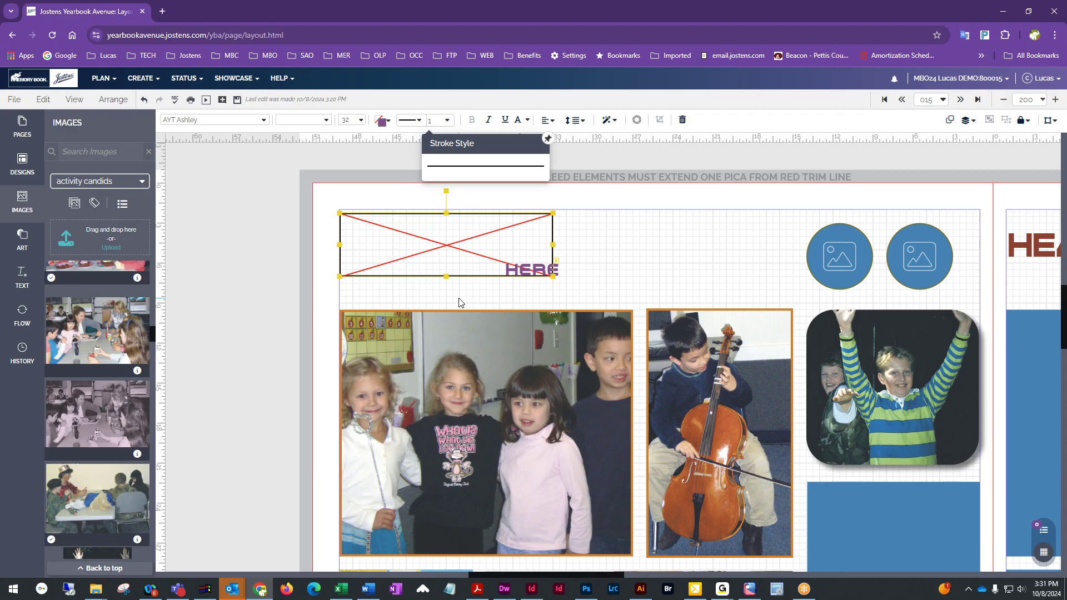
Enlarge the HEADLINE text box slightly downward and to the right so its border encloses the word HERE
drag(446, 276, 448, 279)
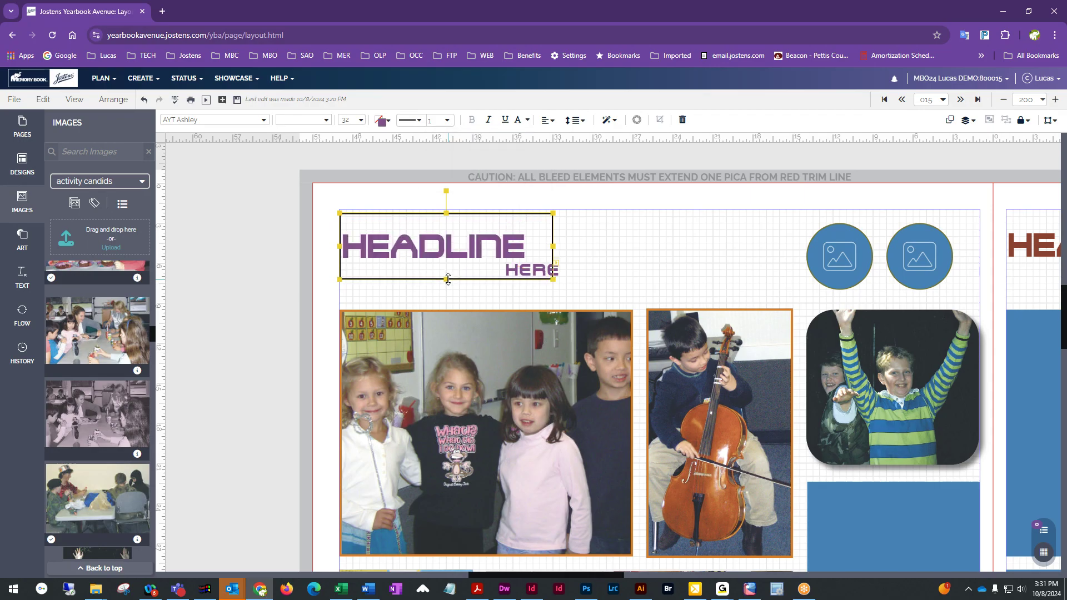
click(556, 249)
click(549, 248)
drag(552, 247, 566, 246)
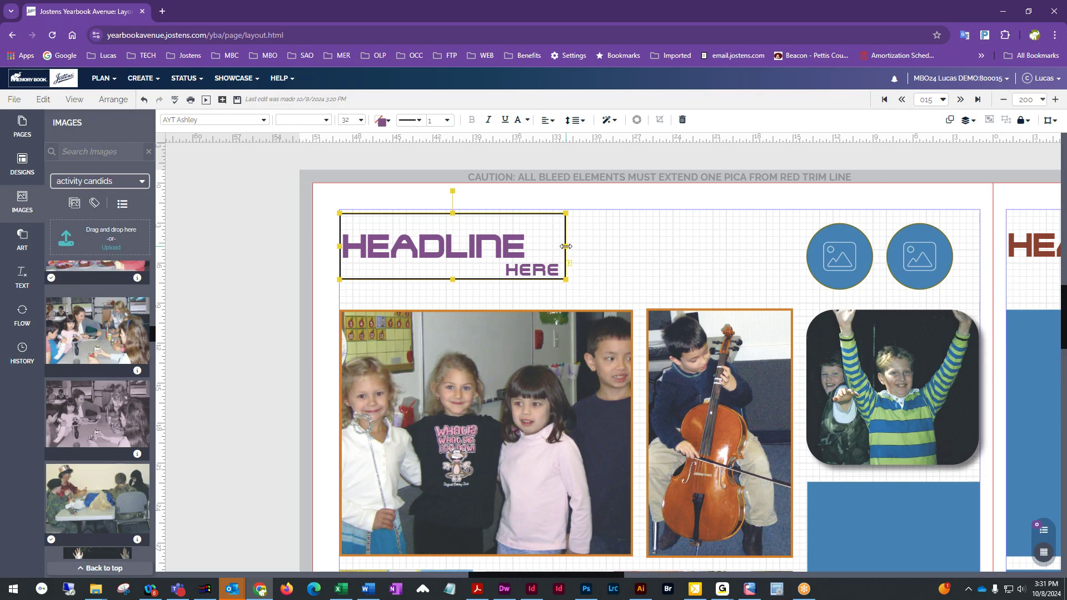
click(595, 251)
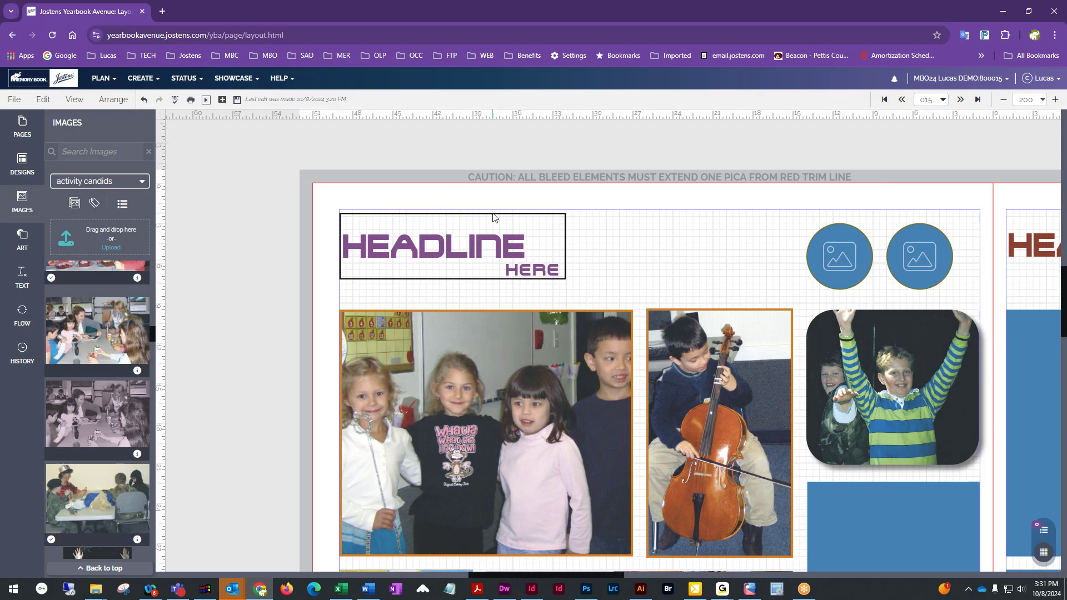
Set the text fill of the word HEADLINE to the orange already used on the page
click(469, 218)
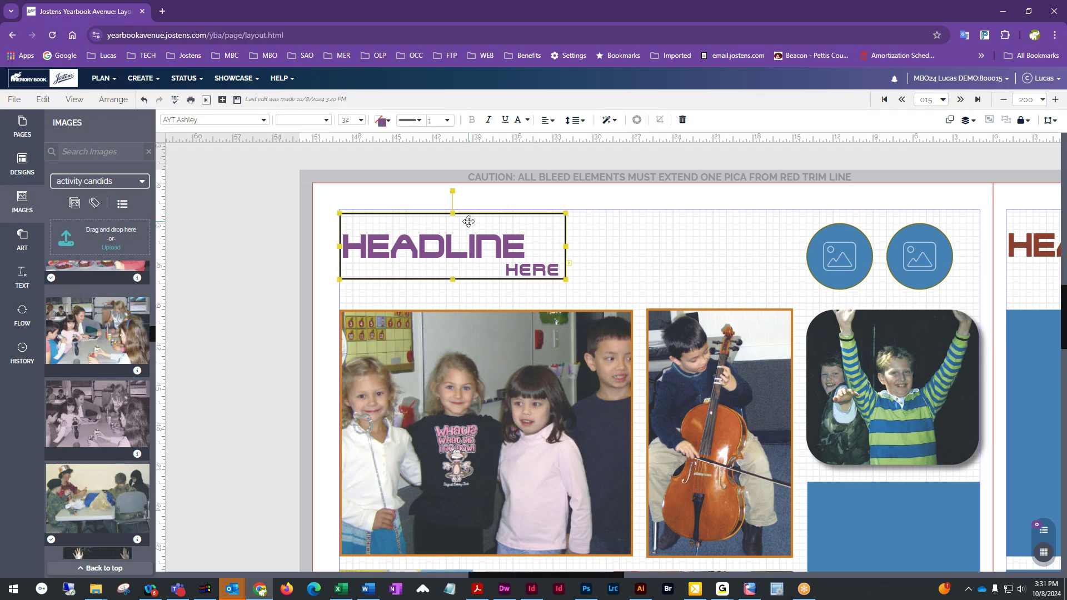
click(382, 121)
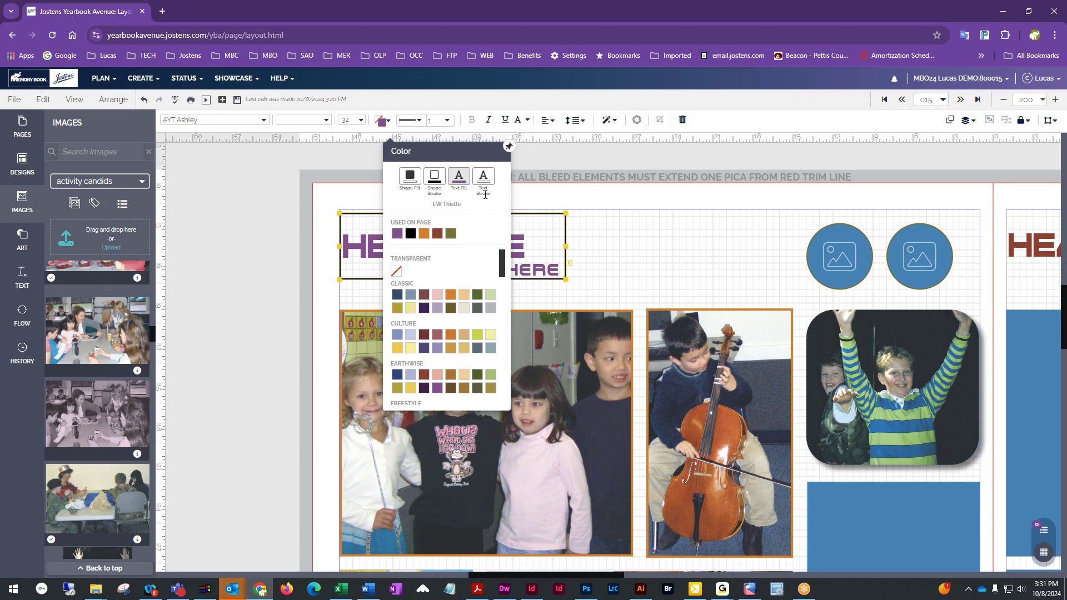
click(483, 178)
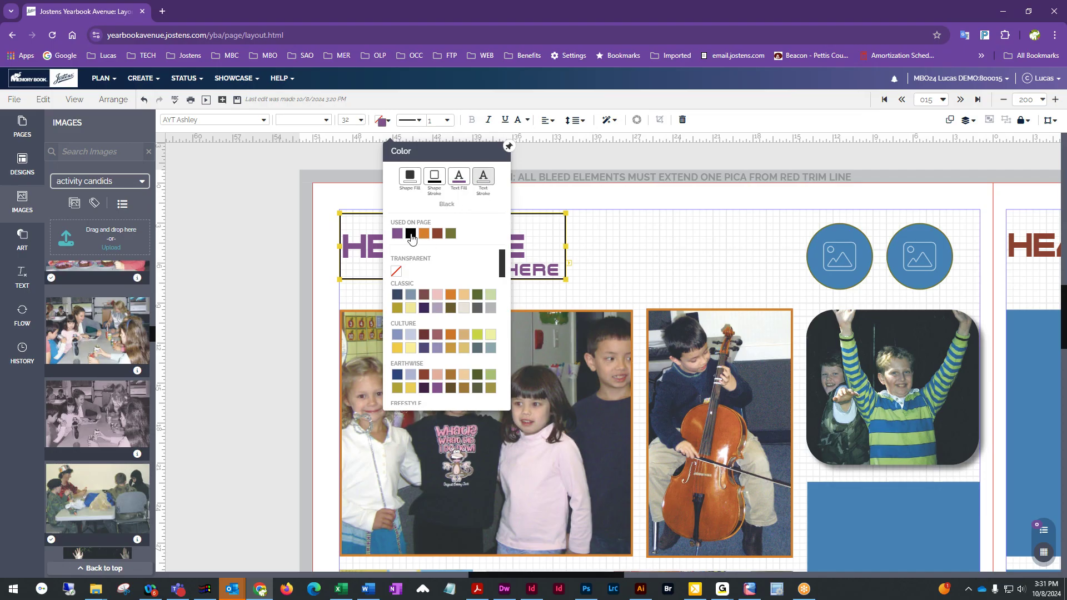
click(459, 179)
click(424, 233)
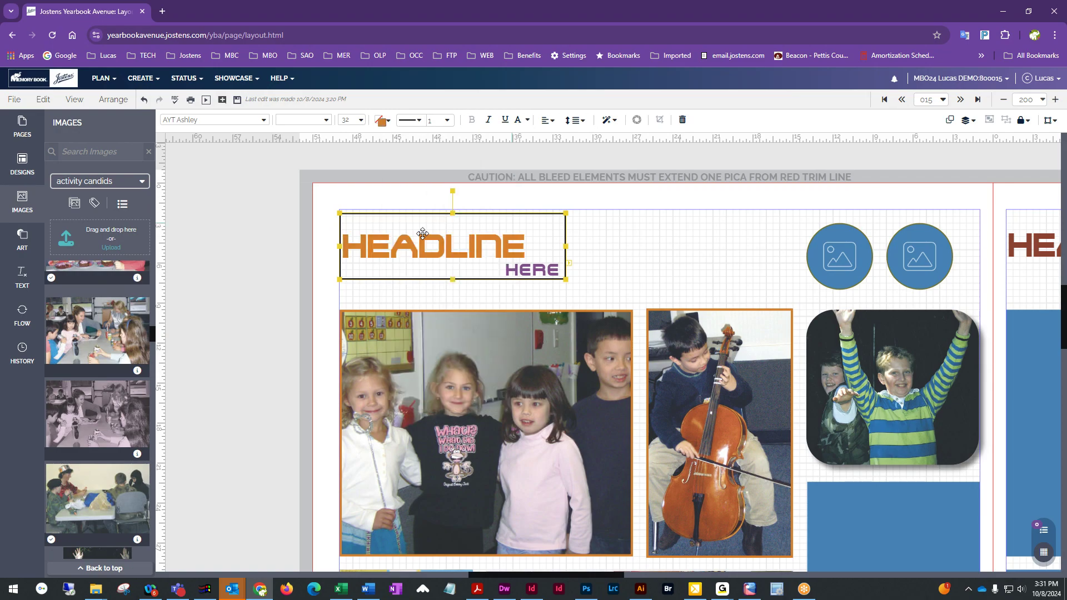
Recolor the word HERE with the same orange text fill as HEADLINE
click(512, 266)
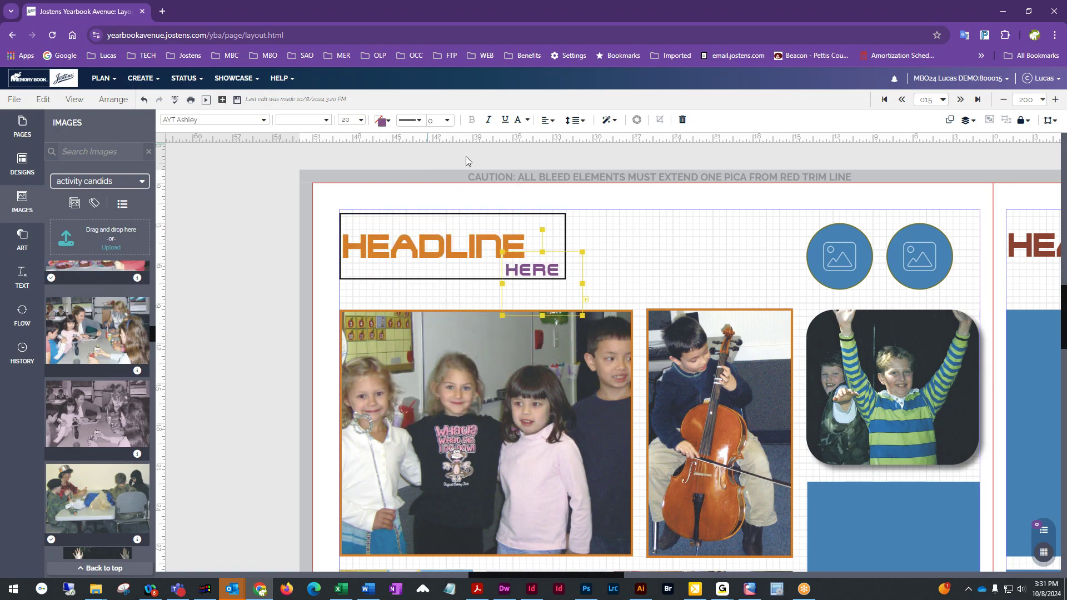
click(382, 122)
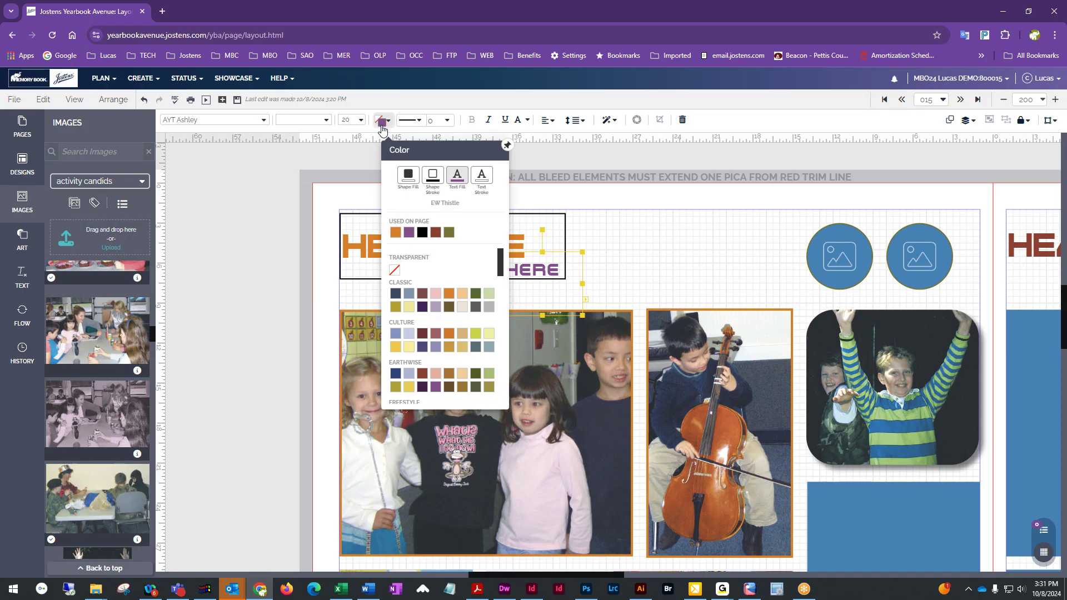
click(396, 233)
click(393, 231)
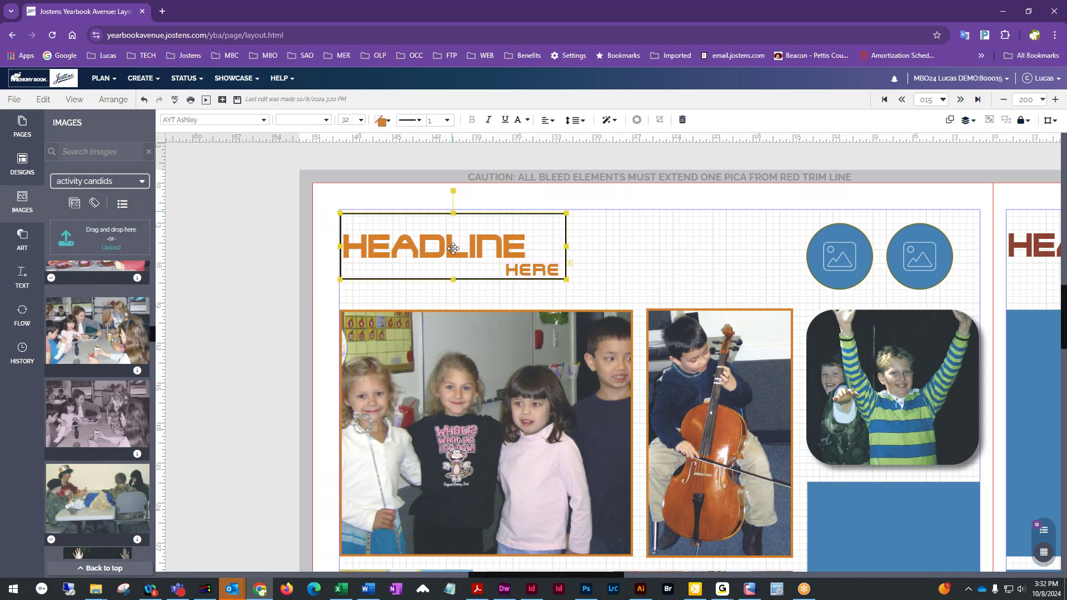
Add a purple text stroke from the Earthwise colors to the word HEADLINE, and apply the same purple text stroke to HERE
click(382, 120)
click(483, 173)
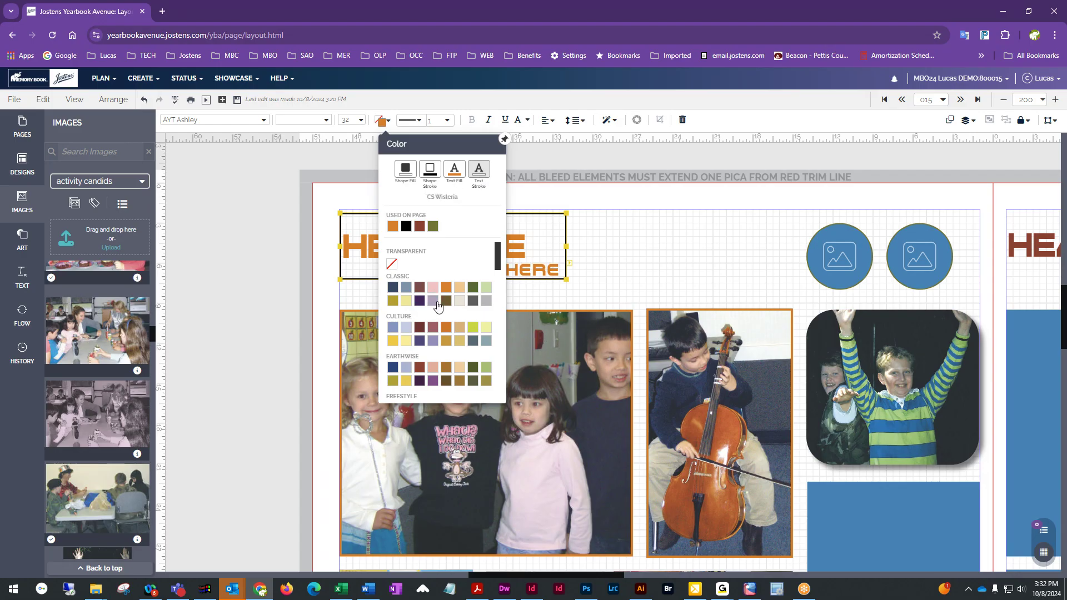
click(432, 382)
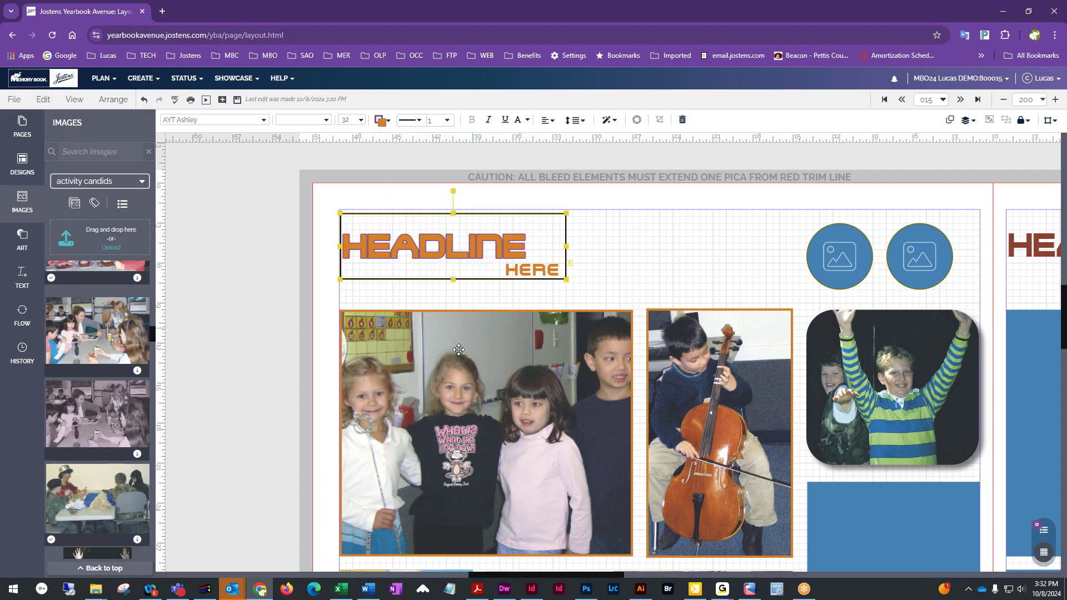
click(533, 267)
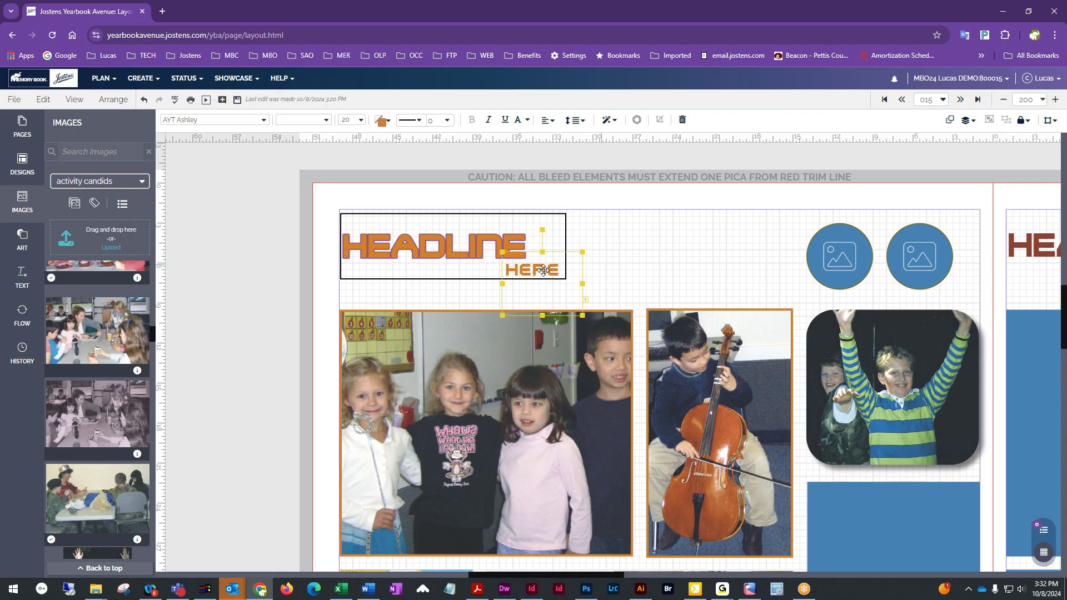
click(383, 124)
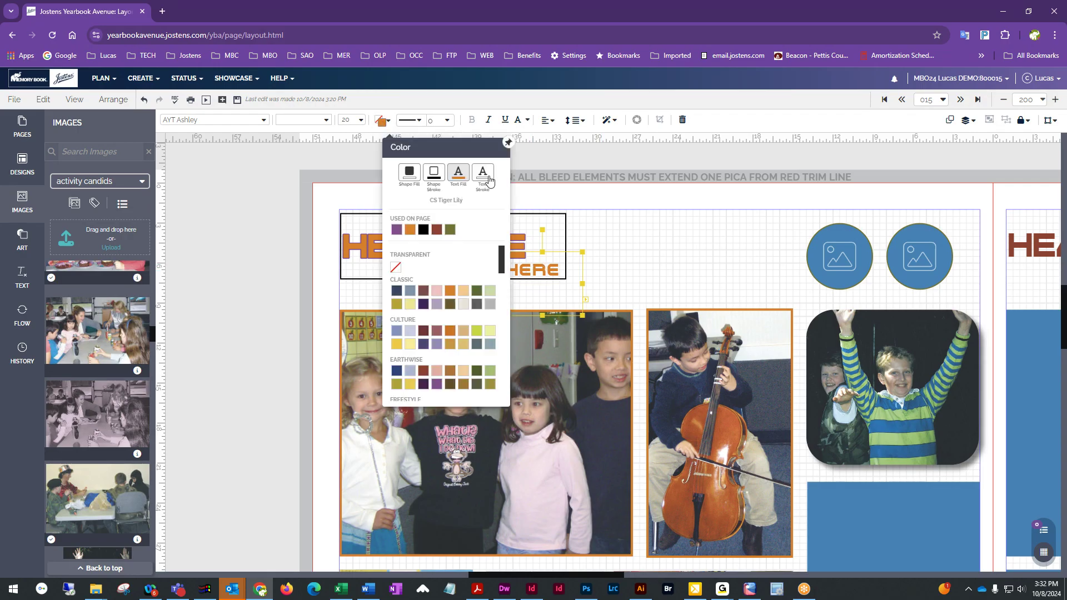
click(483, 175)
click(397, 230)
Fill the HEADLINE text box with the orange already used on the page as its shape fill
click(555, 214)
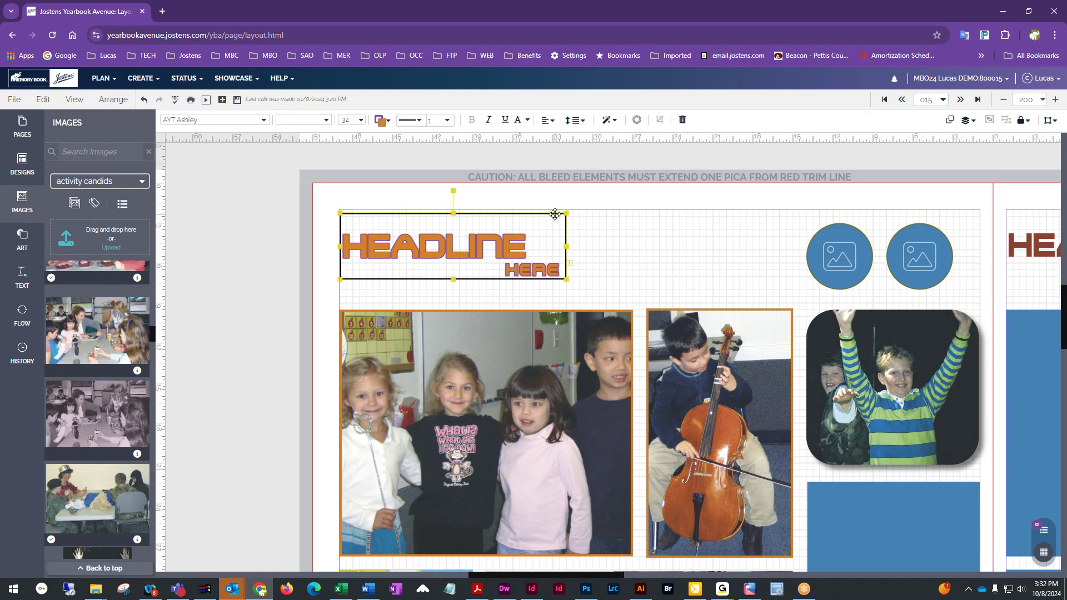
click(382, 123)
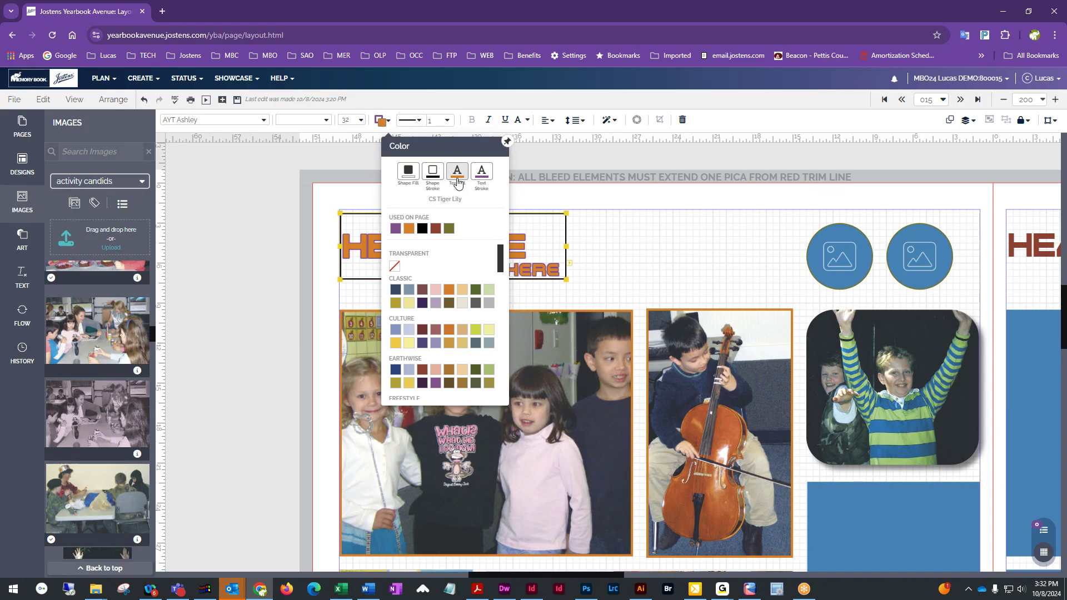
click(407, 177)
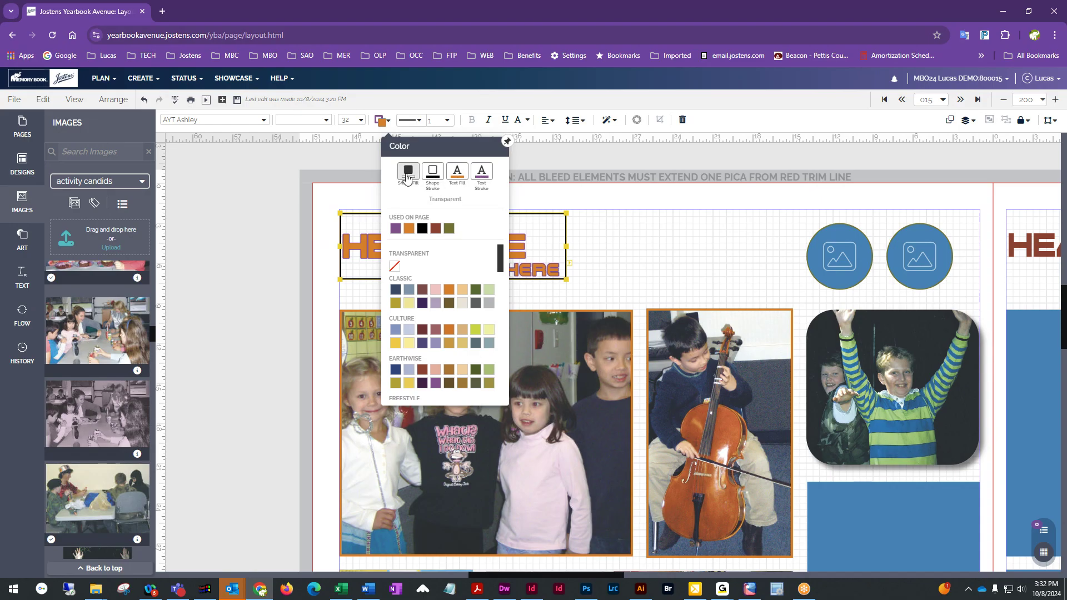
click(408, 231)
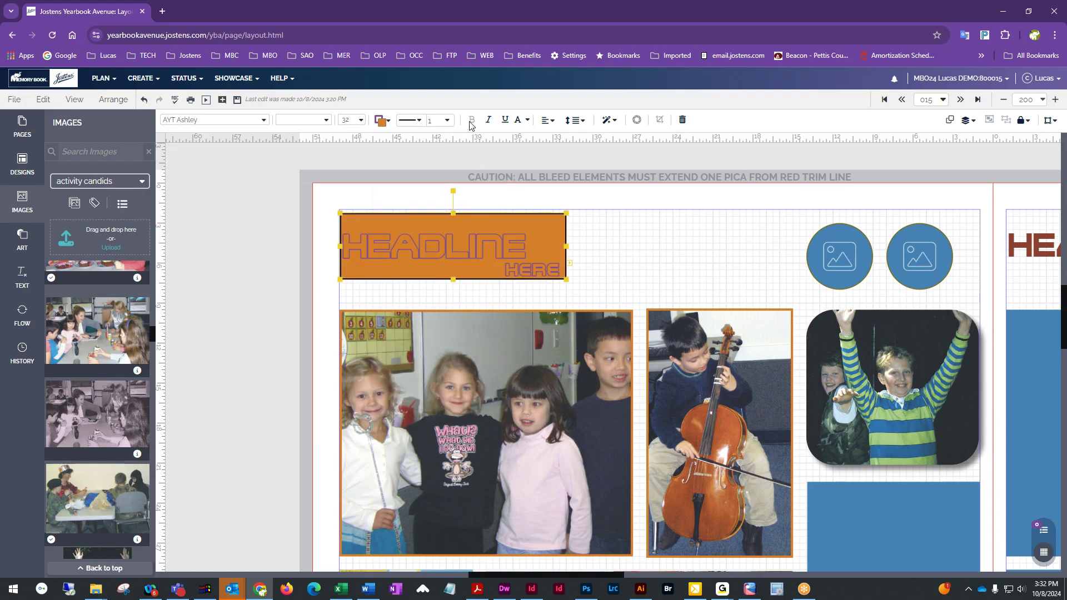
Change the HEADLINE text box's shape stroke to the purple used for the text stroke
click(381, 121)
click(433, 173)
click(421, 229)
click(679, 256)
click(504, 241)
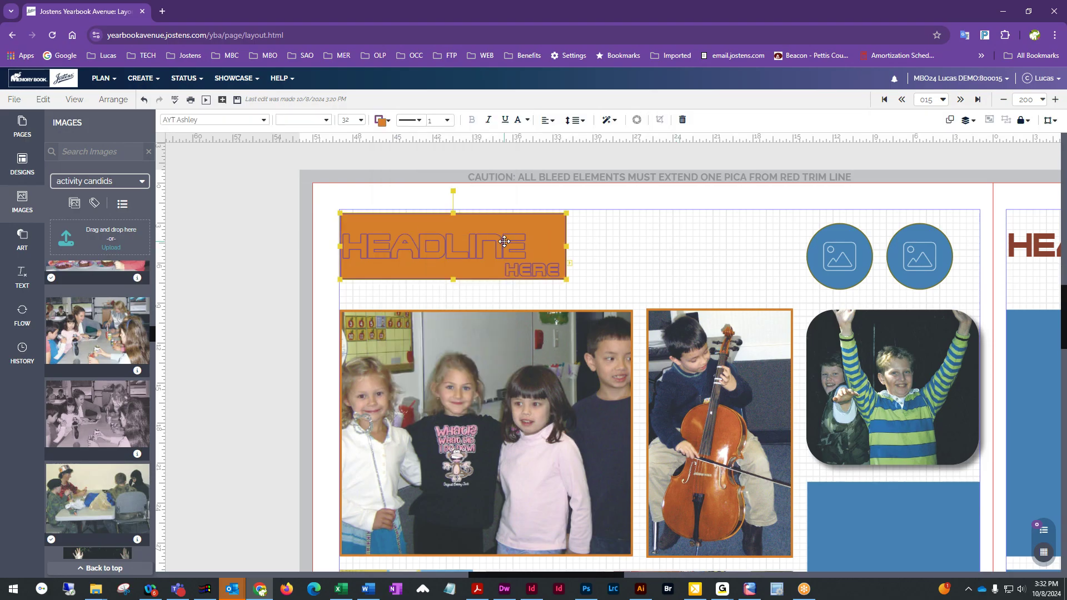
Set the HEADLINE box's stroke thickness to 3 pt and enlarge the box to the right and slightly downward
click(445, 120)
click(457, 254)
drag(566, 246, 596, 246)
drag(468, 279, 468, 285)
click(550, 261)
click(411, 233)
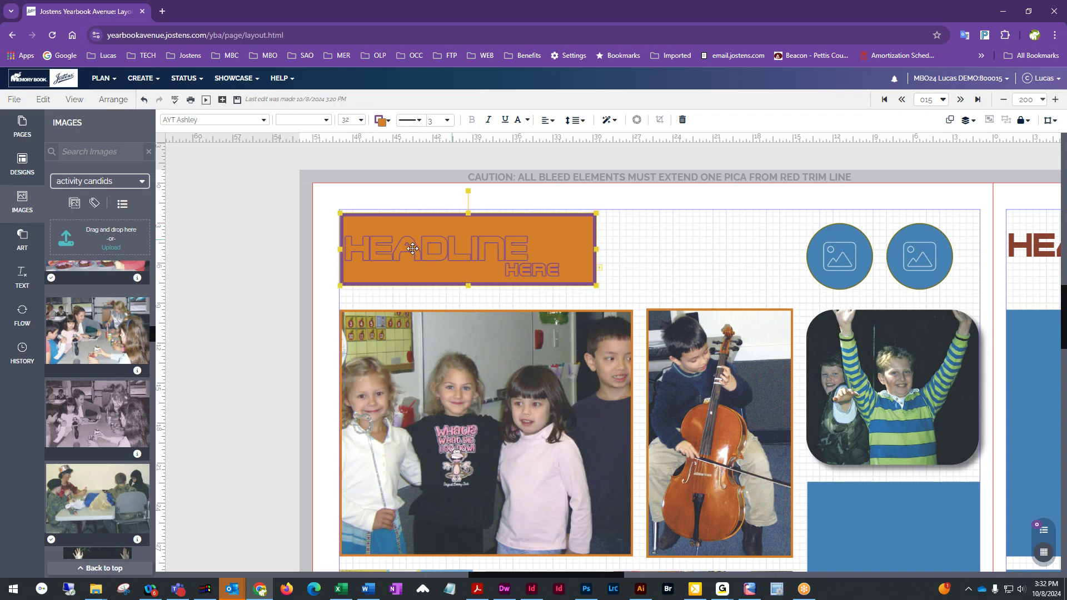
click(381, 120)
click(556, 191)
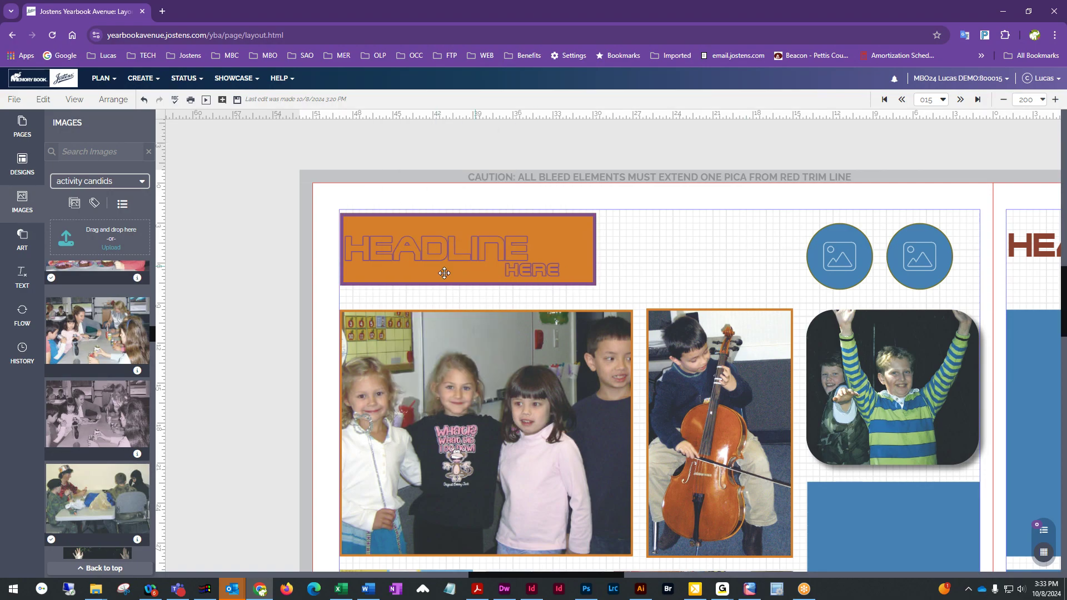
Move the word HERE slightly right within the orange box and nudge the HEADLINE box up to the page margin
click(569, 253)
drag(572, 252, 588, 253)
drag(451, 239, 448, 233)
click(640, 241)
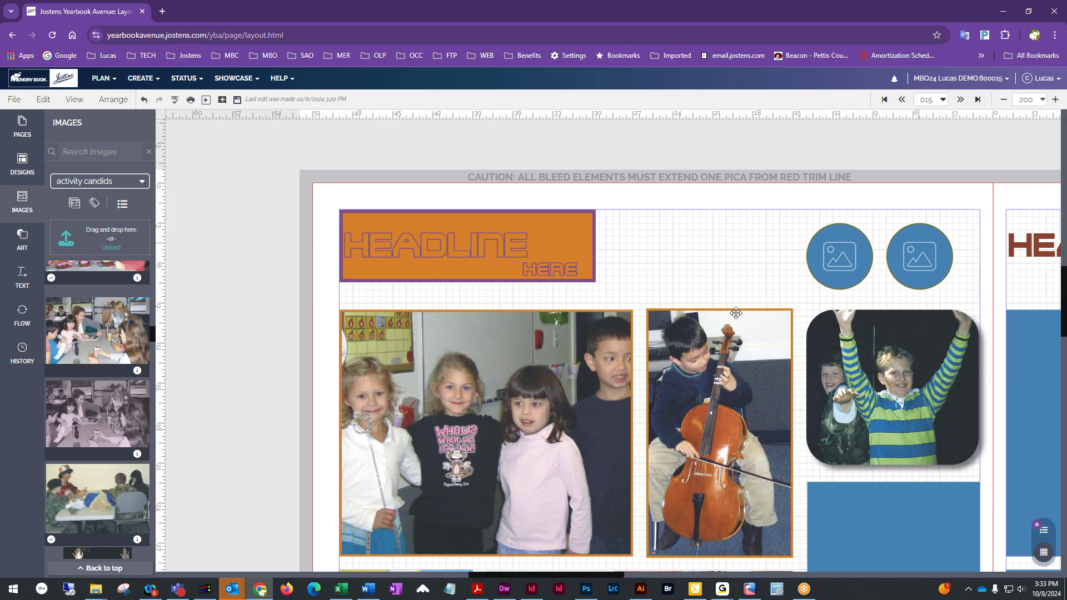
Delete the empty image frame in the lower-left corner of page 14, above the page number
click(1006, 101)
click(1007, 101)
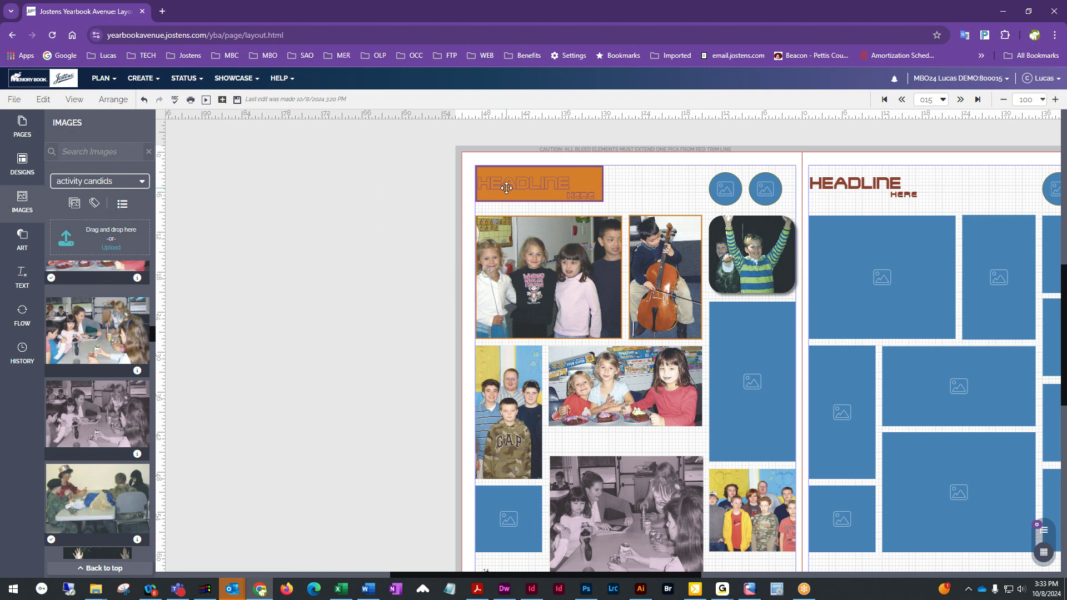
click(547, 186)
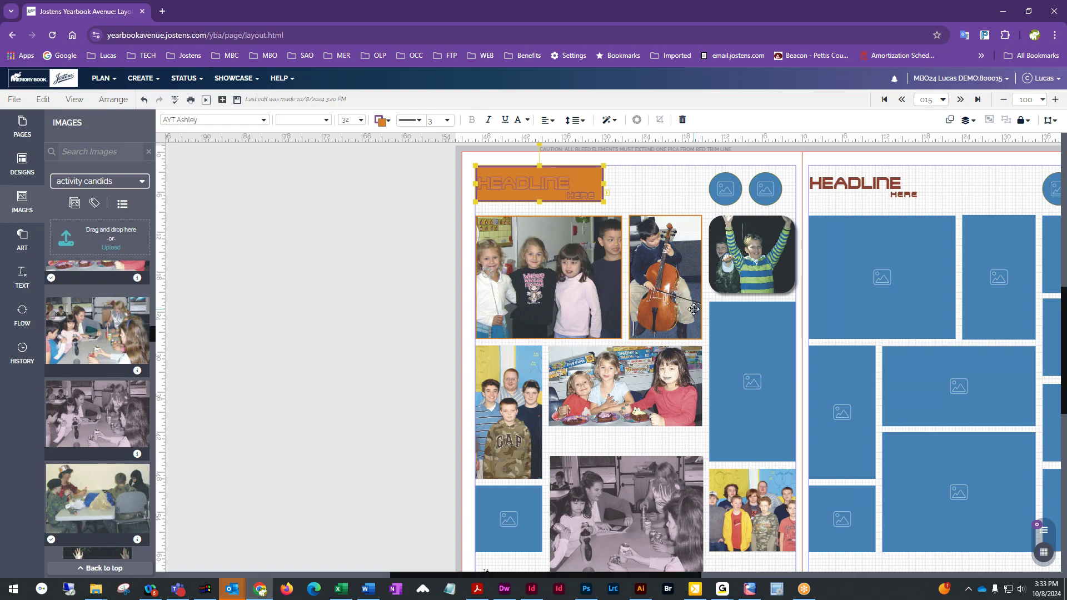
scroll(694, 310, down, 1)
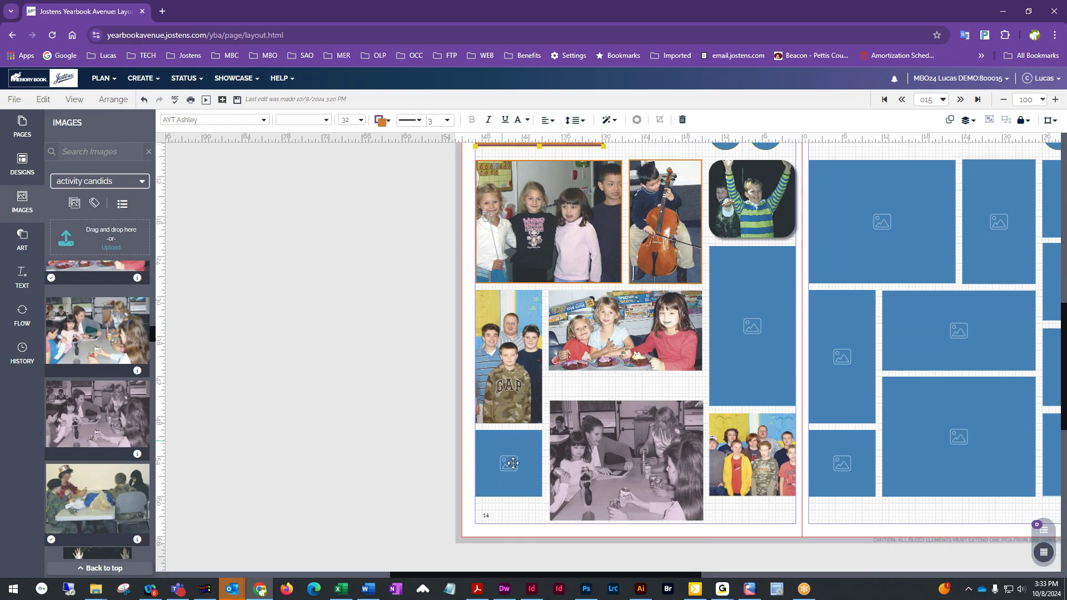
click(507, 443)
key(Delete)
scroll(506, 443, up, 1)
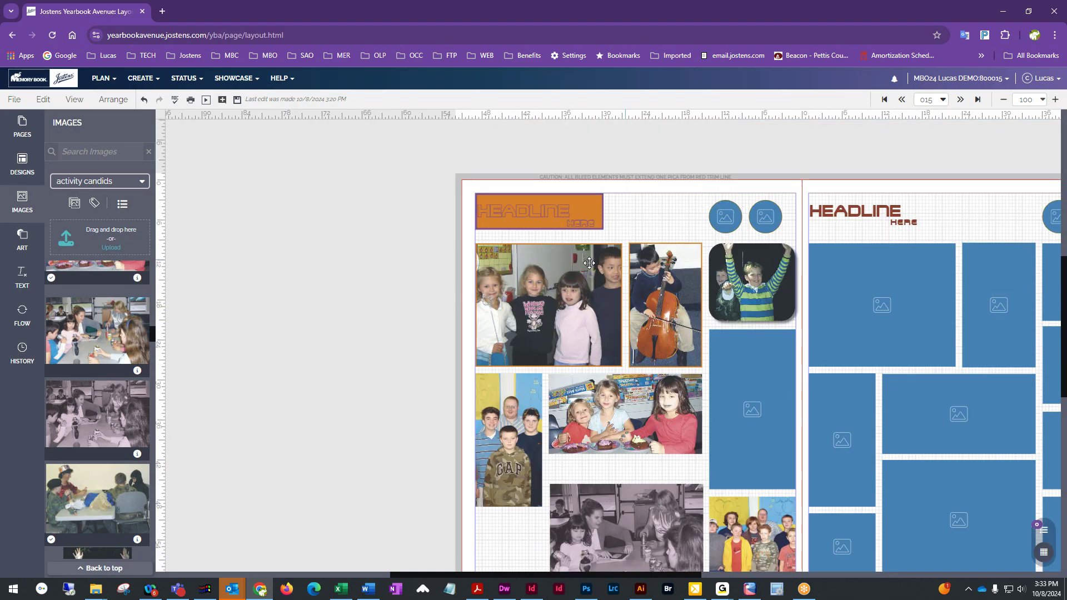
Extend the photo of the three girls with cupcakes downward to close the gap above the grayscale photo
click(642, 440)
drag(626, 454, 626, 479)
click(301, 438)
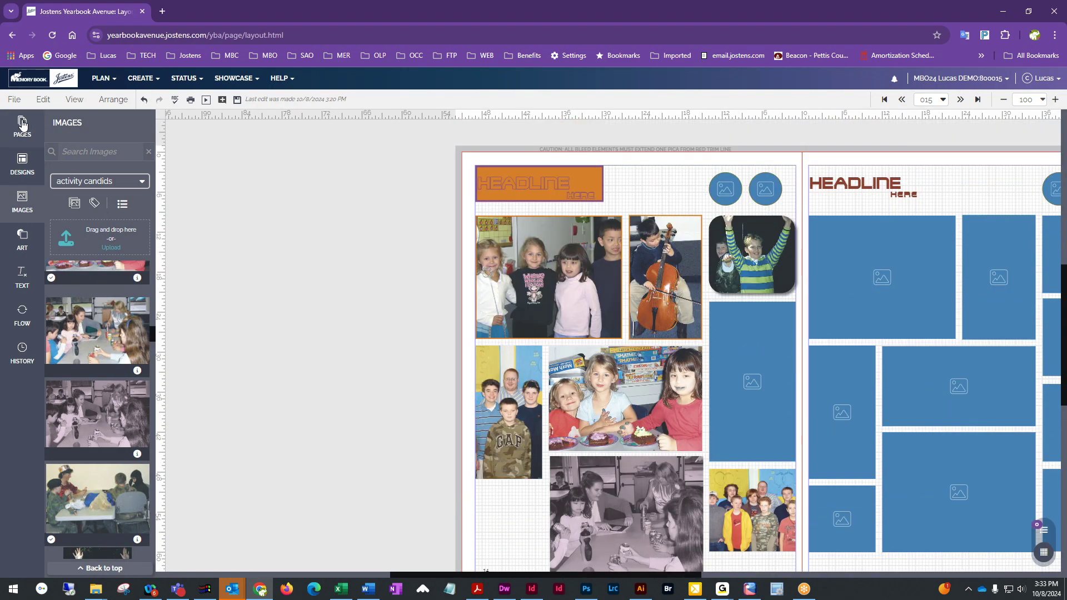
Add a square shape at the lower-left bleed corner of page 14 over the page number and stretch it slightly upward
click(17, 240)
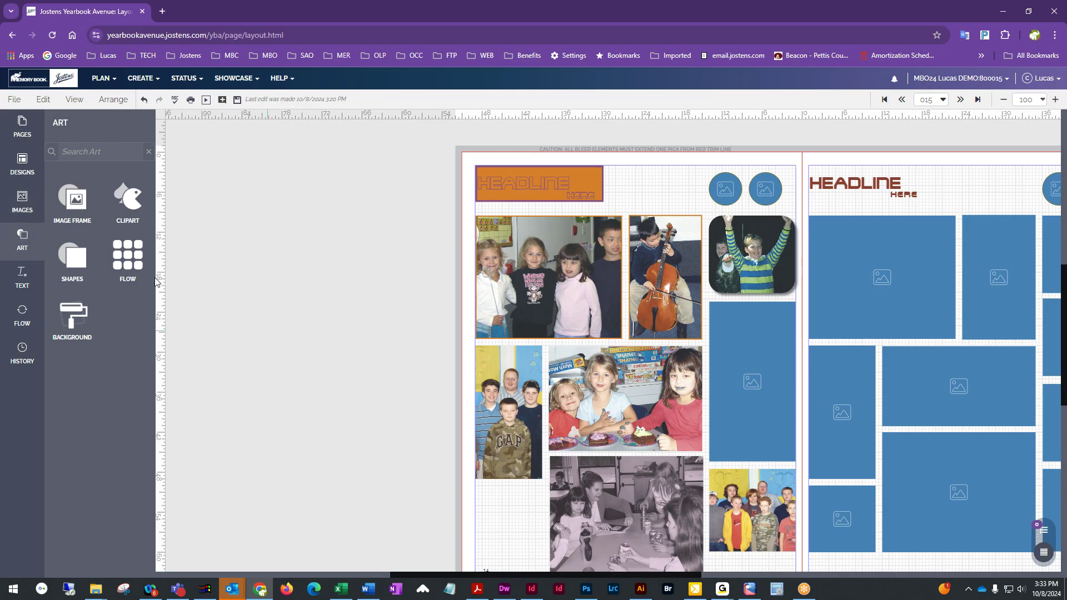
scroll(489, 406, down, 1)
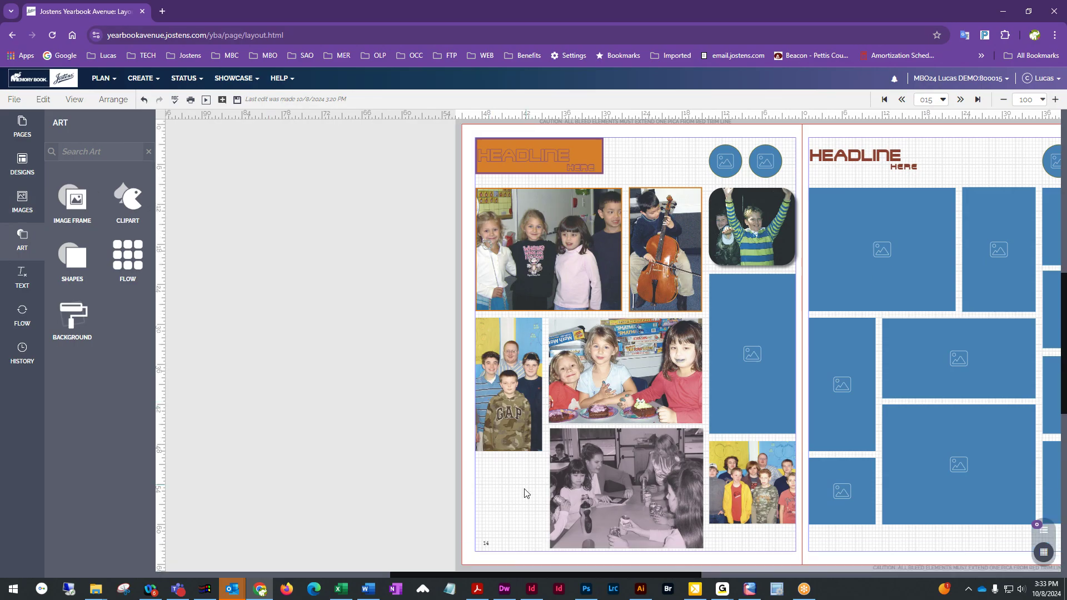
click(71, 204)
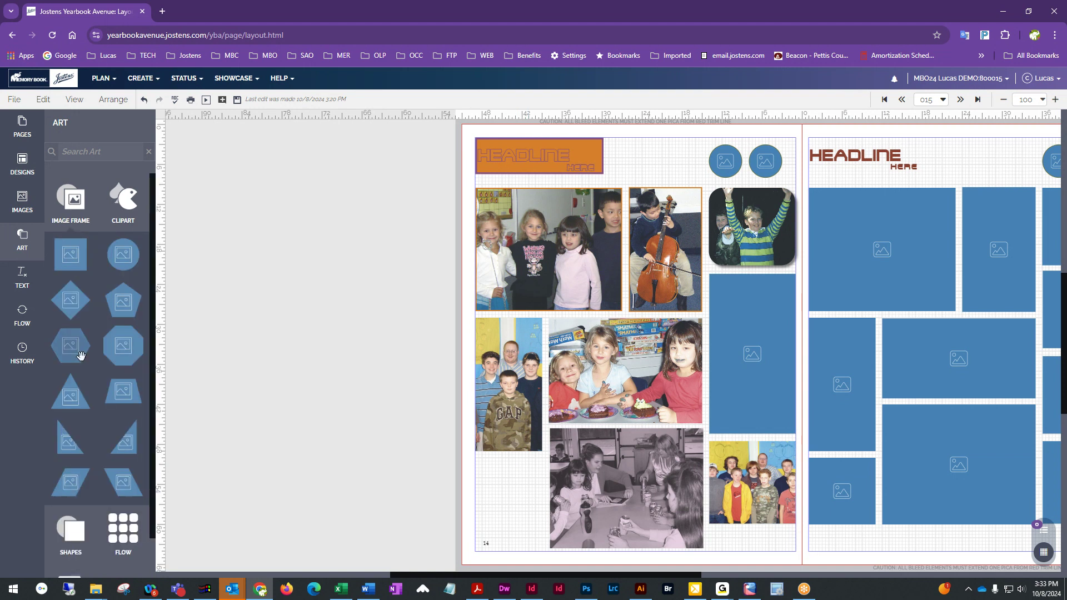
click(85, 210)
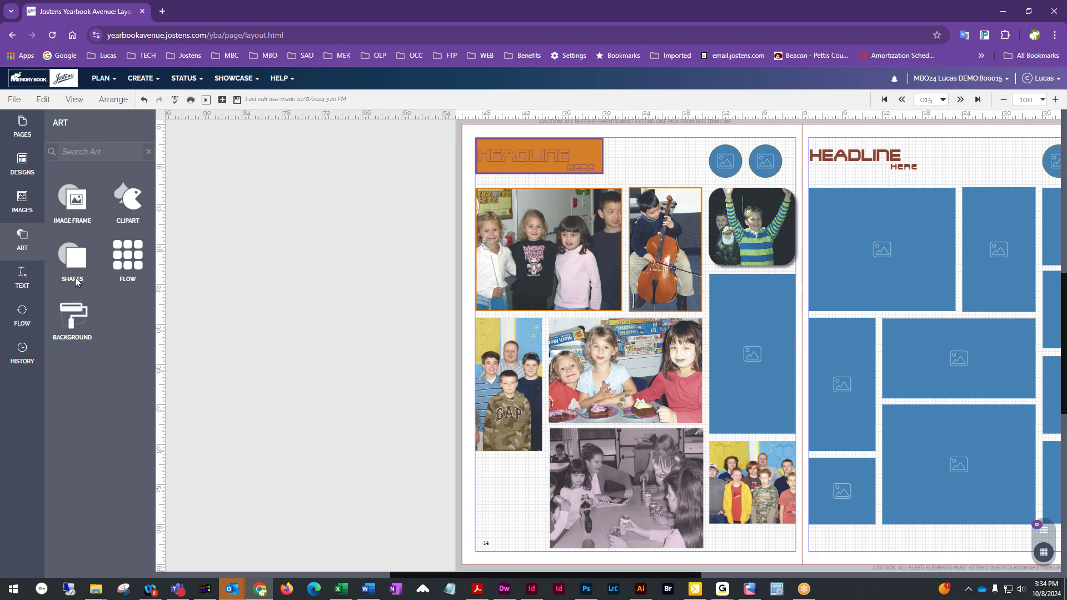
click(69, 262)
drag(71, 313, 502, 542)
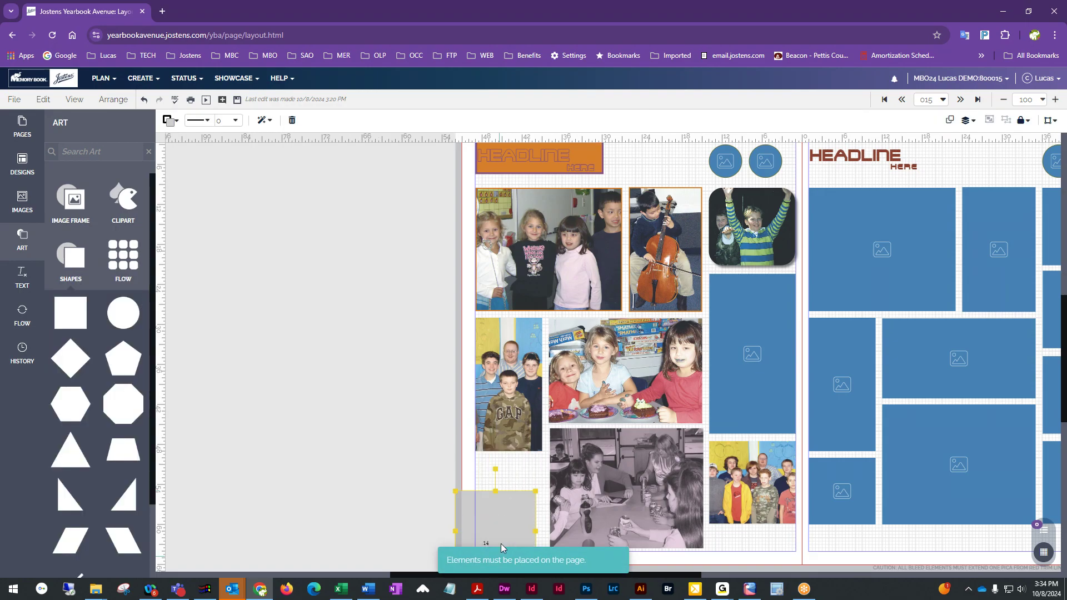
drag(495, 491, 495, 464)
click(399, 468)
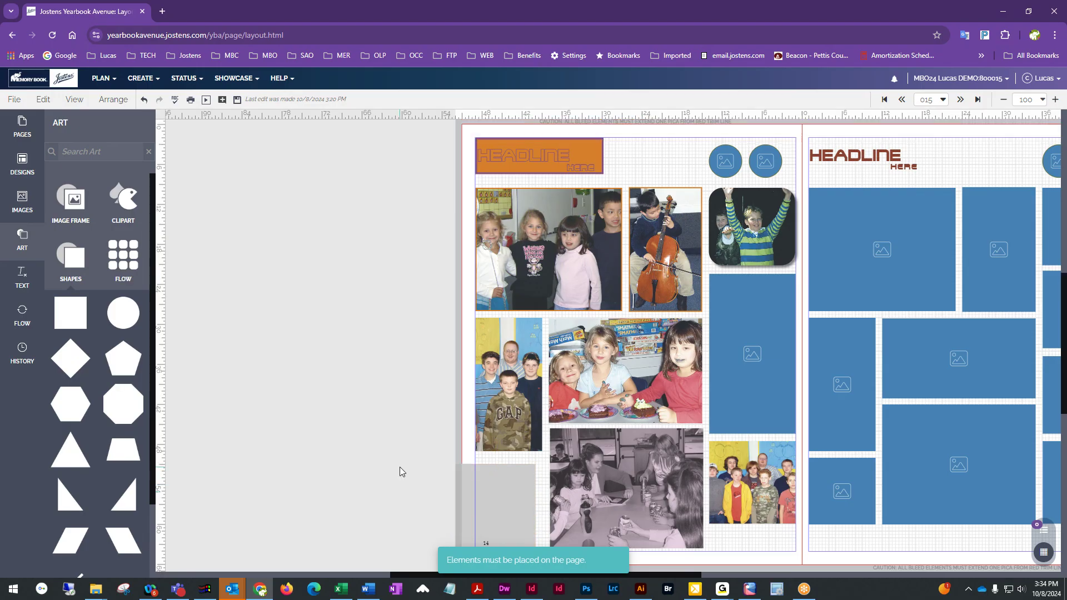
Fill the corner shape on page 14 with the purple already used on the page
scroll(797, 350, down, 2)
click(485, 438)
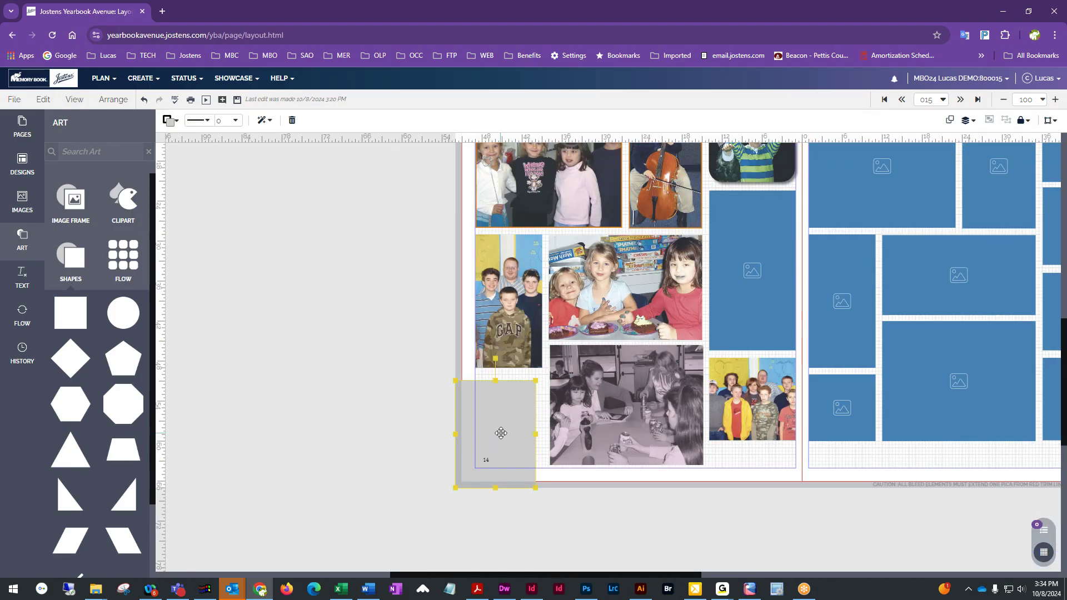
click(168, 120)
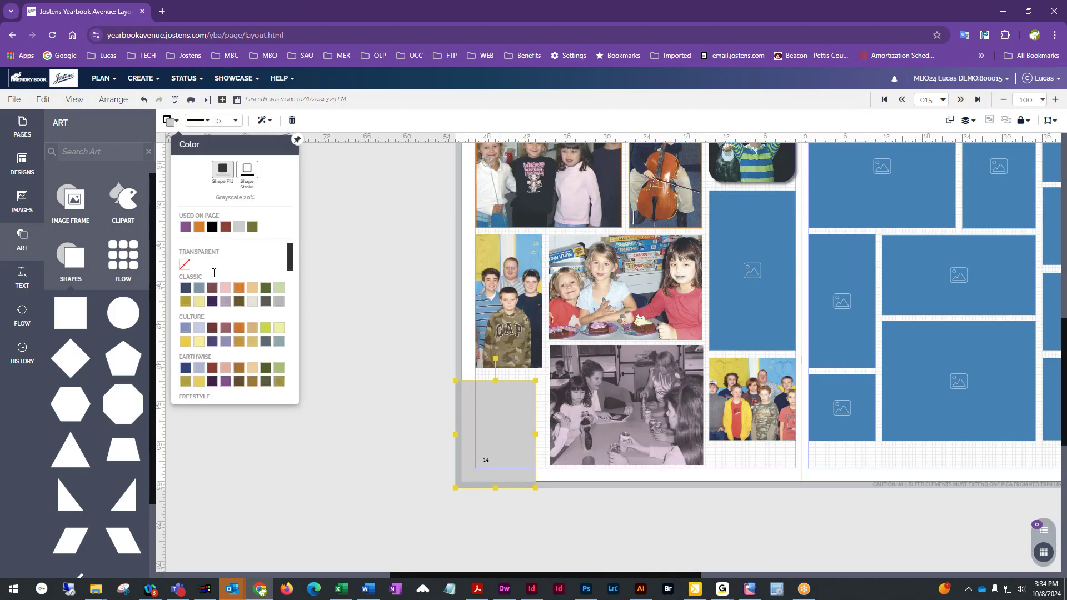
click(185, 226)
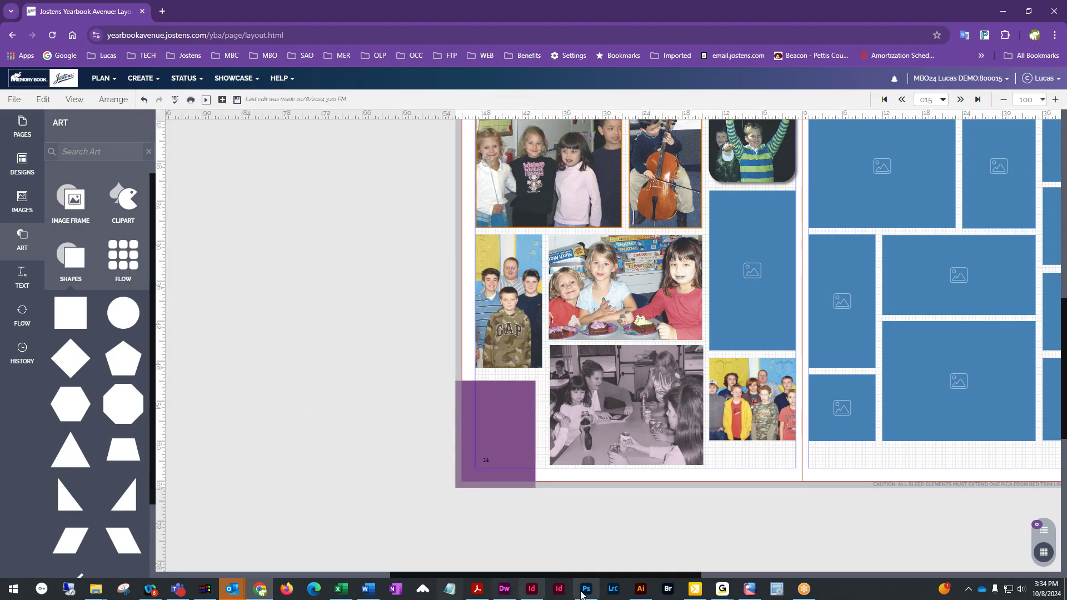
scroll(700, 517, up, 4)
scroll(699, 515, down, 5)
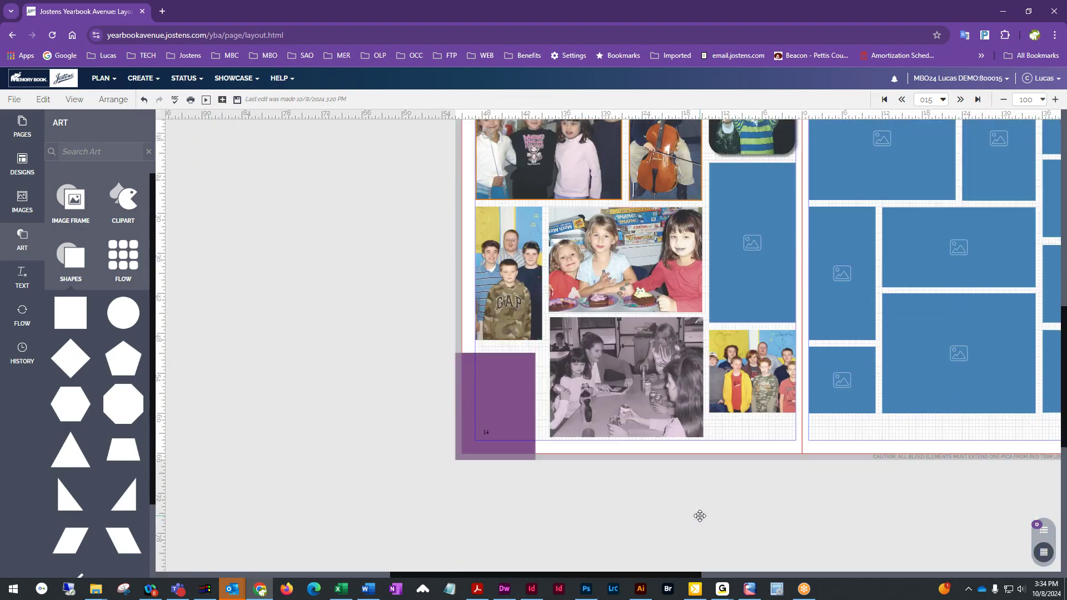
Reduce the purple shape's height and width so it forms a small square around the page number
click(487, 433)
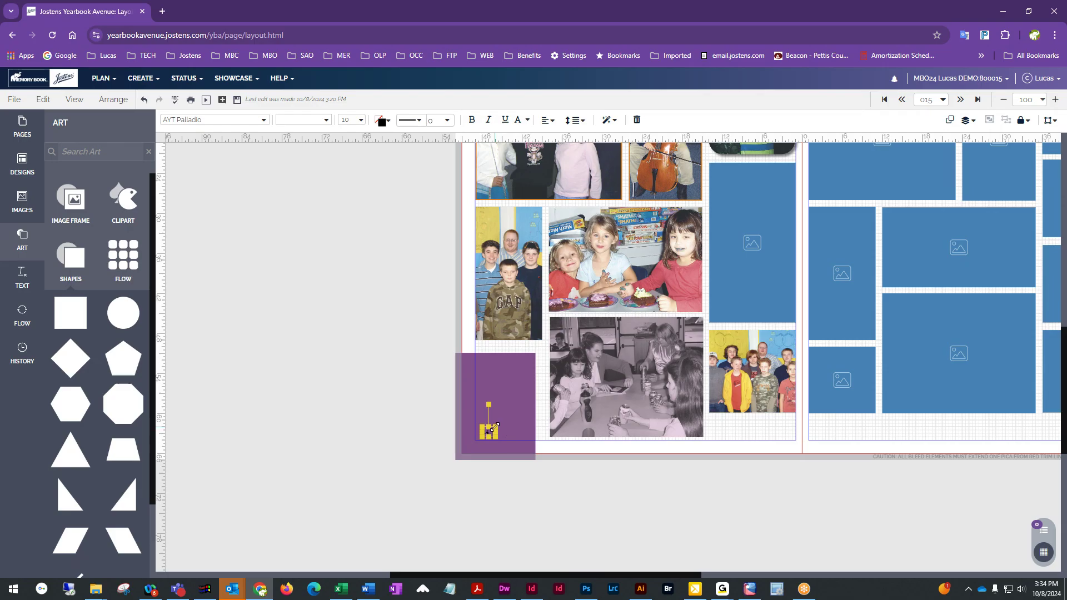
click(486, 371)
drag(495, 354, 493, 408)
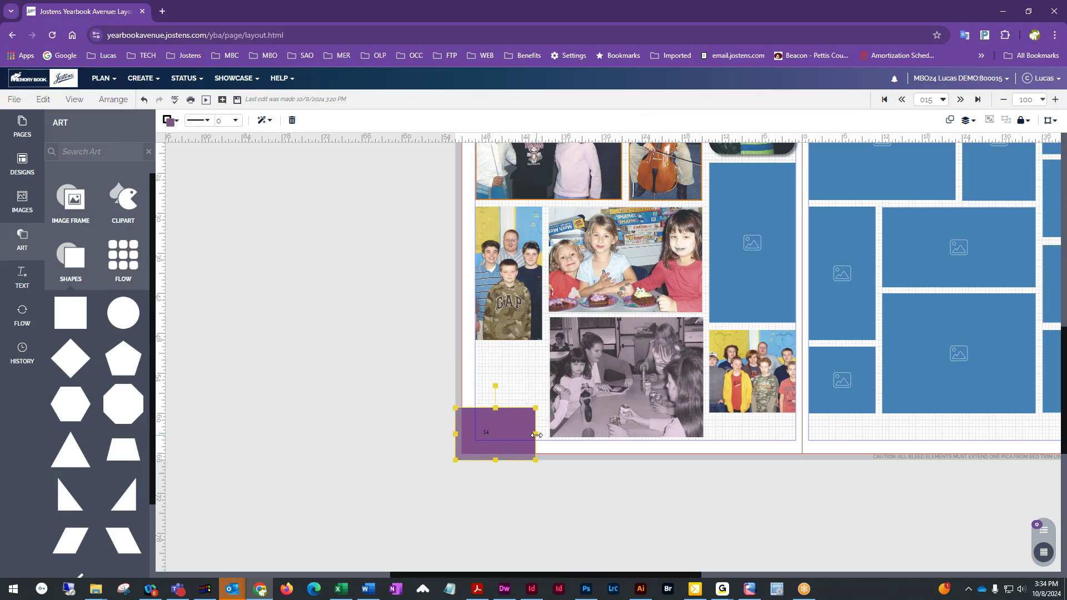
drag(536, 435, 514, 435)
click(604, 554)
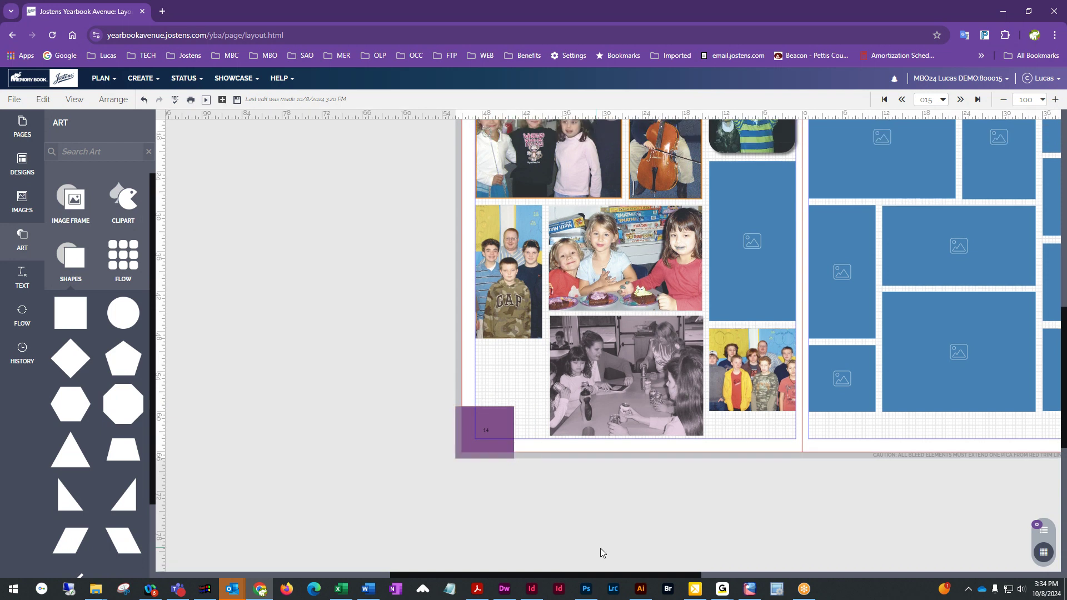
Change the font of page number 14 to AYT Amperstencil
click(485, 432)
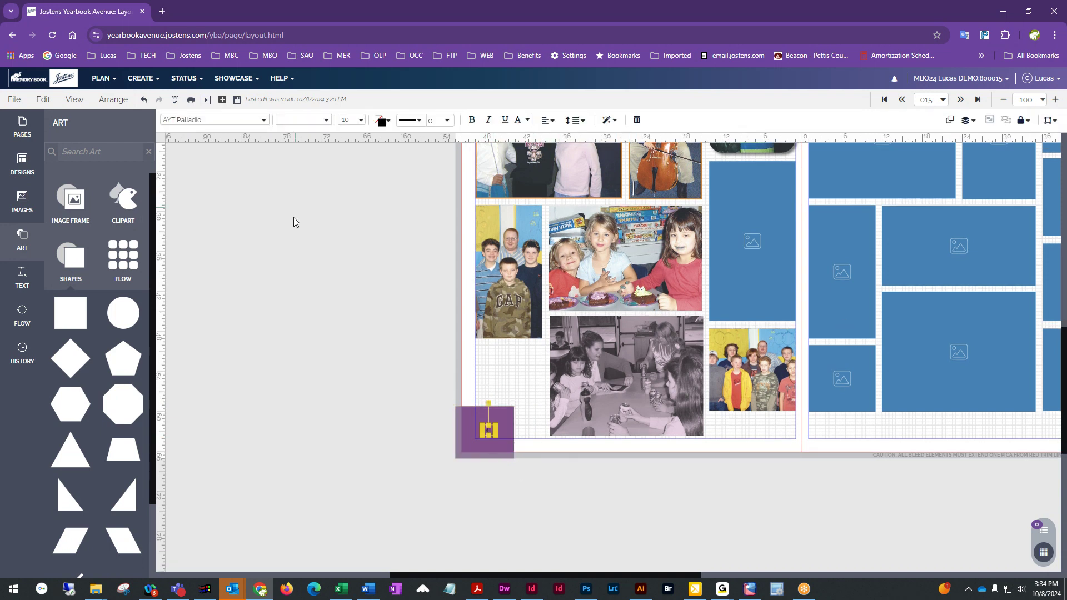
click(1055, 100)
click(1055, 100)
click(1056, 100)
click(1055, 100)
click(1055, 100)
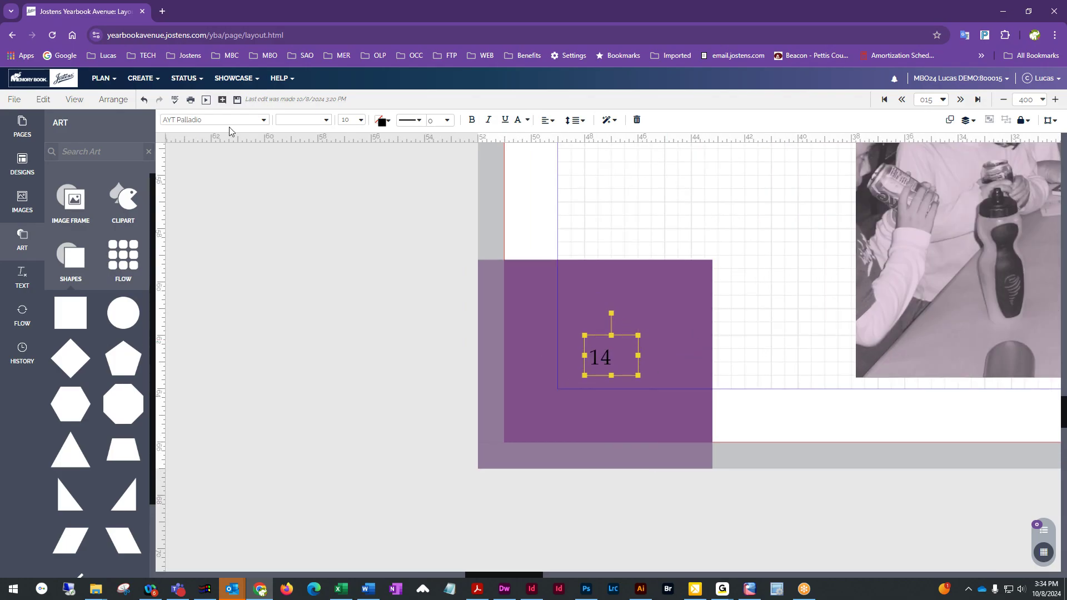
click(265, 120)
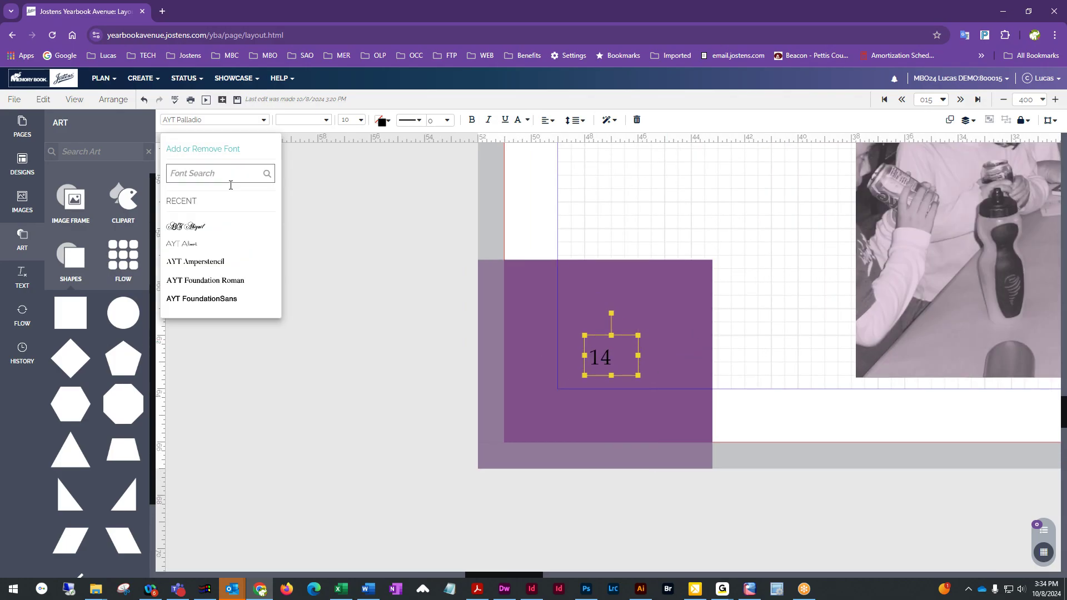
click(203, 269)
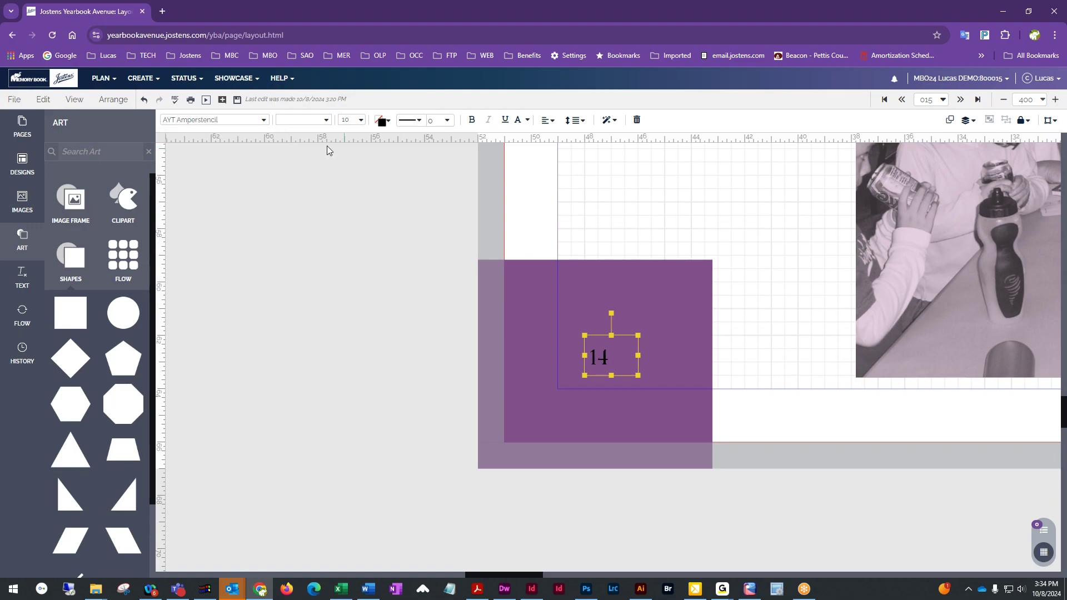
Set the text fill of page number 14 to white from the Grayscale colors
click(382, 121)
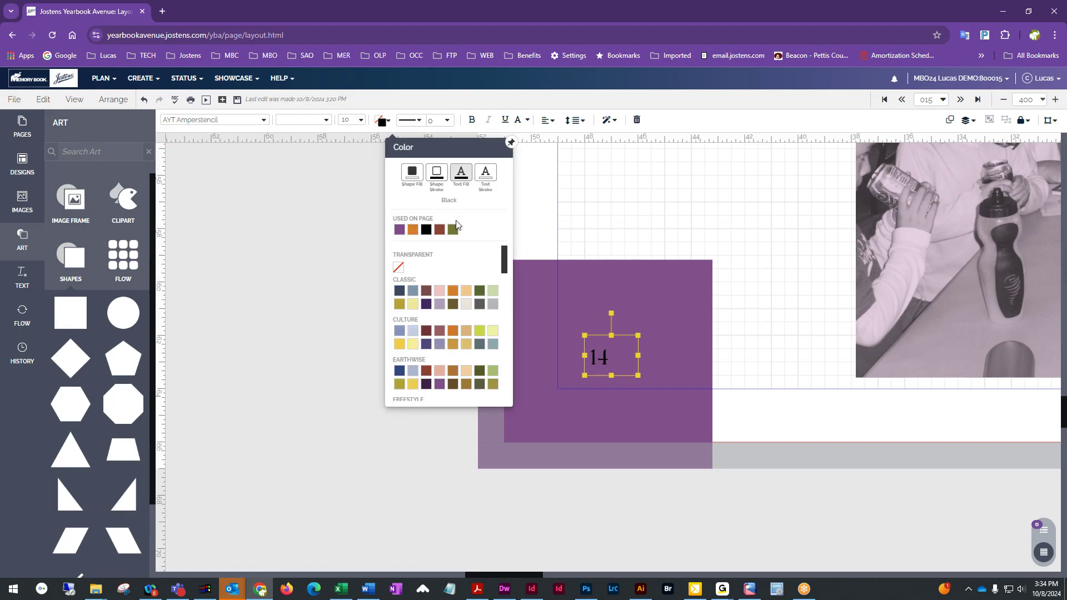
scroll(414, 334, down, 3)
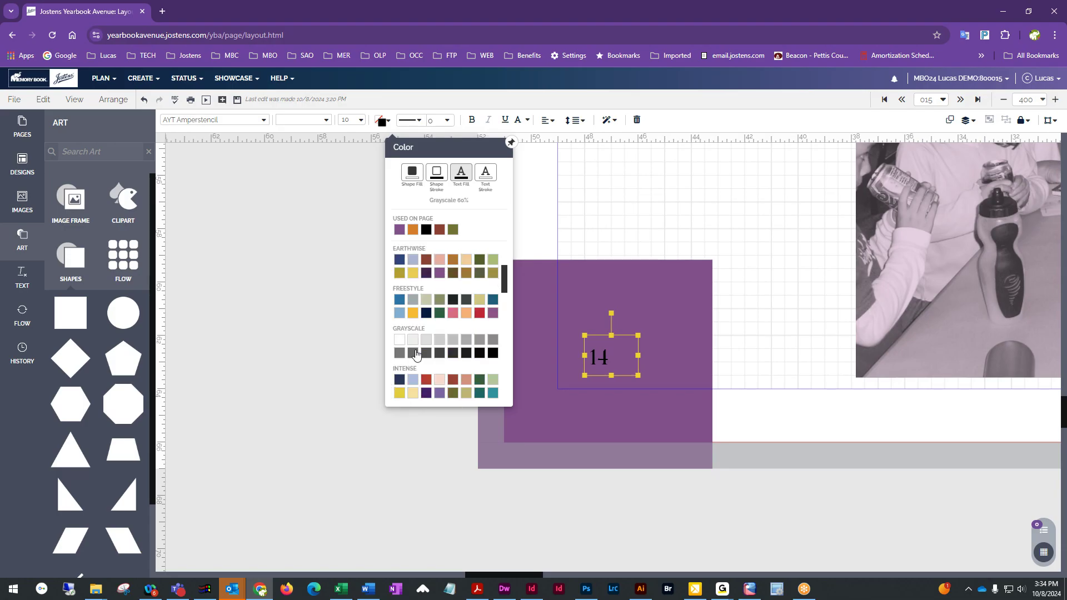
click(399, 343)
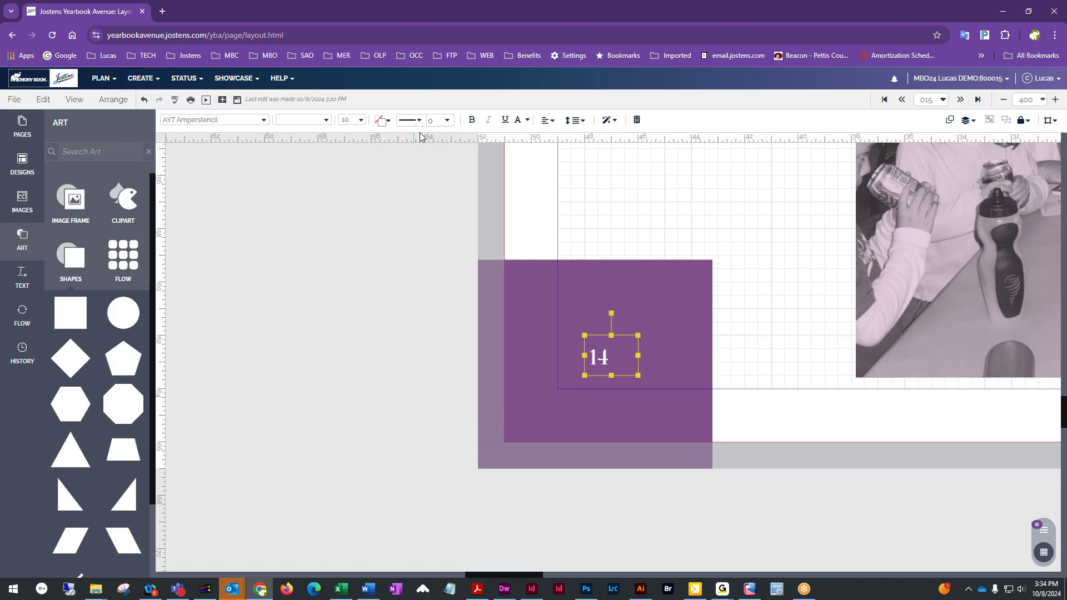
Set page number 14's font size to 14 and widen and heighten its text box
click(359, 122)
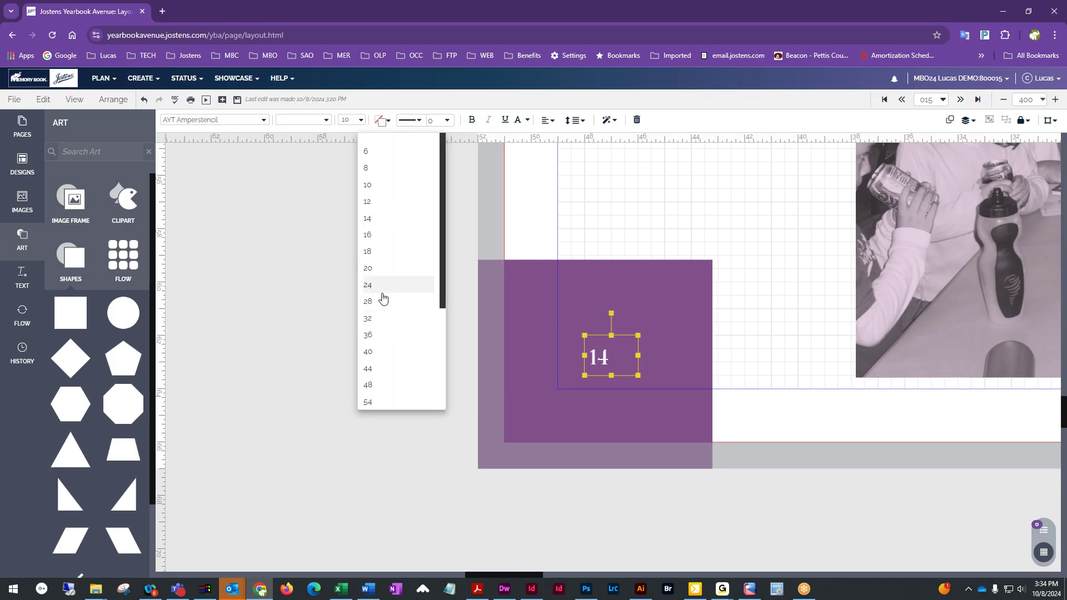
click(369, 219)
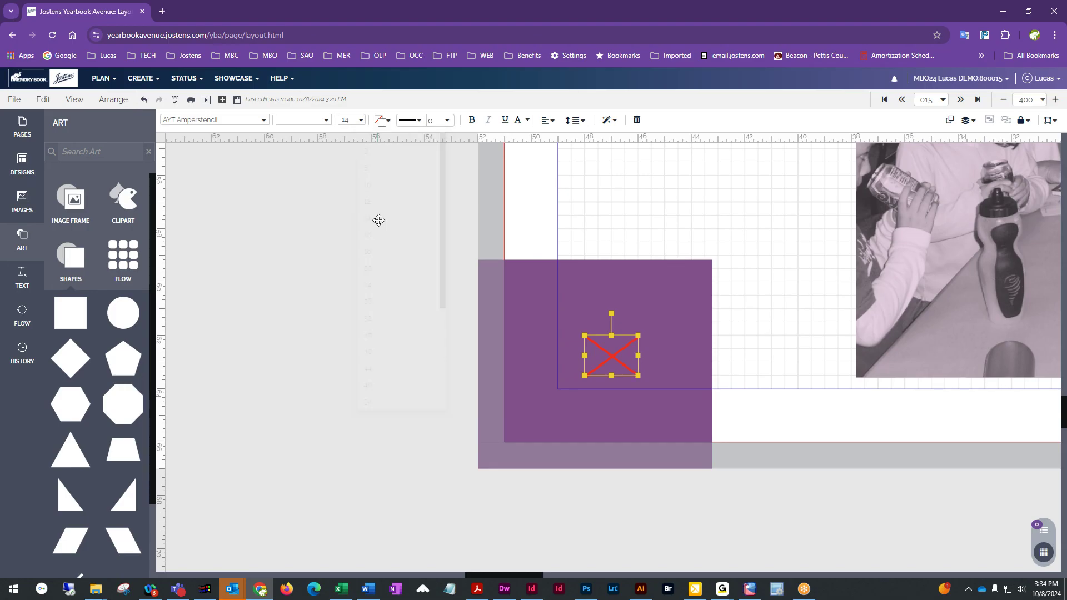
drag(612, 336, 682, 347)
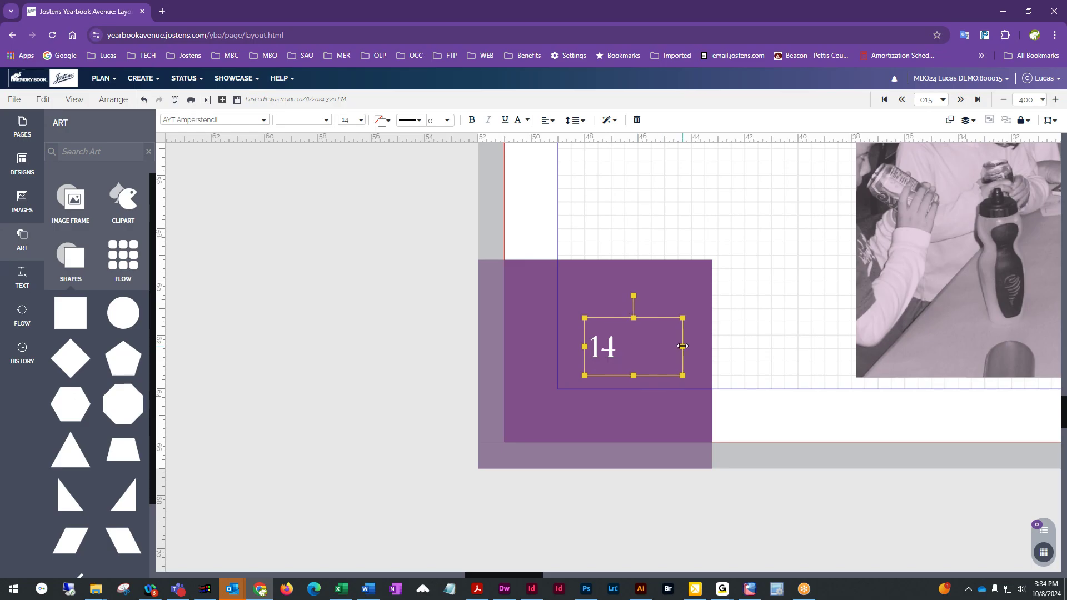
drag(634, 318, 634, 285)
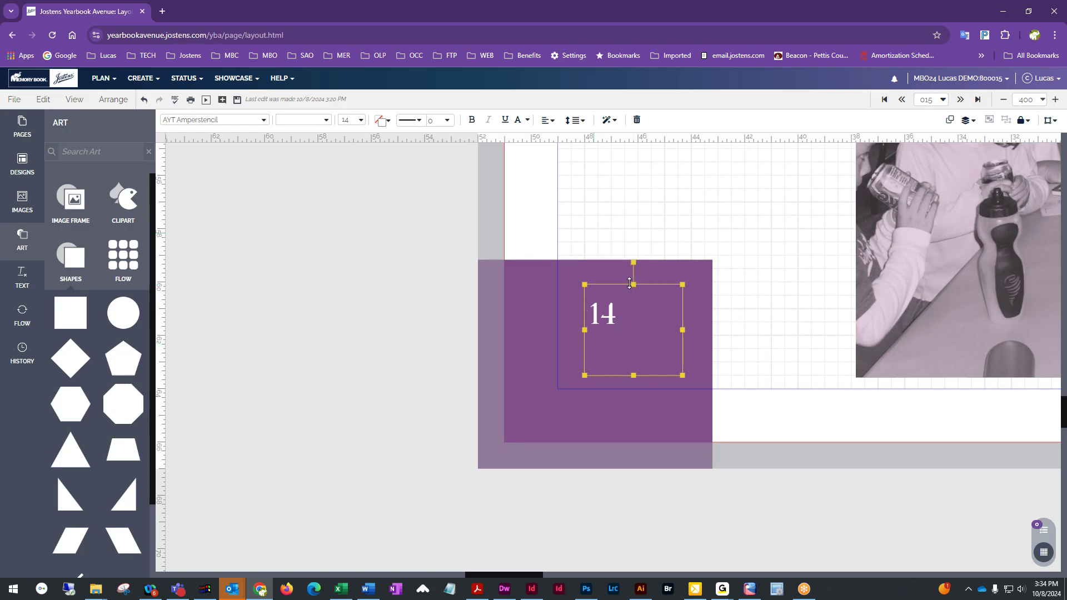
Increase page number 14's font size to 28 and extend its text box slightly outward within the purple square
click(360, 120)
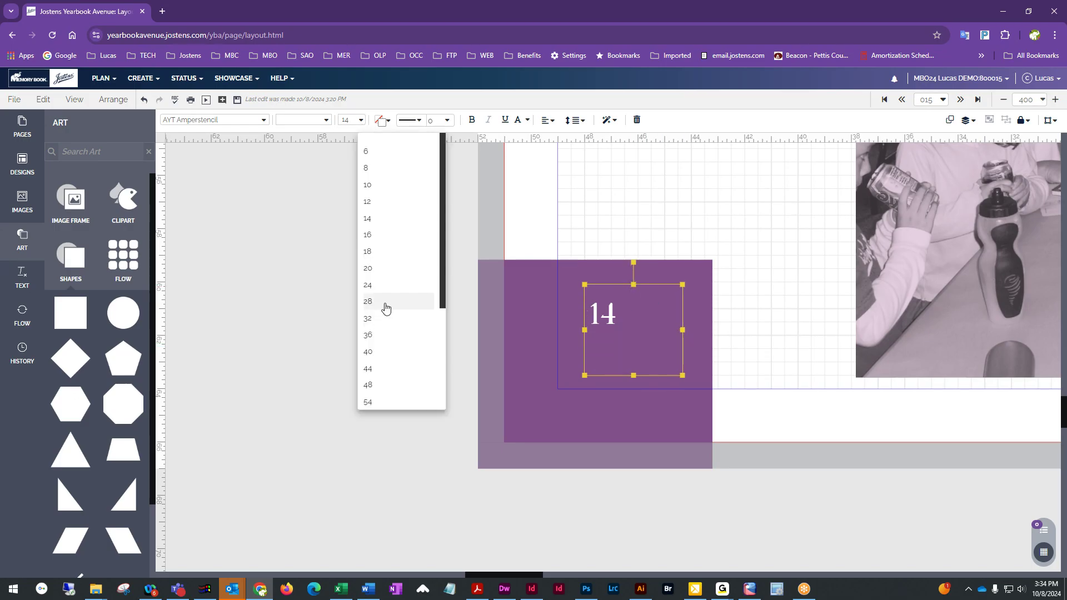
click(385, 303)
drag(582, 330, 571, 331)
drag(627, 284, 627, 276)
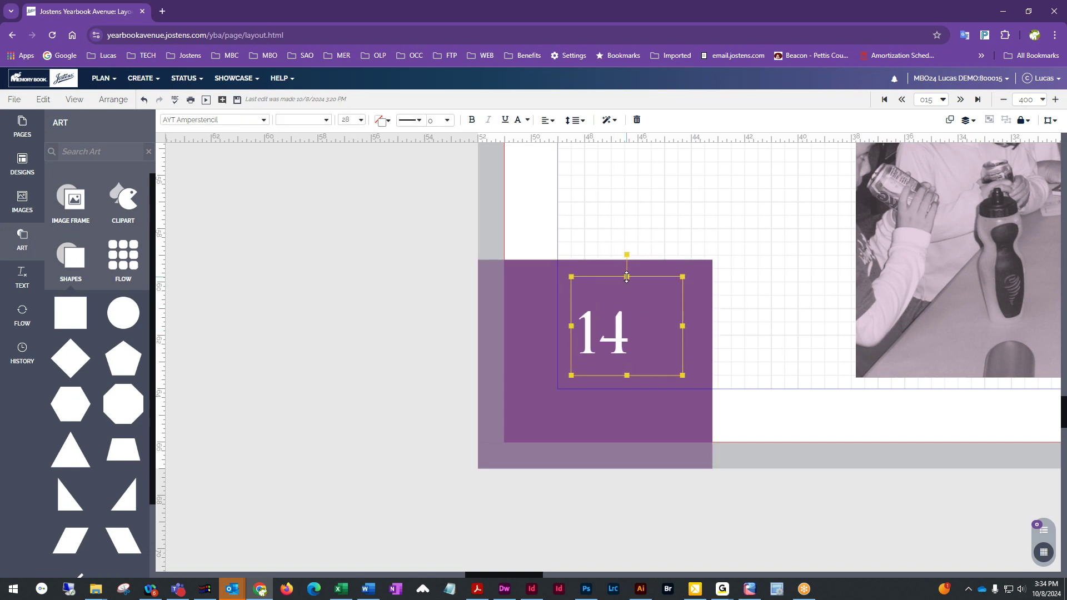
click(365, 413)
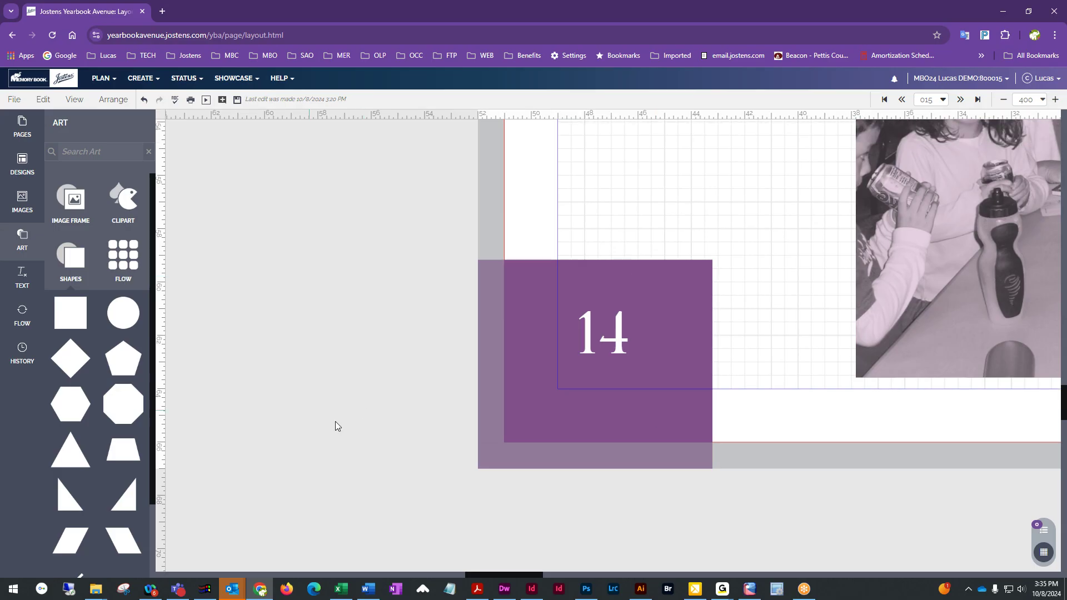
Open the clipart library and list its grouping options
click(1004, 99)
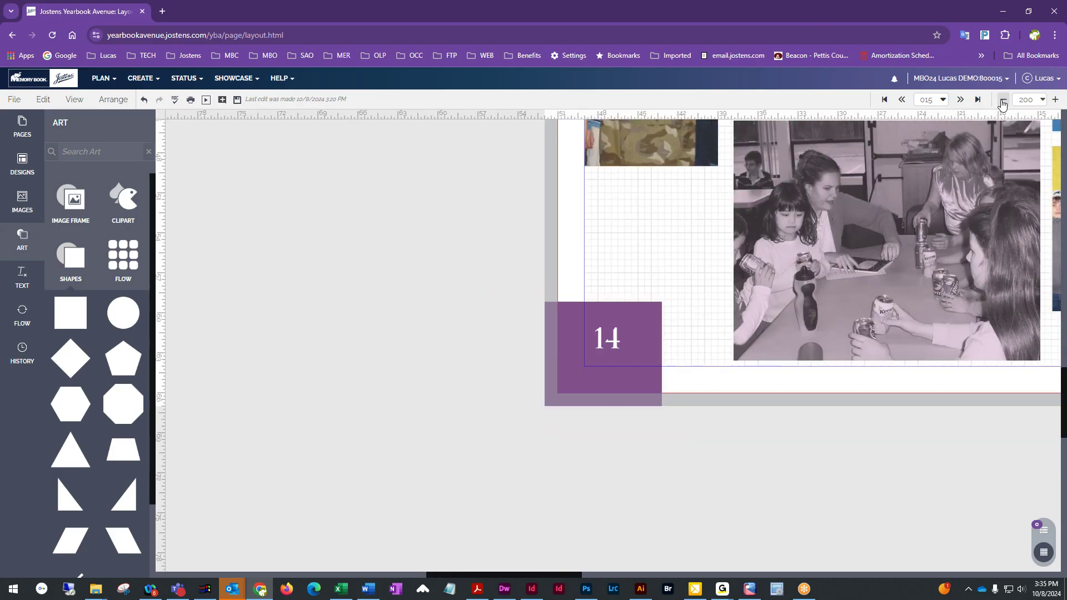
click(1003, 100)
click(1004, 99)
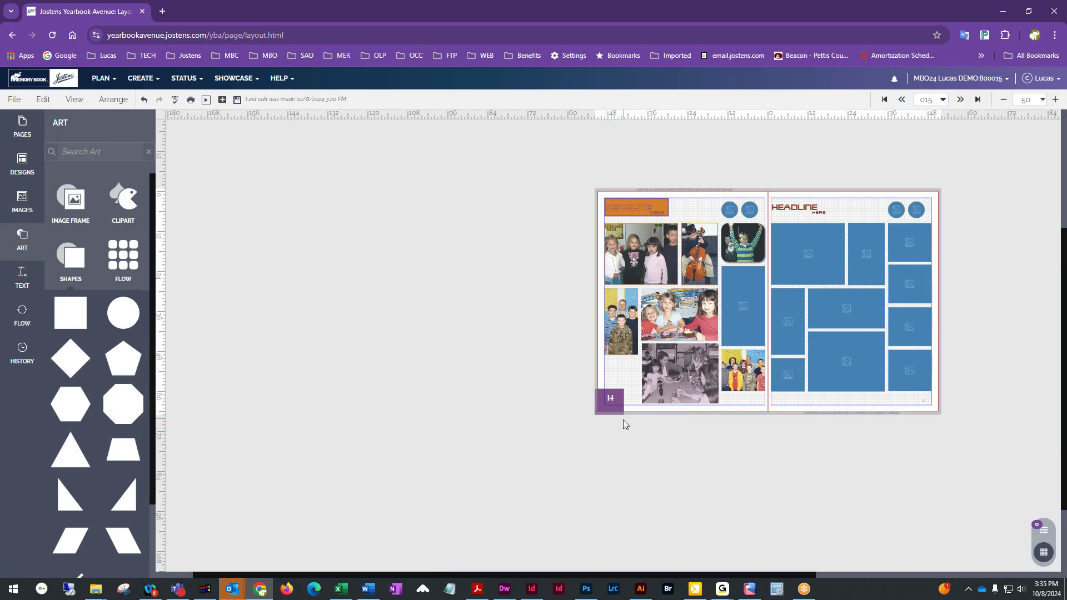
click(1055, 99)
click(1056, 100)
drag(930, 434, 723, 460)
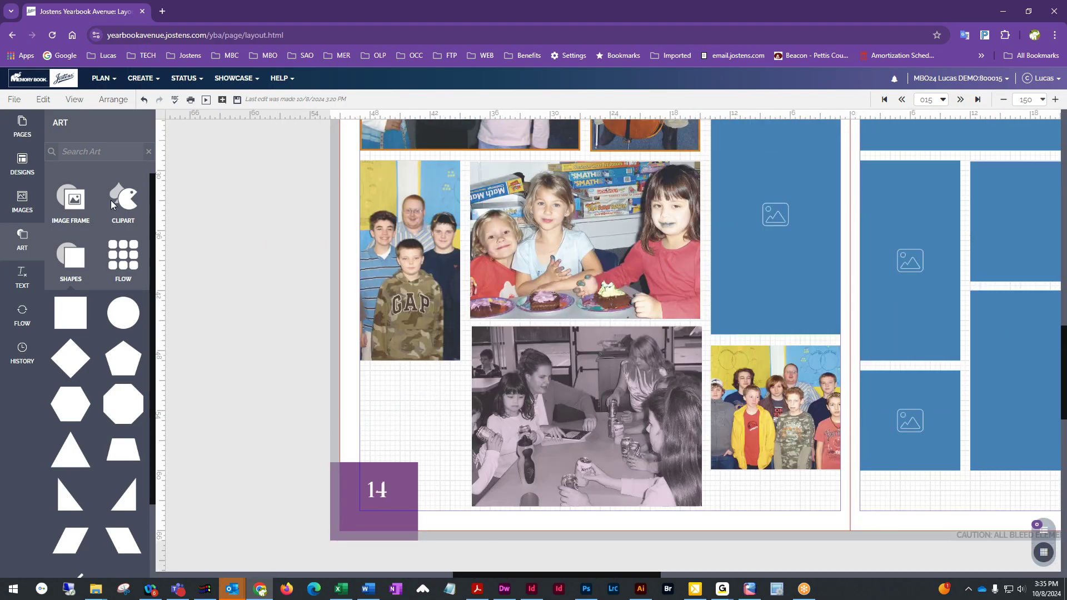
click(70, 252)
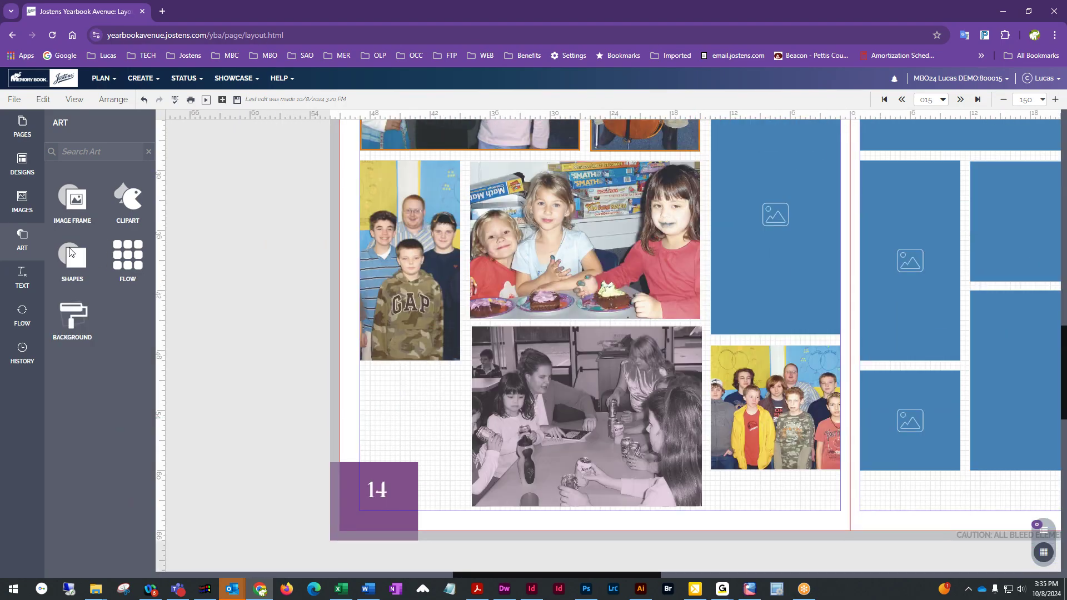
click(136, 205)
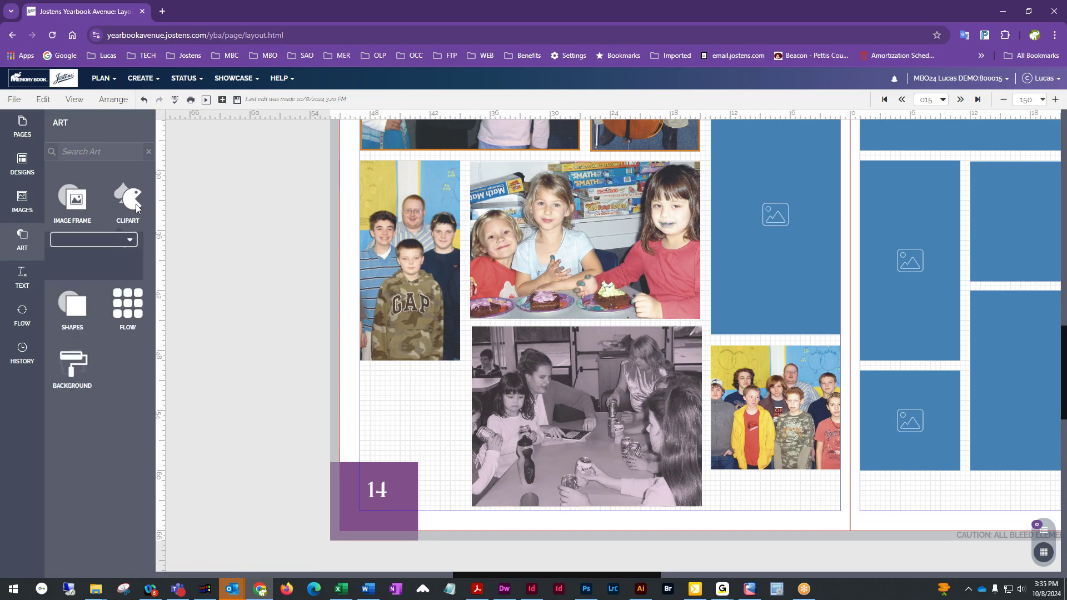
click(124, 241)
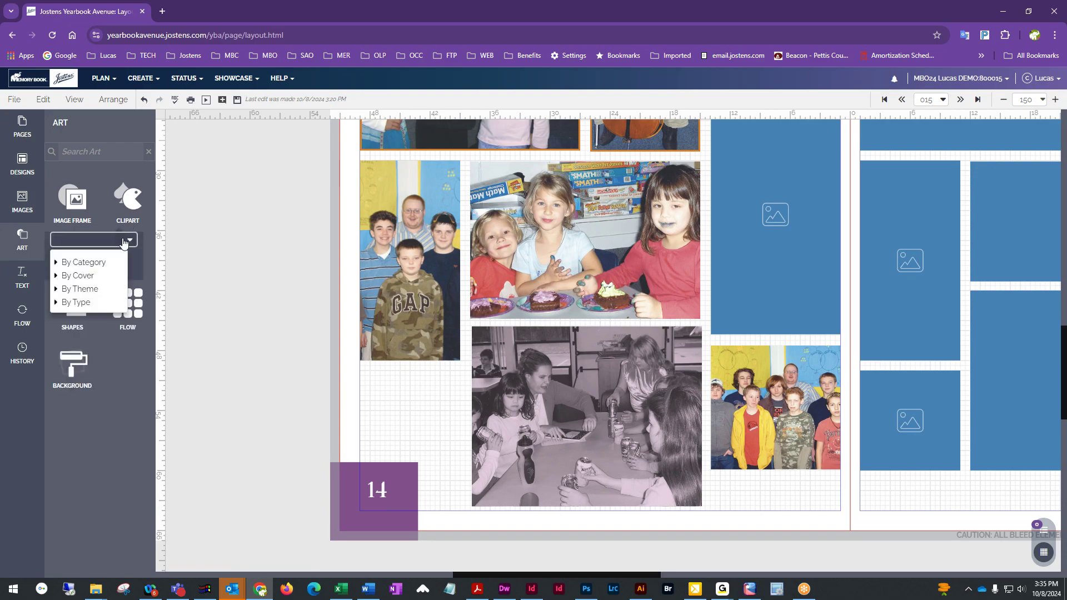
Look through the clipart groupings by category and cover, and load the Icons collection under By Type
click(55, 263)
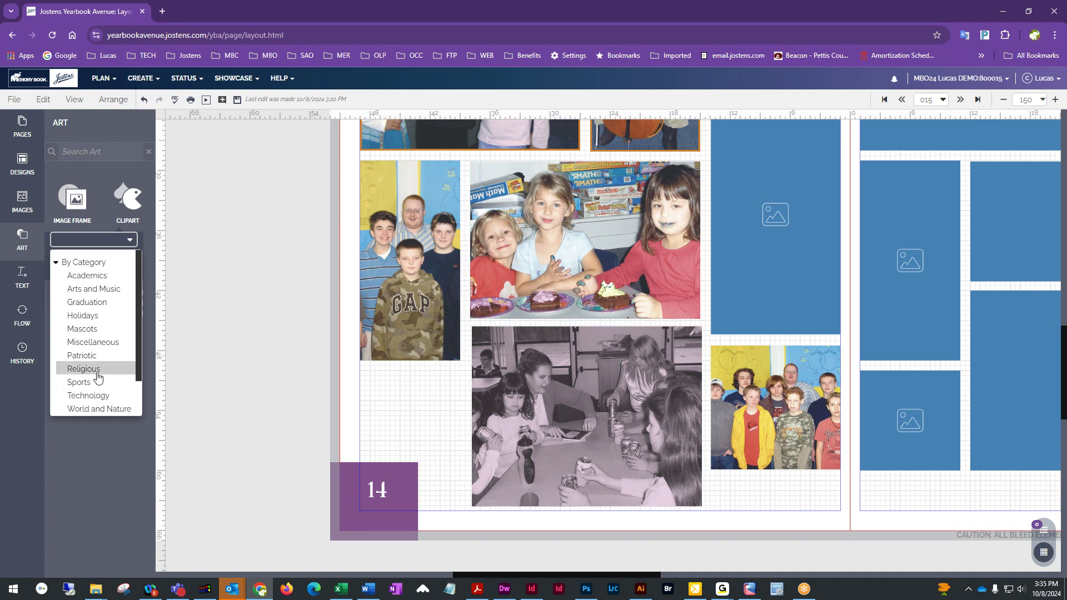
click(56, 263)
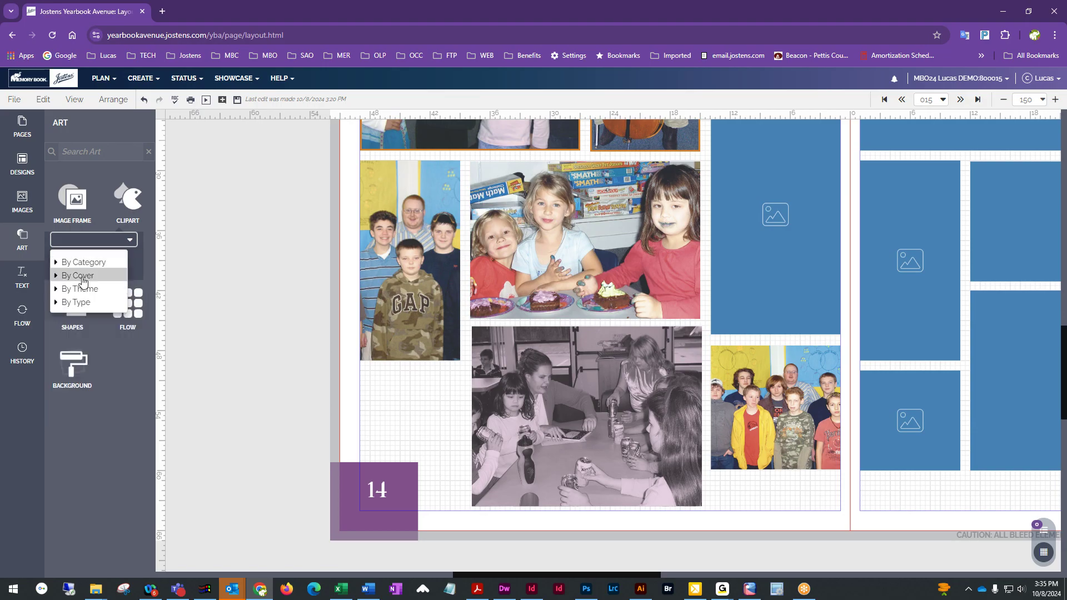
click(57, 276)
click(56, 277)
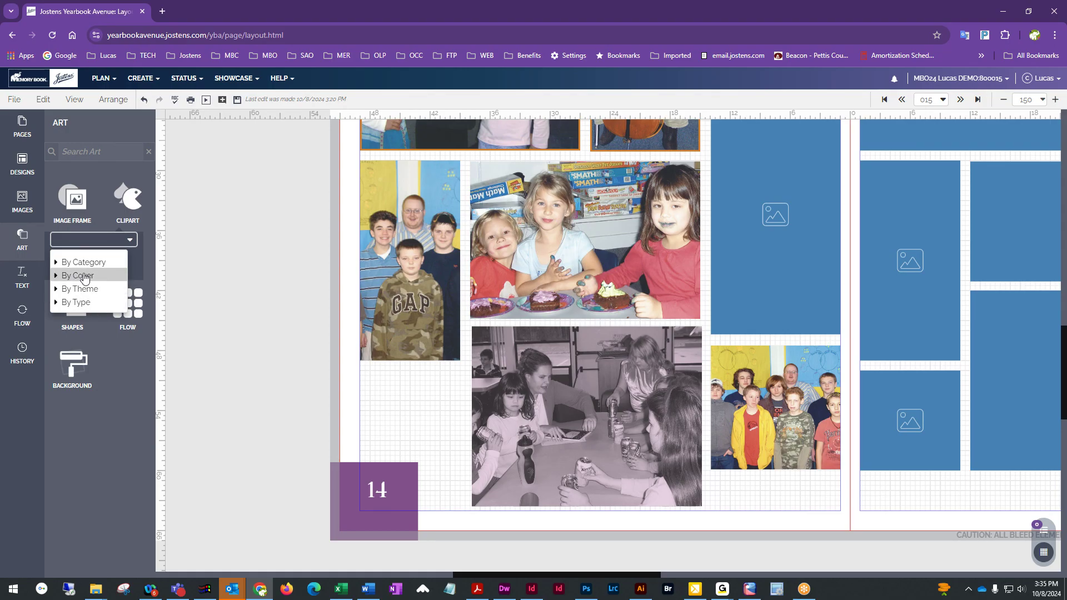
click(55, 305)
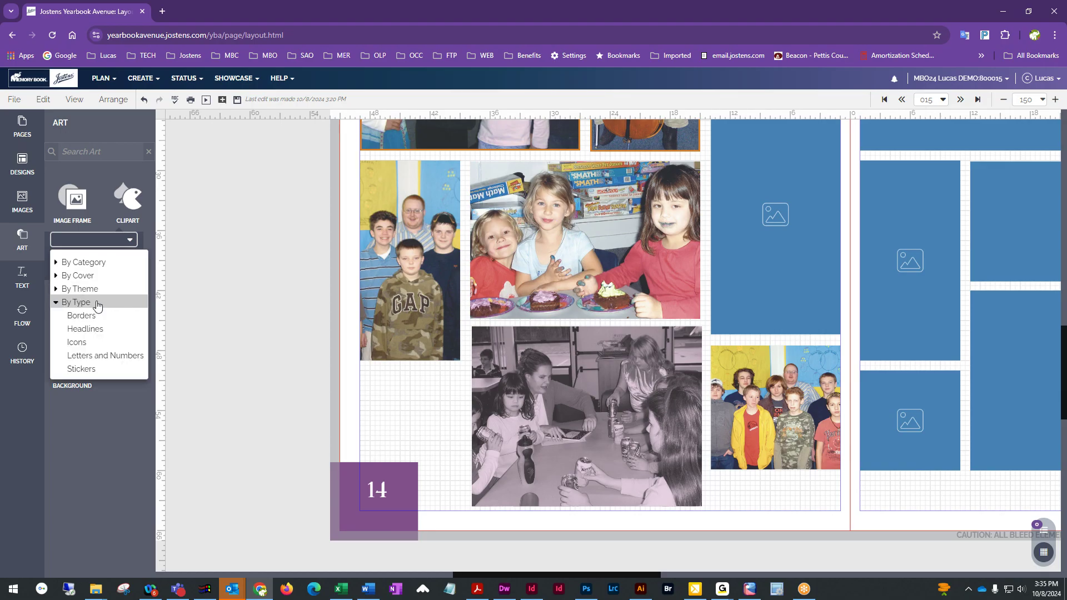
click(100, 343)
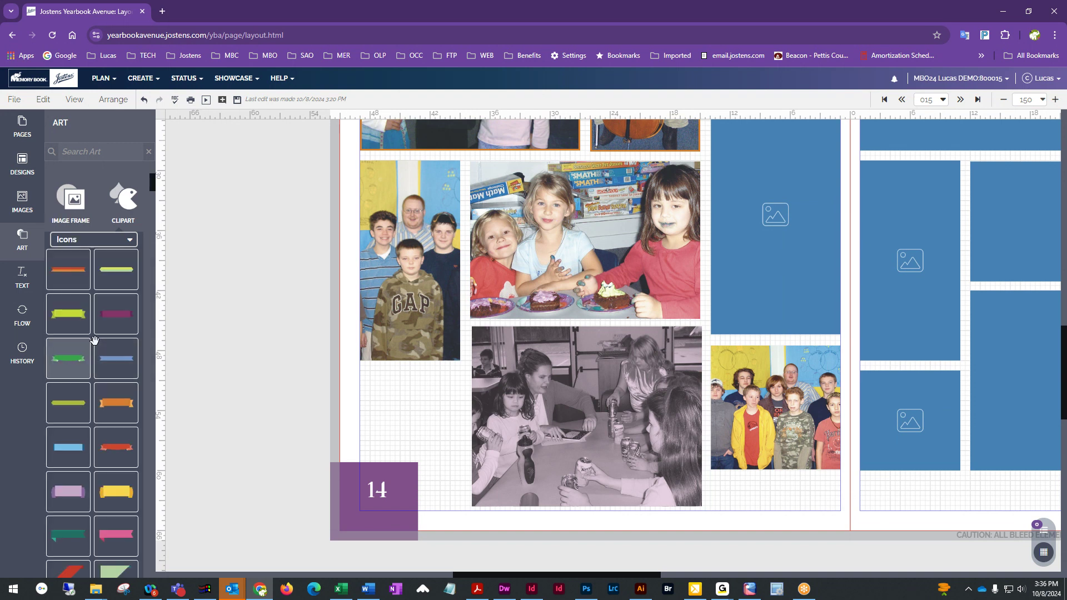
Delete the headline text, sub-headline and orange headline box at the top of page 14
scroll(621, 353, up, 5)
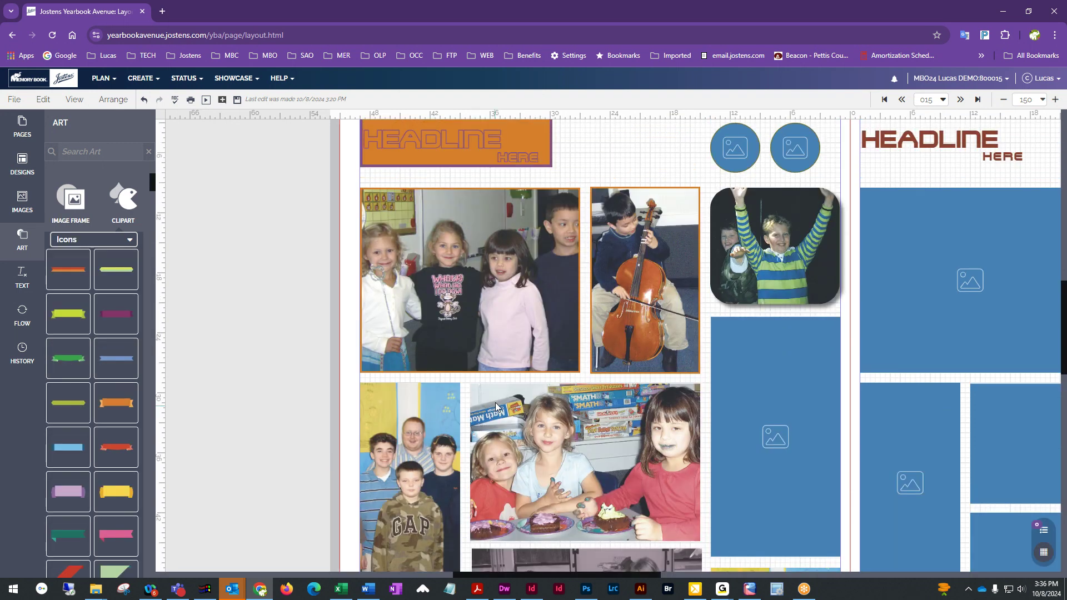
click(517, 237)
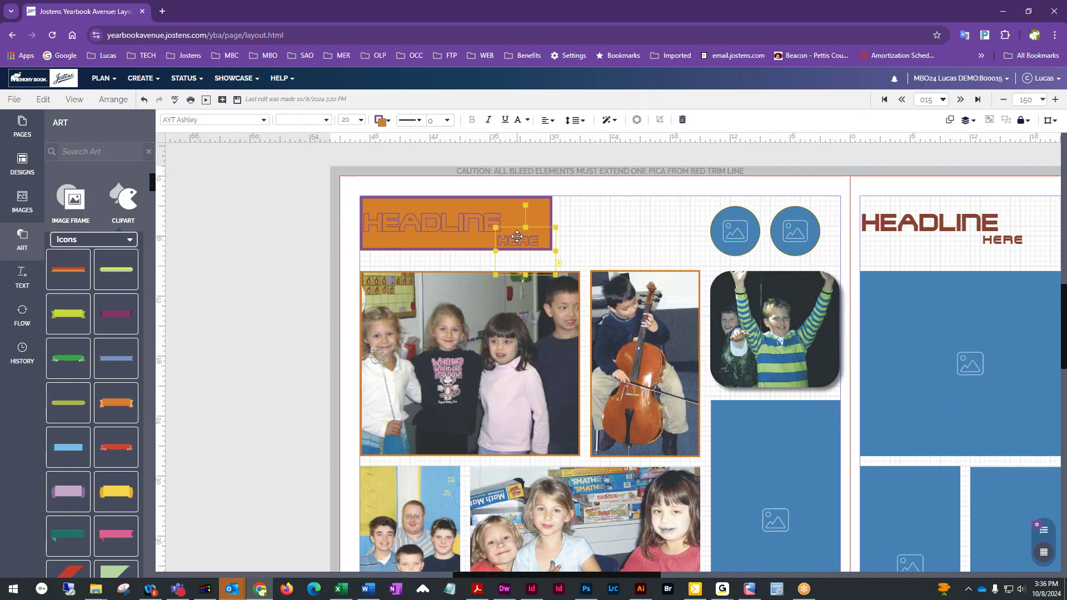
click(440, 222)
key(Delete)
click(527, 242)
key(Delete)
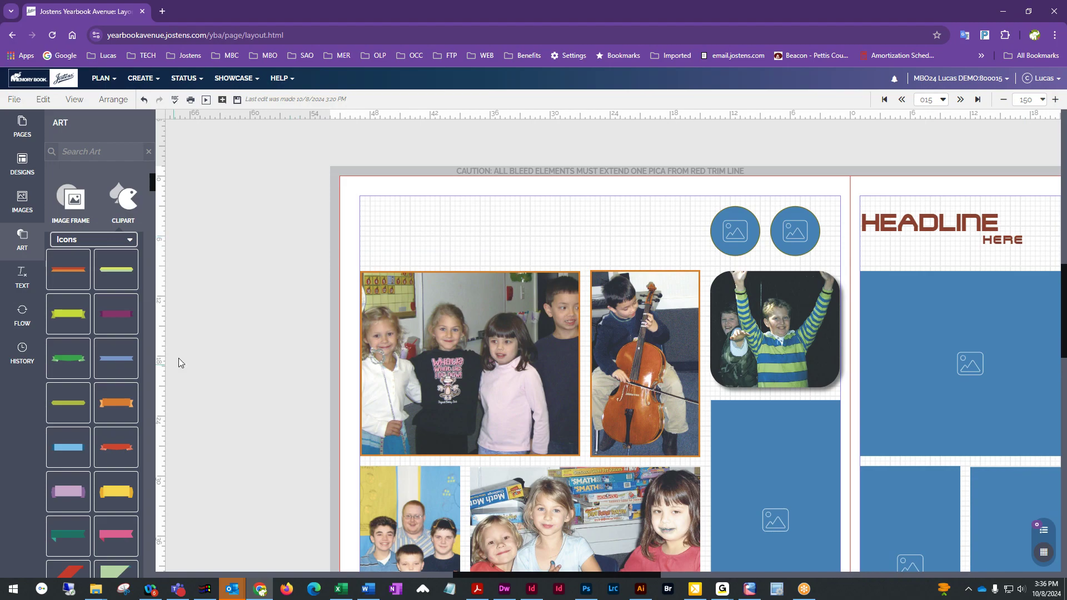
Try the lime-green ribbon clipart in page 14's empty headline area, stretch it, and delete it
drag(68, 319, 404, 212)
drag(494, 229, 688, 229)
drag(528, 214, 530, 166)
drag(542, 215, 543, 216)
key(Delete)
key(Delete)
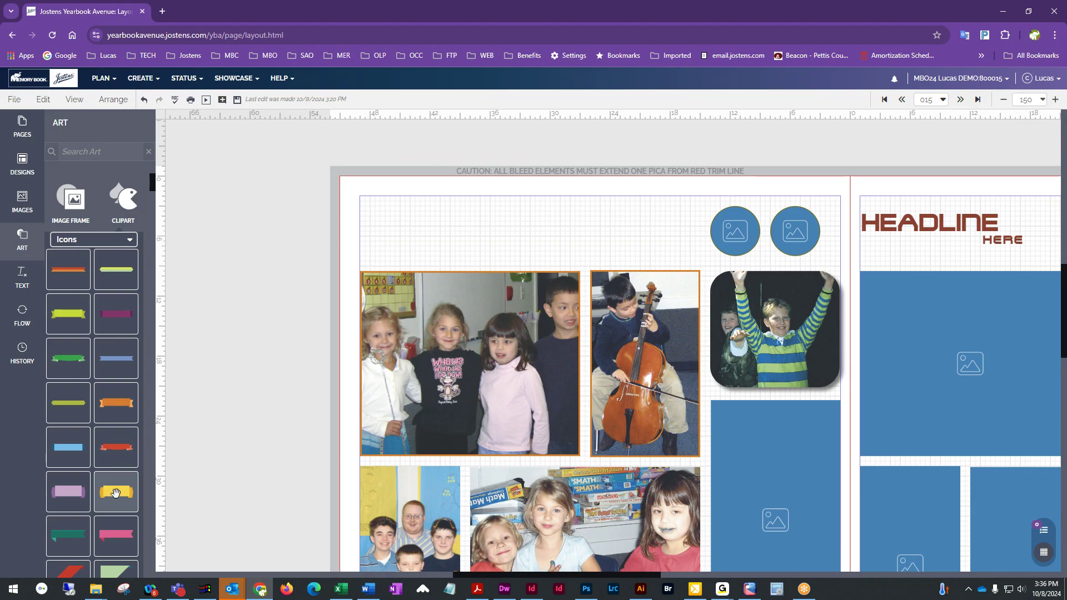
Try the lilac ribbon clipart in page 14's headline area, enlarge it proportionally, and remove it
drag(75, 493, 426, 233)
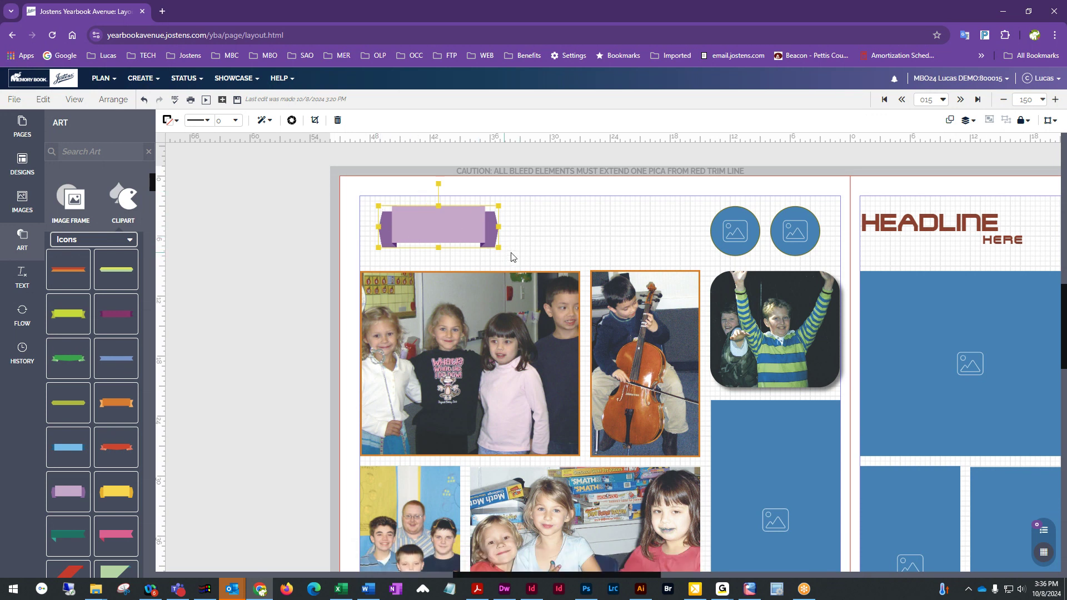
drag(498, 248, 552, 238)
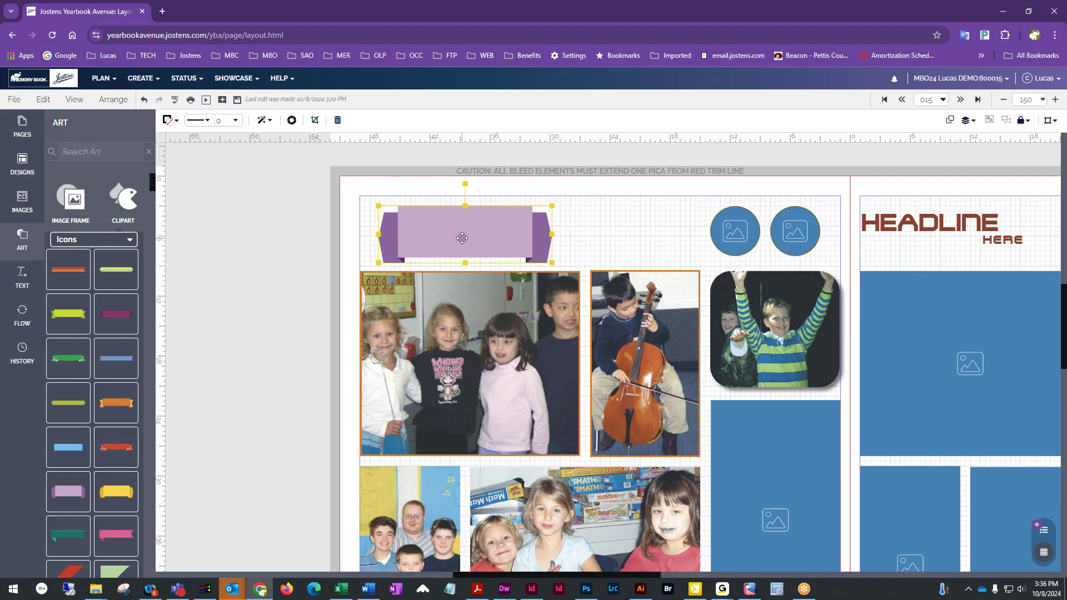
key(Delete)
key(Delete)
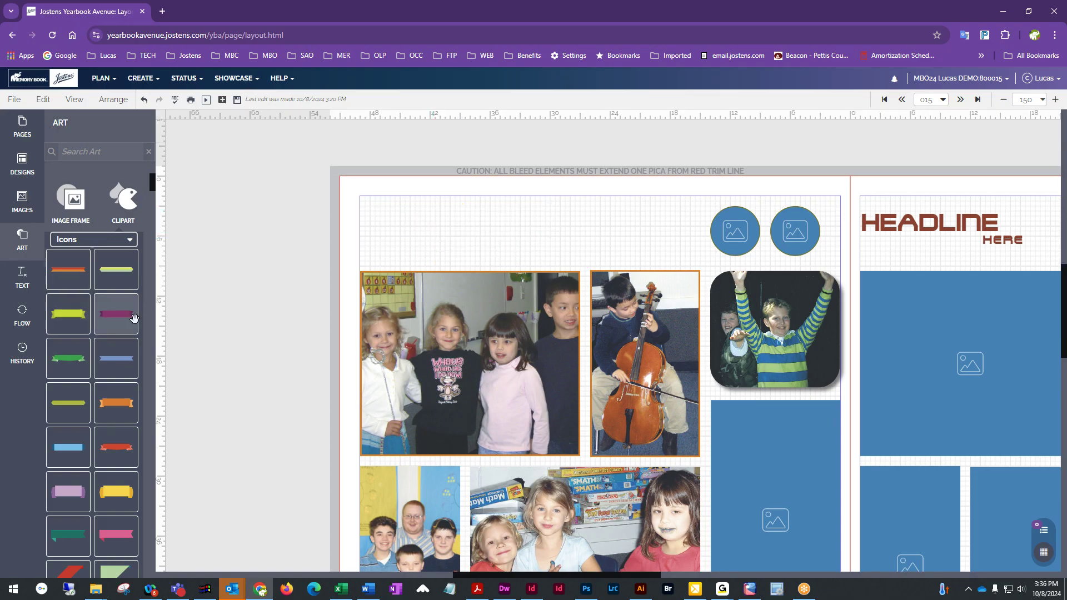
Place the dark magenta ribbon clipart at the top of page 14 and enlarge it into a wide headline banner
drag(134, 318, 650, 273)
drag(574, 255, 664, 239)
click(180, 301)
Move the circular photo frame overlapped by the ribbon to the banner's opposite end, so one circle flanks each side
click(750, 236)
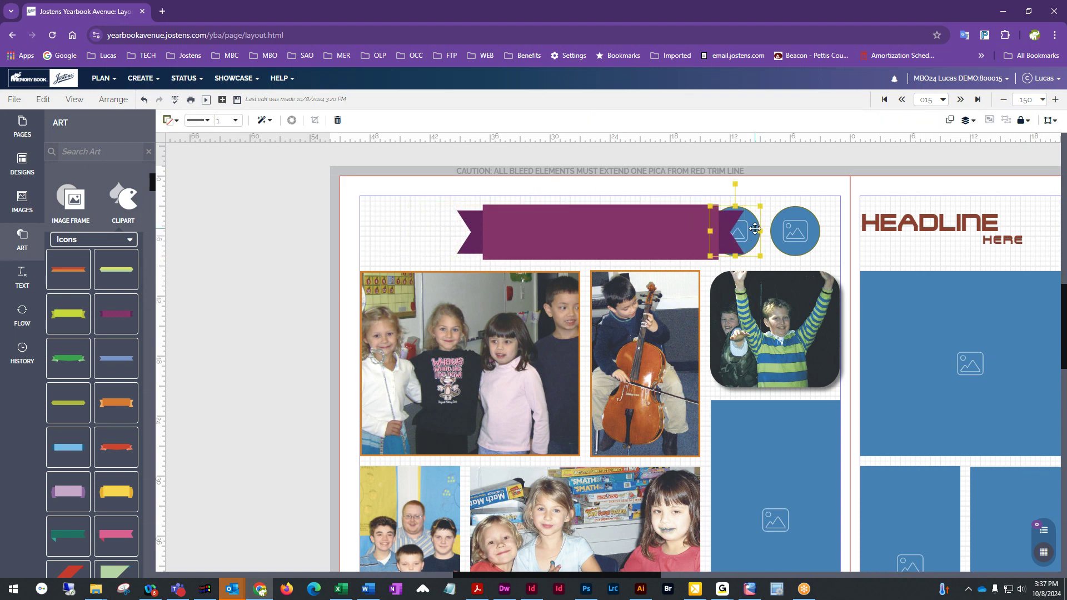
drag(750, 236, 414, 235)
click(194, 294)
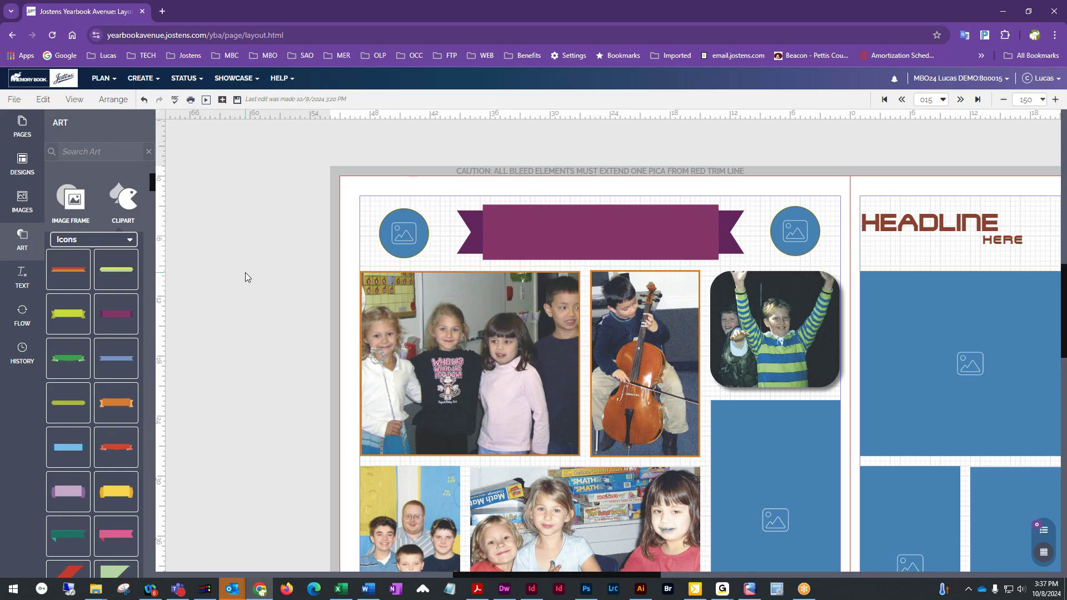
Save the layout, open the yearbook's text Styles settings, and start adding a new style
click(25, 278)
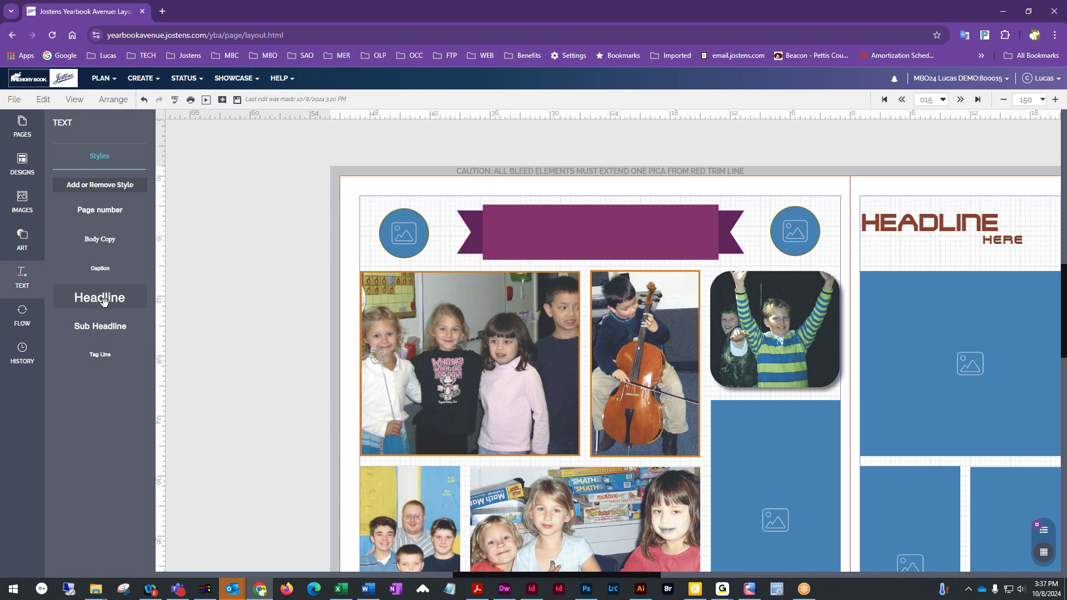
click(103, 78)
click(109, 169)
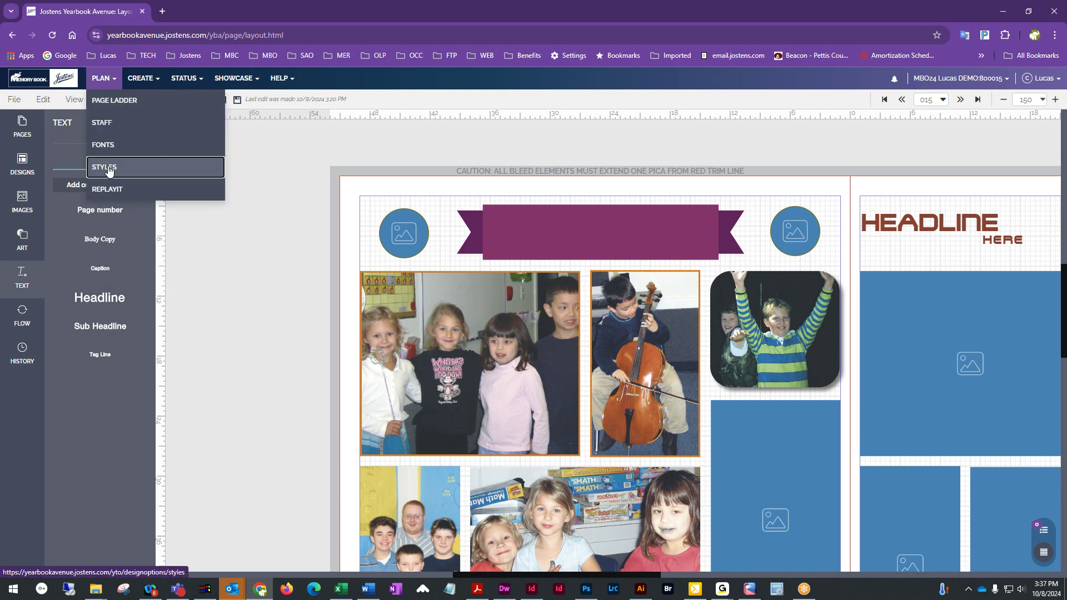
click(627, 105)
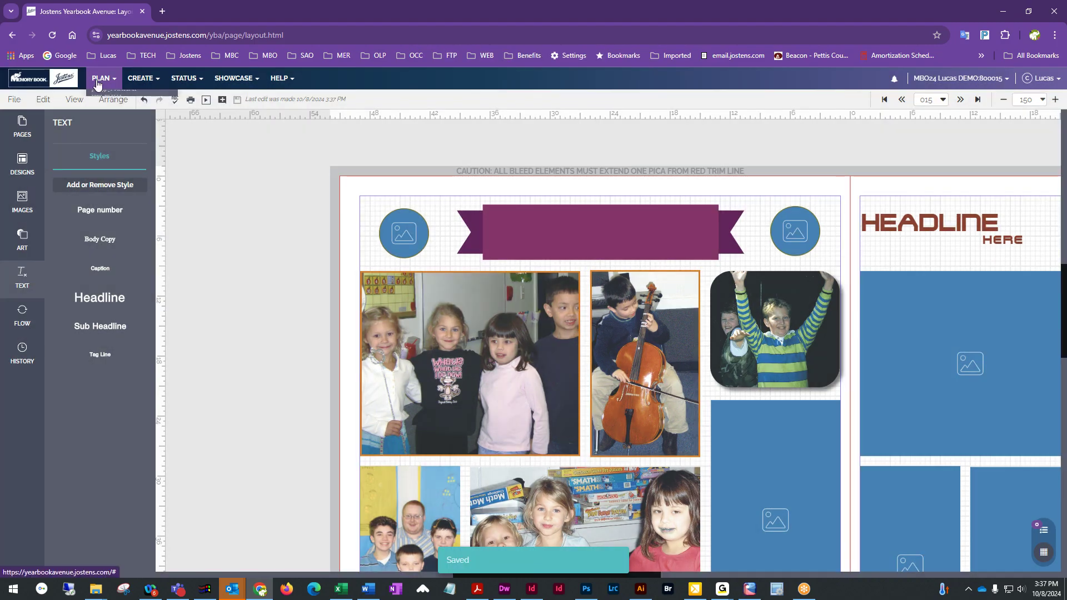
click(102, 77)
click(110, 170)
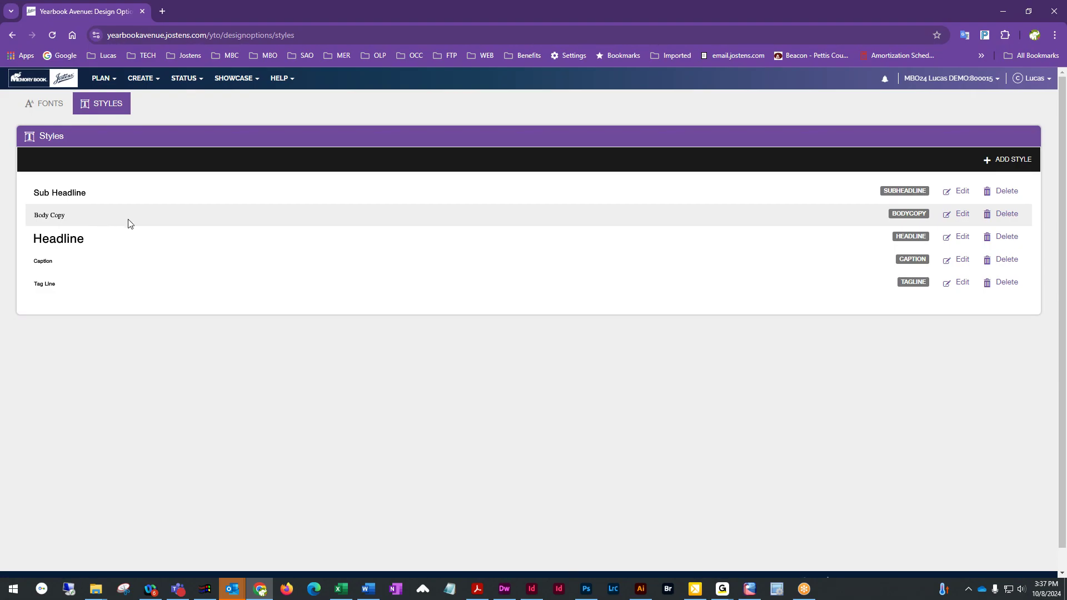
click(1020, 161)
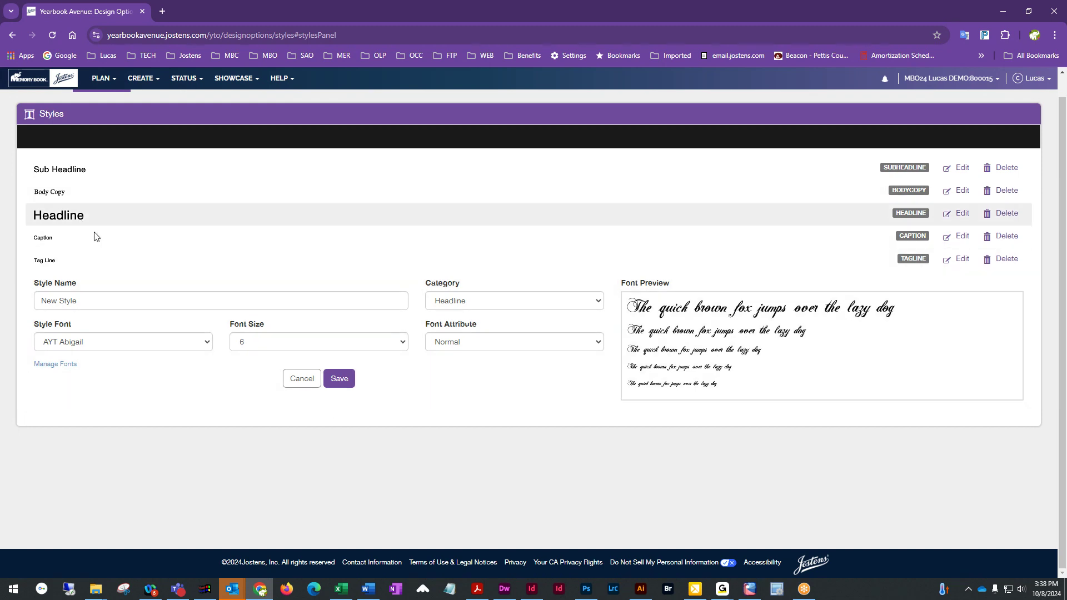
Cancel the new text style and return to the spread's page layout
click(302, 380)
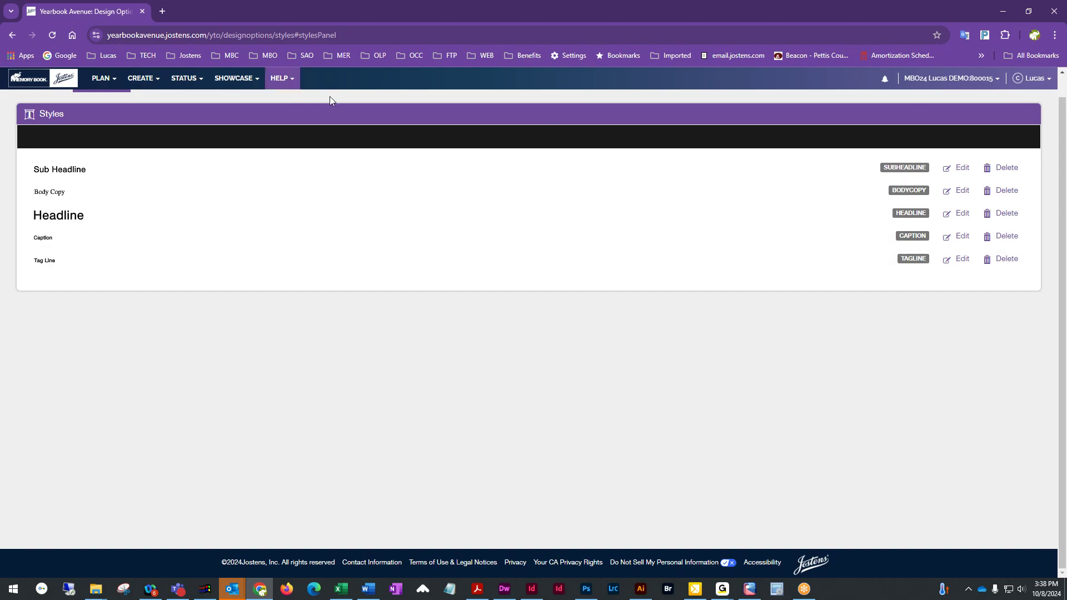
click(143, 79)
click(172, 104)
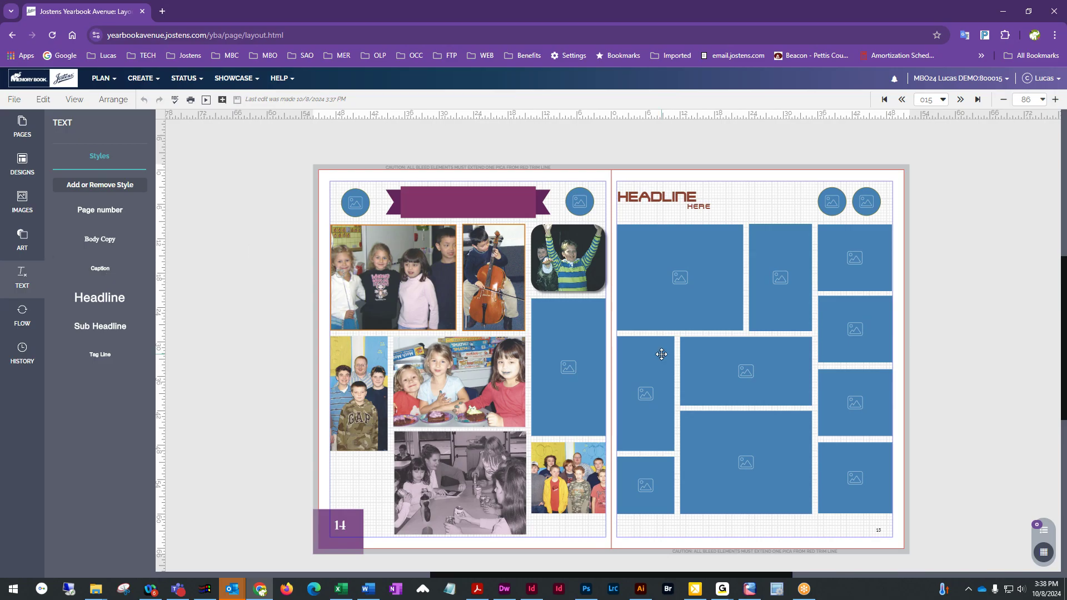
Place a text box in the Headline style on page 14's ribbon banner and center its text horizontally
drag(80, 297, 525, 202)
drag(443, 200, 413, 201)
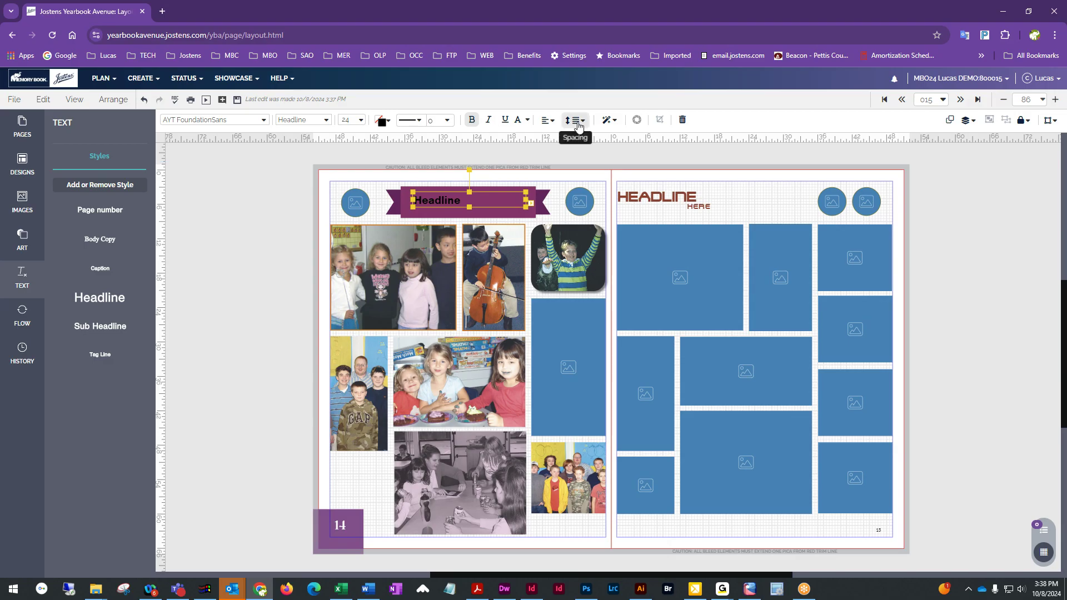
click(551, 124)
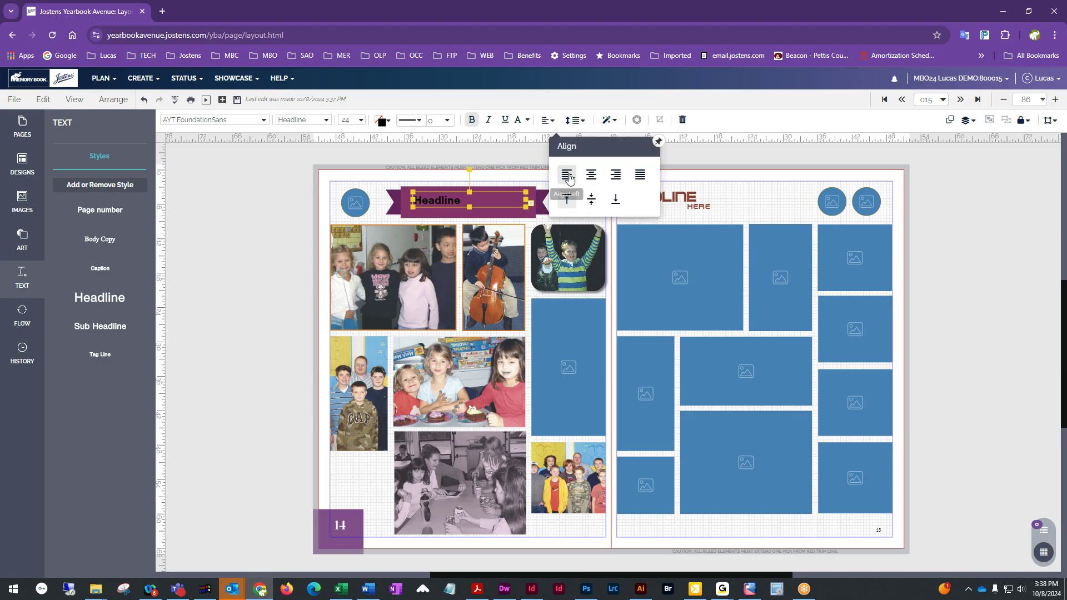
click(548, 120)
click(547, 119)
click(589, 175)
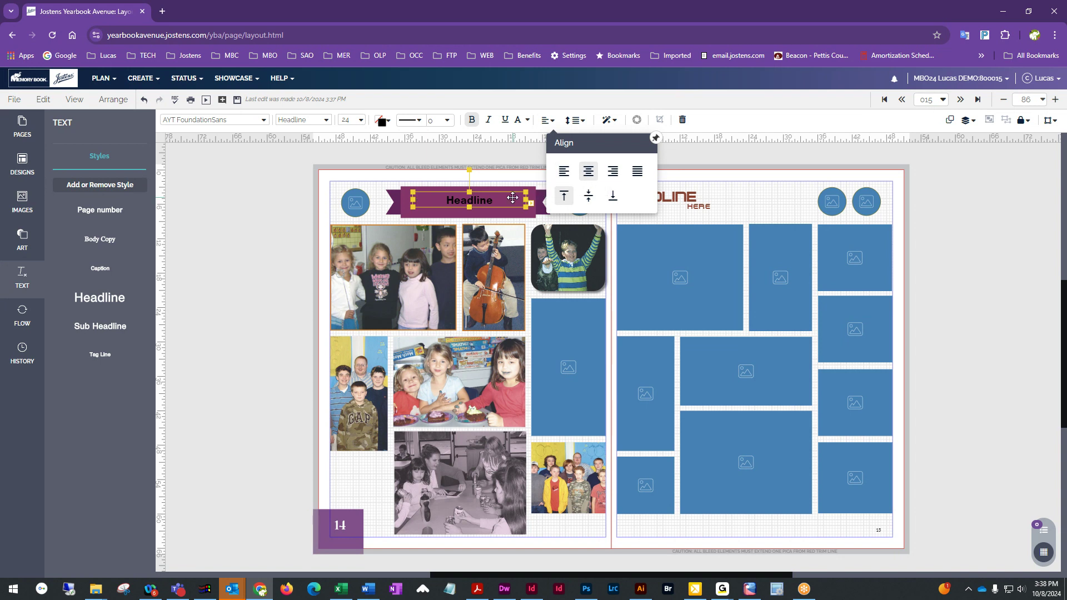
Set the banner headline's text fill to White and deselect it
click(384, 121)
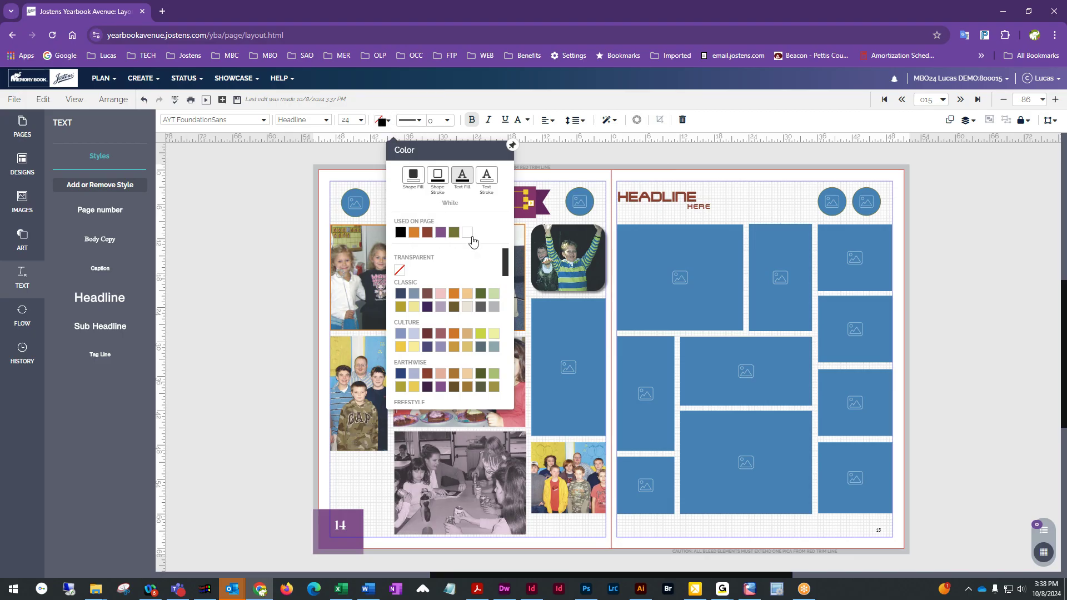
click(469, 234)
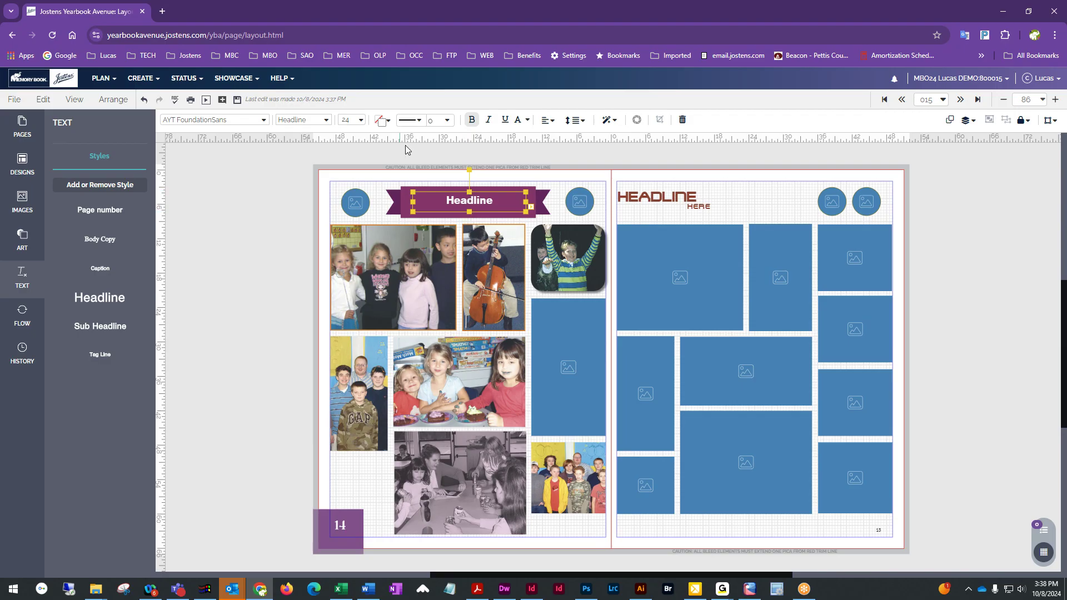
click(219, 283)
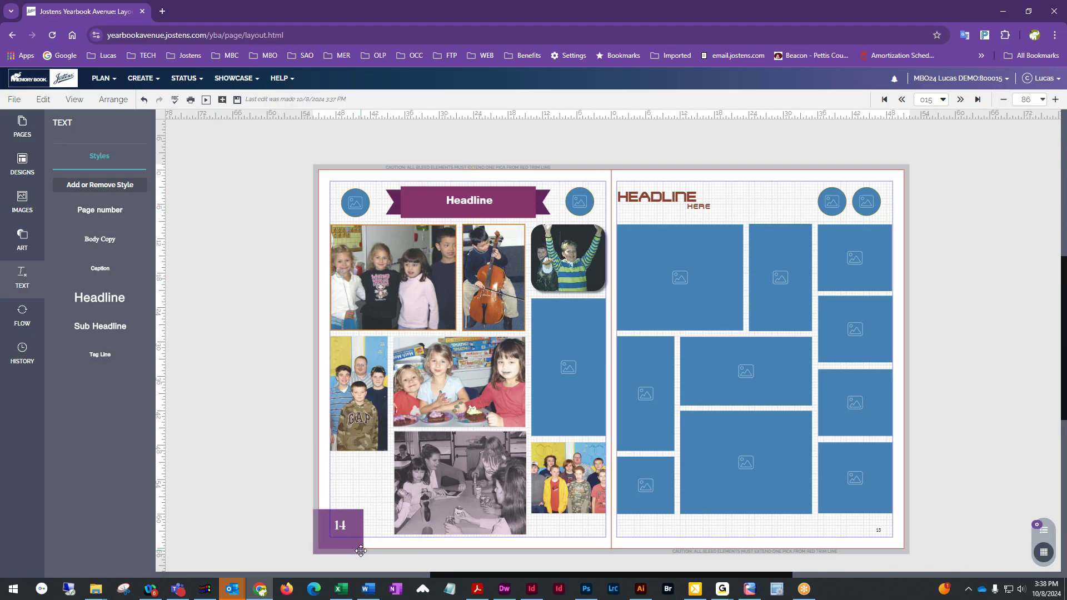
Delete page 14's page number with its purple square, and show the clipart in the Stickers category
drag(372, 492, 290, 518)
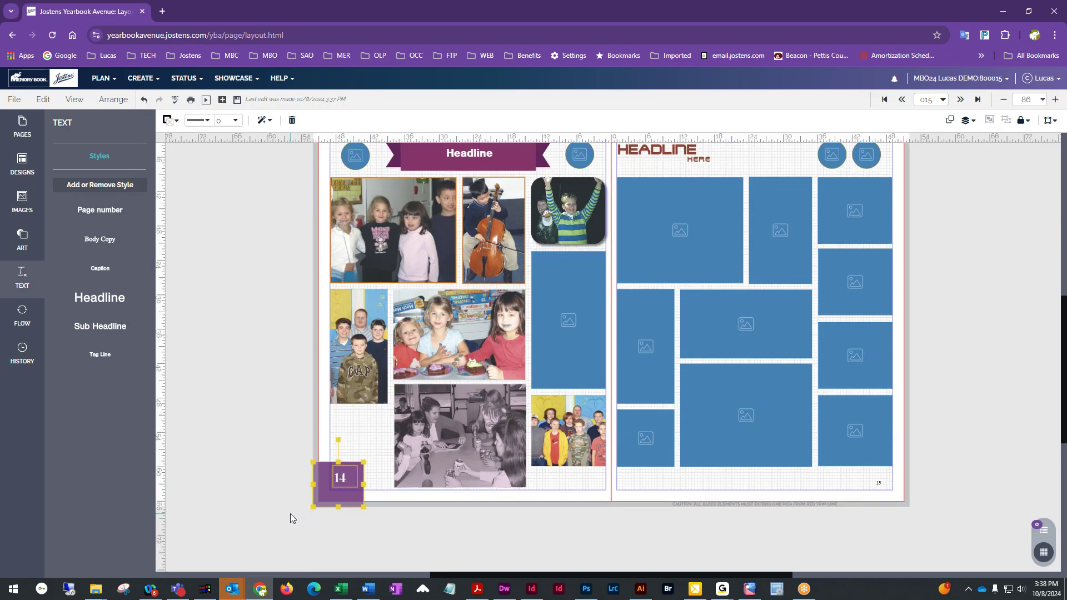
key(Delete)
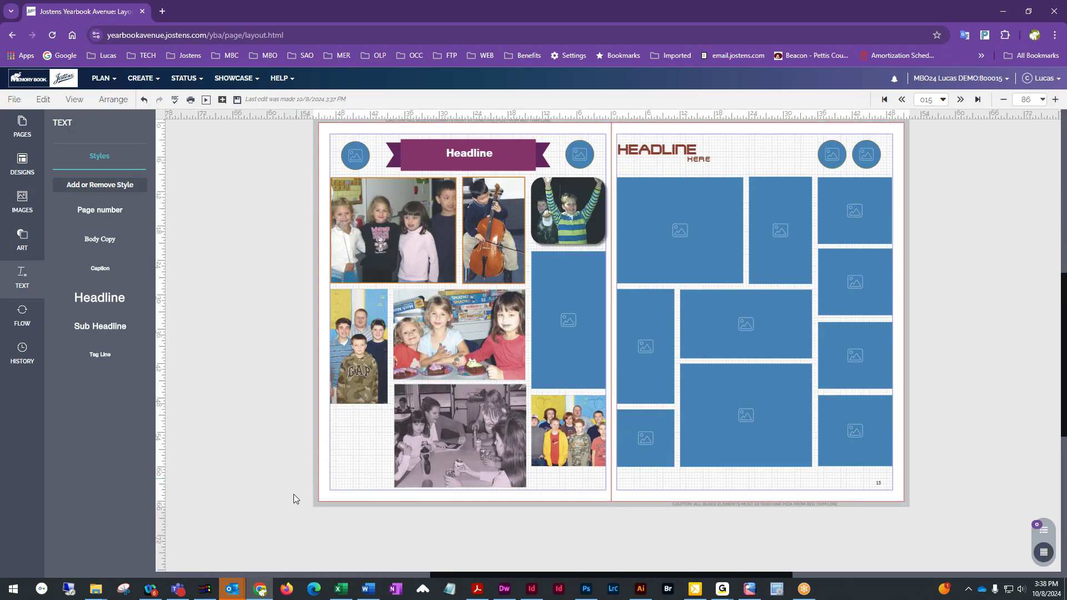
click(19, 245)
click(133, 200)
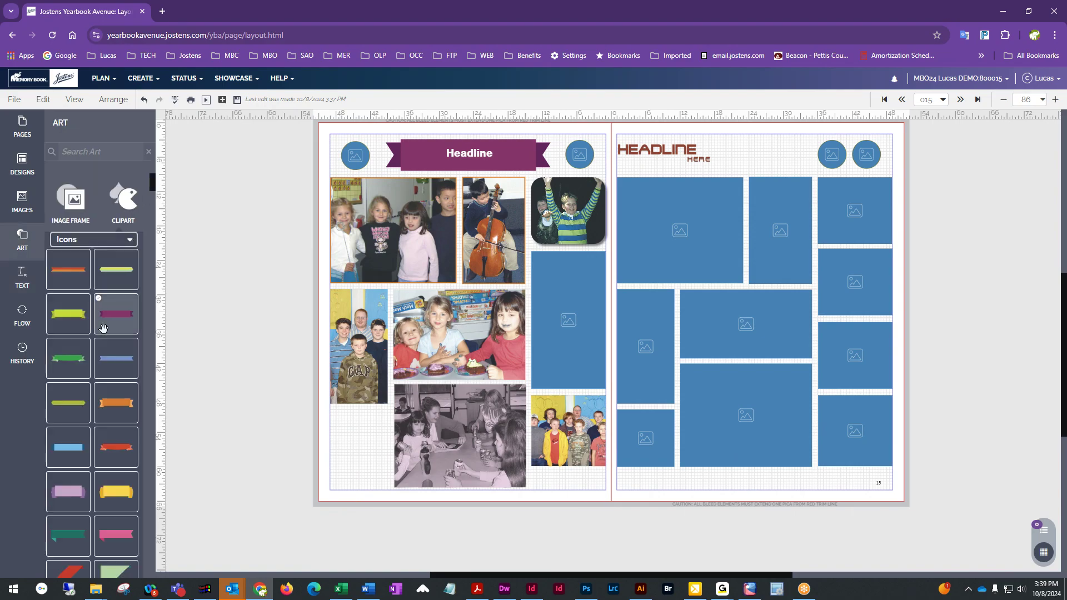
click(97, 245)
click(98, 369)
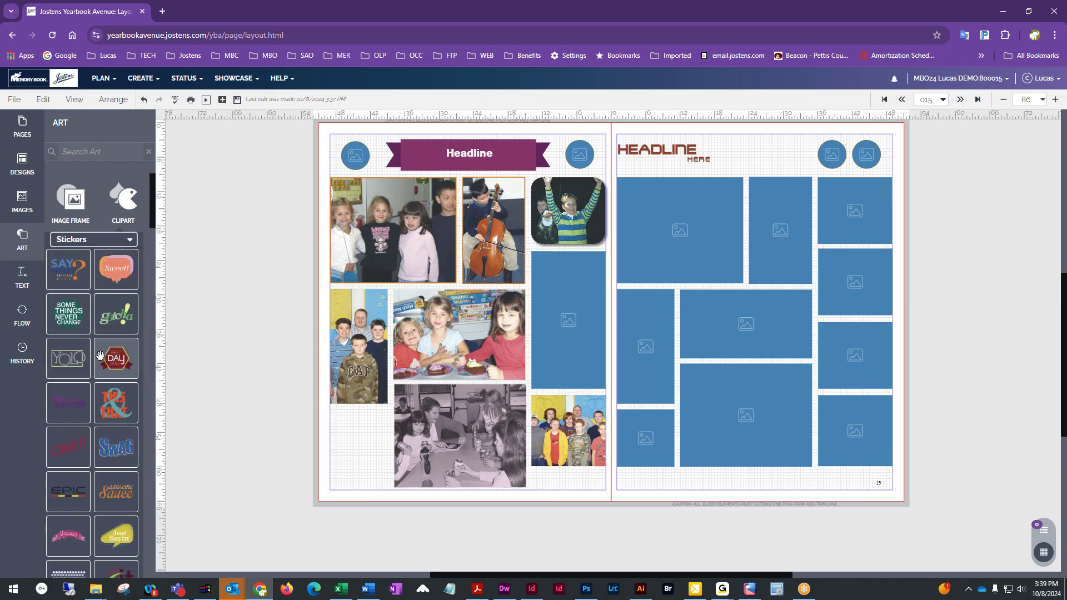
Try the orange "Sweet!" sticker in page 14's lower outer corner, shift it slightly downward, and remove it
drag(116, 269, 325, 417)
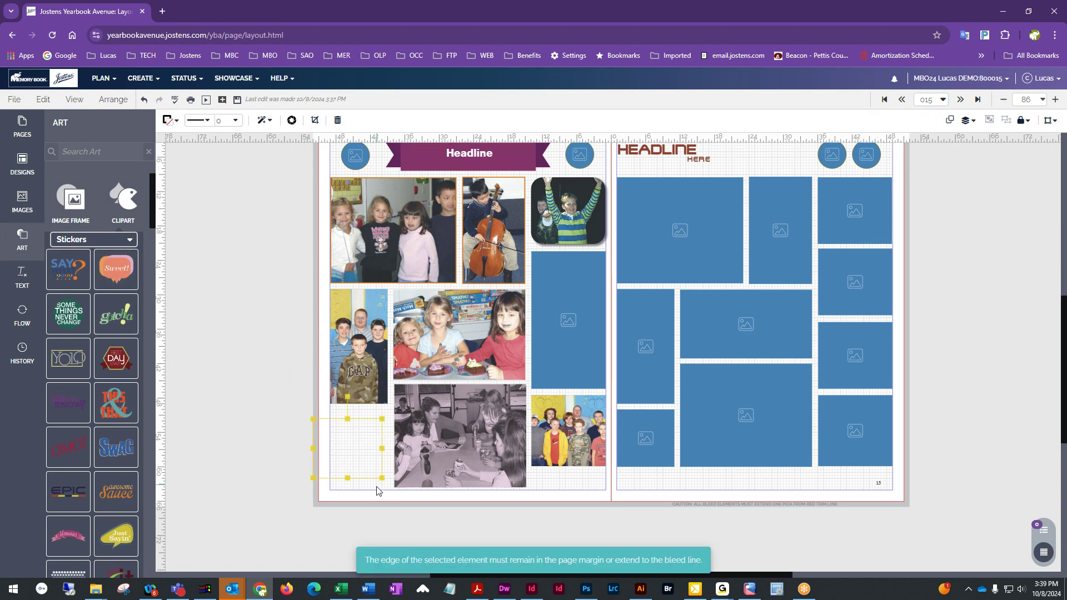
drag(356, 452, 356, 465)
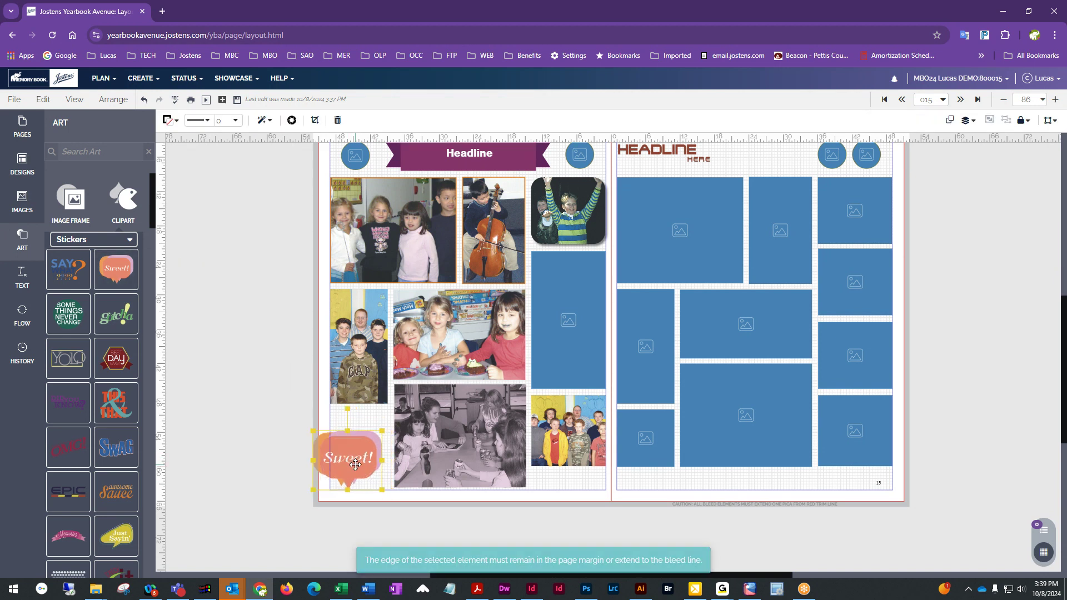
click(375, 511)
scroll(555, 522, up, 1)
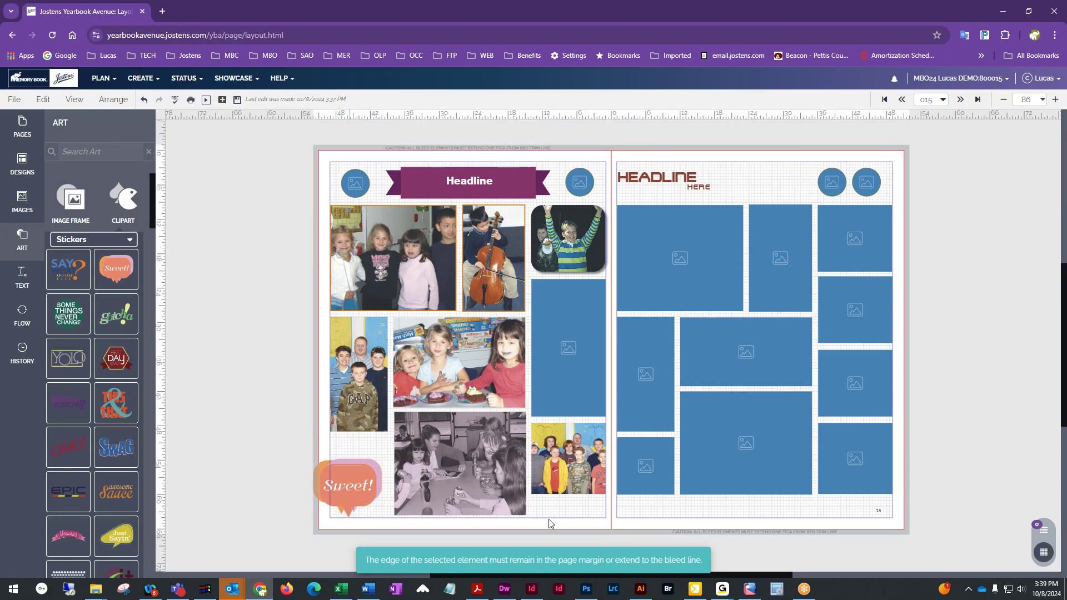
scroll(117, 489, down, 5)
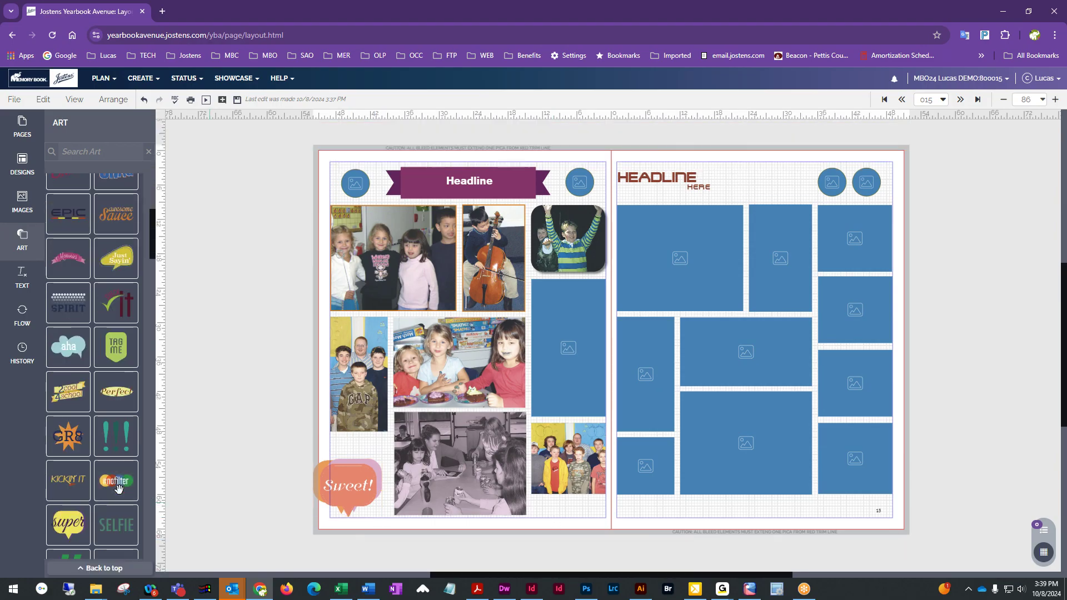
click(312, 496)
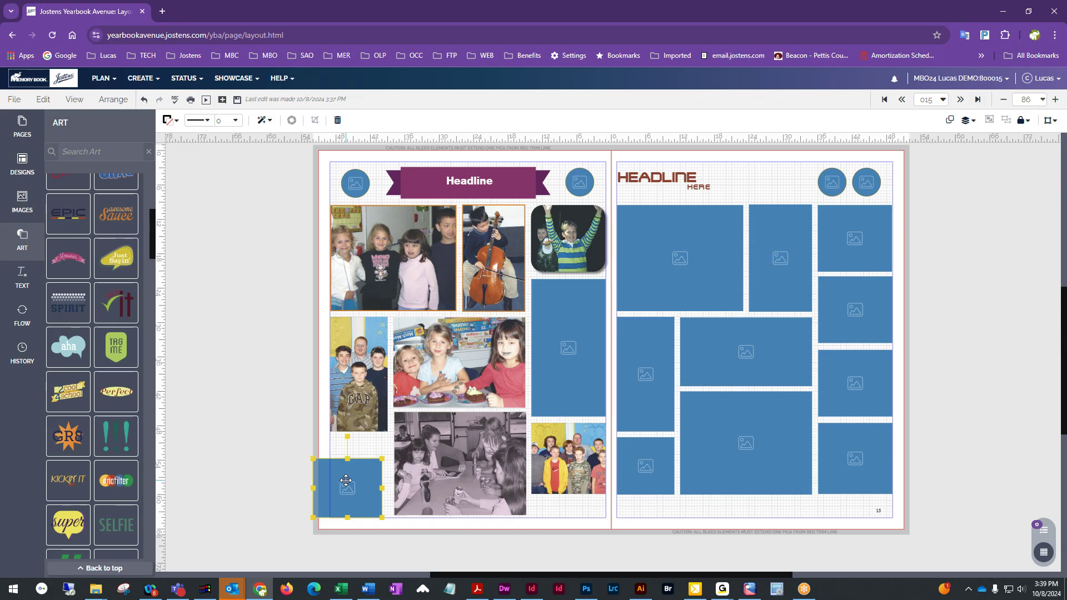
key(Delete)
Find the blue "You Rock!" sticker among the clipart and place it in page 14's lower outer corner
scroll(269, 465, down, 3)
scroll(137, 464, down, 4)
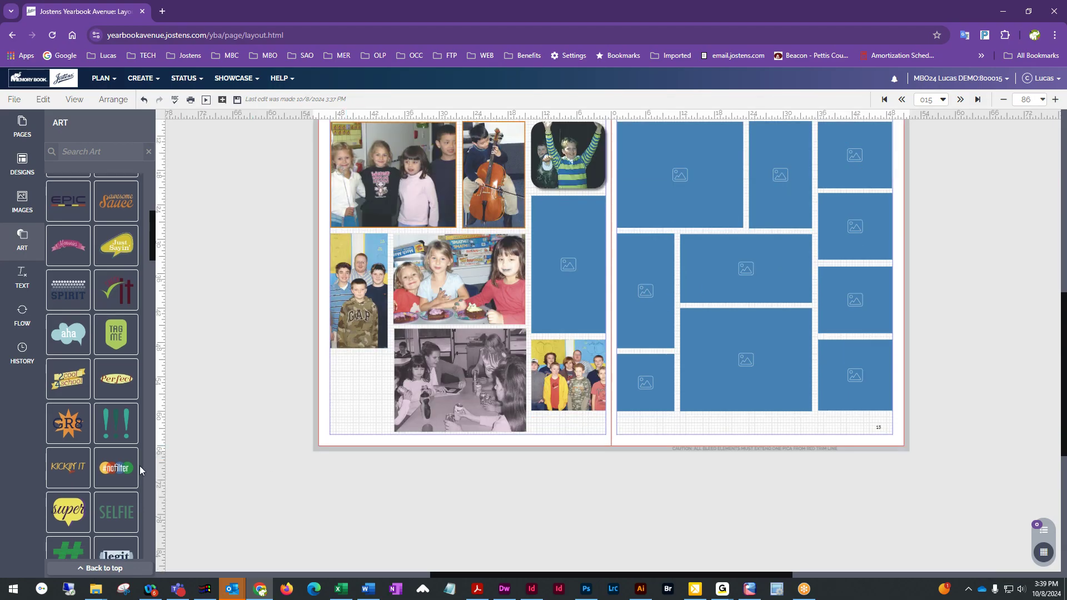
scroll(137, 464, down, 6)
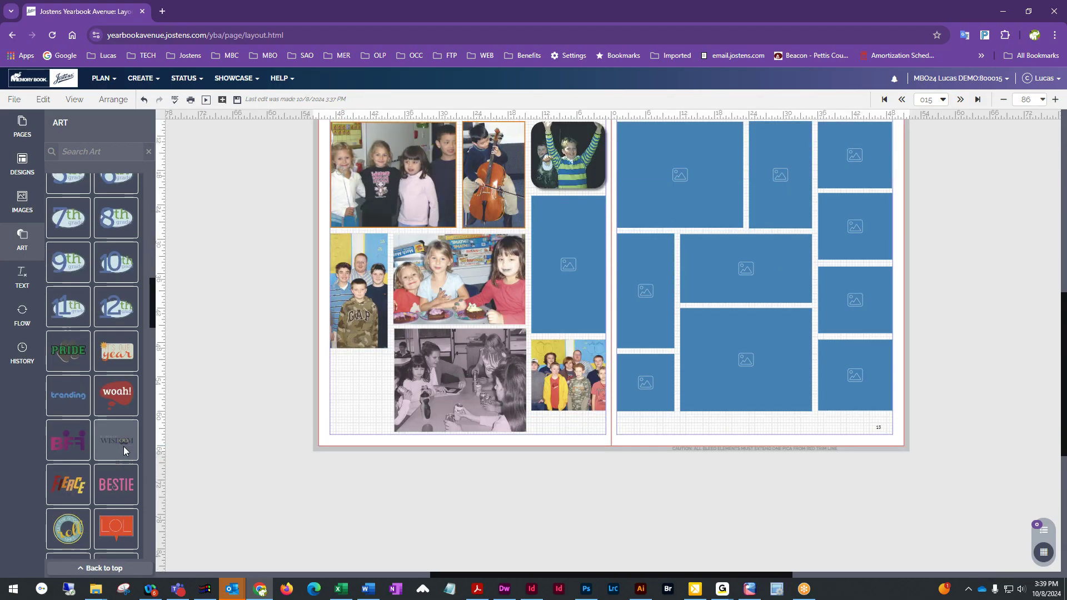
scroll(93, 381, up, 2)
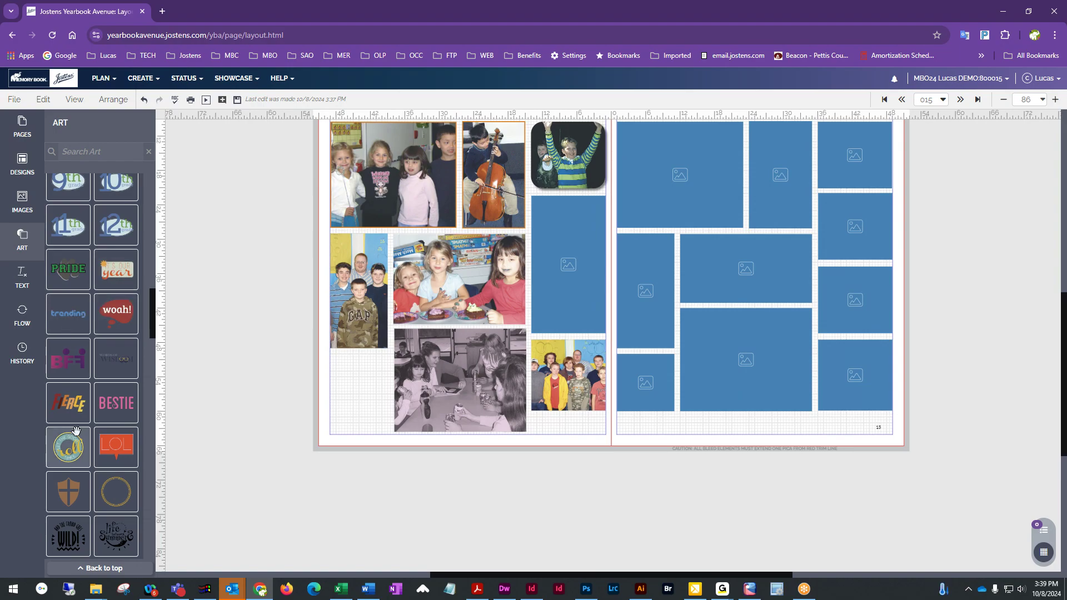
scroll(89, 478, down, 5)
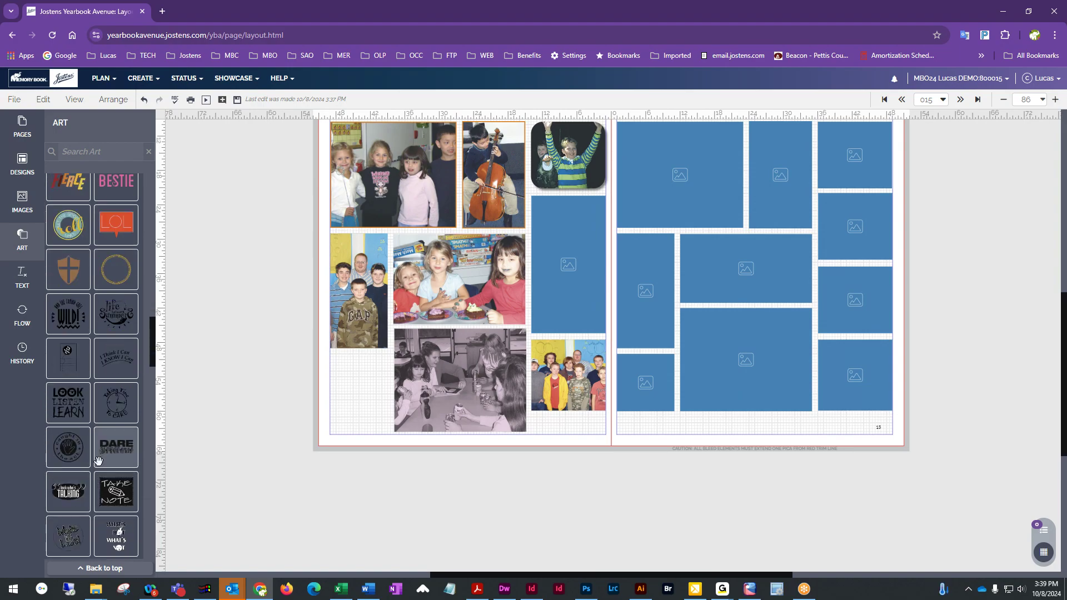
scroll(101, 455, down, 2)
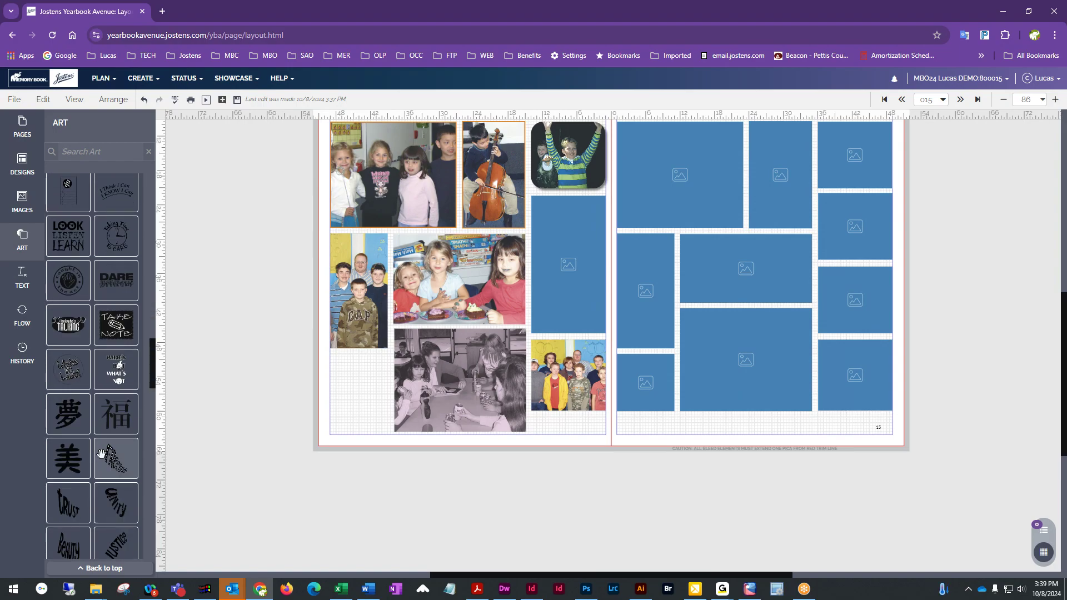
scroll(100, 454, down, 5)
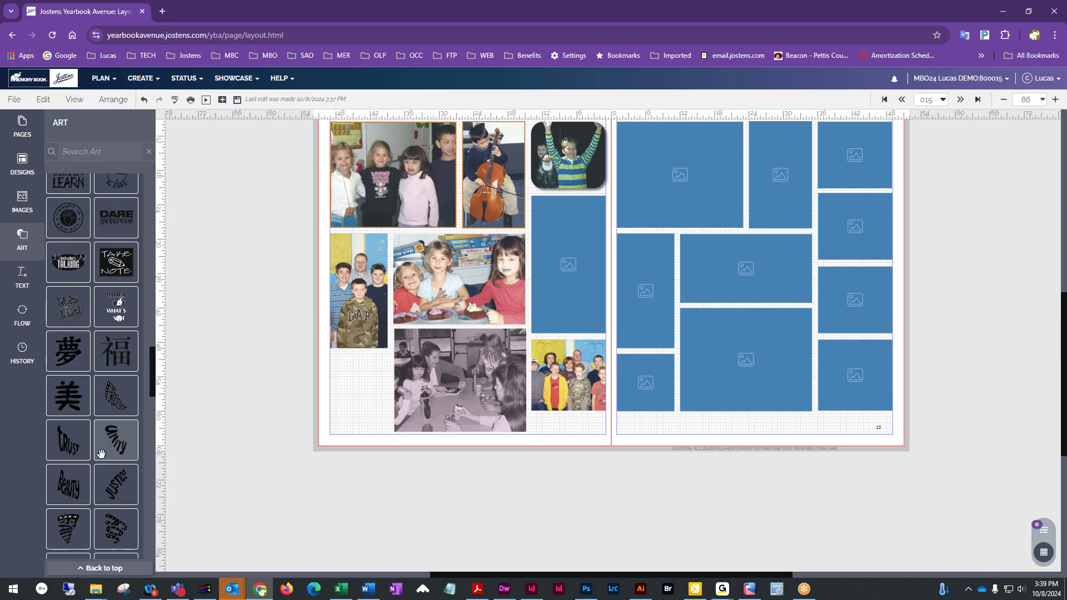
scroll(101, 453, down, 8)
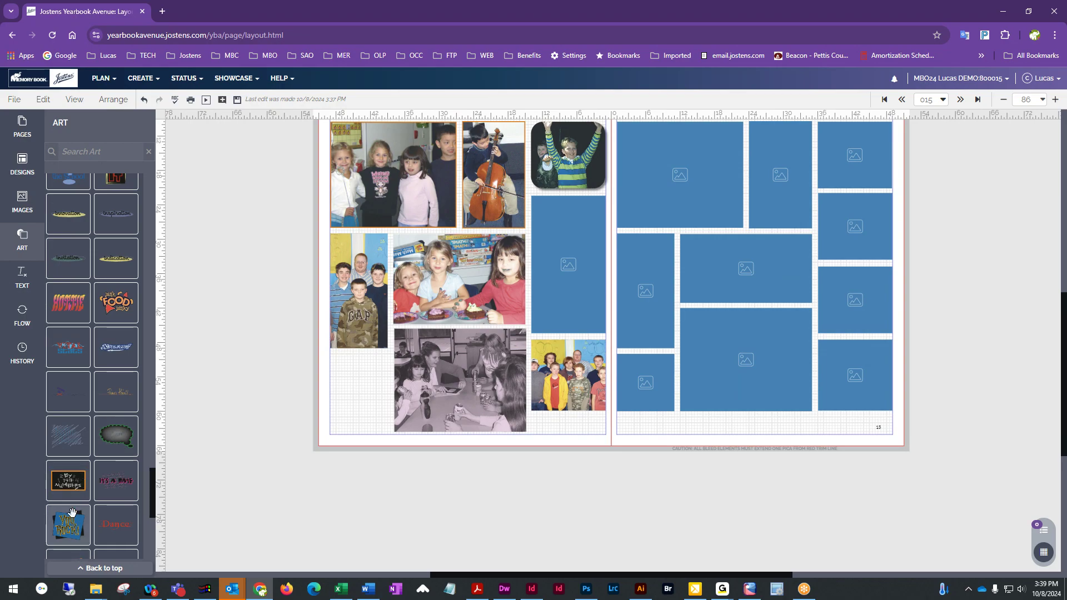
scroll(106, 523, down, 4)
drag(68, 303, 351, 389)
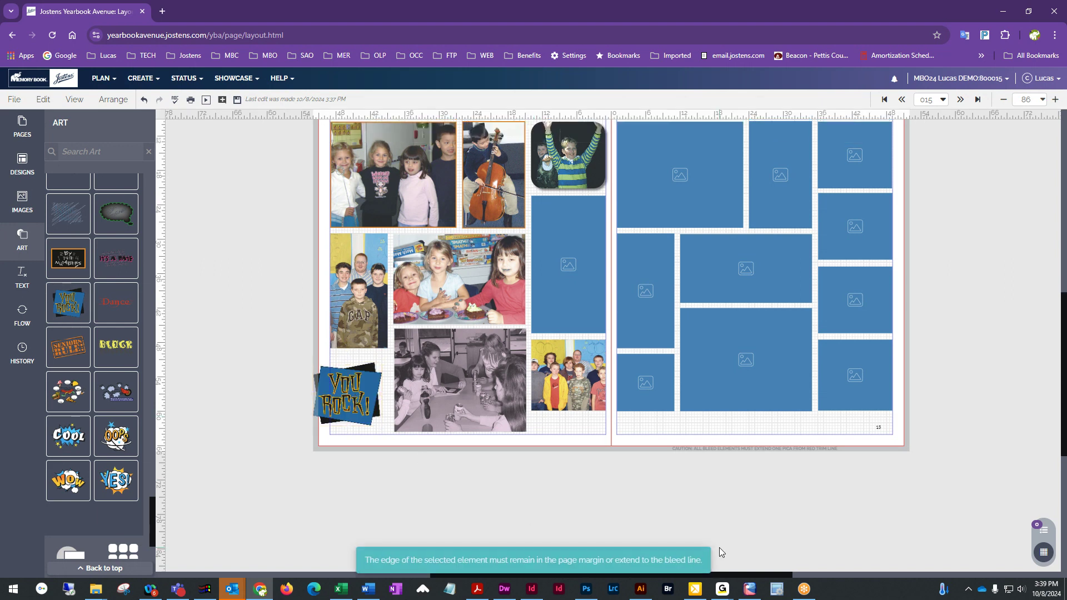
scroll(870, 526, up, 2)
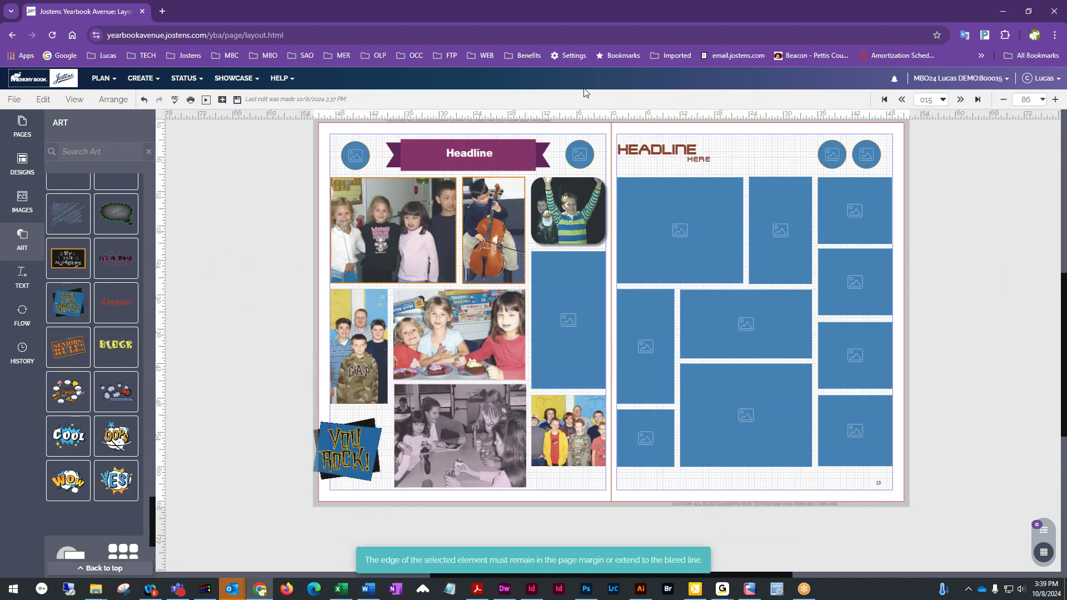
scroll(449, 335, up, 1)
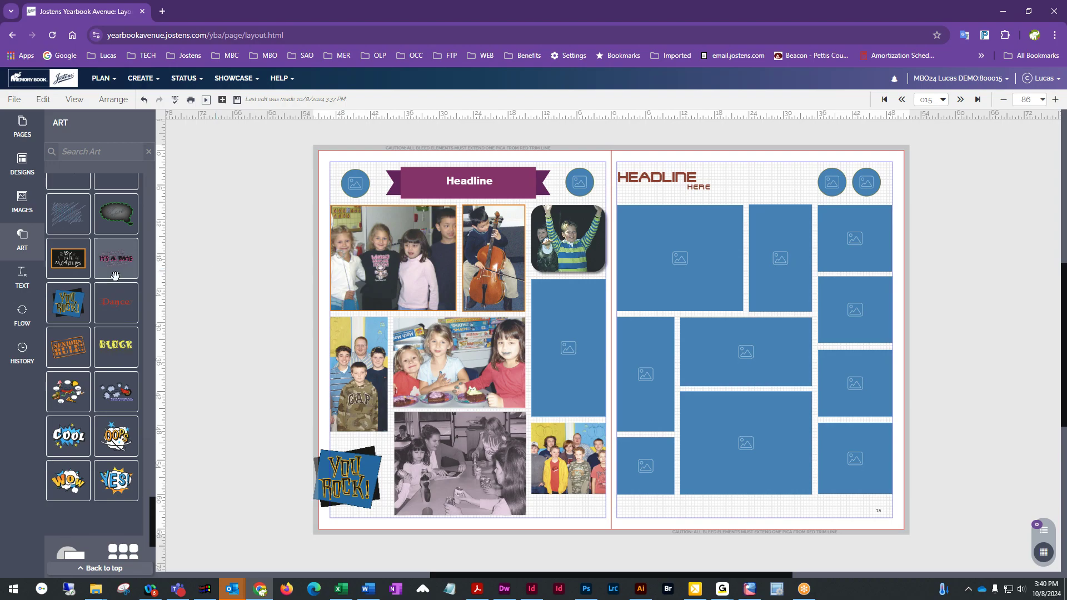
Browse all page backgrounds and apply the gray-striped "TO REMEMBER" background to page 15
click(22, 247)
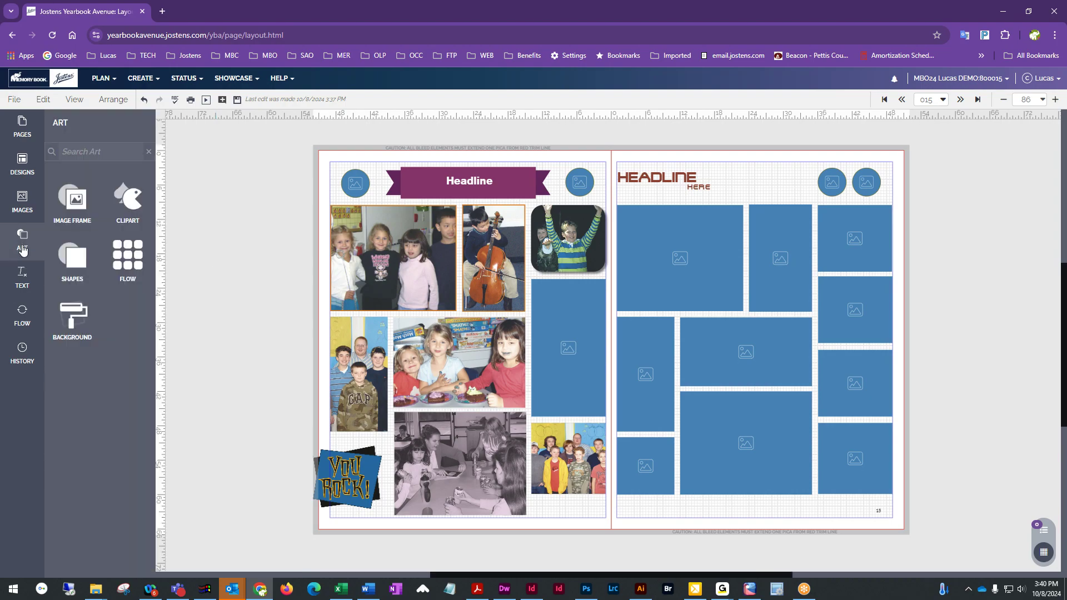
click(71, 318)
scroll(125, 309, down, 4)
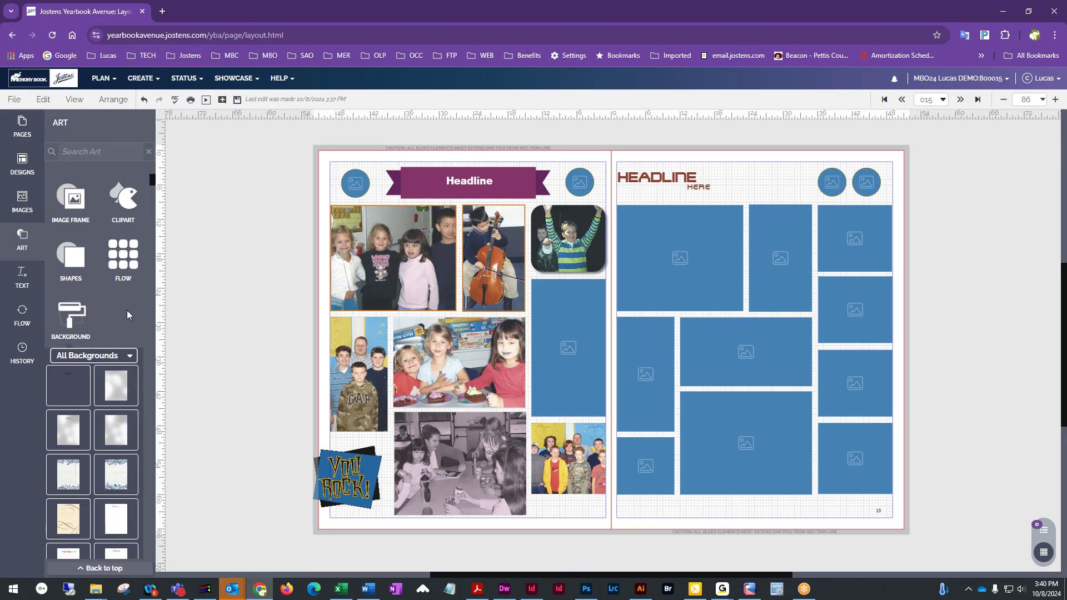
scroll(125, 310, up, 1)
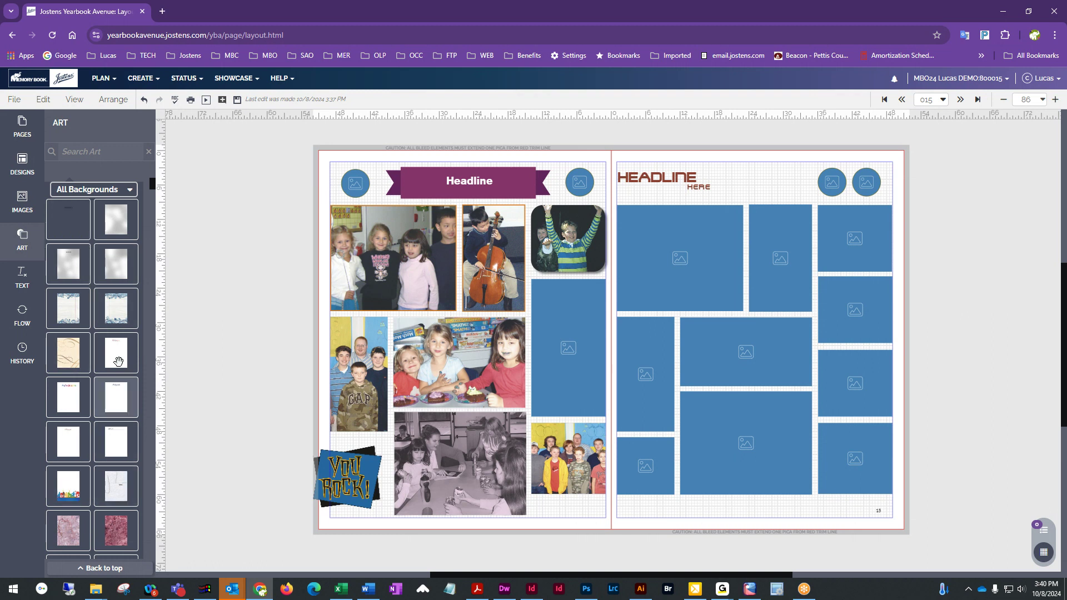
scroll(102, 434, down, 5)
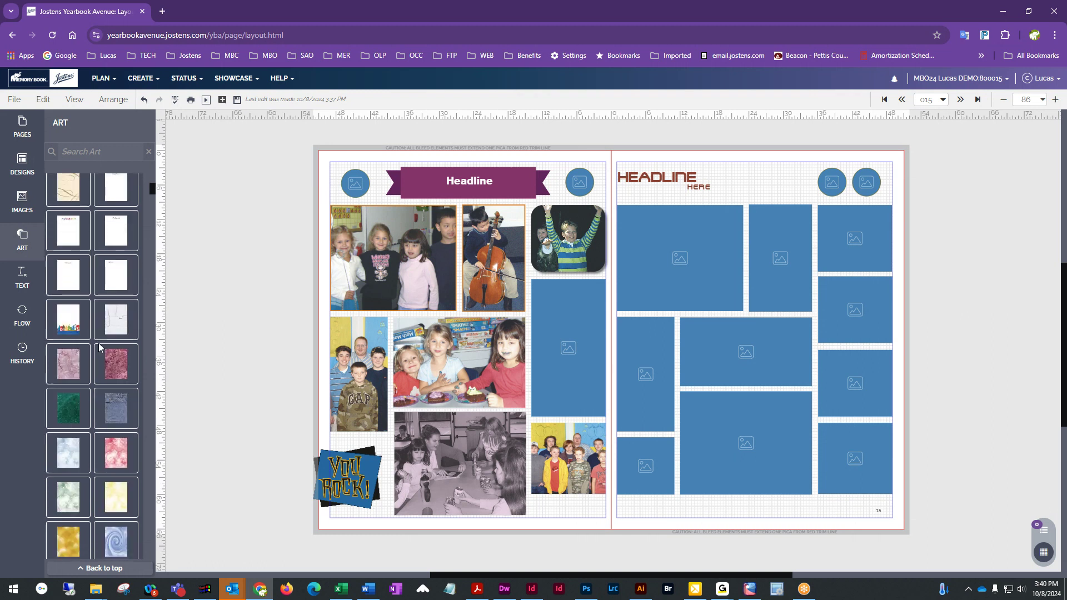
drag(152, 194, 156, 566)
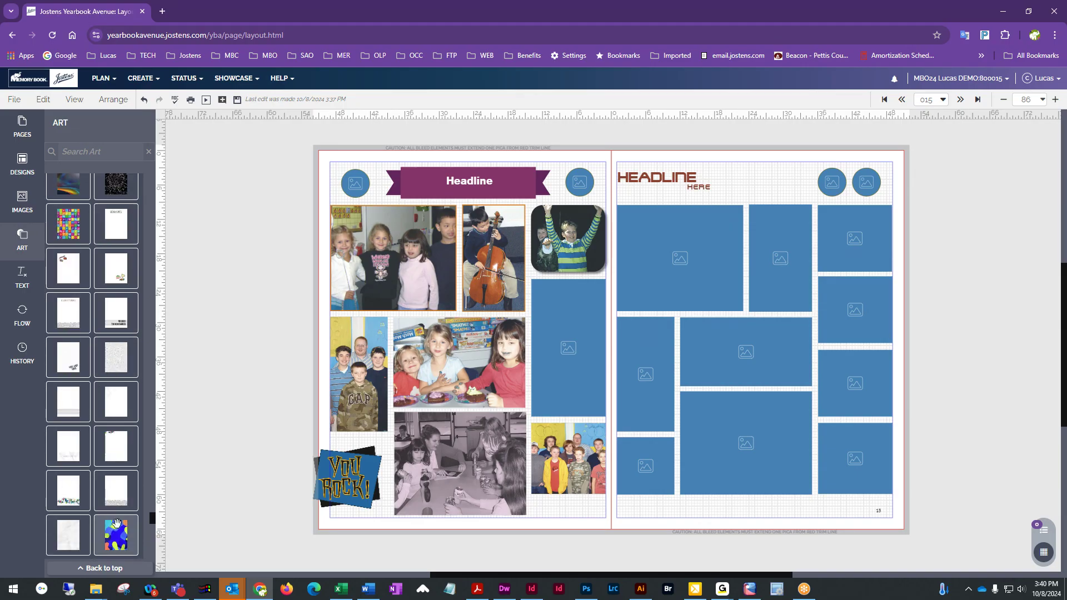
mouse_move(116, 491)
mouse_down()
mouse_move(361, 331)
mouse_move(755, 334)
mouse_move(269, 341)
mouse_move(122, 493)
mouse_up()
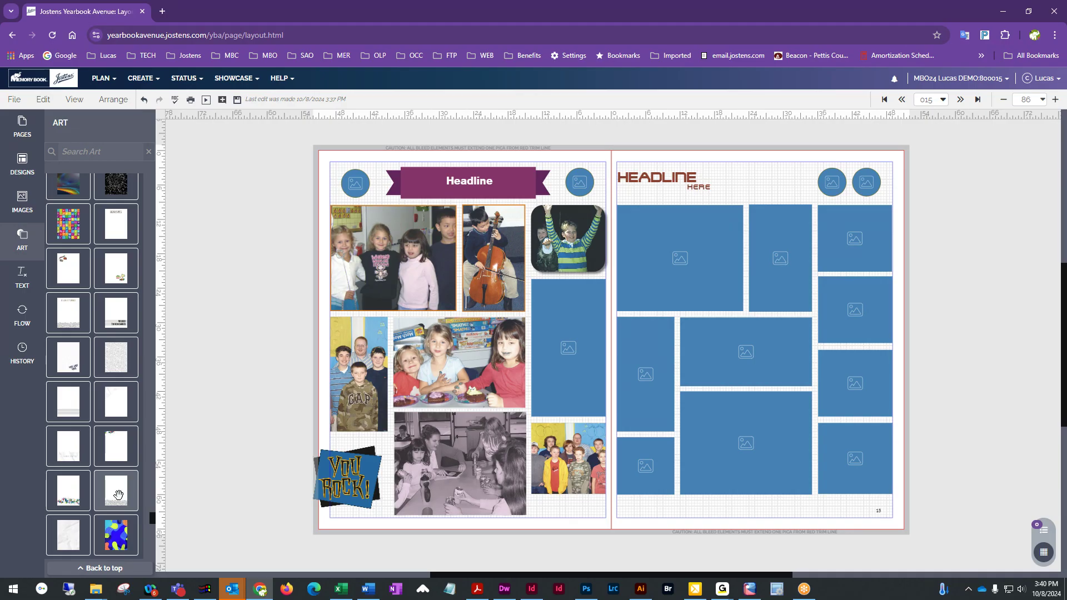
drag(126, 330, 763, 185)
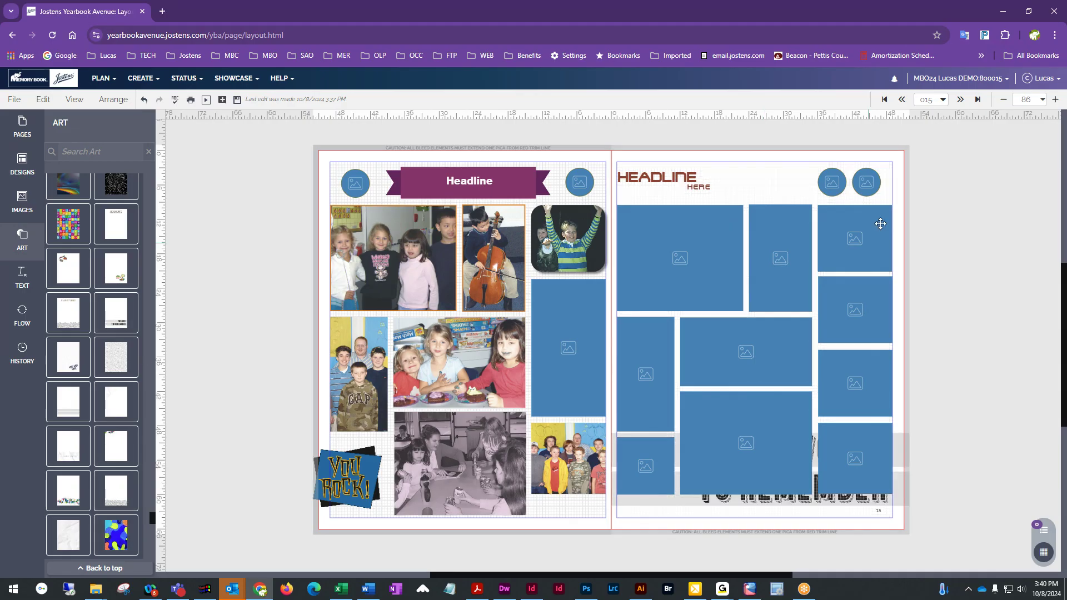
Delete all the image placeholders and the headline text from page 15, leaving its background
drag(901, 156, 647, 493)
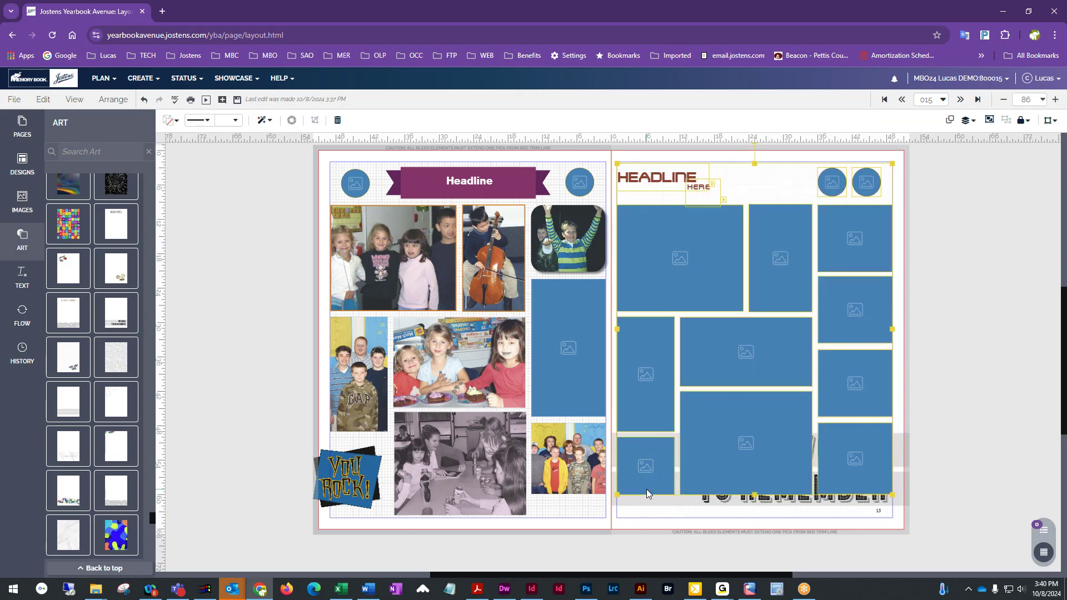
key(Delete)
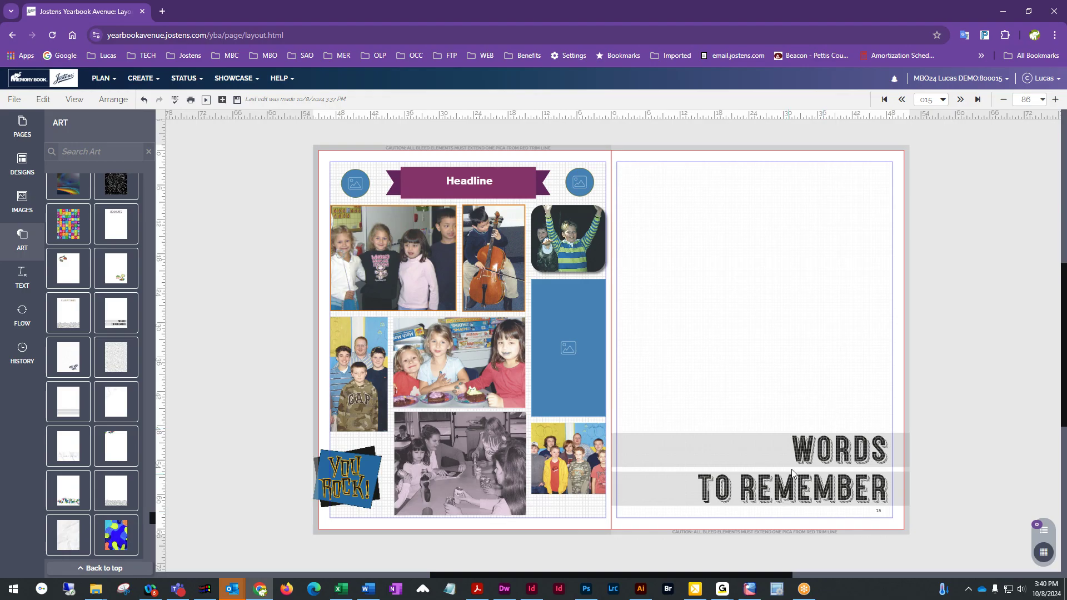
scroll(737, 470, up, 1)
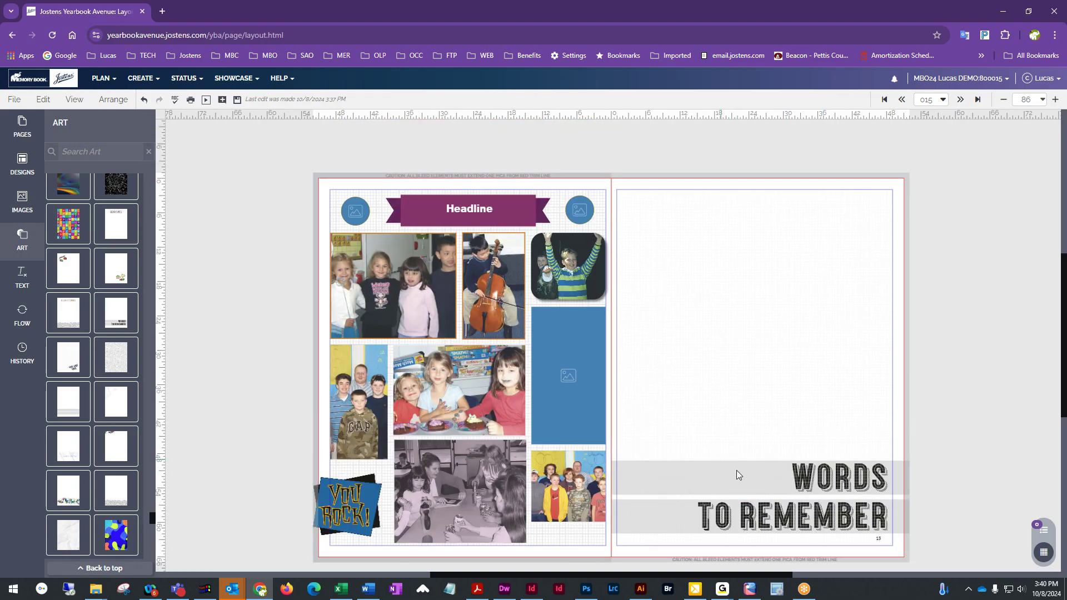
Try the crumpled white paper background on page 15, followed by the colorful abstract one with the yellow swoosh and dots
scroll(68, 533, down, 3)
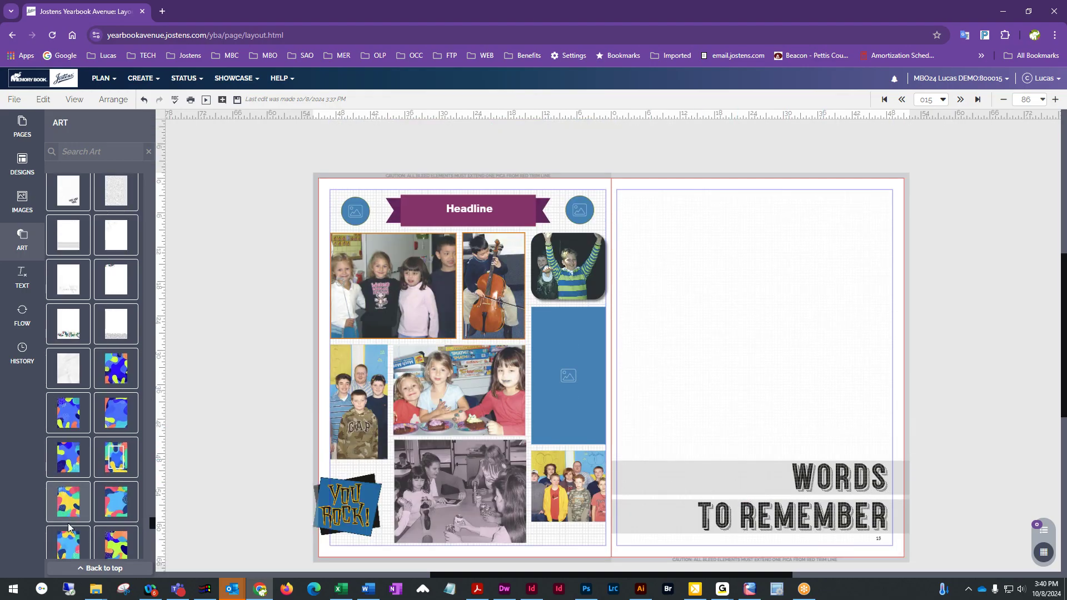
drag(66, 371, 763, 291)
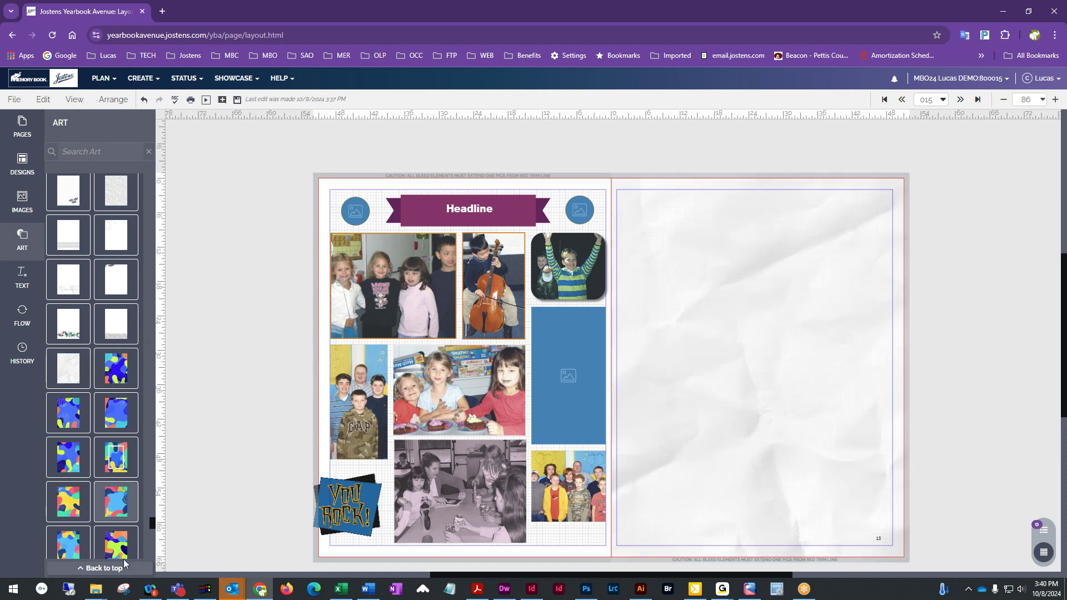
scroll(91, 468, down, 3)
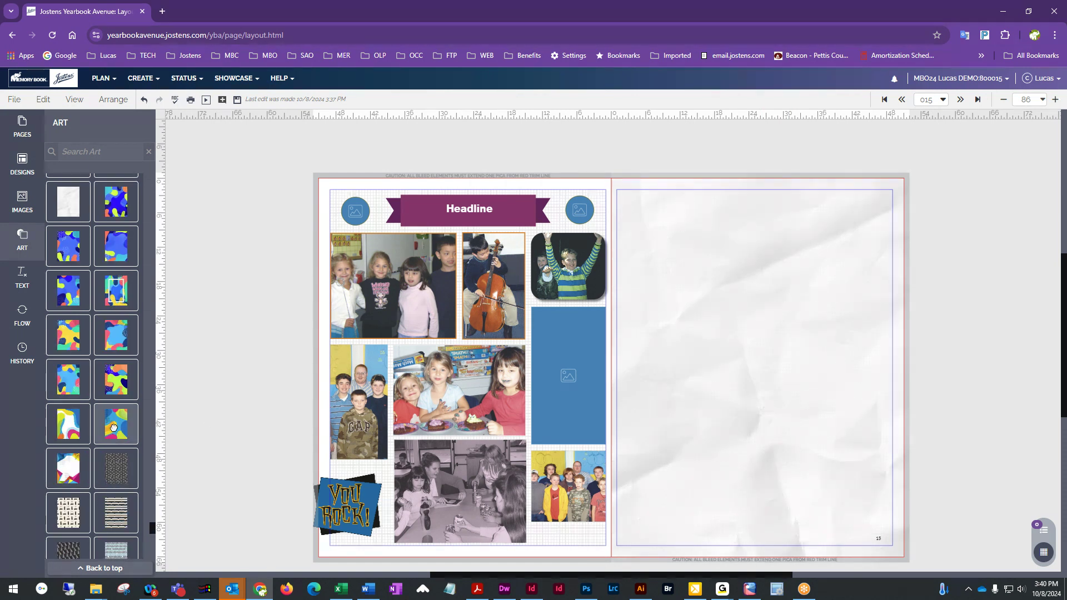
drag(115, 427, 829, 410)
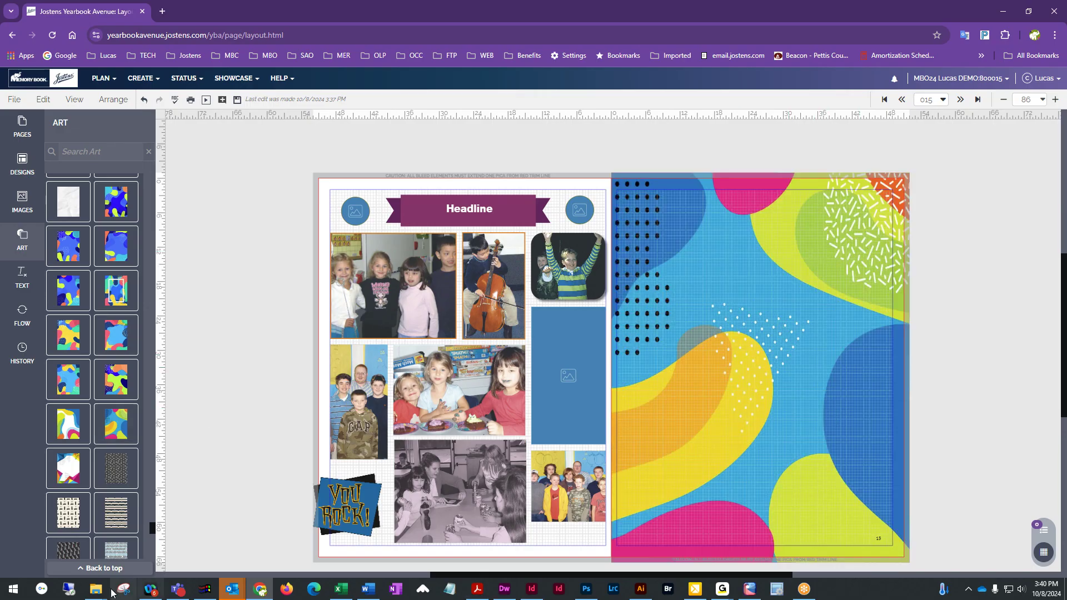
Try further backgrounds from the art collection and apply the navy, white and tan striped pattern to page 15
scroll(96, 521, down, 5)
scroll(97, 521, down, 4)
drag(116, 324, 837, 356)
scroll(98, 488, down, 5)
scroll(99, 389, up, 5)
scroll(99, 384, up, 4)
drag(99, 383, 648, 308)
scroll(116, 389, up, 2)
drag(123, 342, 730, 343)
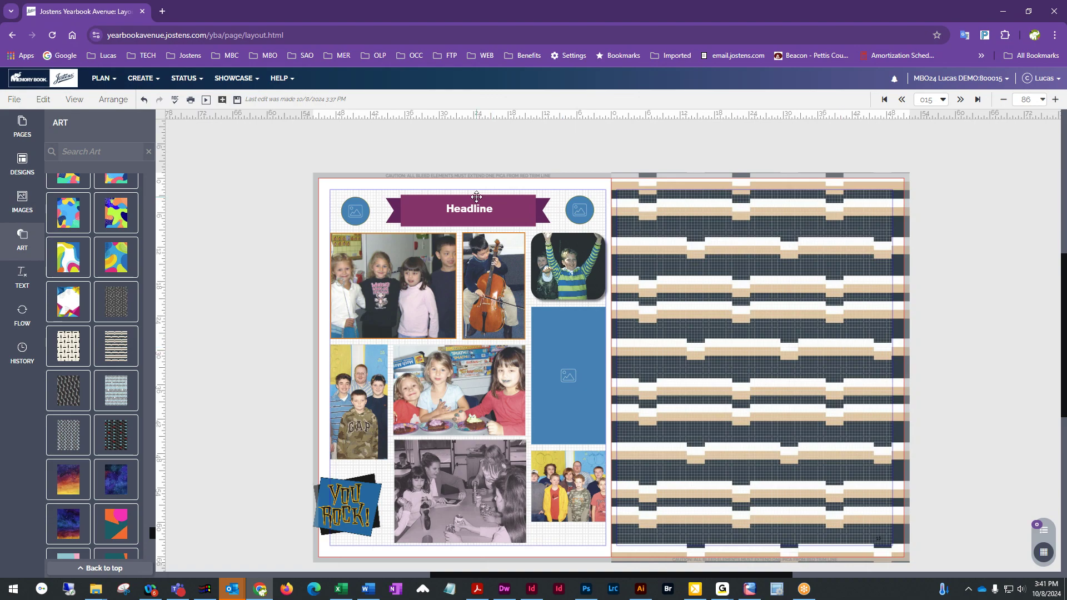
Open the background settings, switch them to the left page, and give page 14 a pale yellow background color from the Classic palette
scroll(111, 358, down, 5)
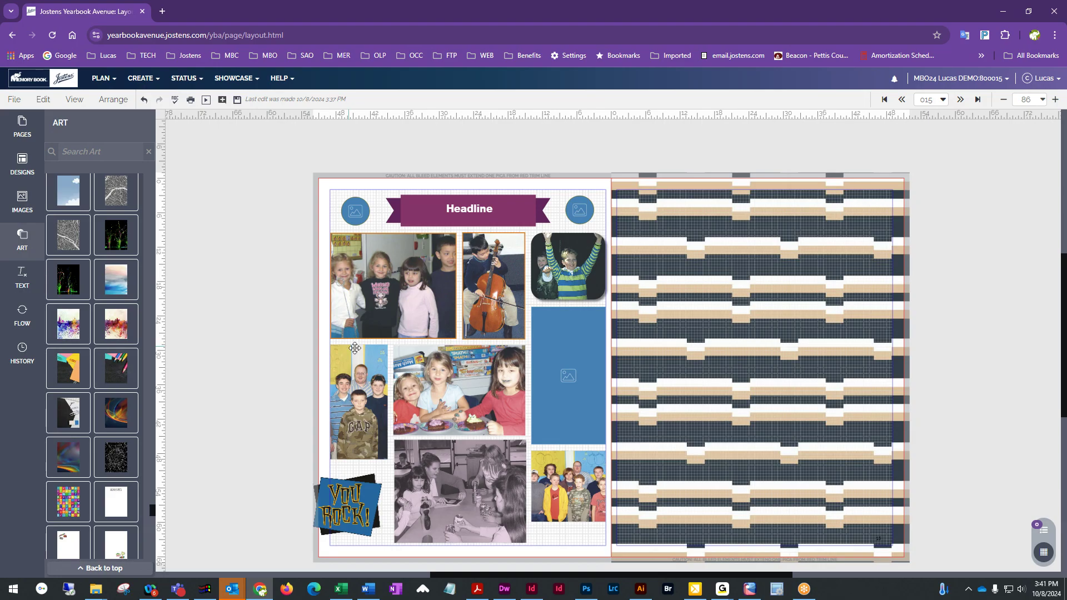
scroll(349, 346, down, 1)
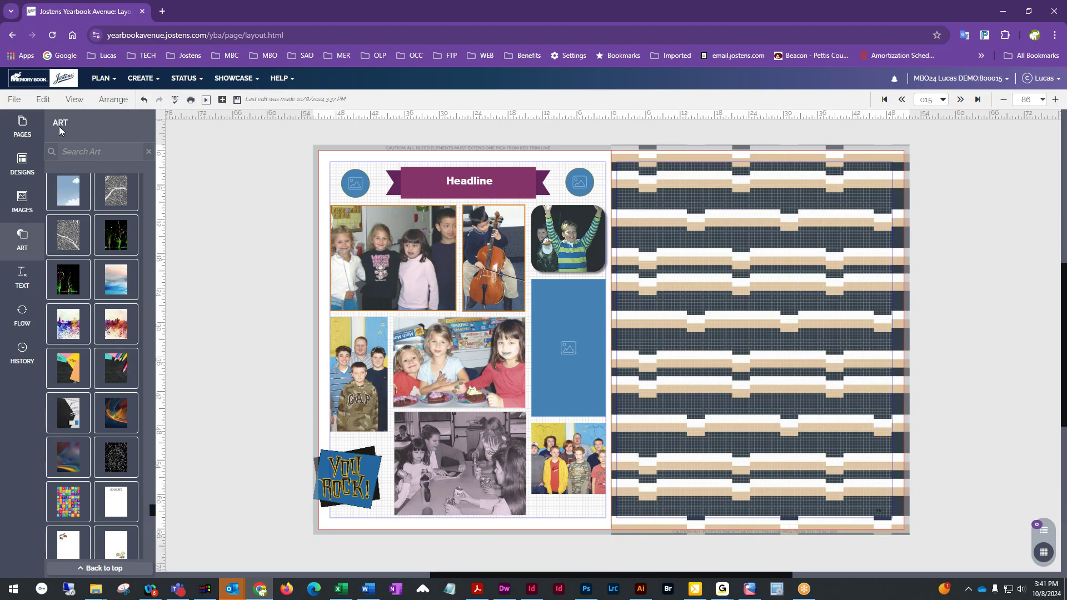
click(43, 100)
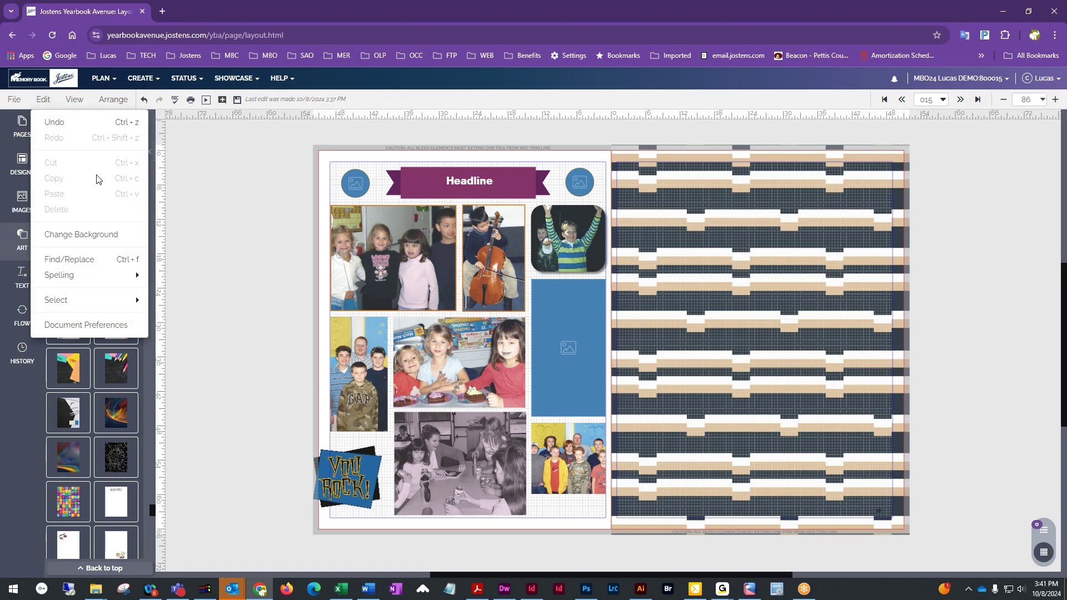
click(75, 240)
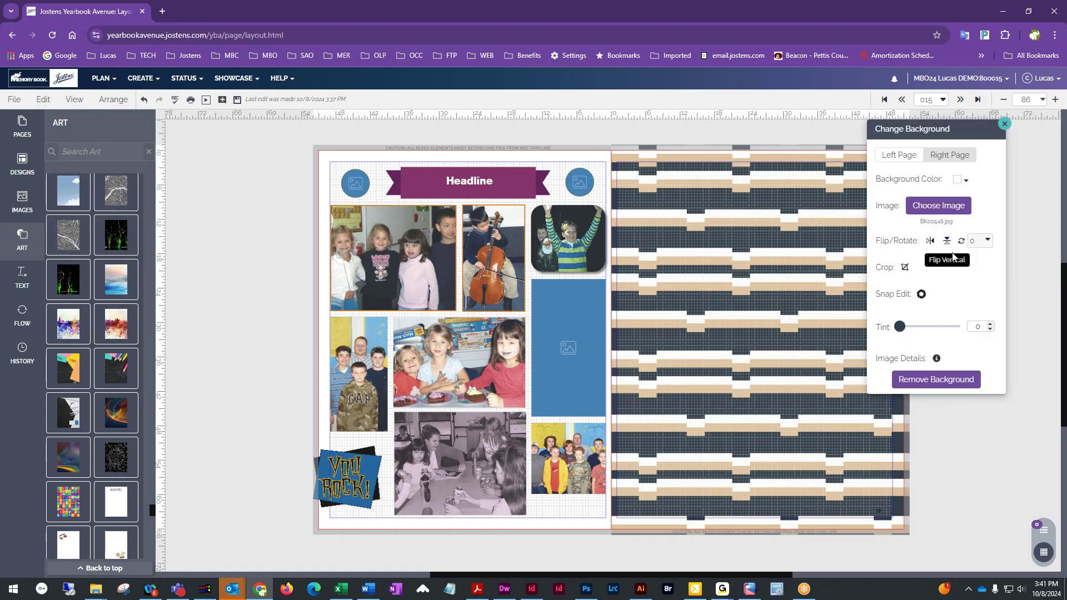
drag(943, 139, 975, 170)
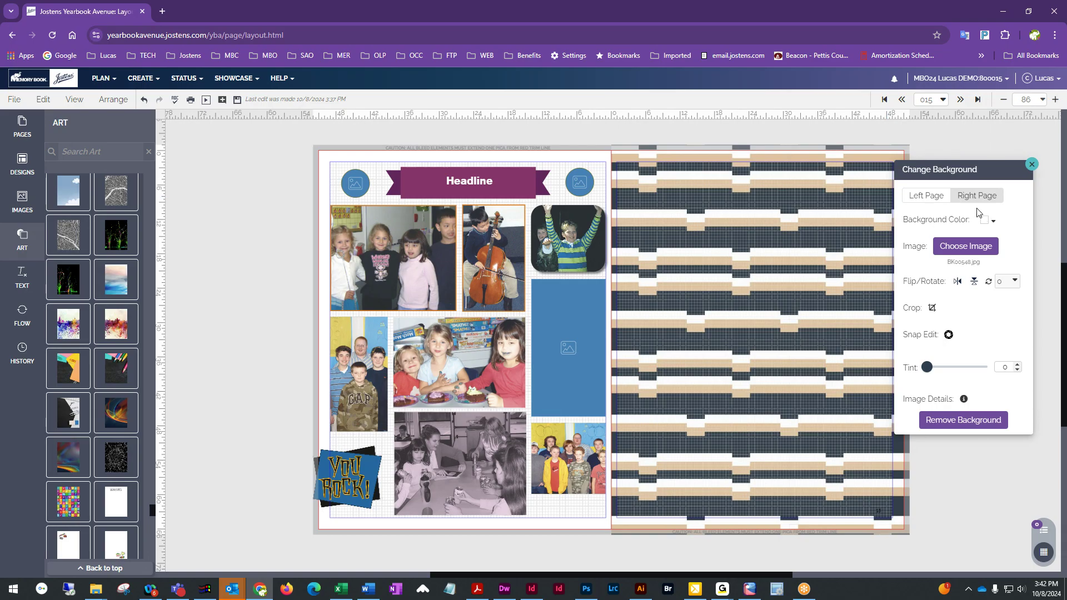
click(927, 199)
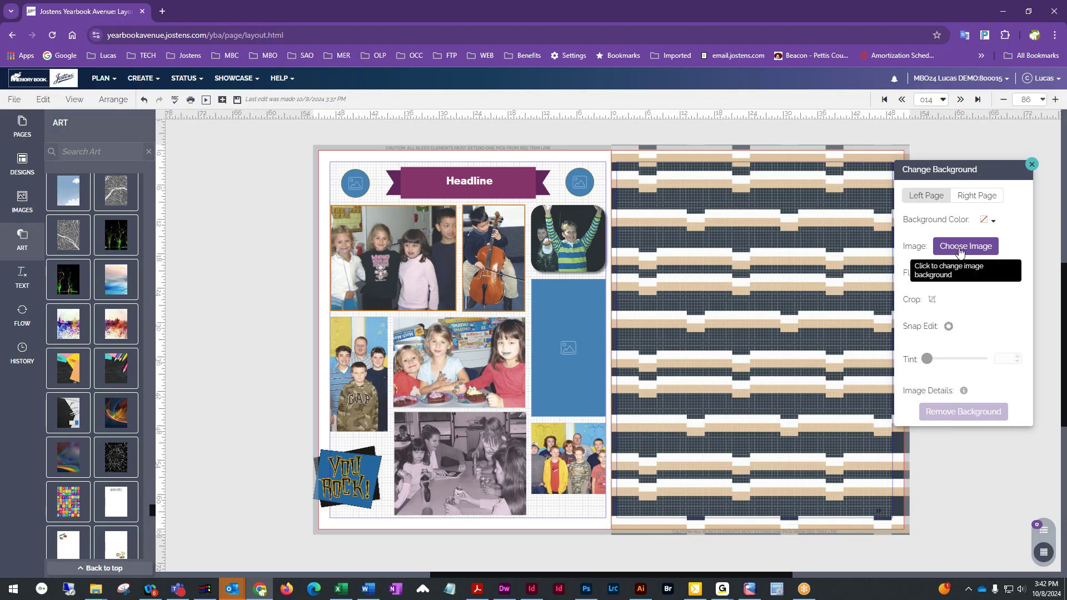
click(987, 223)
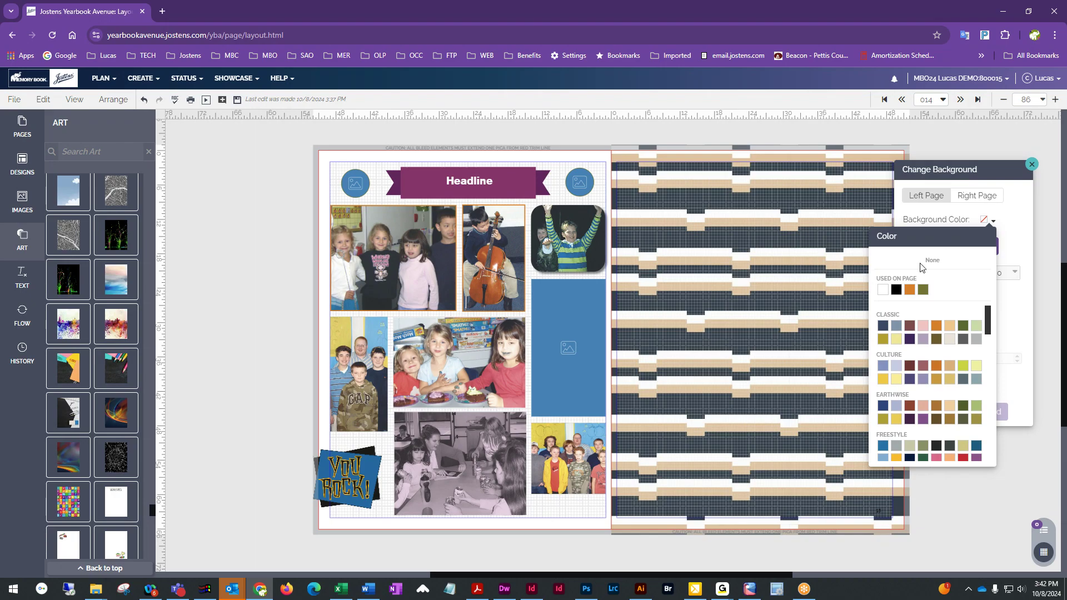
click(897, 339)
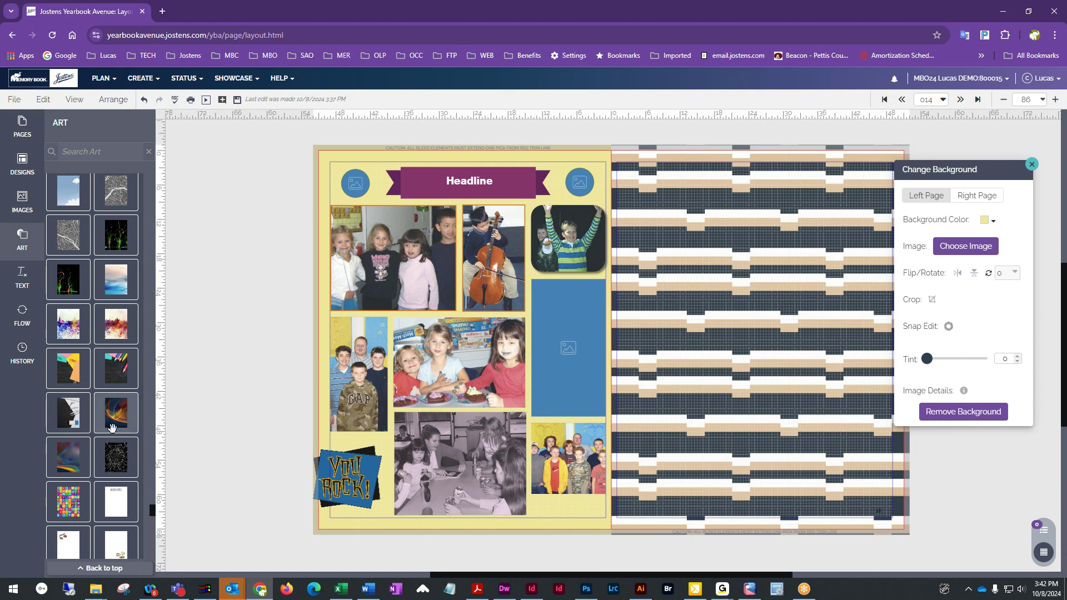
Apply the navy, white and tan striped background to page 14 and set its tint to 69
scroll(136, 337, up, 4)
scroll(136, 337, down, 5)
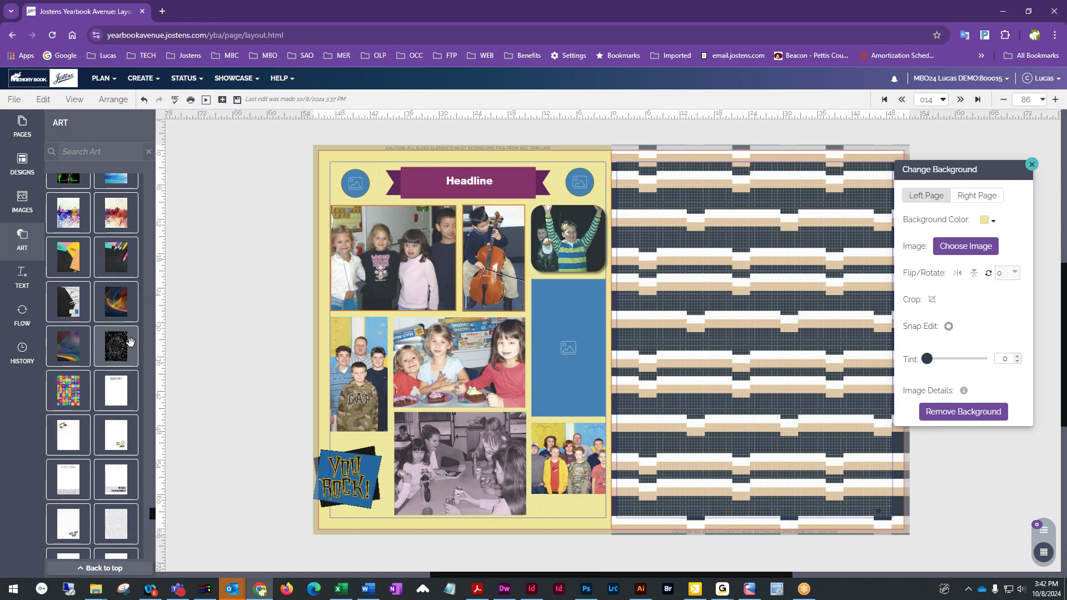
scroll(130, 341, down, 5)
drag(126, 345, 416, 378)
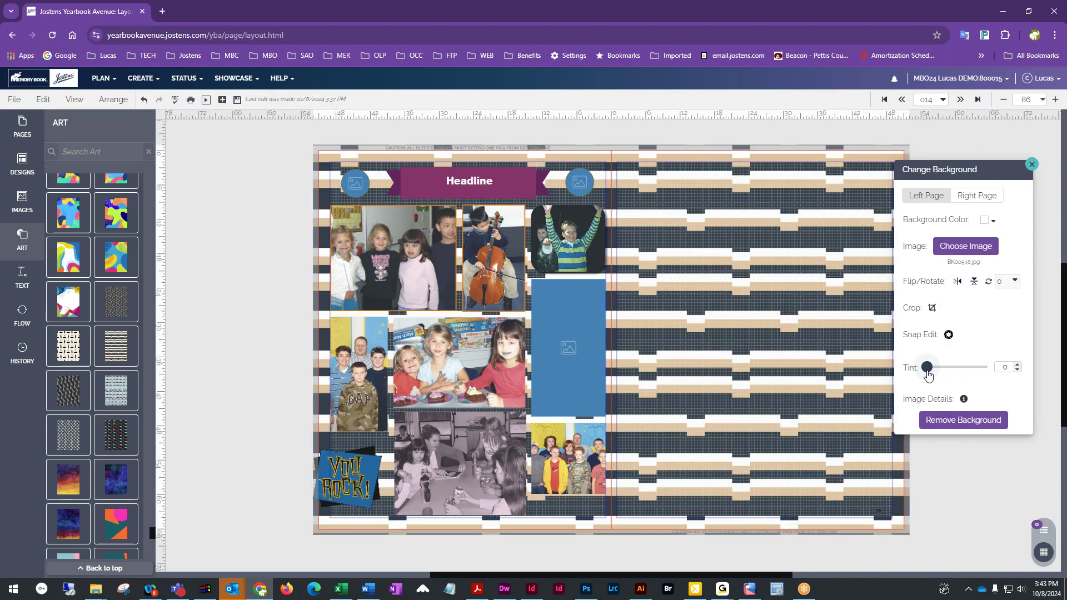
drag(928, 376, 968, 374)
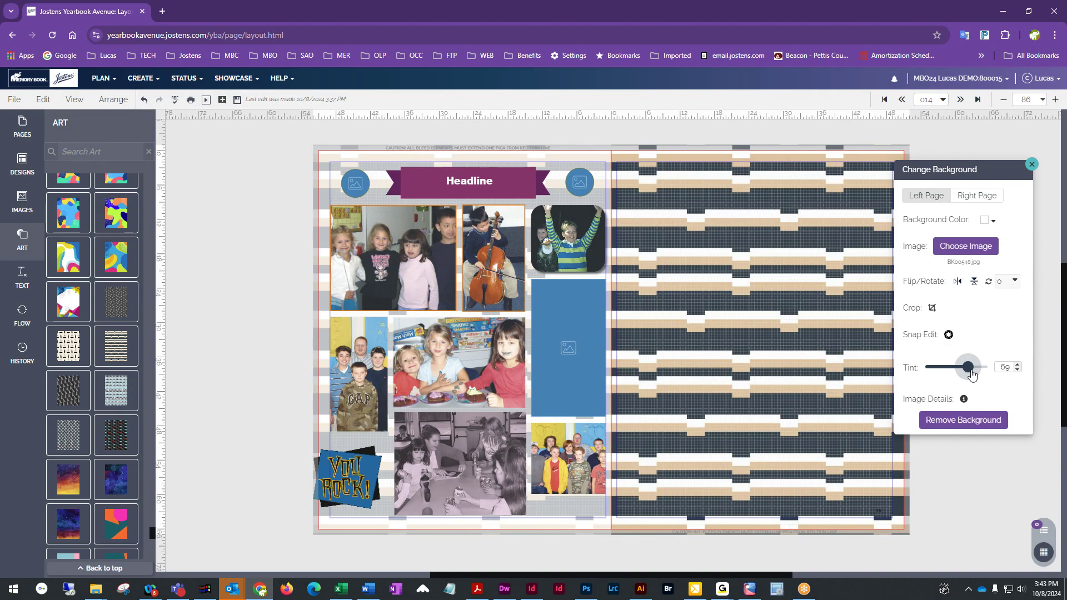
Try the black-and-white starburst background on page 14 at tint 67, followed by the dark multicolored light-streak background at tint 43
scroll(101, 334, down, 10)
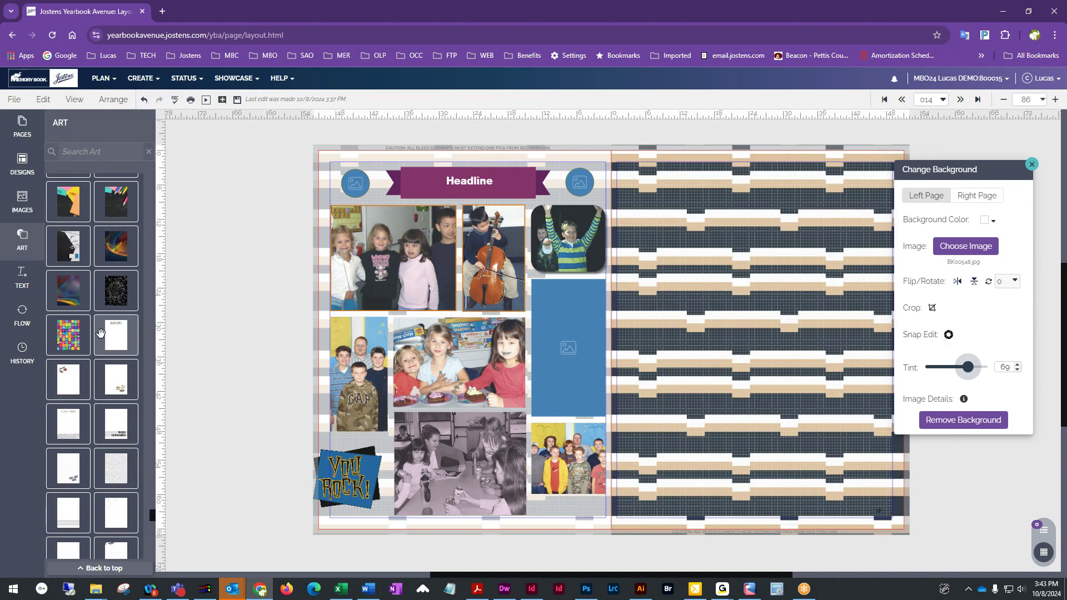
drag(115, 290, 333, 169)
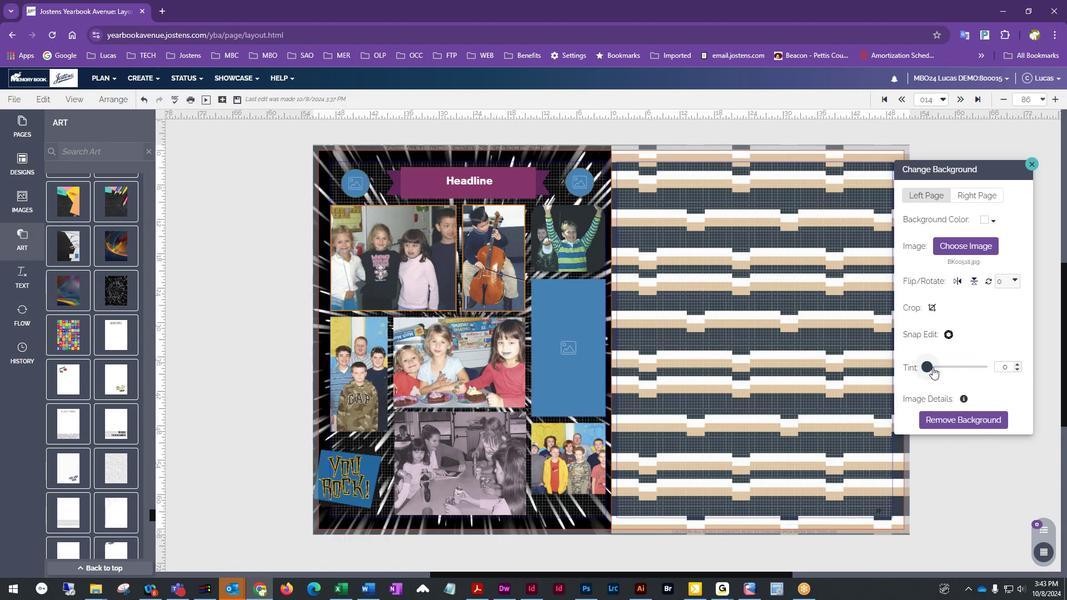
drag(927, 368, 967, 372)
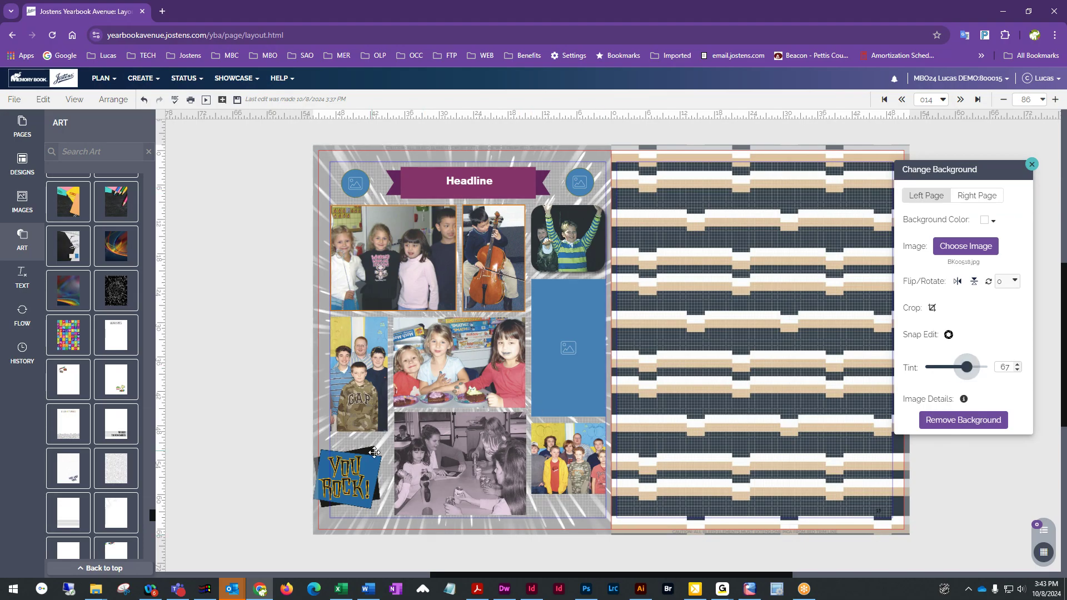
drag(68, 291, 378, 154)
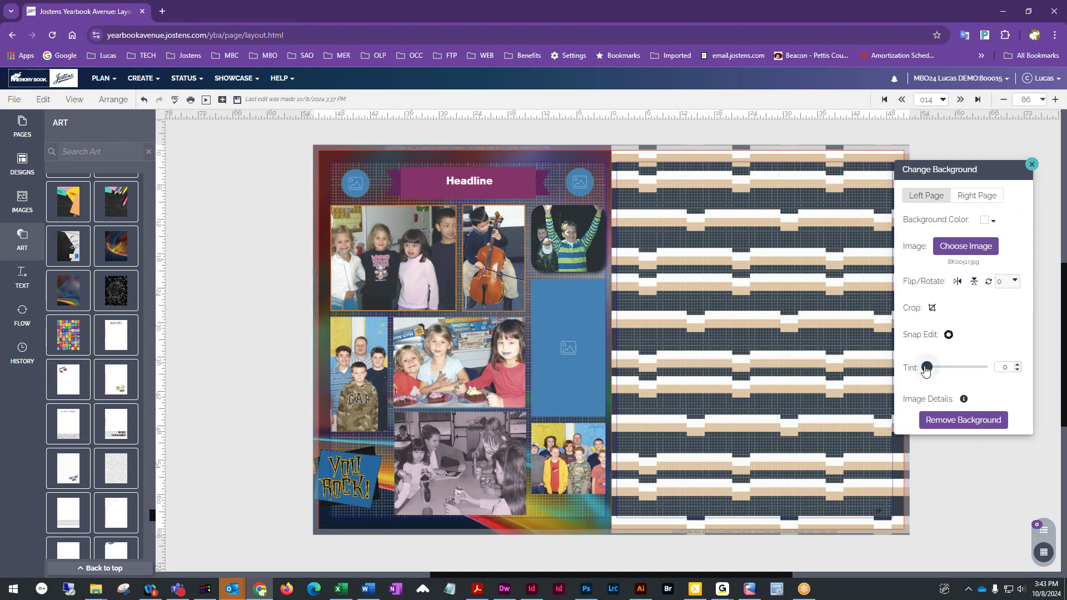
drag(927, 367, 954, 371)
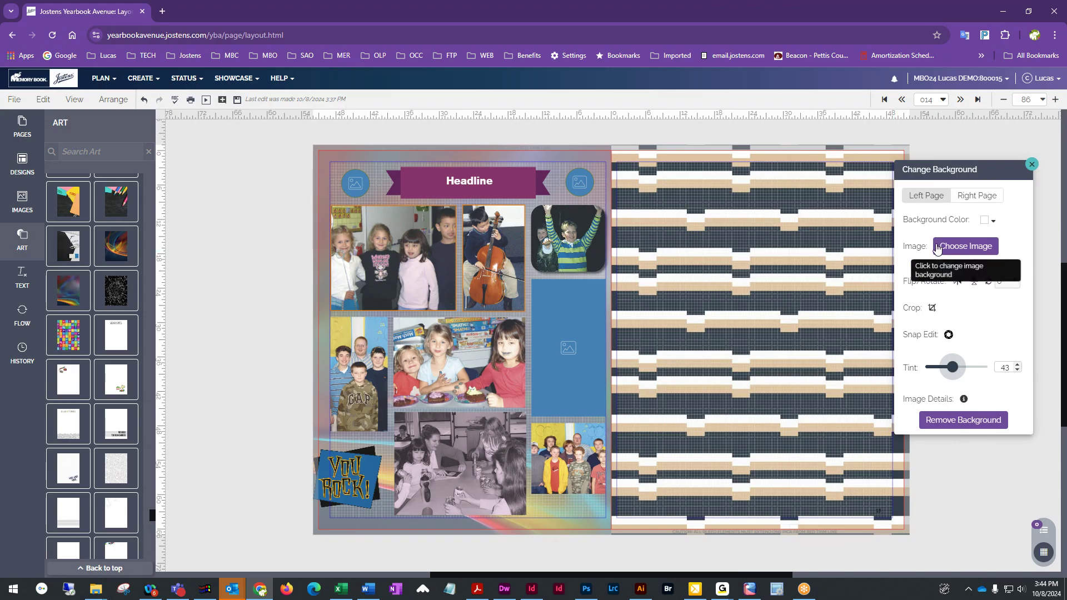
Open the background image selection for page 14 and show the images in the activity candids folder
click(966, 247)
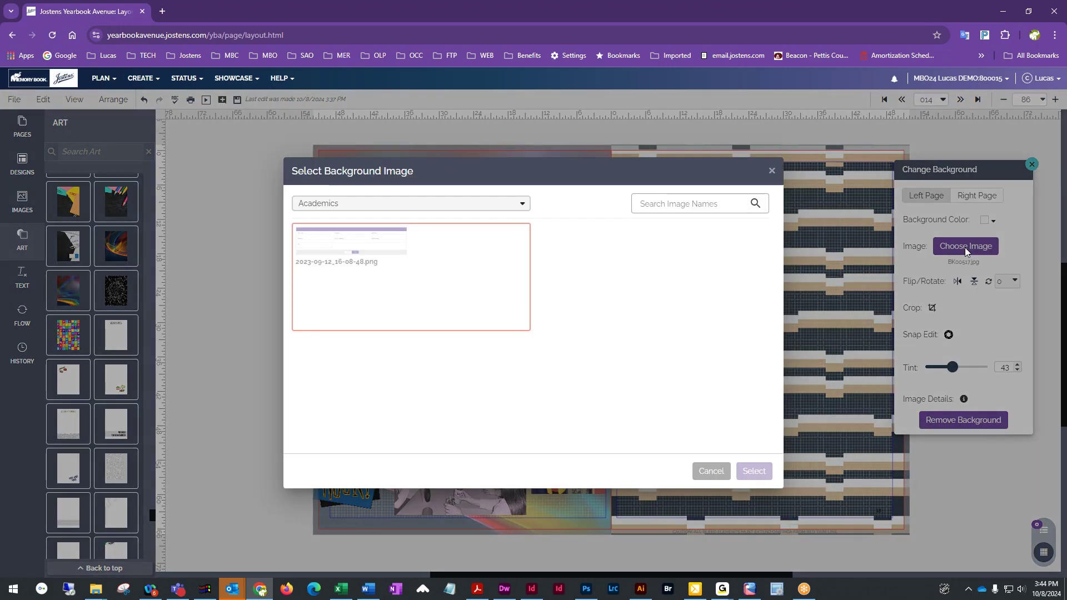
click(521, 205)
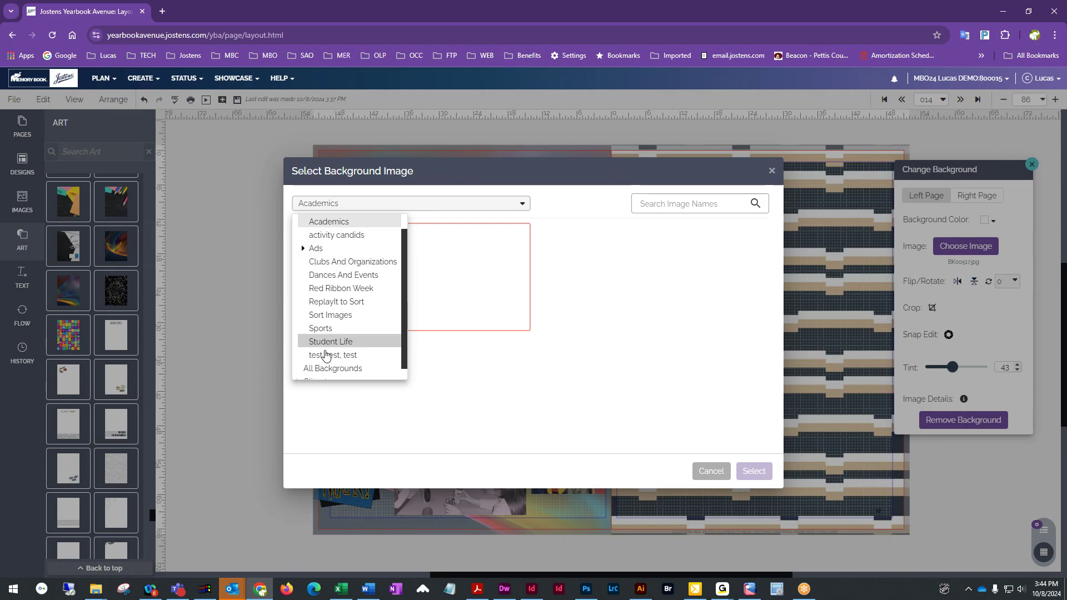
click(334, 262)
click(365, 178)
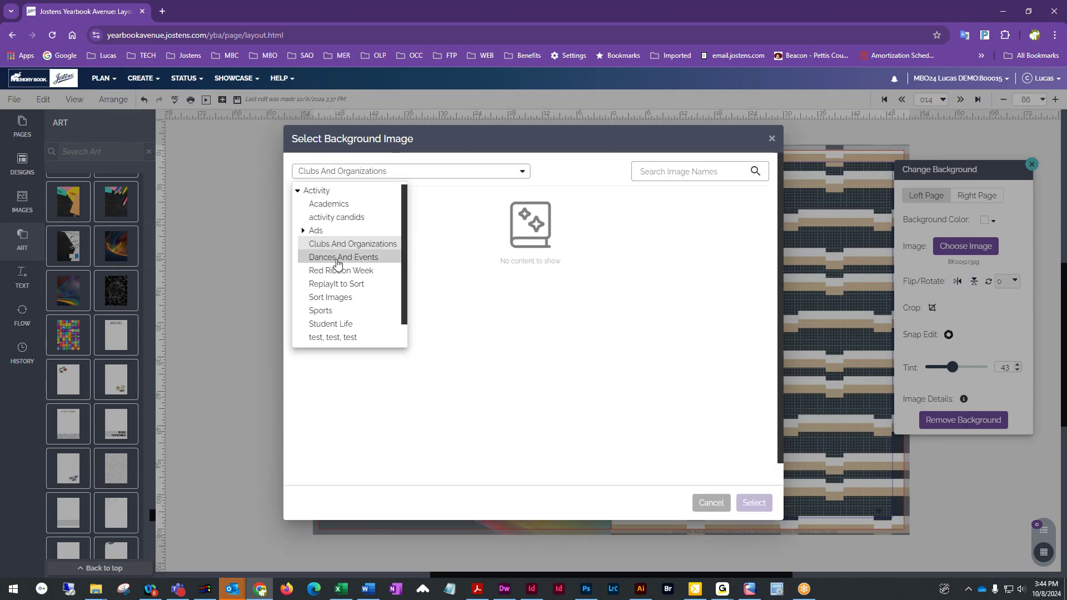
click(335, 219)
Find the colorful swirl painting IMG_0676.JPG among the activity candids and set it as page 14's background
scroll(358, 339, down, 5)
scroll(362, 348, down, 10)
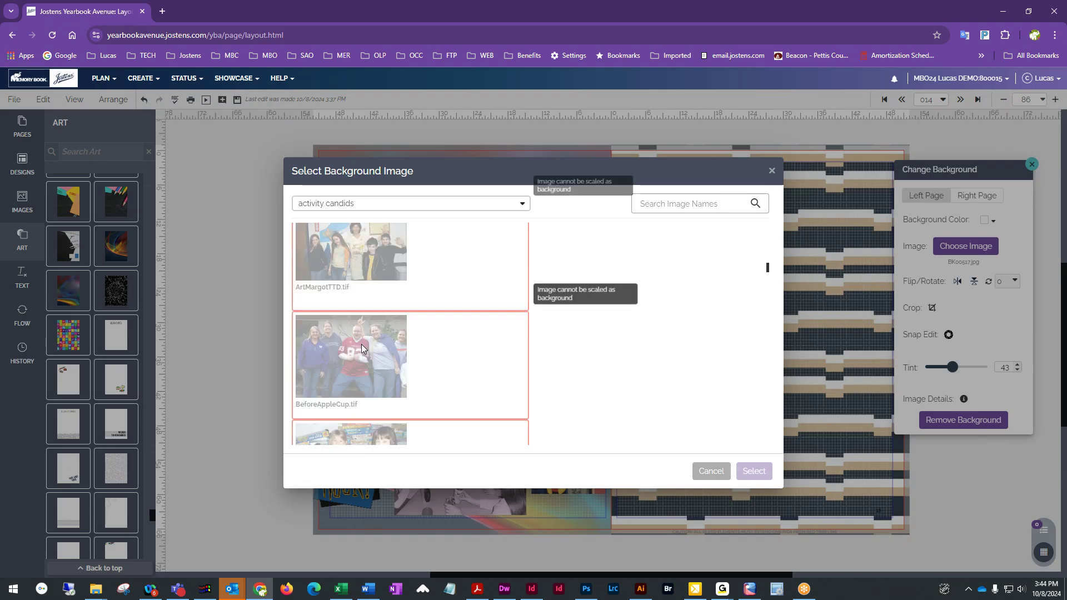
scroll(361, 349, down, 10)
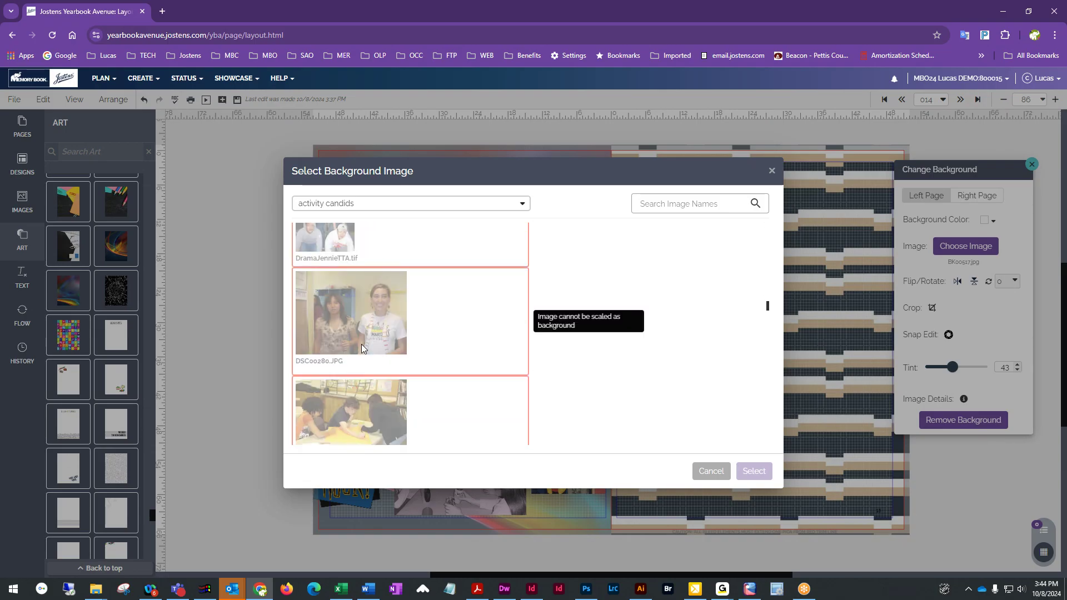
scroll(362, 349, down, 10)
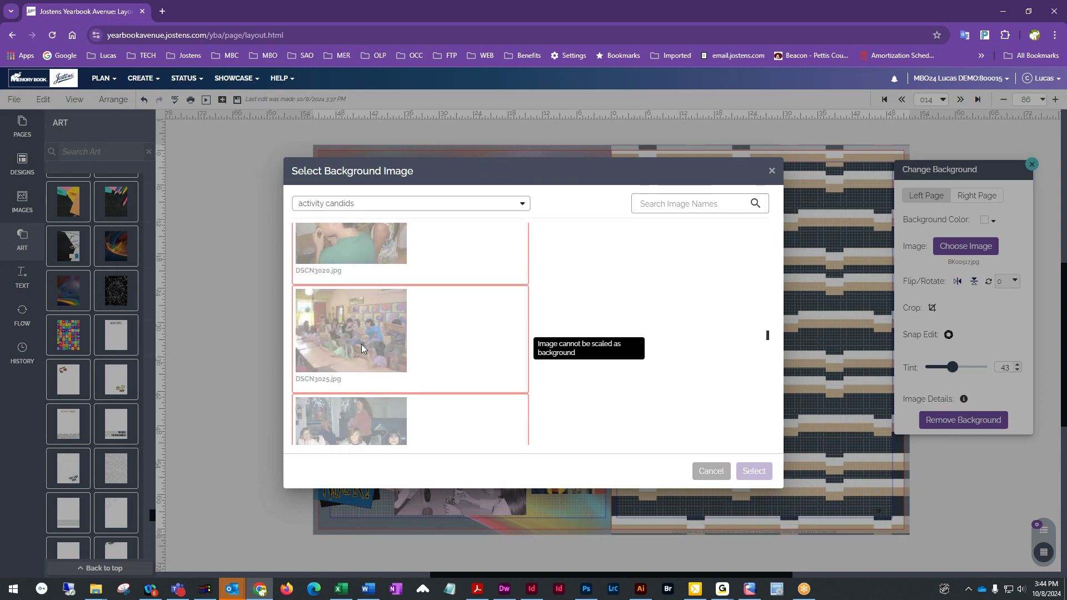
scroll(362, 349, down, 8)
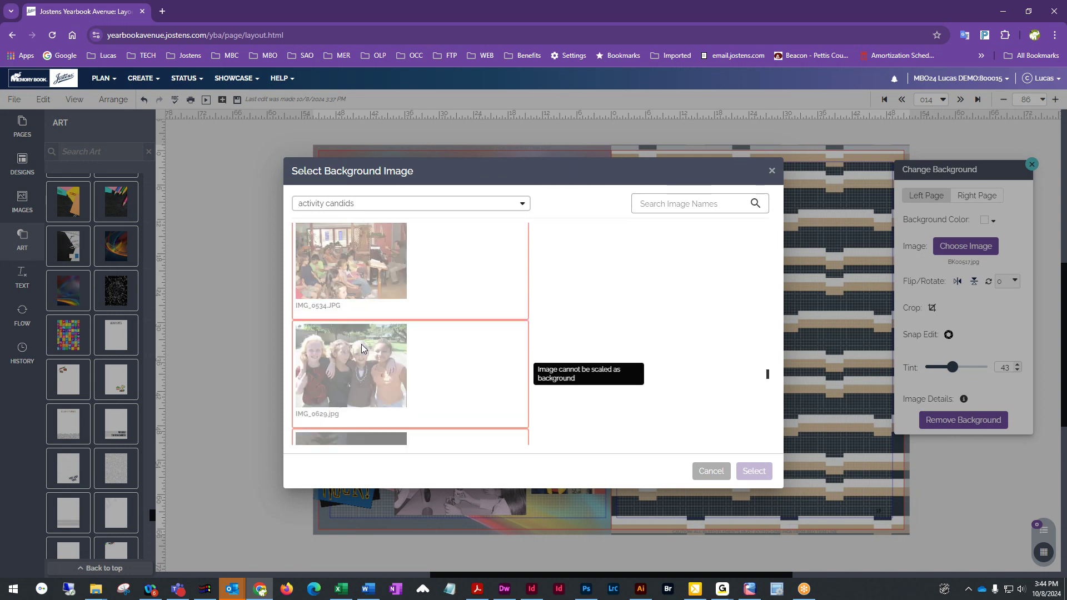
click(341, 310)
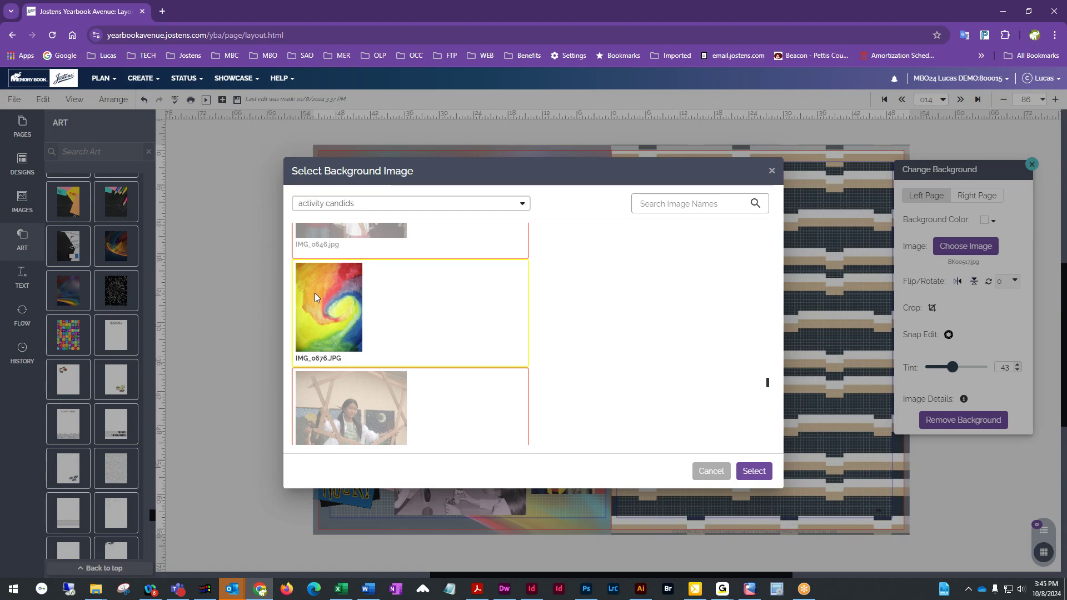
click(756, 472)
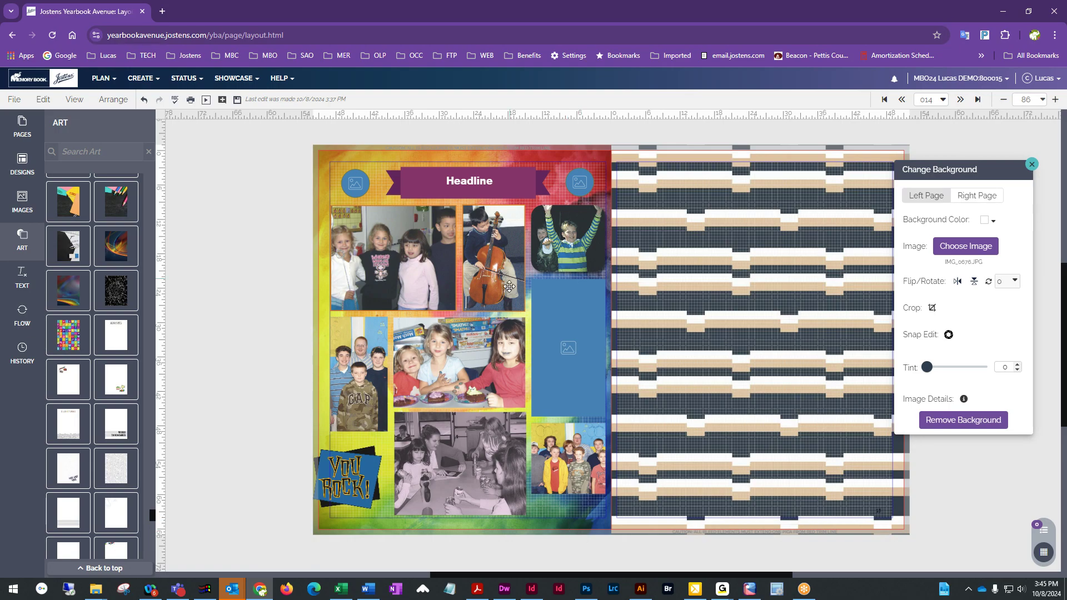
Examine which activity candids images can be used as page 14's background, and leave the selection without choosing one
click(969, 246)
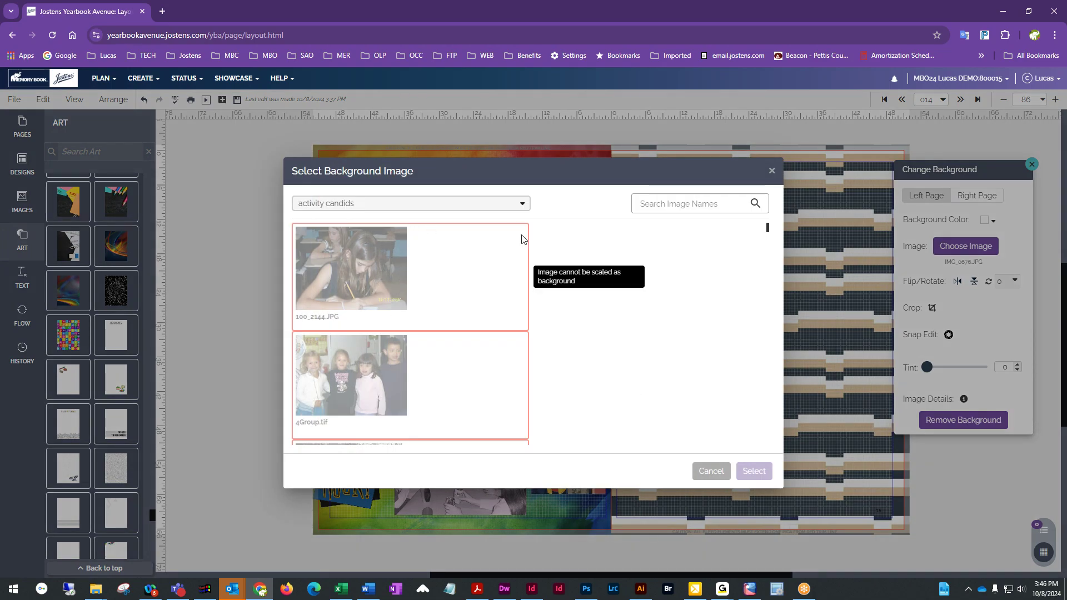
scroll(531, 389, down, 2)
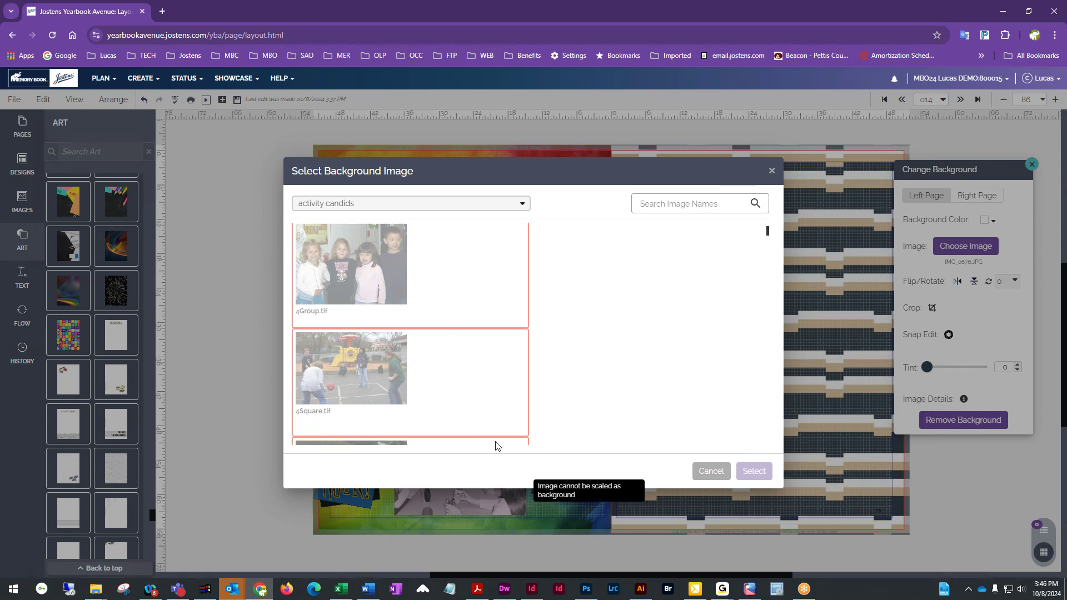
scroll(486, 367, down, 5)
scroll(469, 331, down, 8)
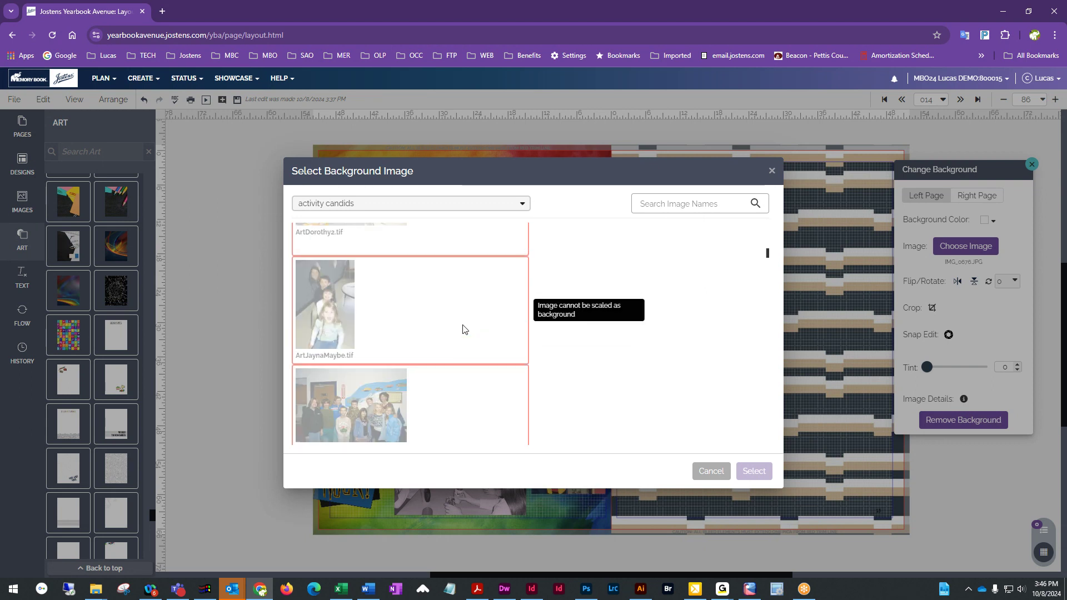
scroll(461, 333, down, 10)
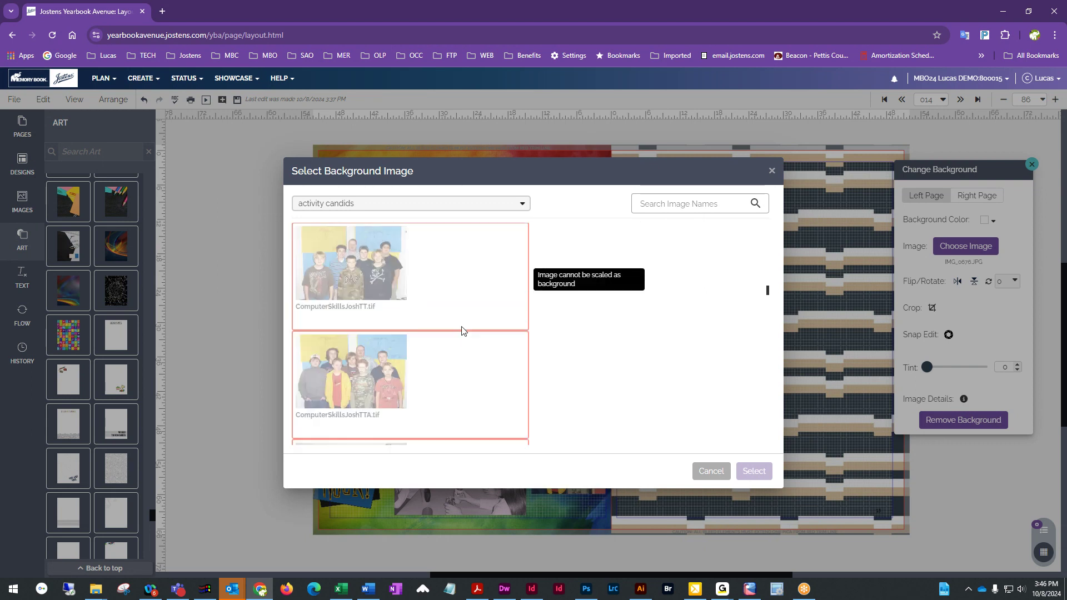
click(712, 472)
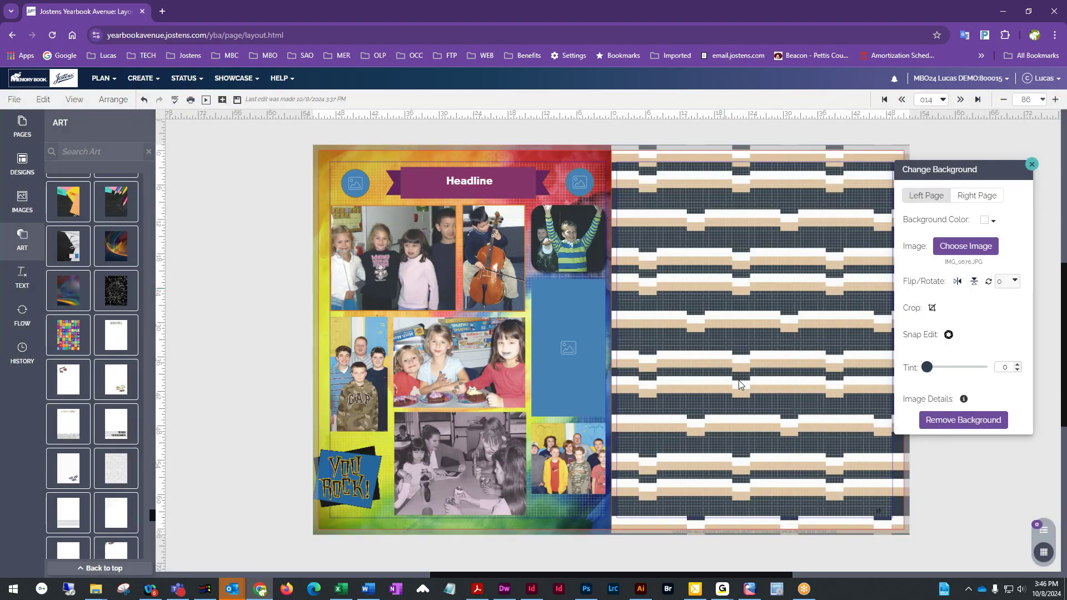
Open the background image selection for page 14 and show the Branching Out clipart from the cover collections
click(966, 245)
click(452, 206)
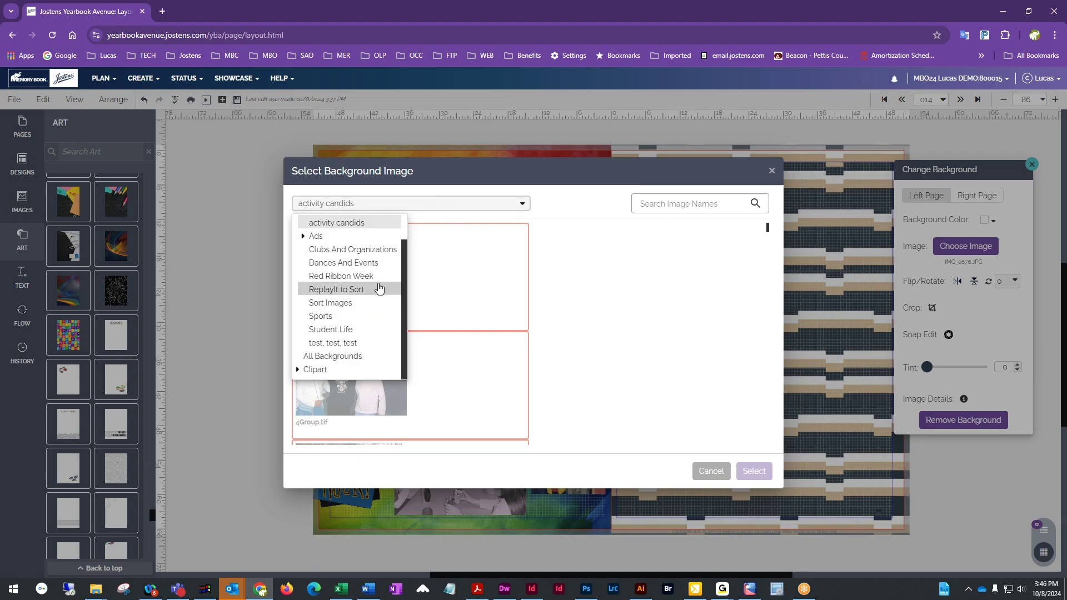
click(313, 370)
click(397, 173)
click(297, 338)
scroll(313, 318, down, 1)
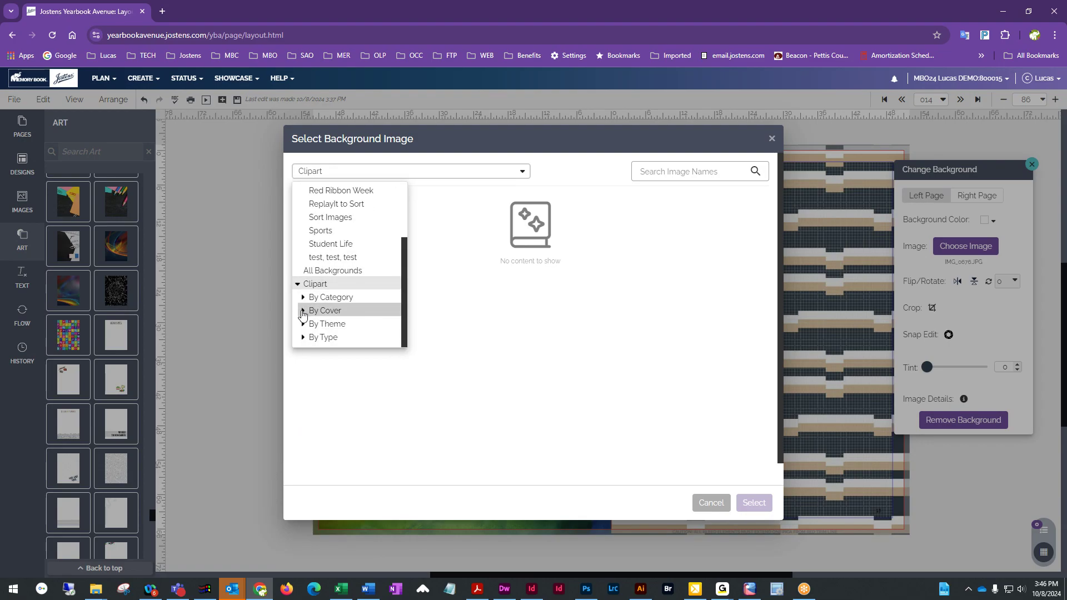
click(303, 311)
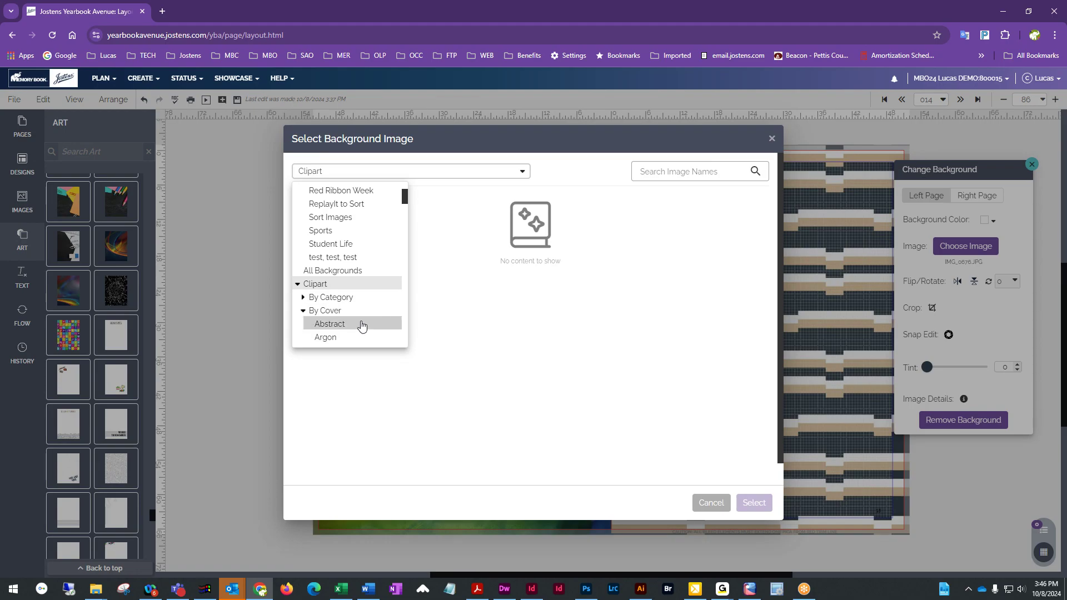
scroll(361, 326, down, 3)
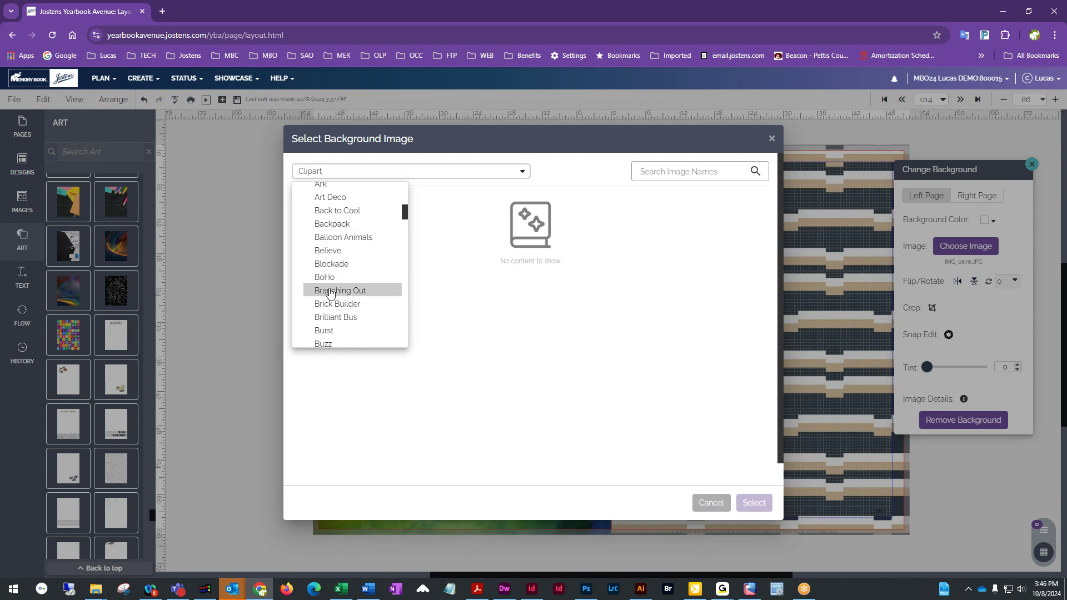
click(348, 293)
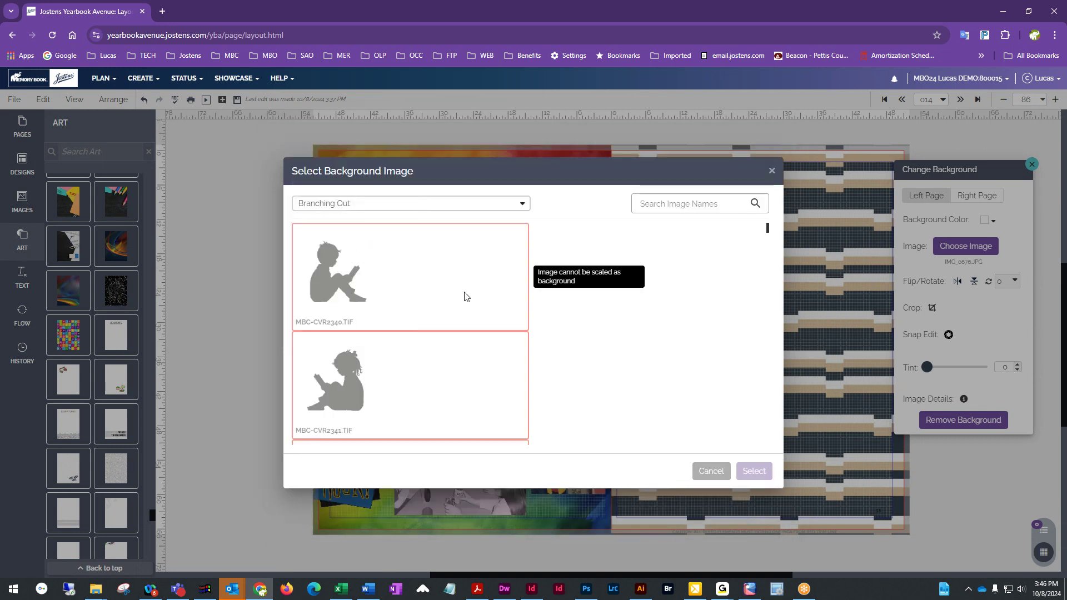
Find the blue splatter design MBC-CVR2359.JPG in the Branching Out collection and set it as page 14's background
scroll(459, 345, down, 5)
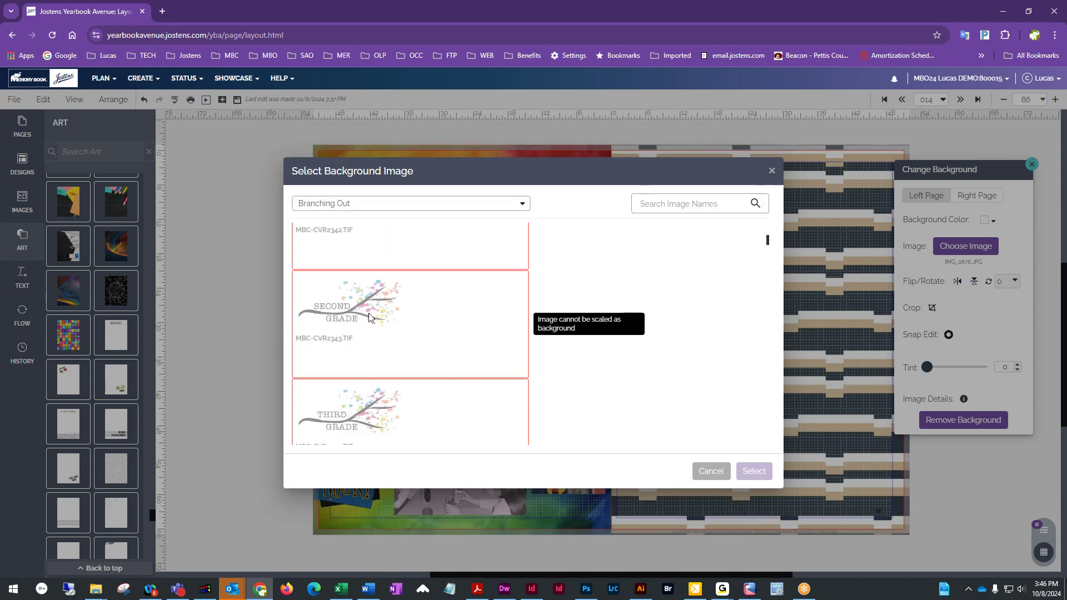
scroll(442, 328, down, 10)
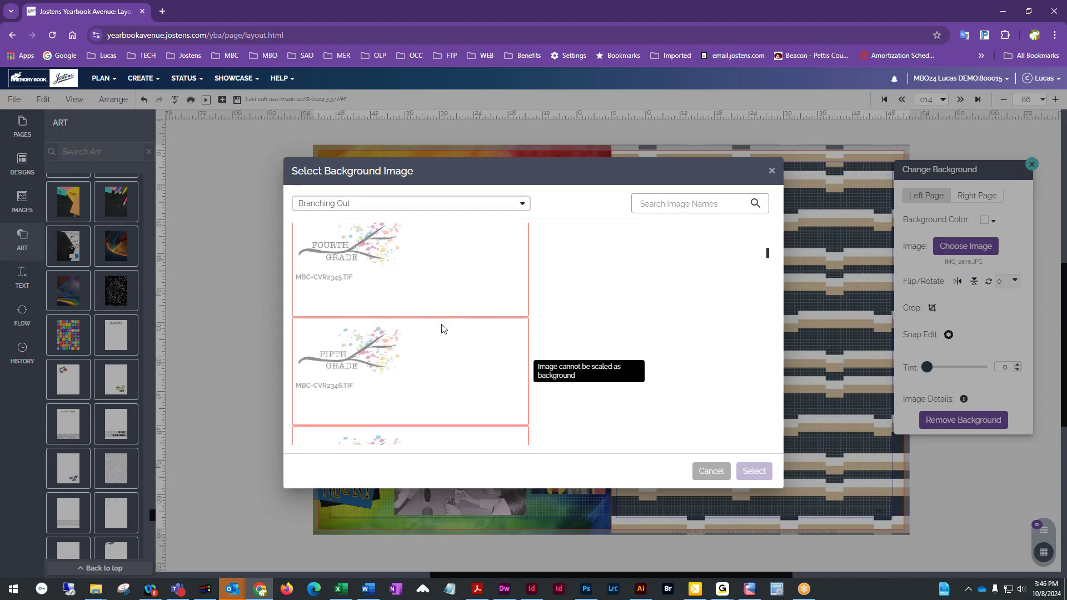
scroll(443, 333, down, 10)
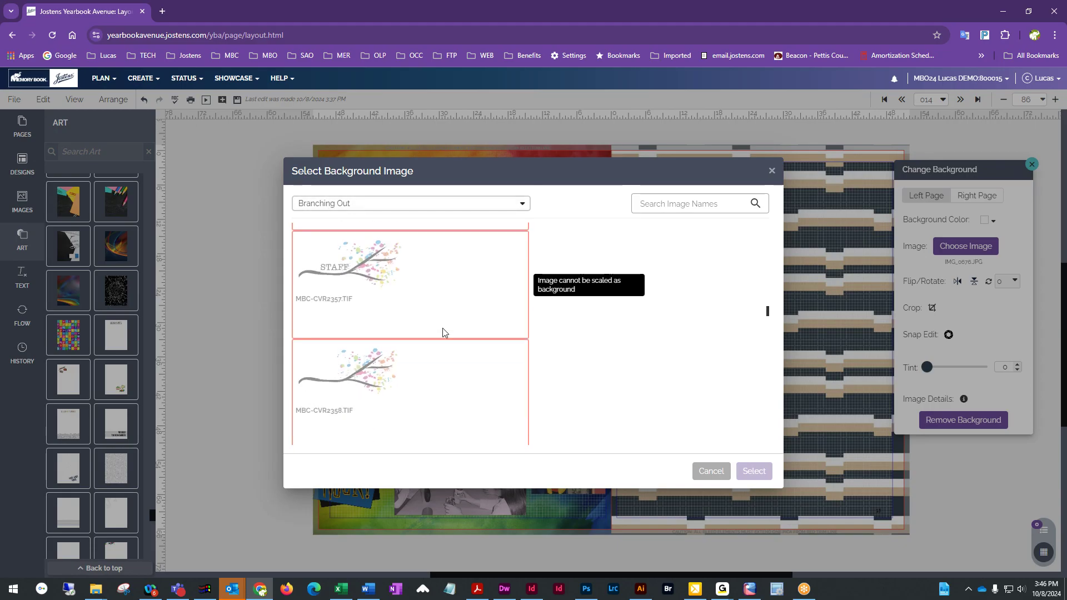
scroll(442, 333, up, 6)
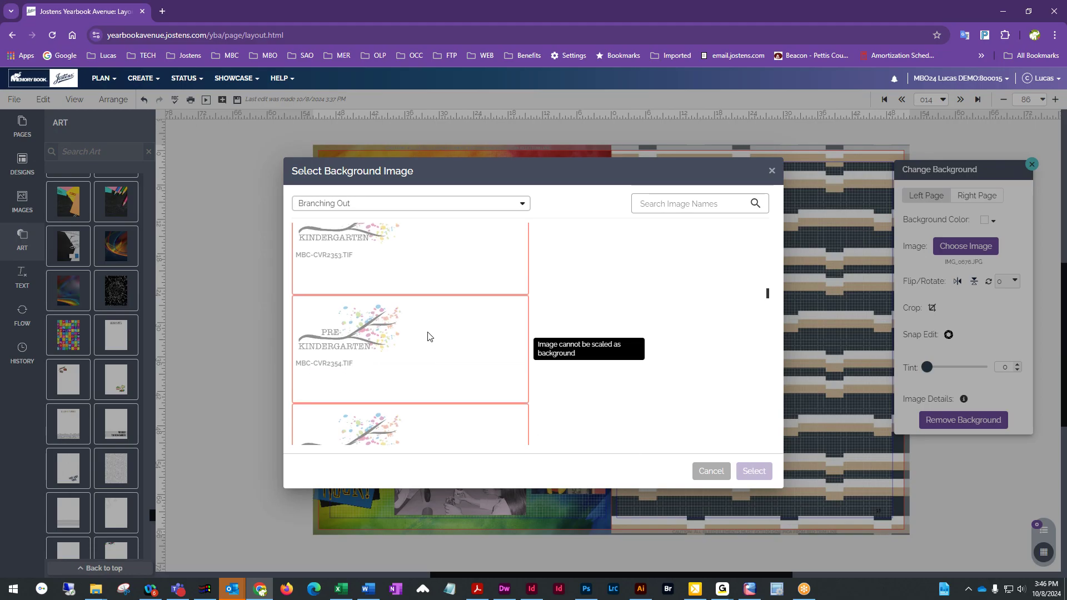
scroll(369, 289, up, 2)
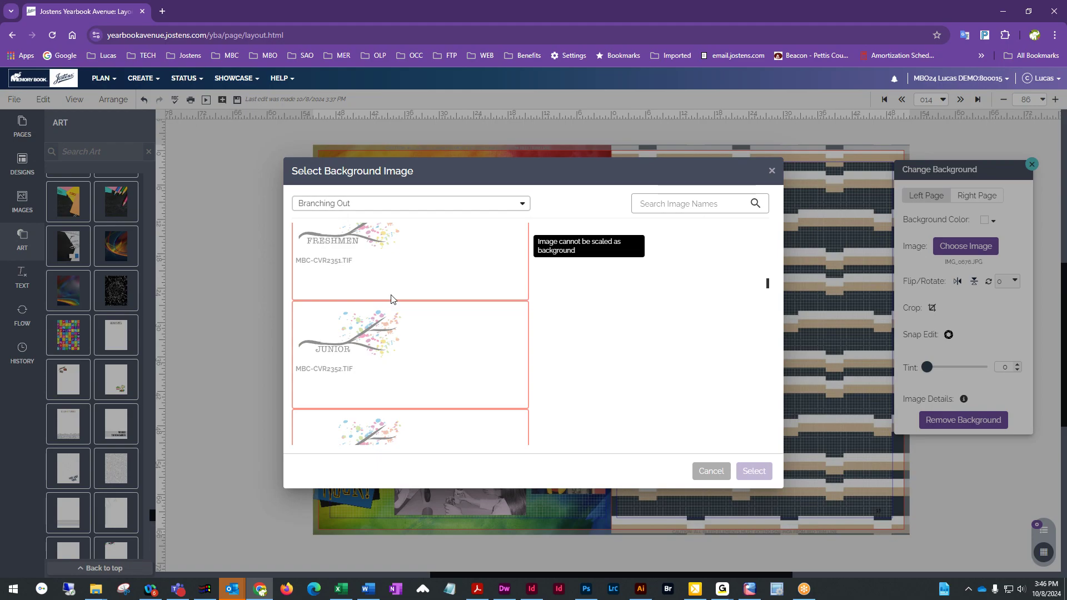
scroll(392, 303, down, 5)
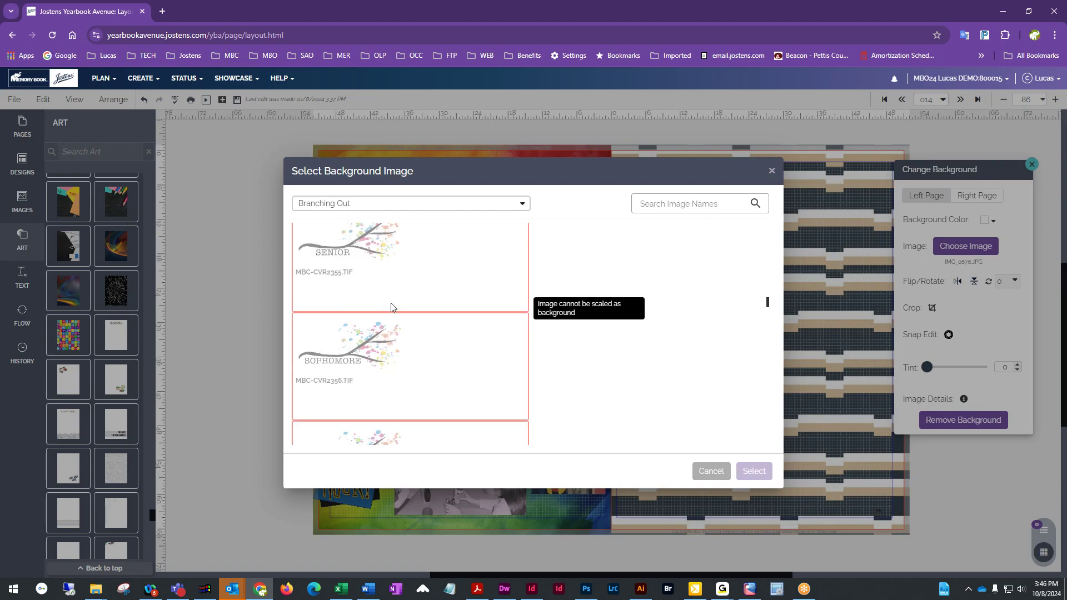
scroll(392, 307, down, 5)
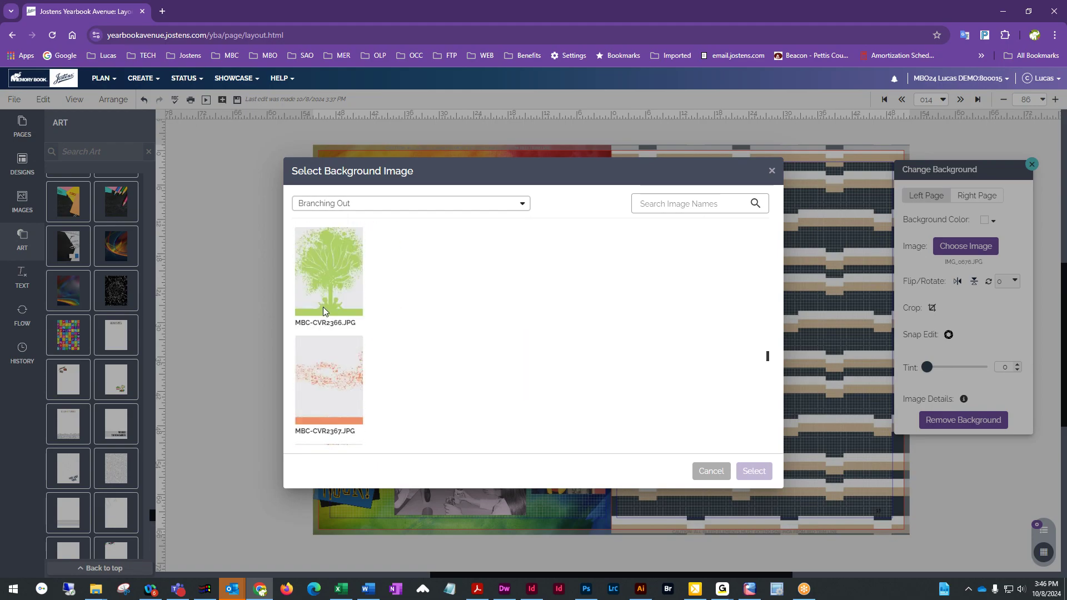
scroll(328, 340, up, 5)
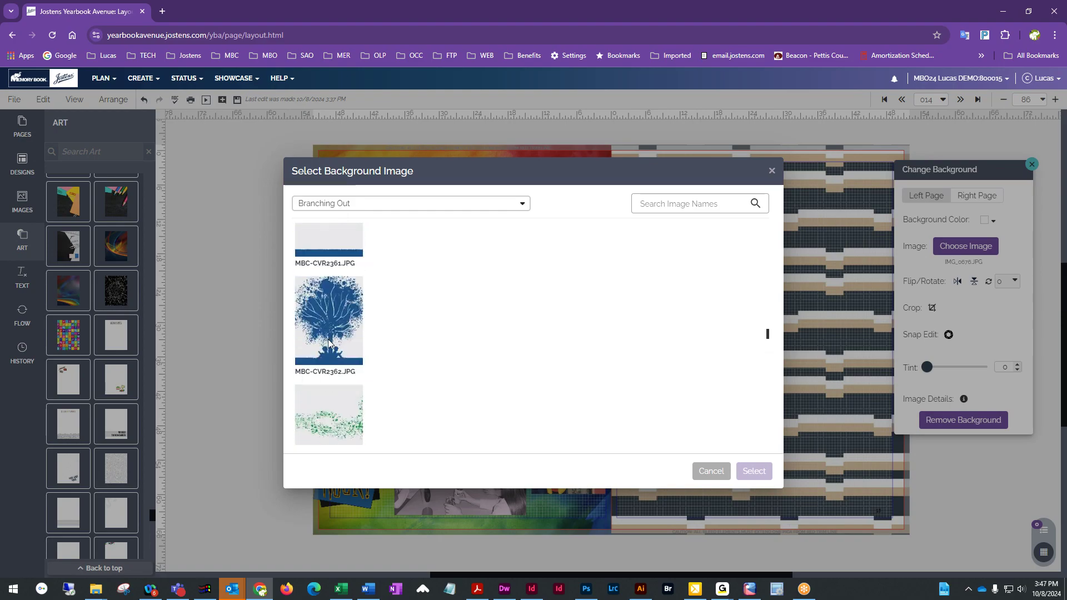
scroll(370, 309, up, 3)
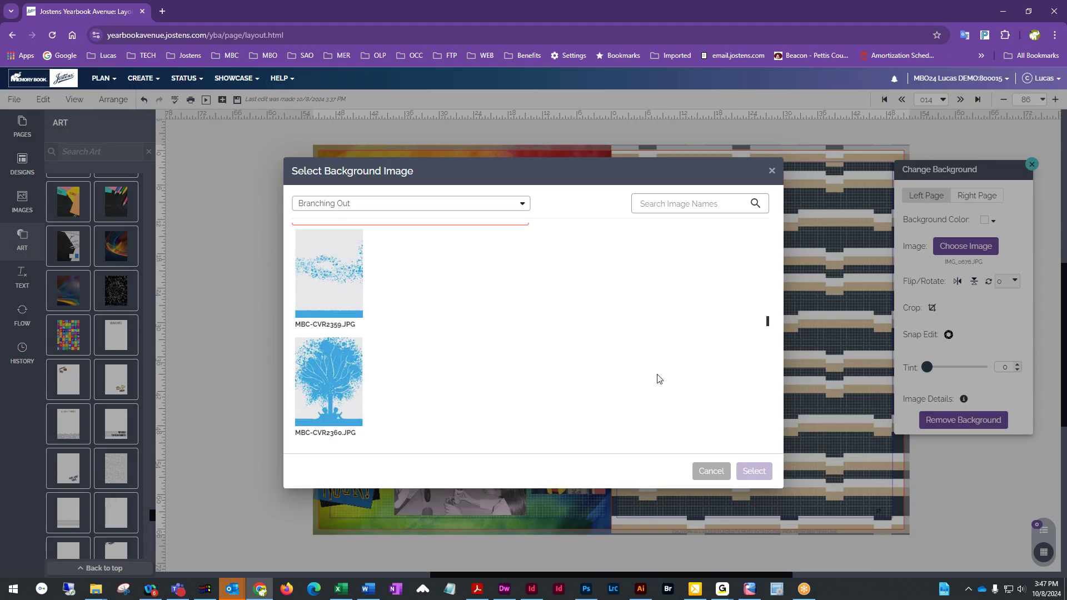
click(338, 285)
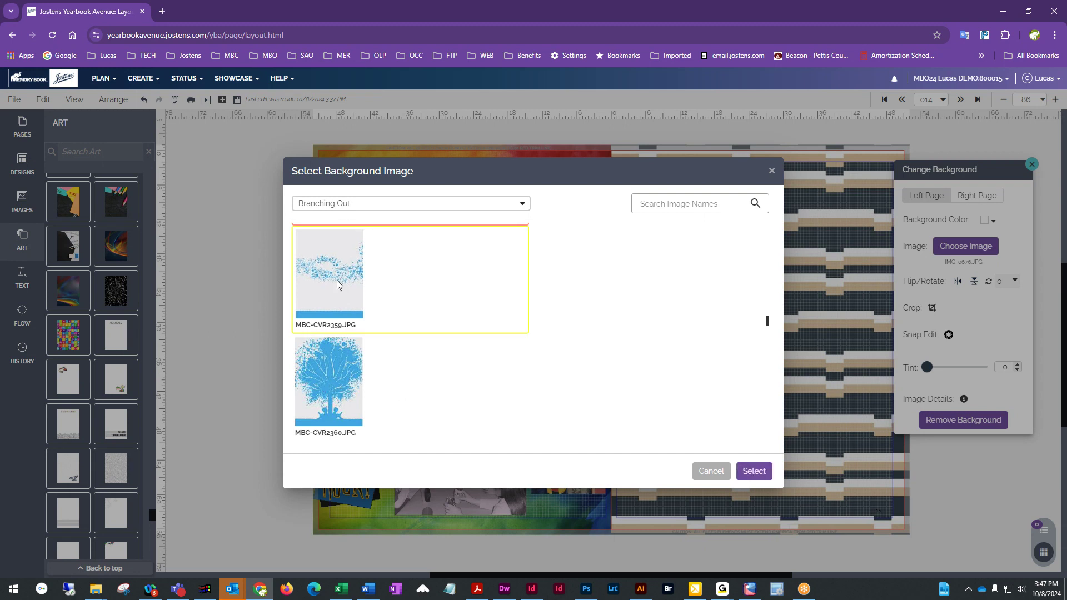
click(757, 473)
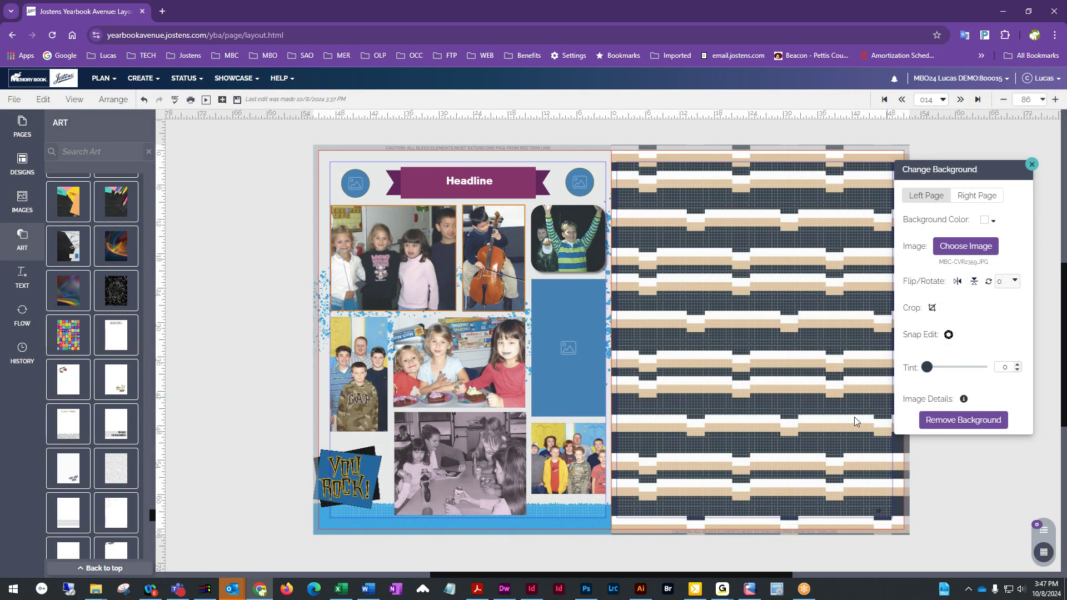
Set the matching blue tree design MBC-CVR2360.JPG from the Branching Out collection as page 15's background
click(968, 251)
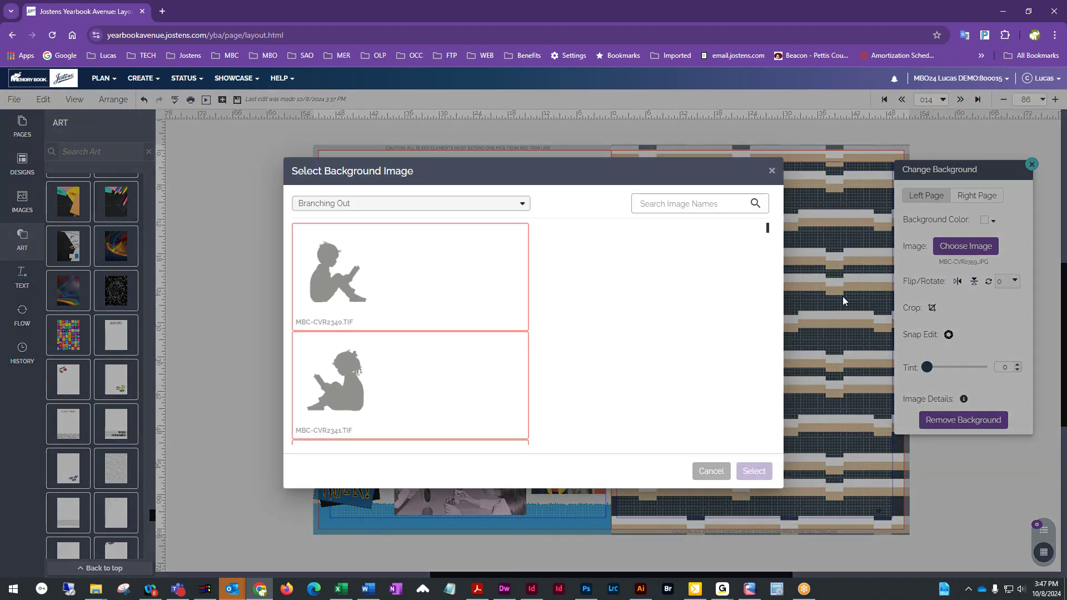
click(713, 473)
click(977, 195)
click(966, 246)
scroll(393, 376, down, 15)
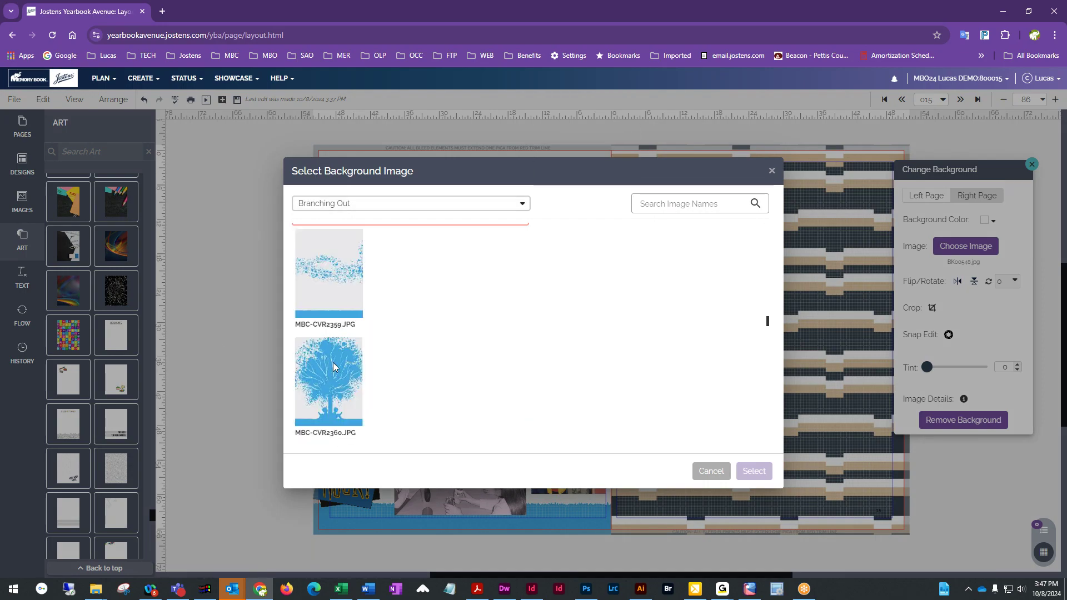
click(365, 373)
click(754, 472)
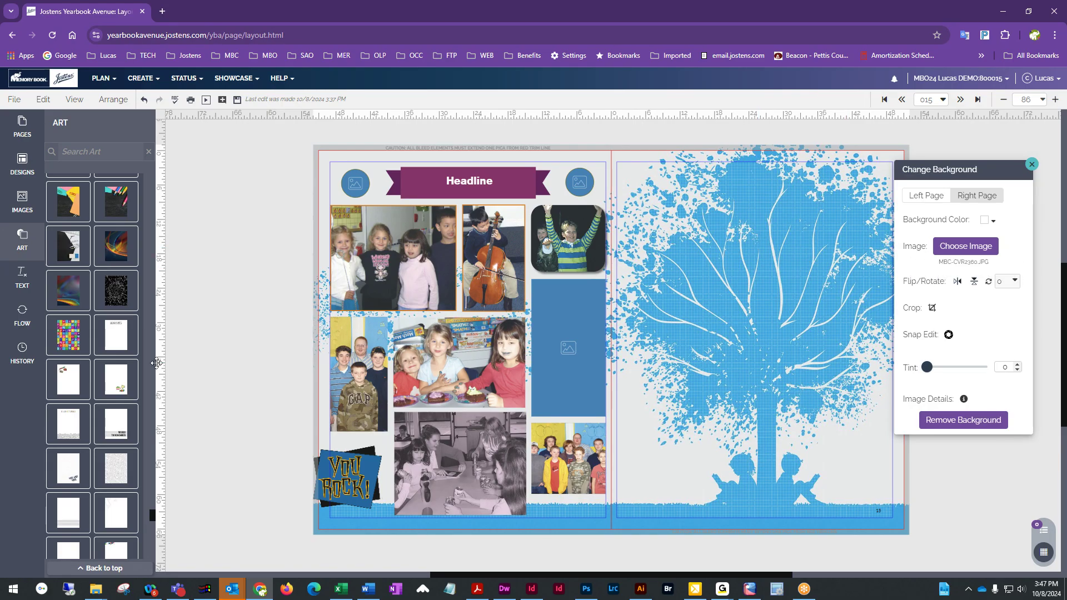
Delete the ribbon, its Headline text and the two circular image frames above the photos on page 14
click(22, 245)
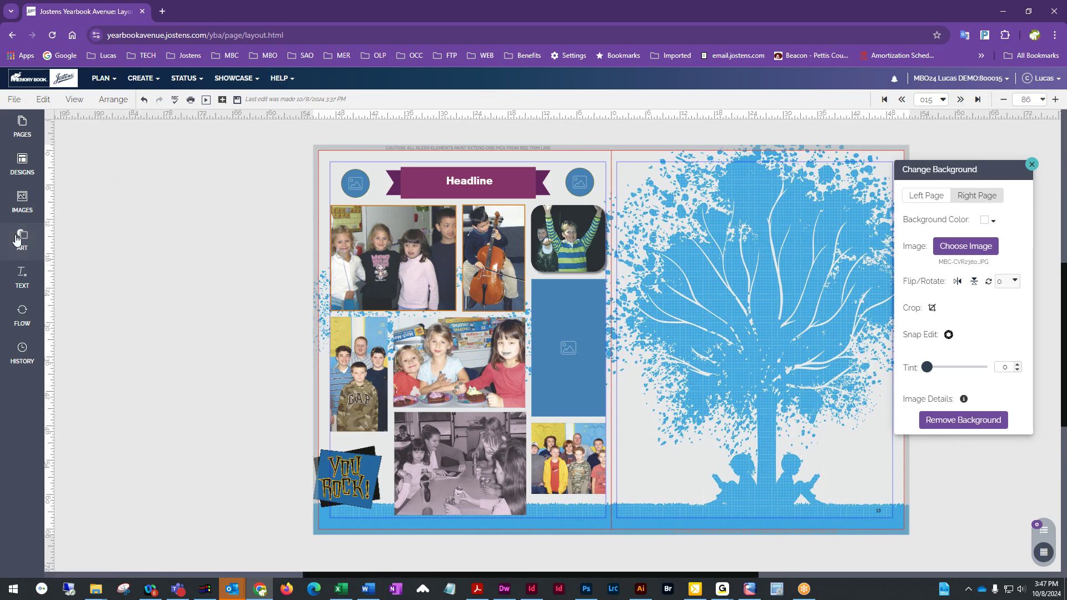
click(21, 245)
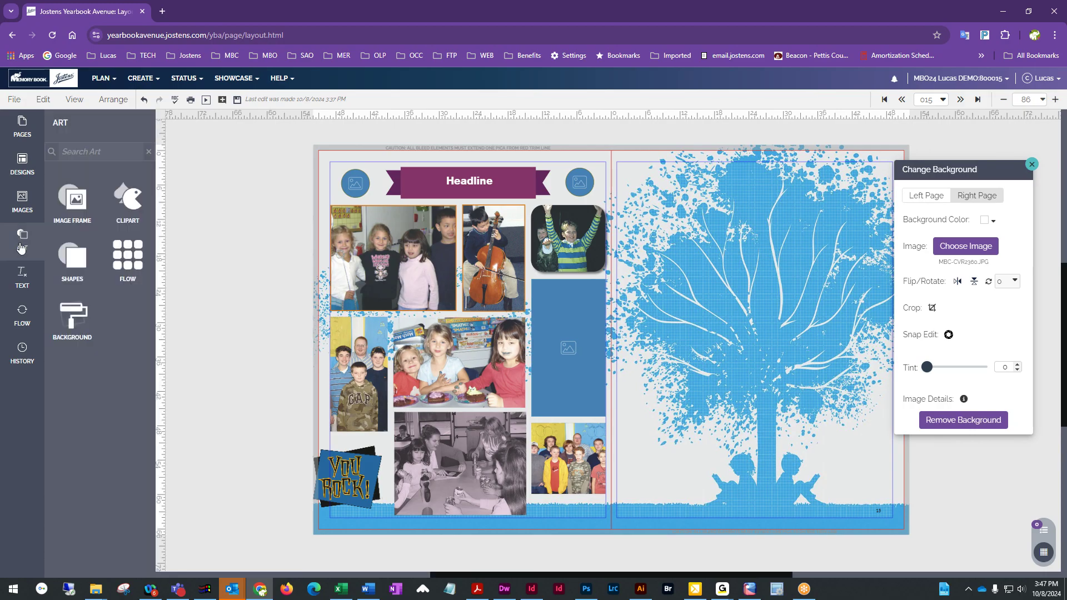
drag(311, 140, 612, 202)
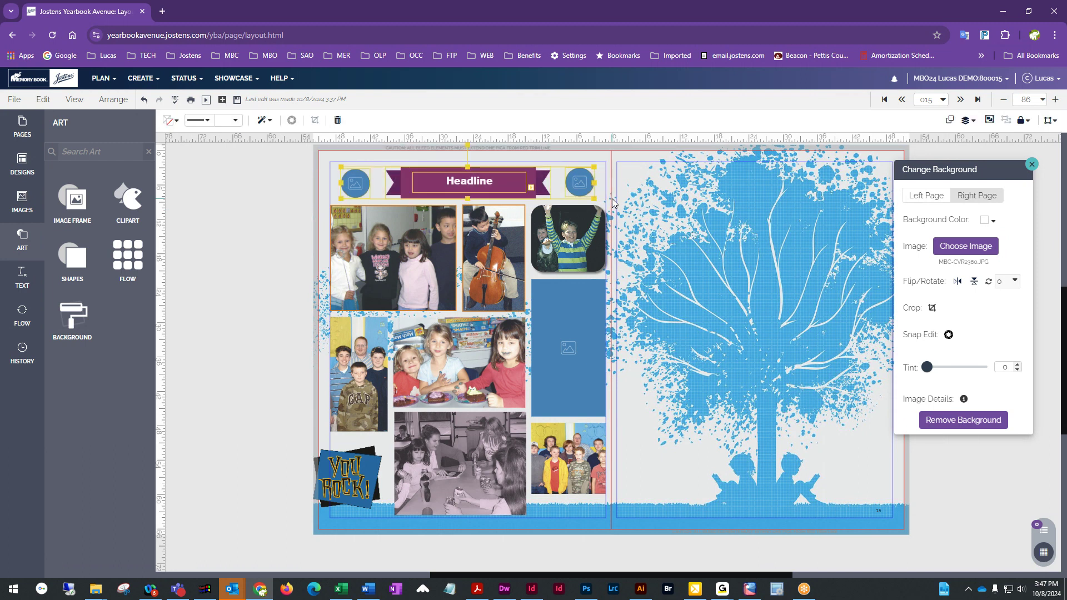
key(Delete)
key(Delete)
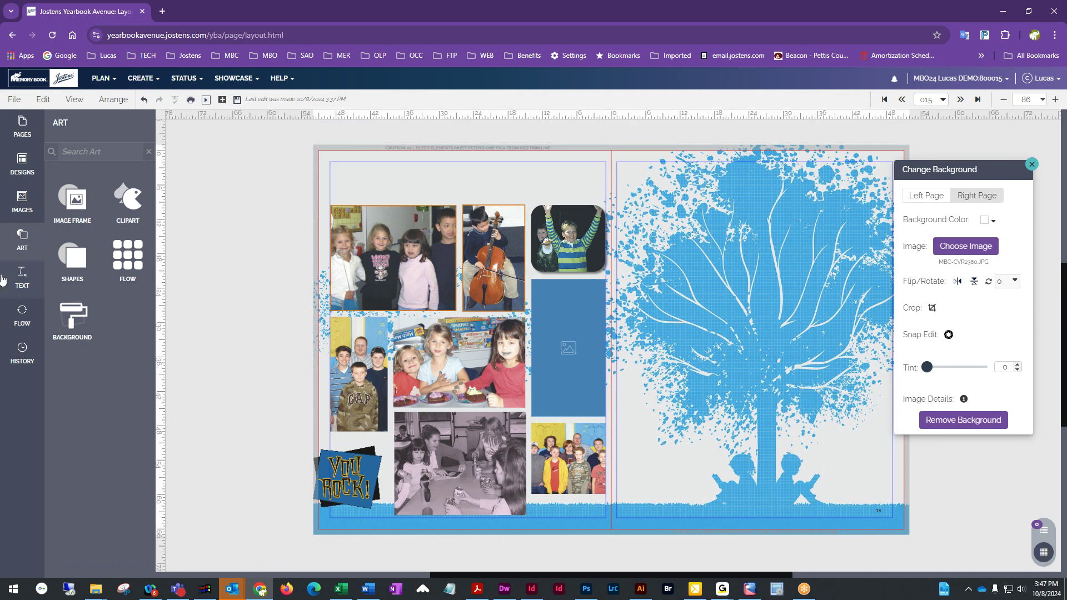
Show the Branching Out clipart from the cover collections in the art library
click(128, 202)
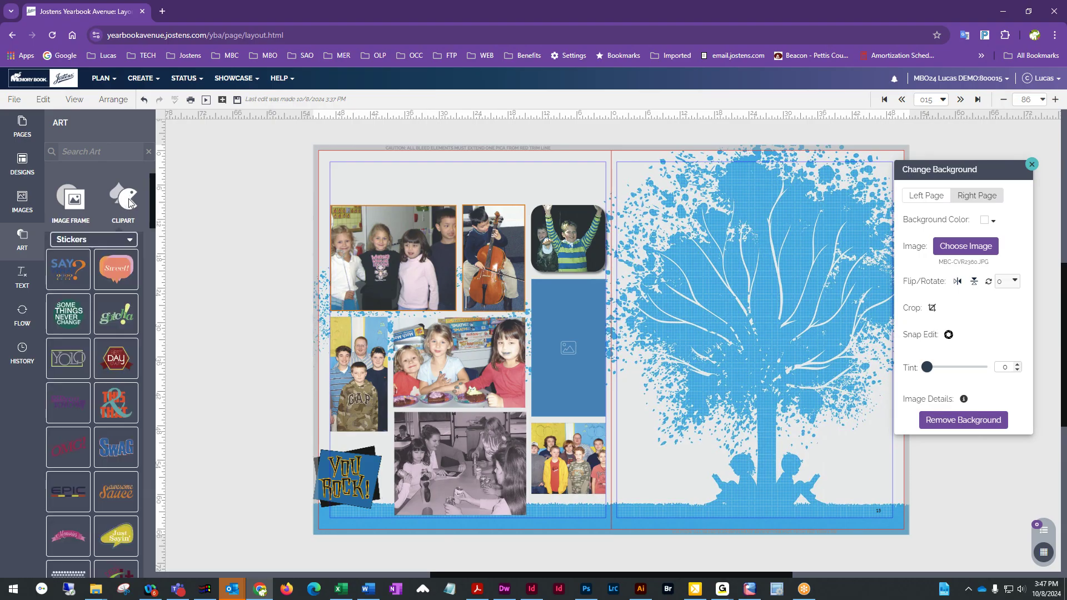
click(104, 241)
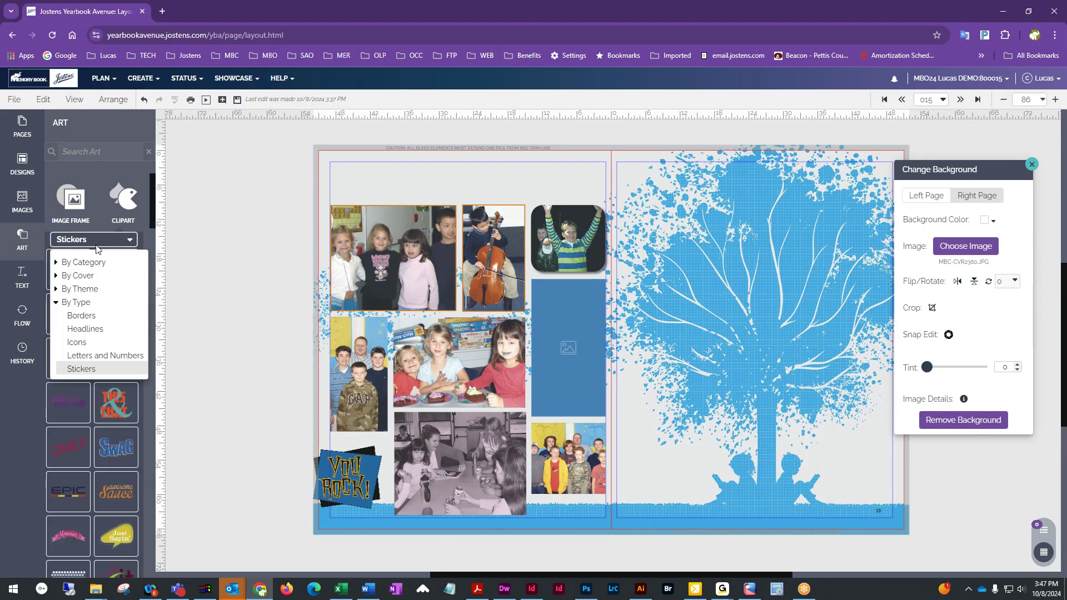
click(55, 276)
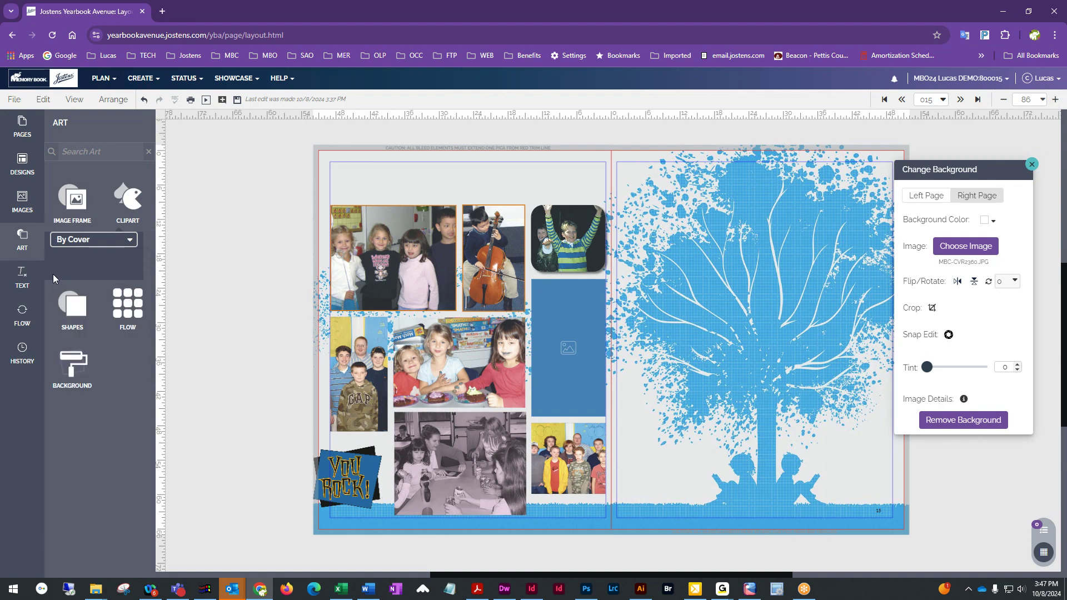
click(61, 241)
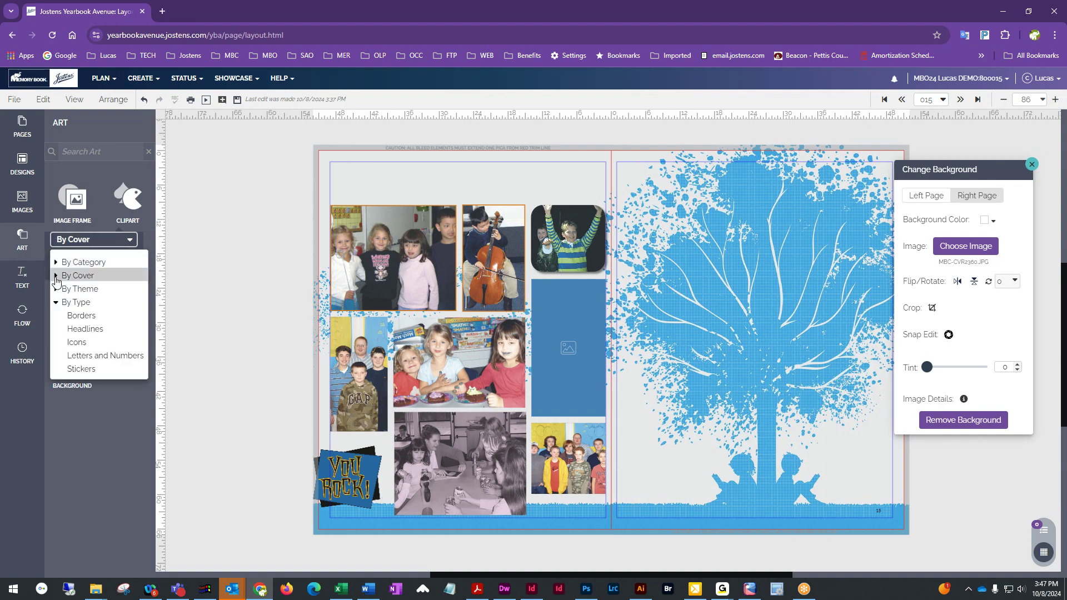
click(56, 276)
scroll(94, 374, down, 2)
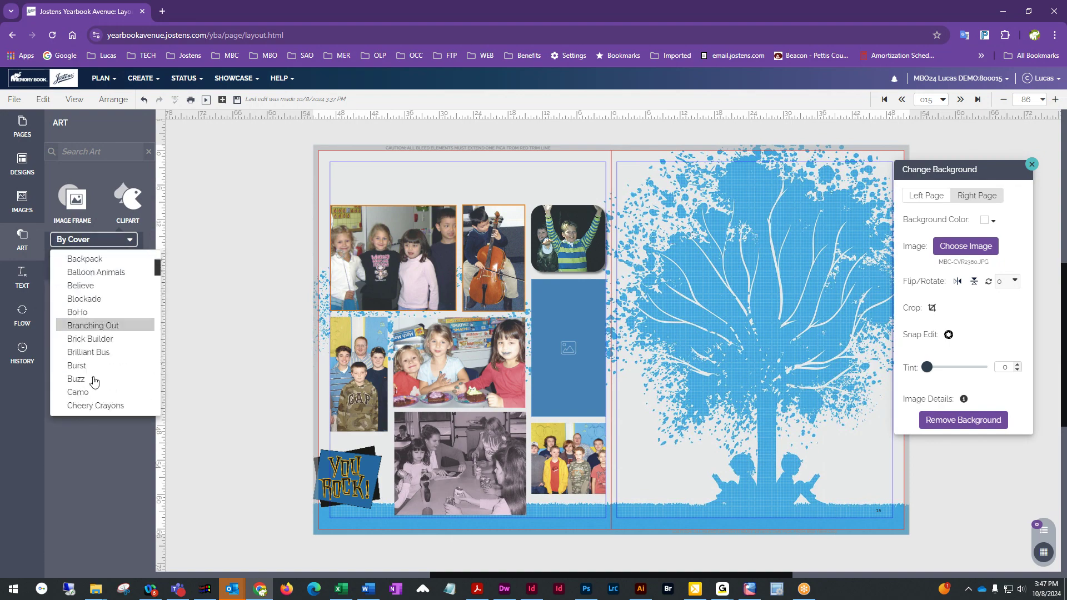
click(92, 311)
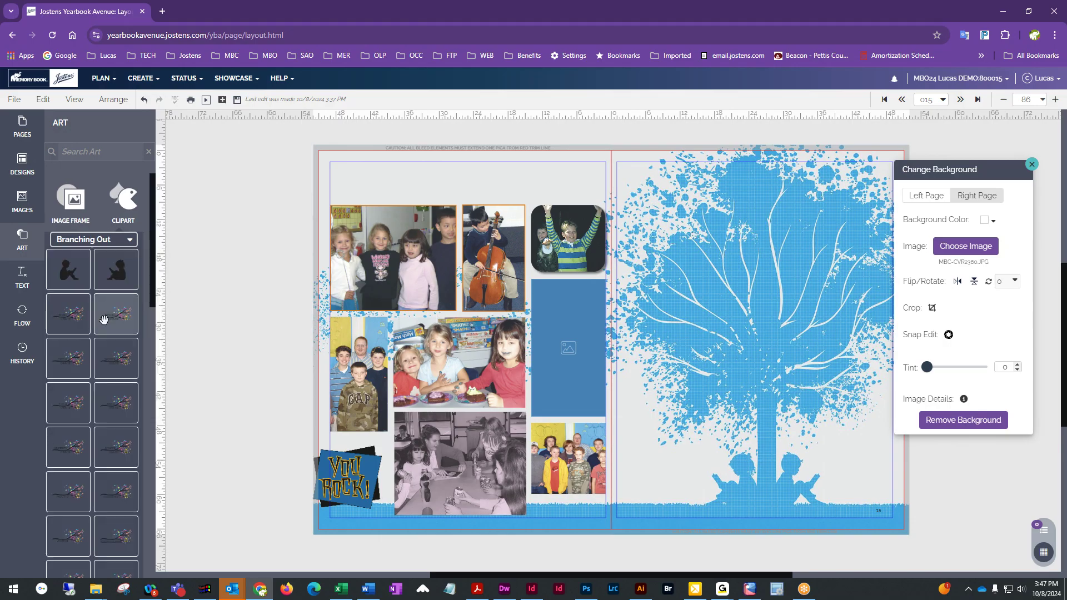
Delete the "You Rock!" sticker and its empty image frame from page 14
click(362, 479)
key(Delete)
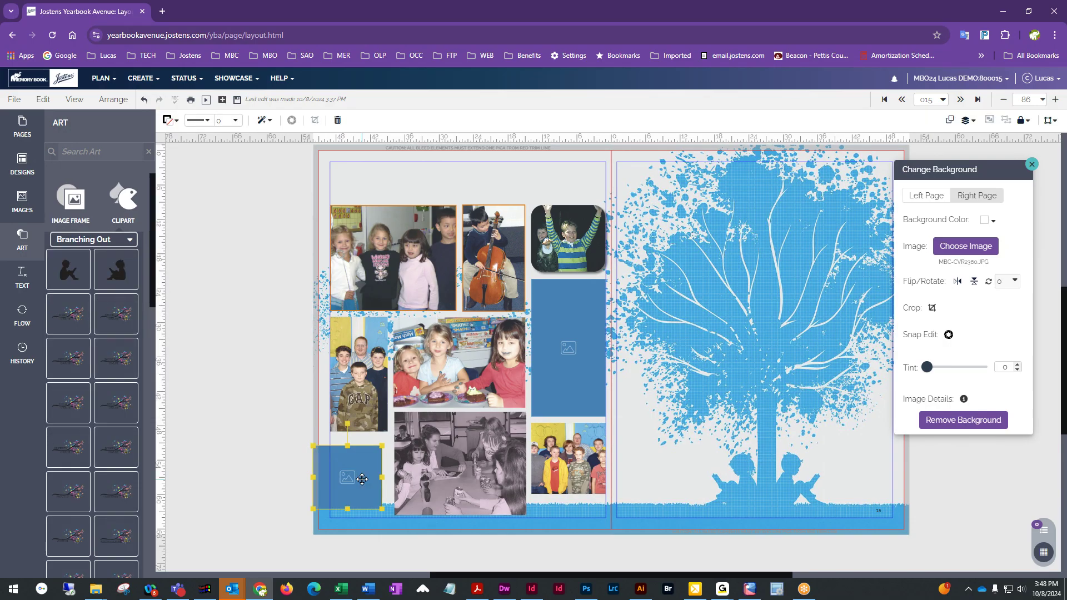
key(Delete)
Place the black reading-child silhouette in page 14's lower outer corner and the "First Grade" branch clipart over the top of the first photo
drag(62, 269, 322, 508)
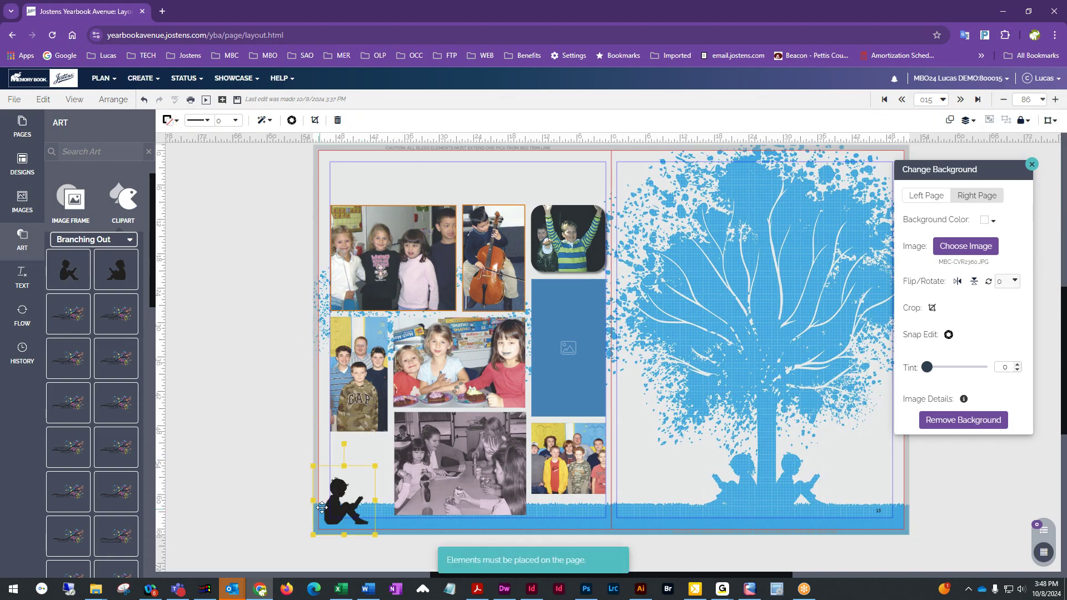
click(246, 507)
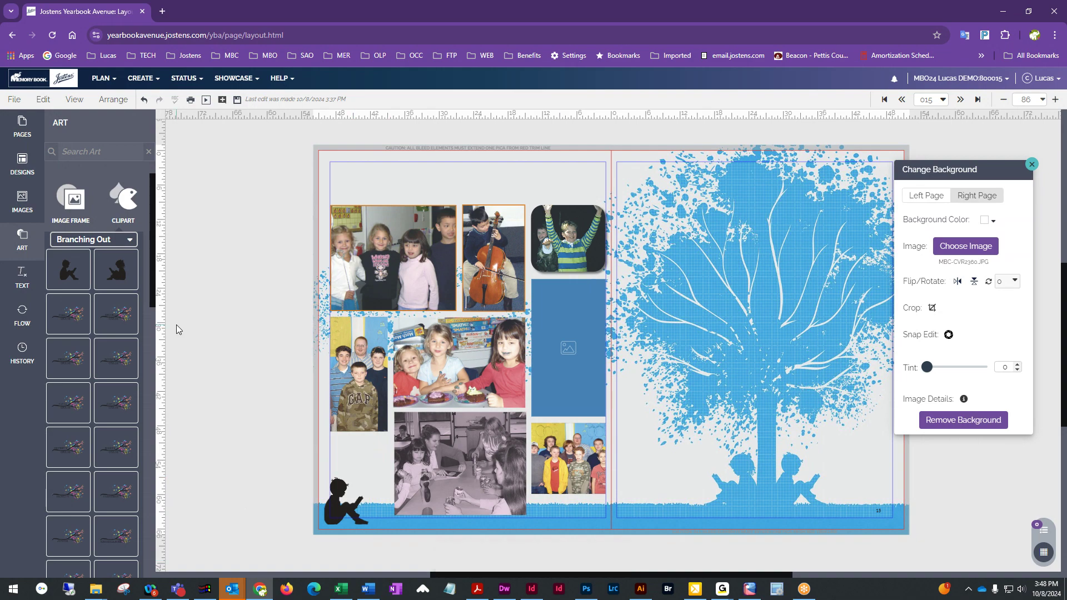
drag(73, 319, 455, 243)
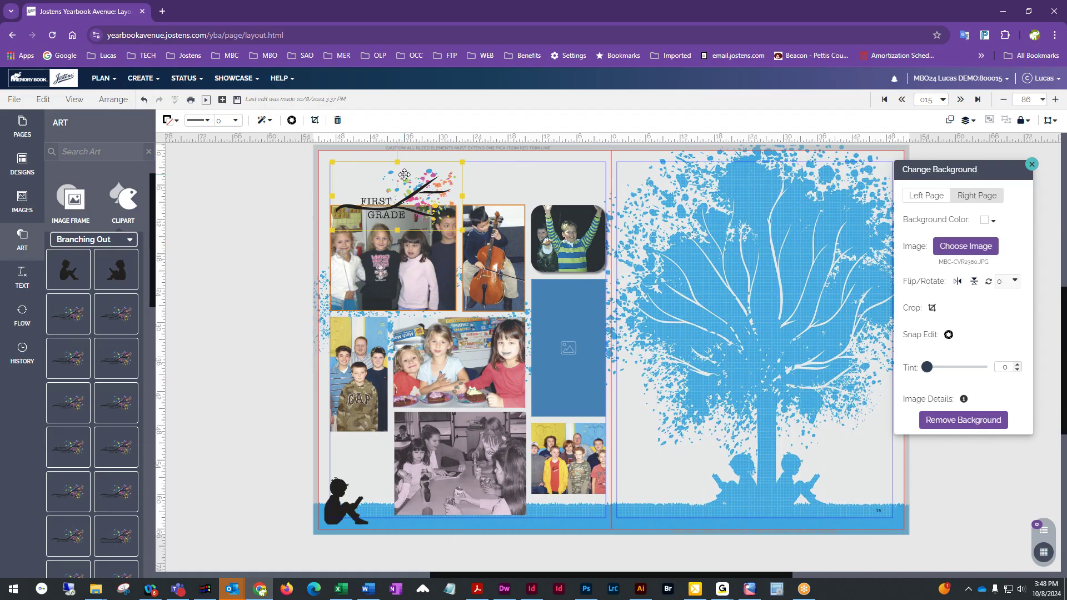
Try the pink tree clipart on page 15, enlarge it over the blue tree background, and delete it
scroll(81, 390, down, 10)
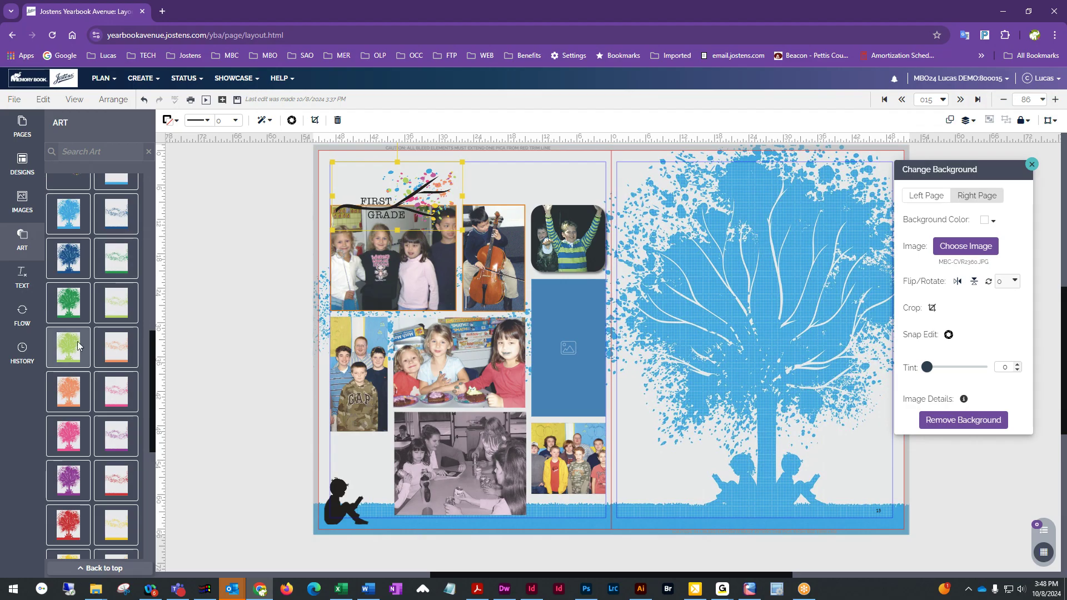
scroll(109, 428, down, 1)
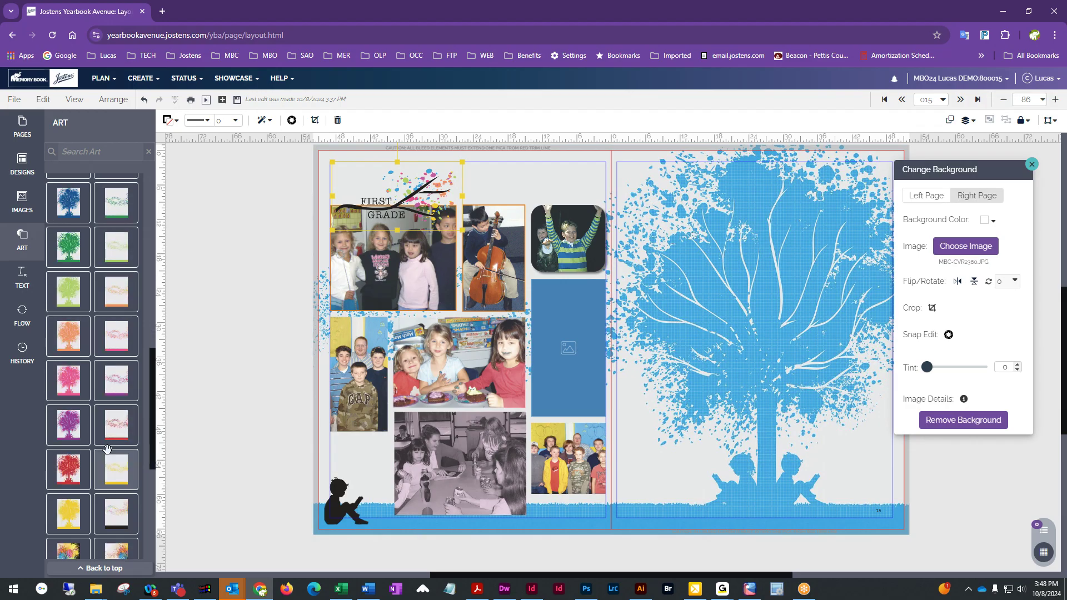
drag(70, 382, 710, 262)
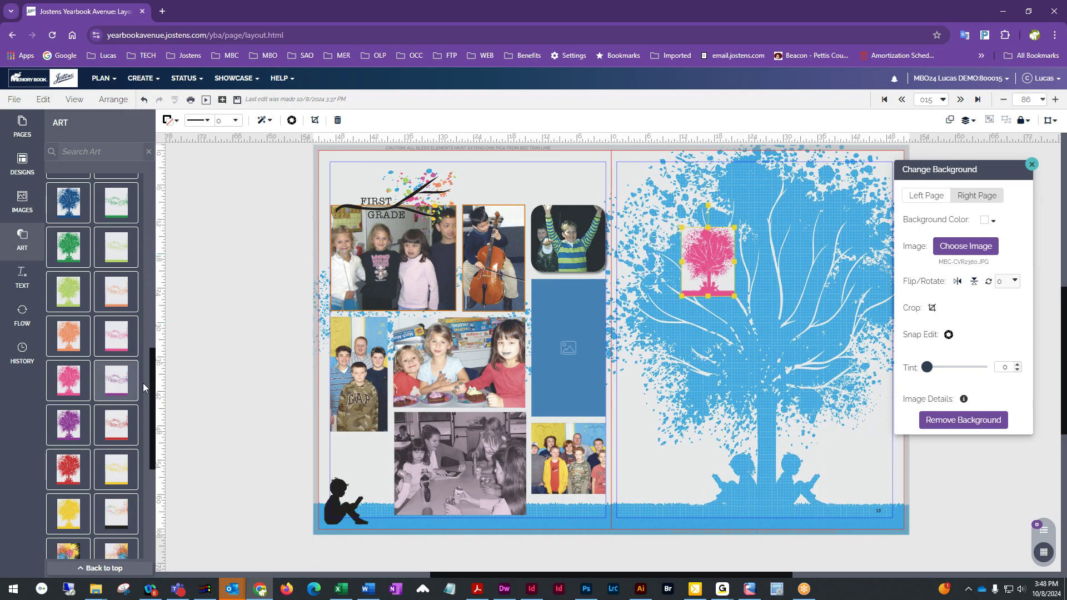
drag(734, 296, 823, 411)
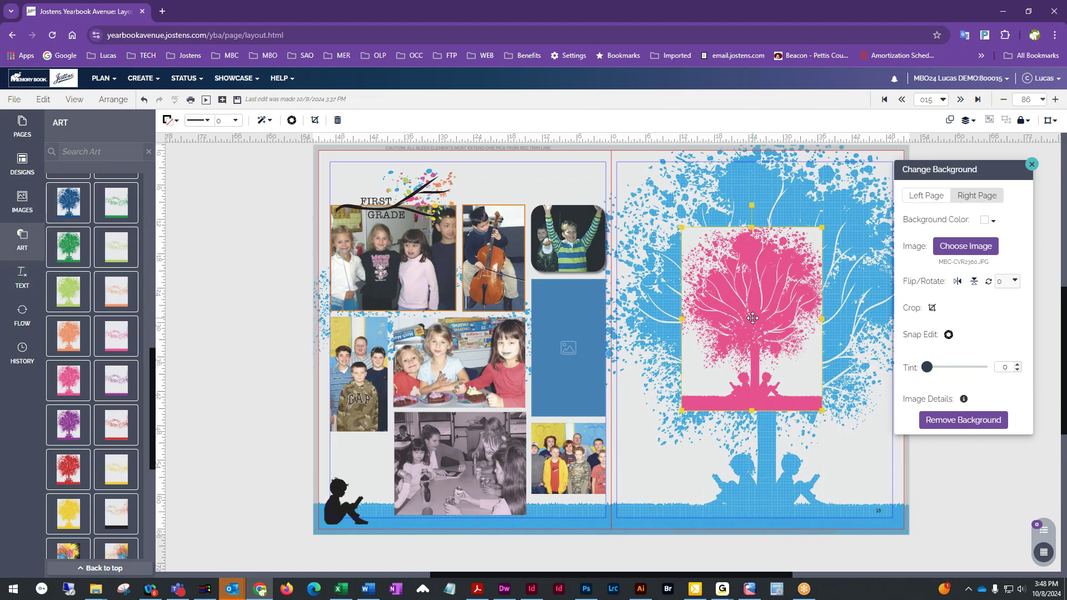
key(Delete)
key(Delete)
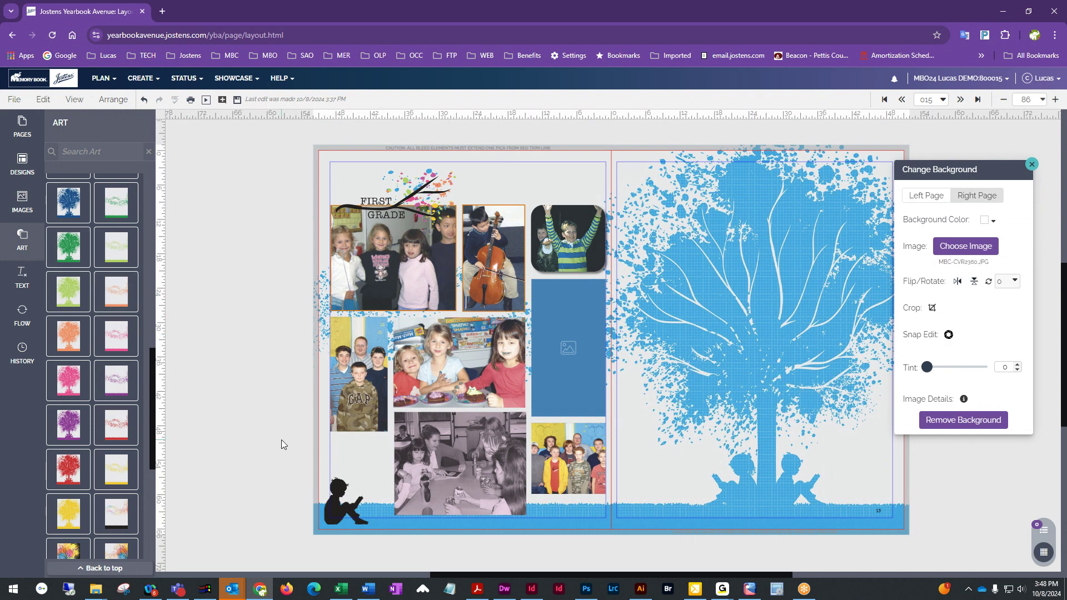
Browse the remaining Branching Out clipart and save the spread
scroll(377, 427, down, 1)
scroll(125, 420, down, 5)
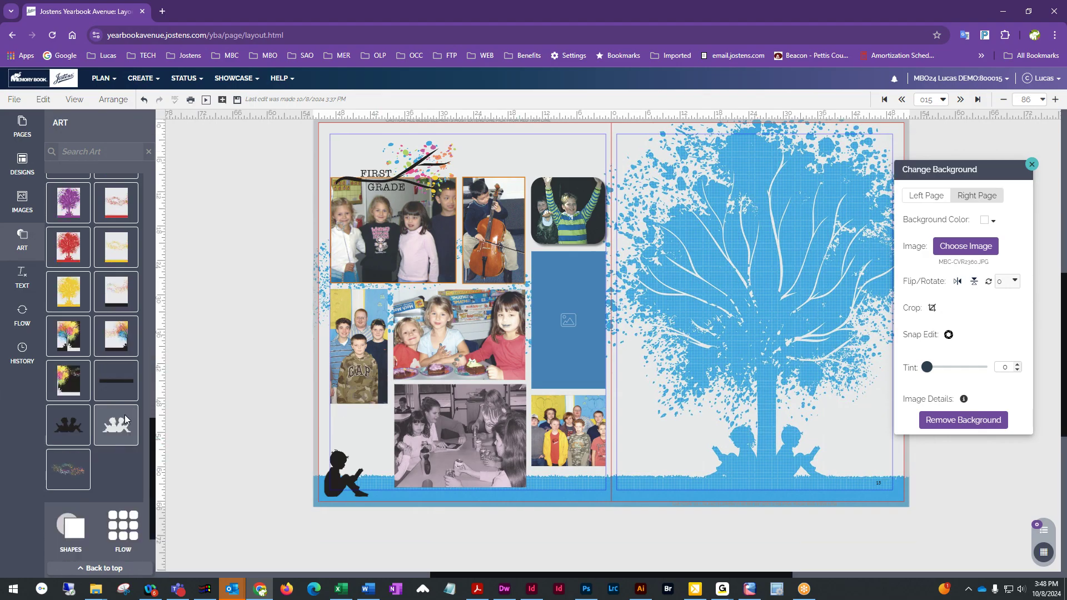
scroll(126, 420, down, 2)
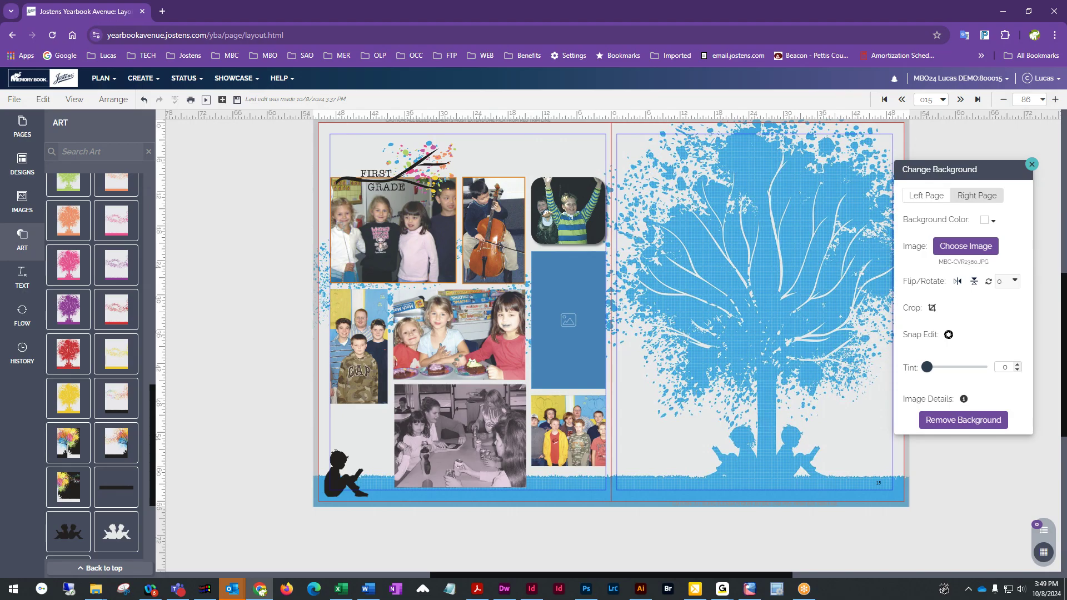
scroll(471, 306, up, 1)
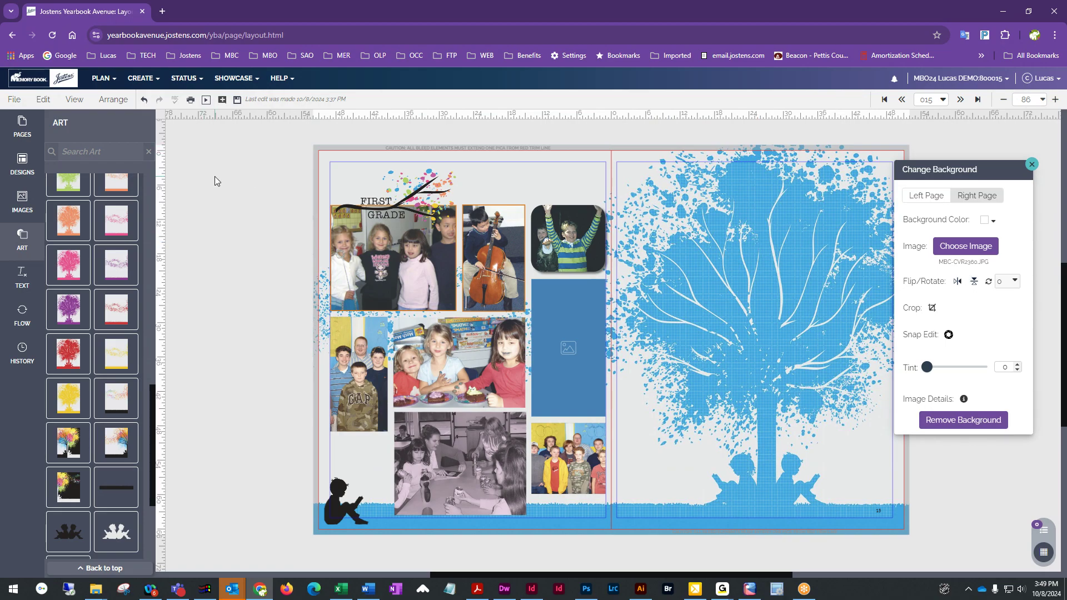
click(238, 103)
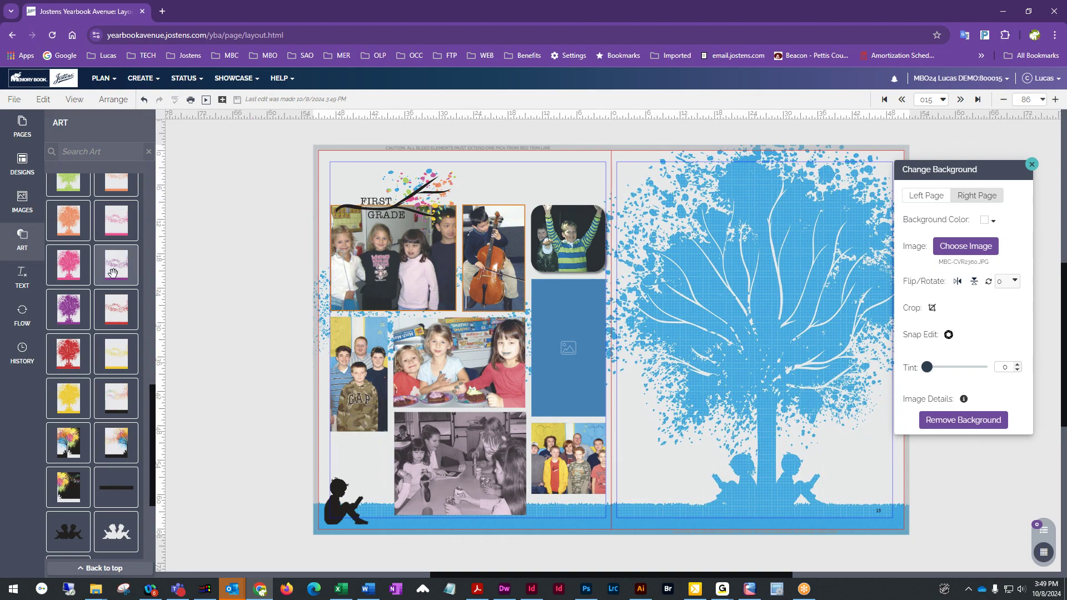
Show the saved version history for page 014
click(22, 361)
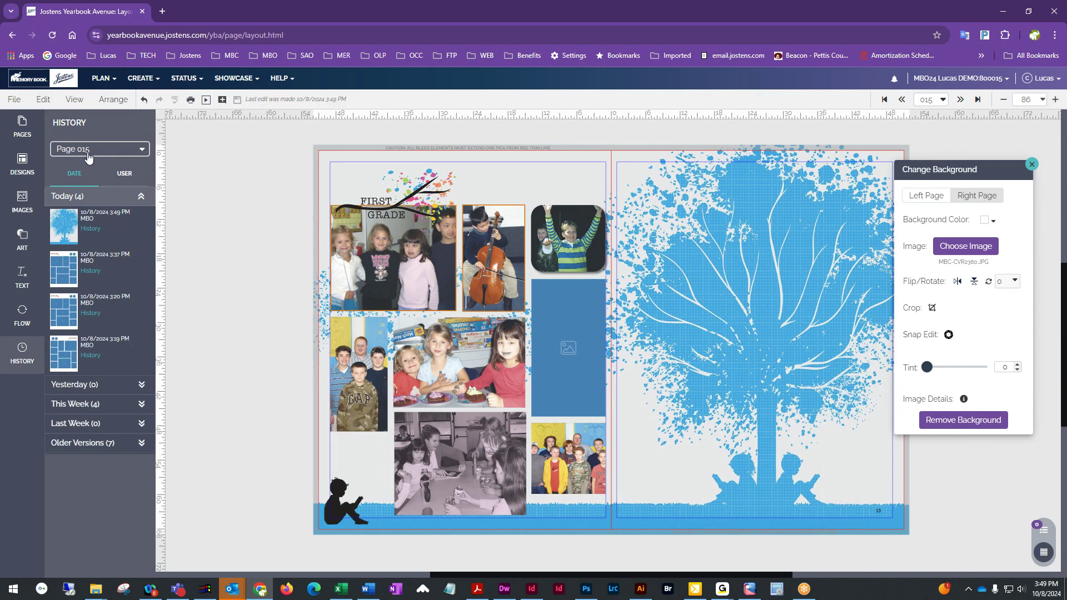
click(114, 156)
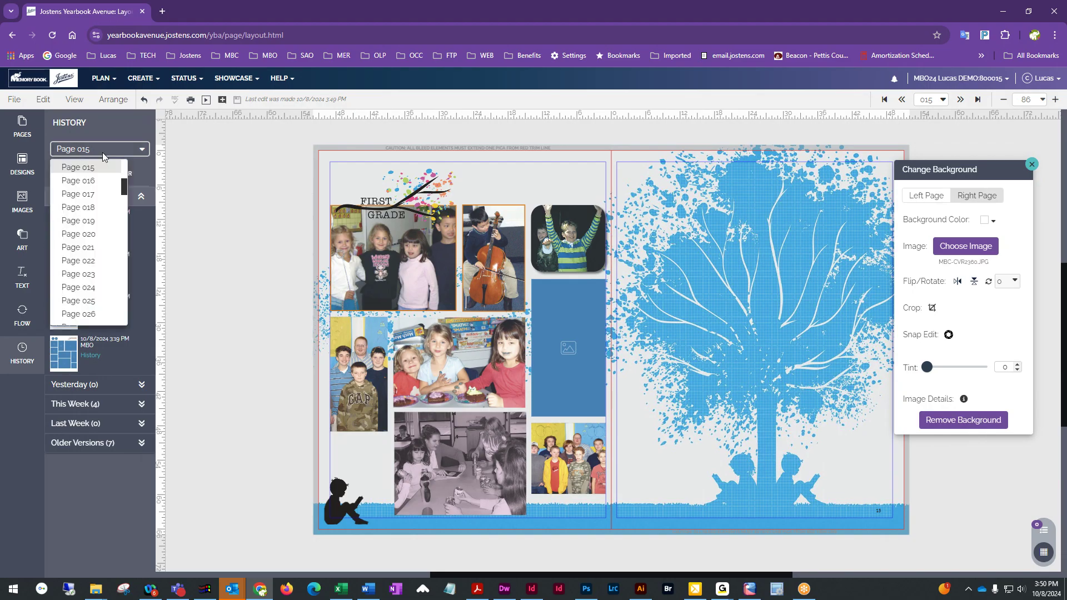
scroll(100, 186, up, 1)
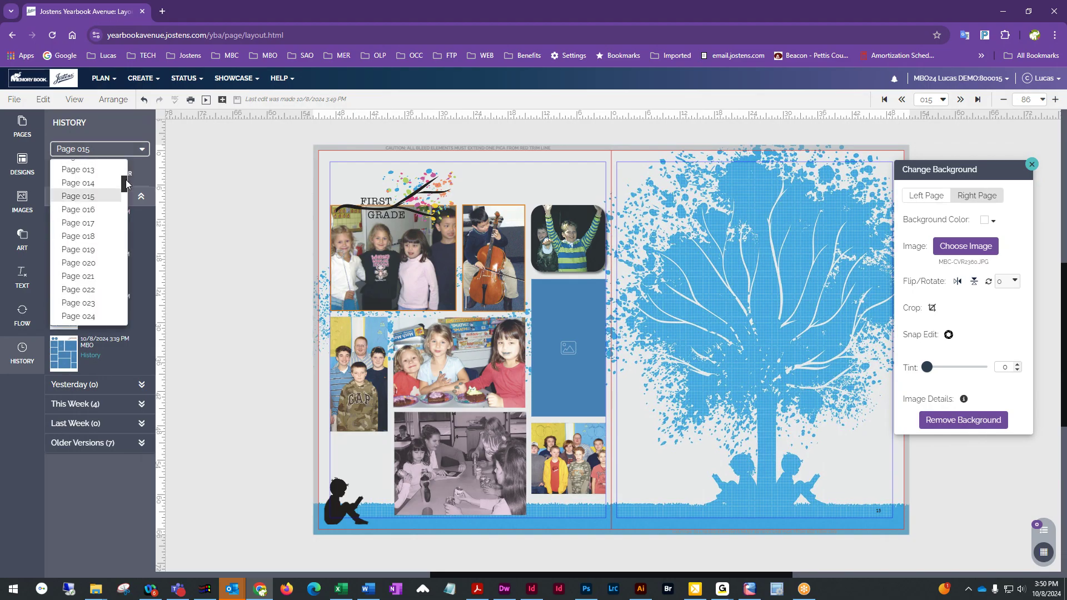
click(81, 187)
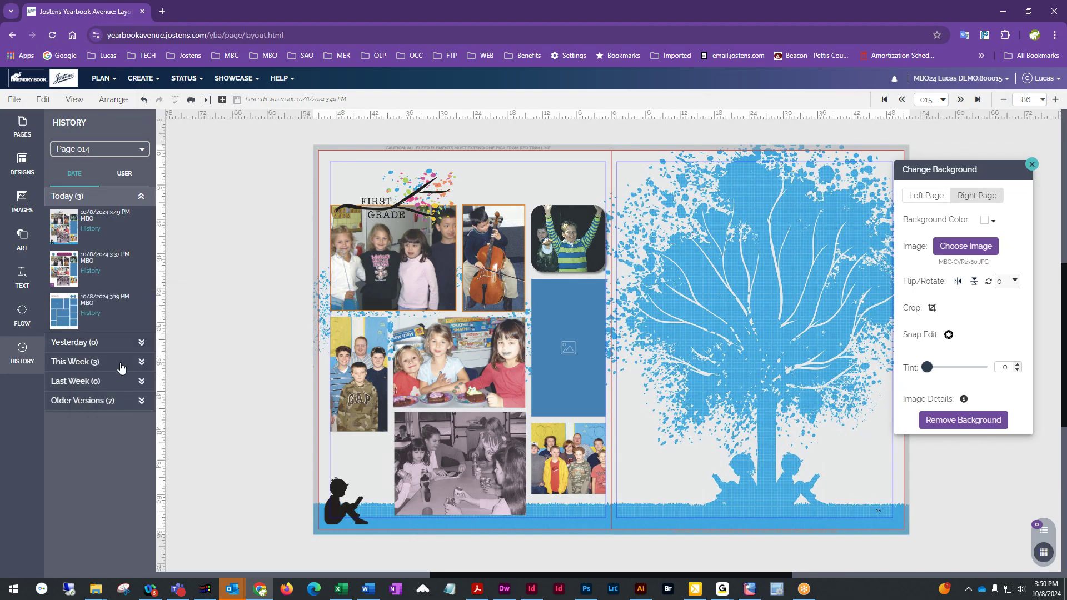
Try restoring page 14's 10/8/2024 3:19 PM version, and undo the restore
drag(63, 311, 483, 282)
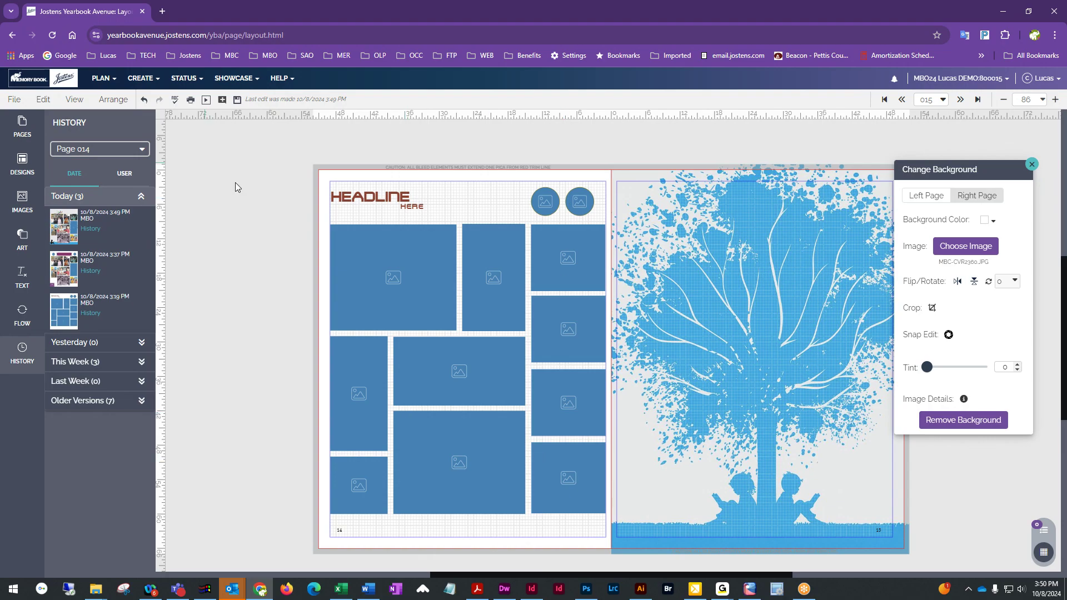
click(144, 99)
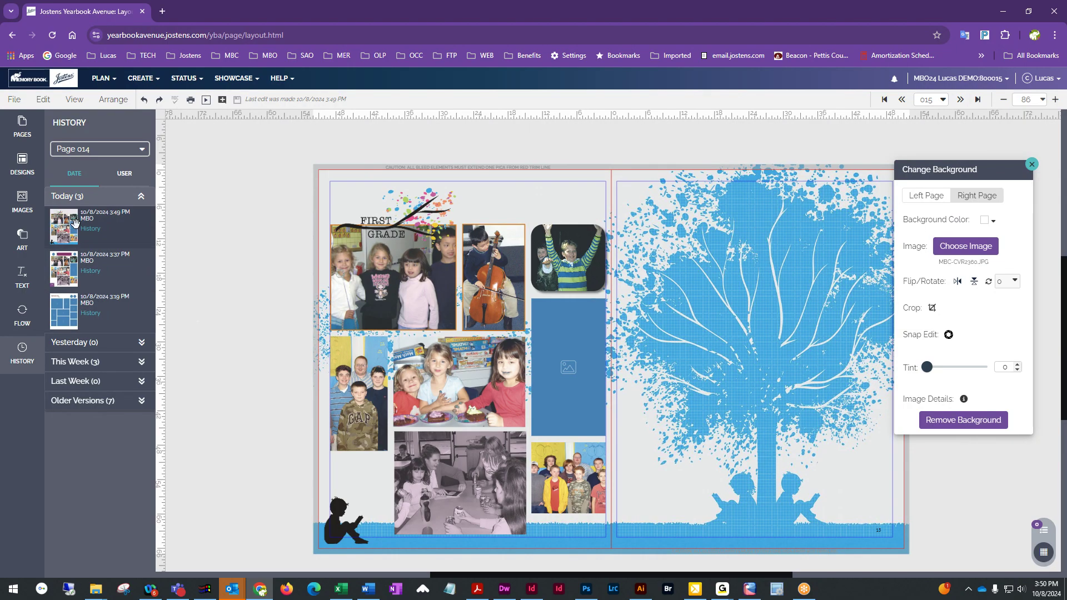
mouse_move(70, 309)
scroll(675, 342, up, 2)
scroll(675, 347, down, 2)
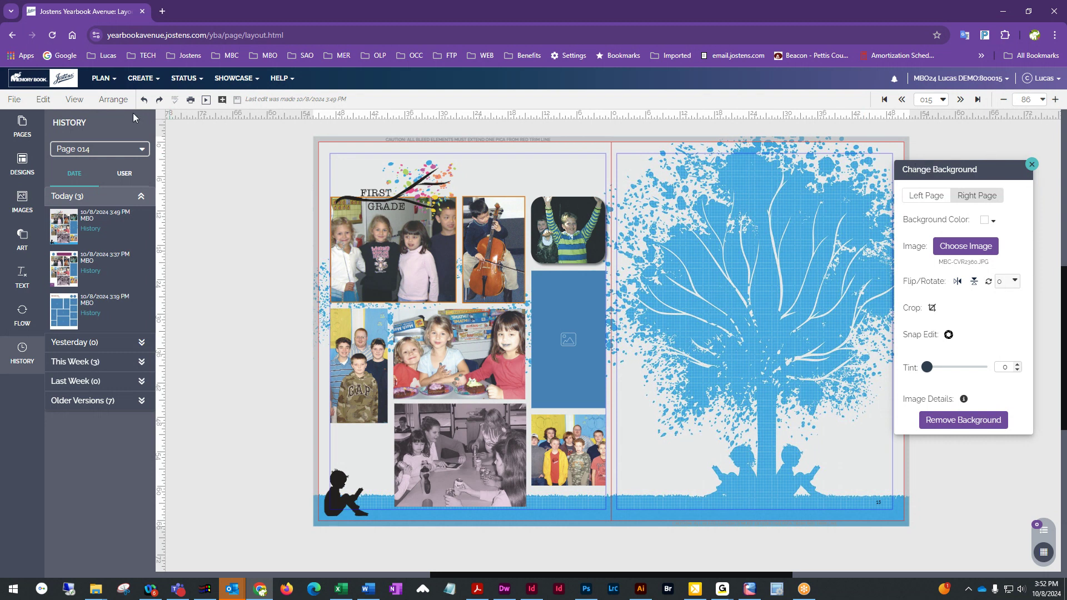
Open the current job's image library and dismiss the welcome notice about folder states
click(144, 82)
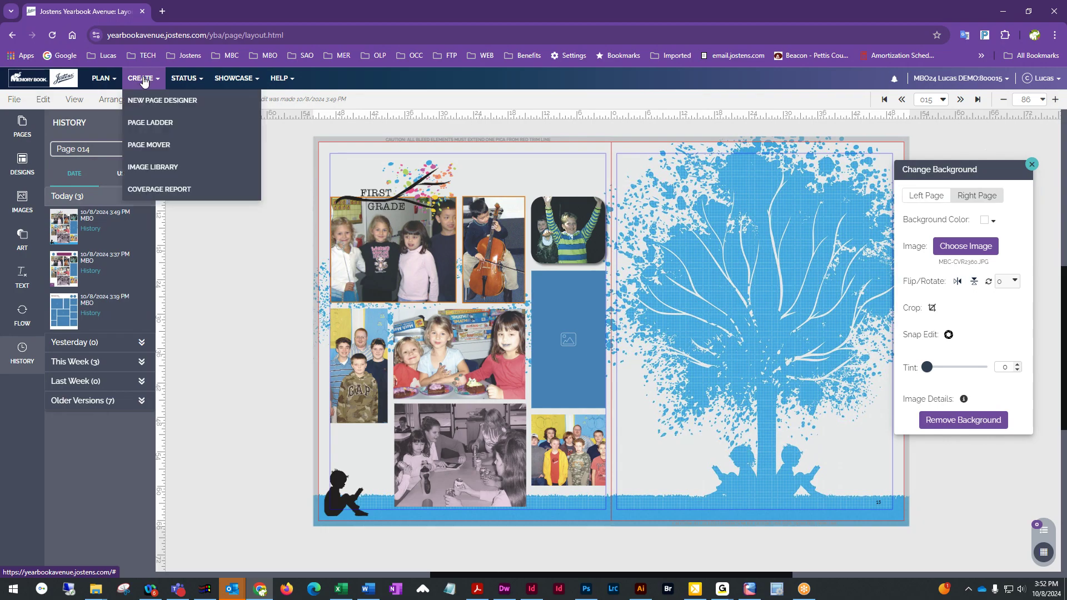
click(151, 168)
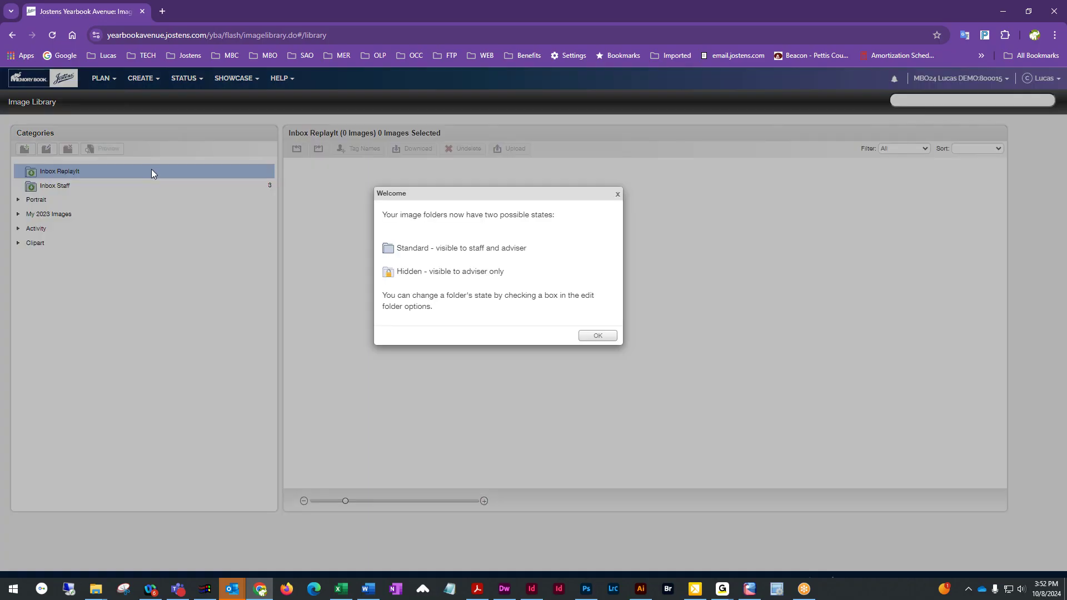
click(598, 336)
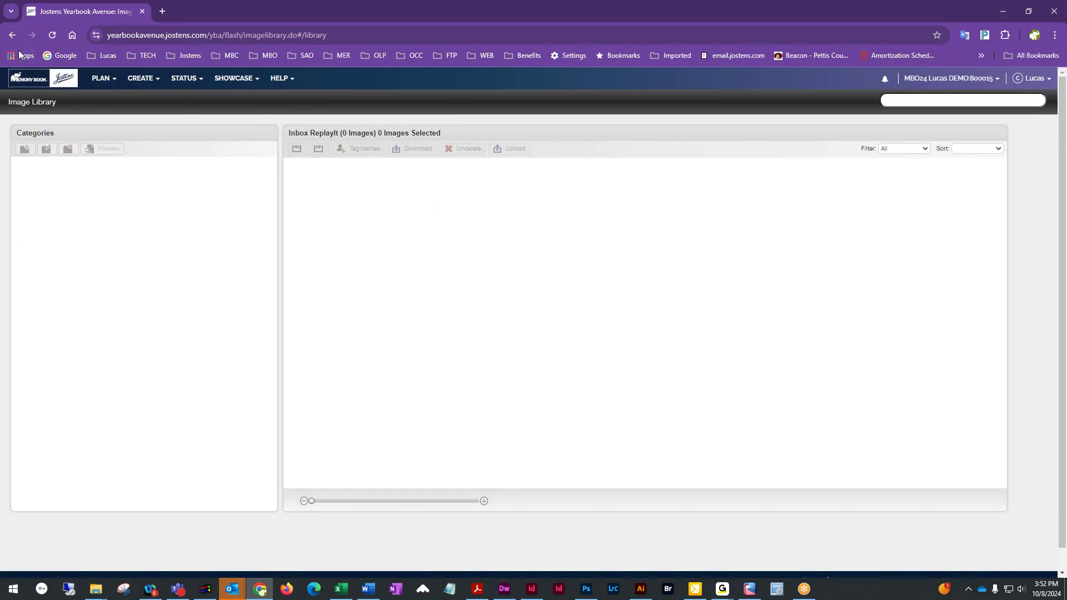
Return to the Manage Jobs page, look up the job for year 2025 and go to its MBO site
right_click(11, 35)
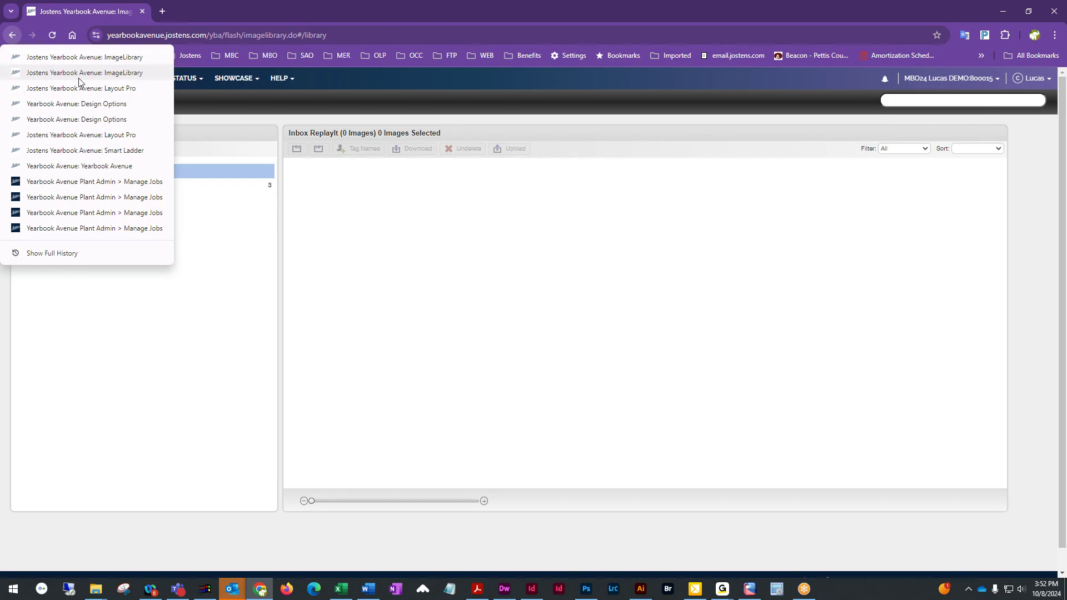
click(89, 181)
drag(347, 117, 365, 119)
text(25)
key(Return)
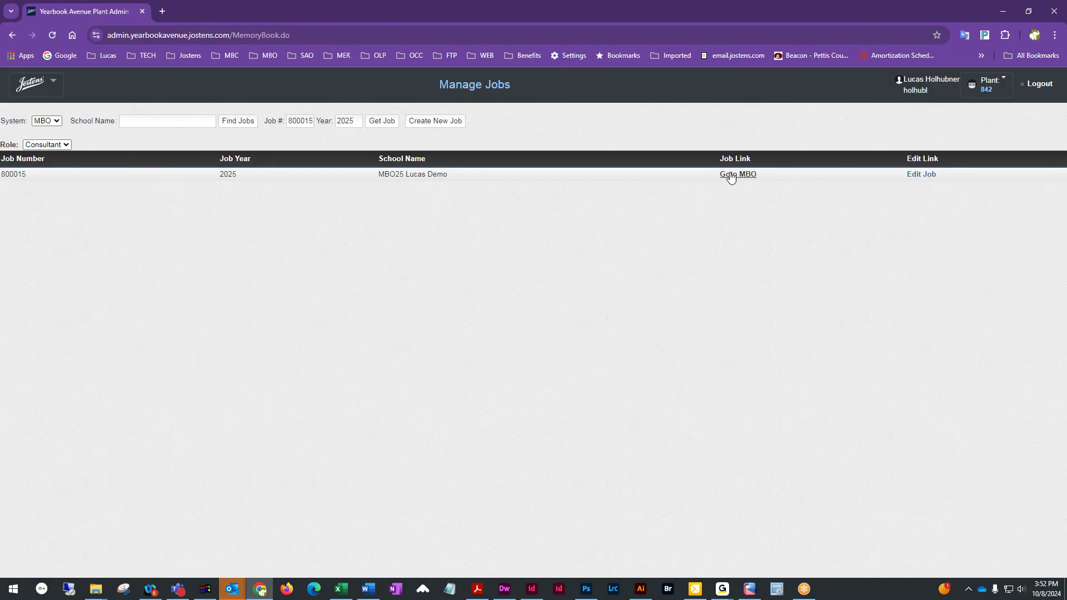
click(732, 174)
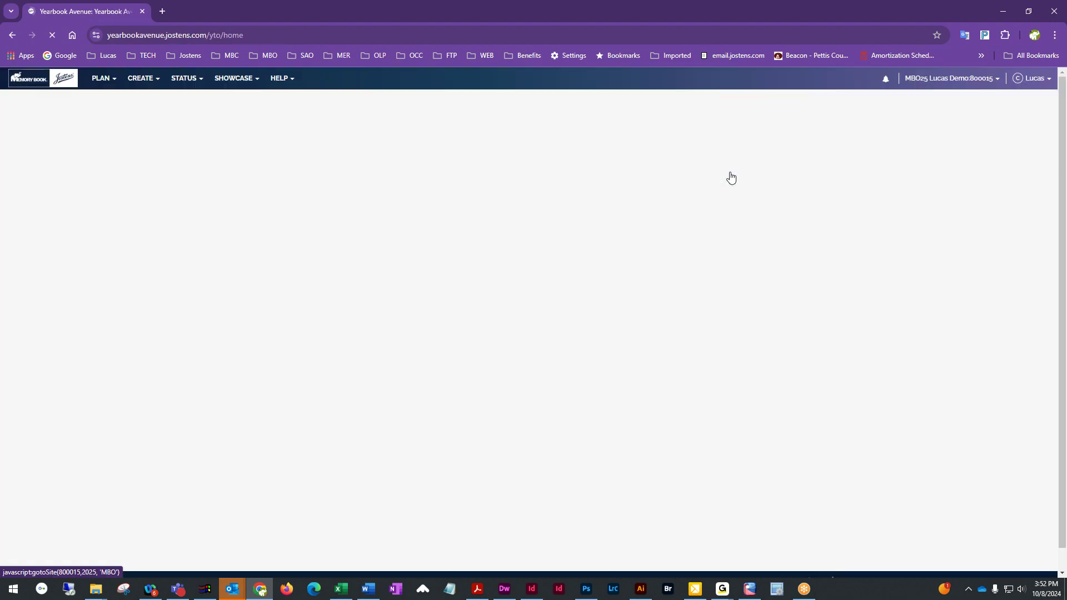
Open the 2025 job's image library and select the Clubs And Organizations folder under Activities
click(143, 80)
click(158, 167)
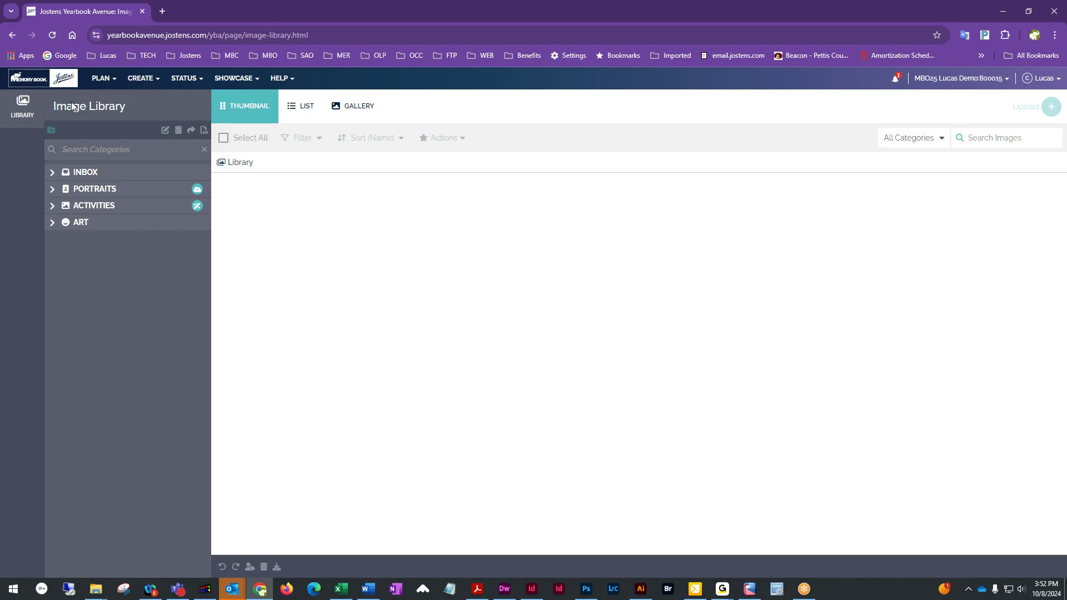
click(143, 78)
click(52, 207)
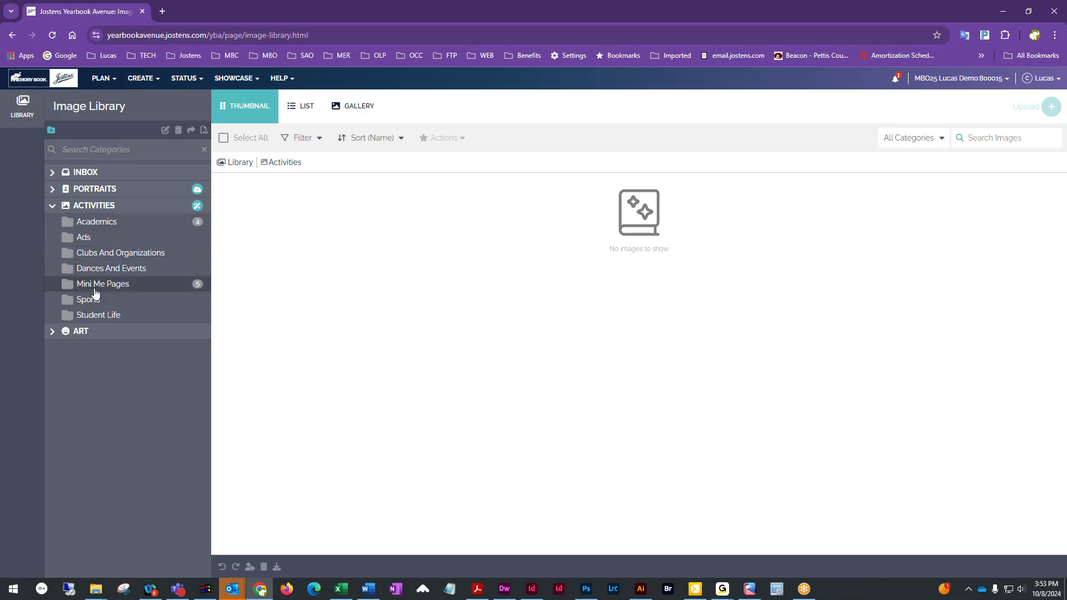
click(109, 257)
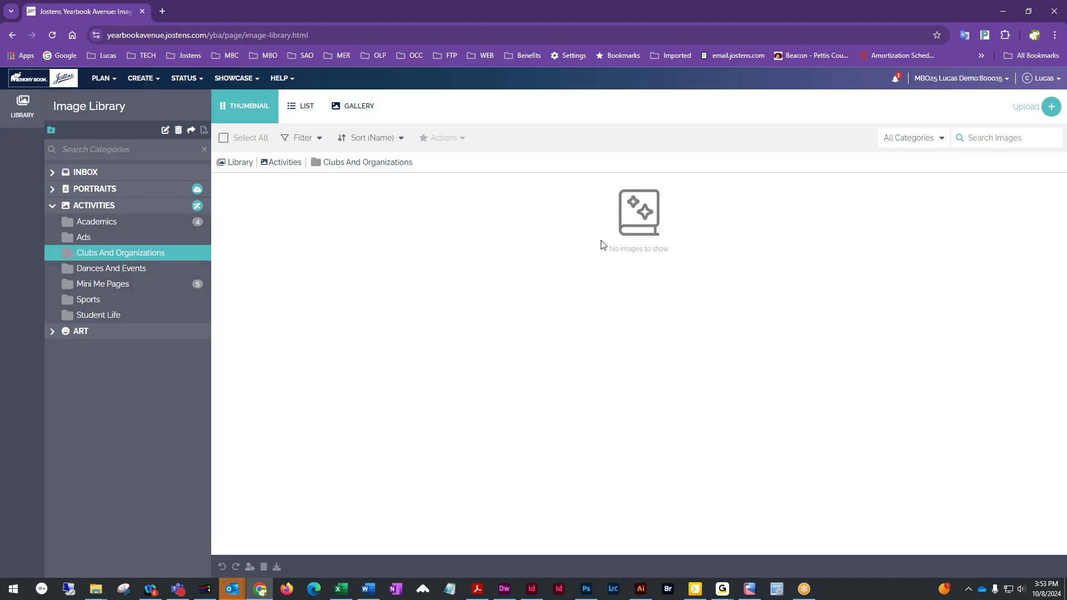
Show the image upload options and file chooser for Clubs And Organizations, and close them without uploading
click(1048, 109)
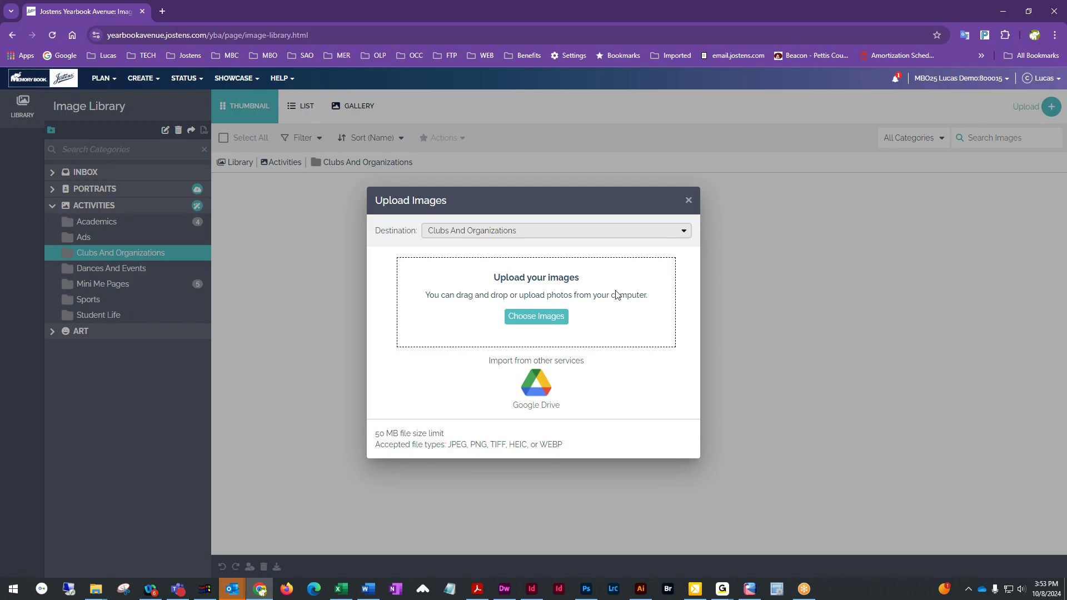
click(530, 317)
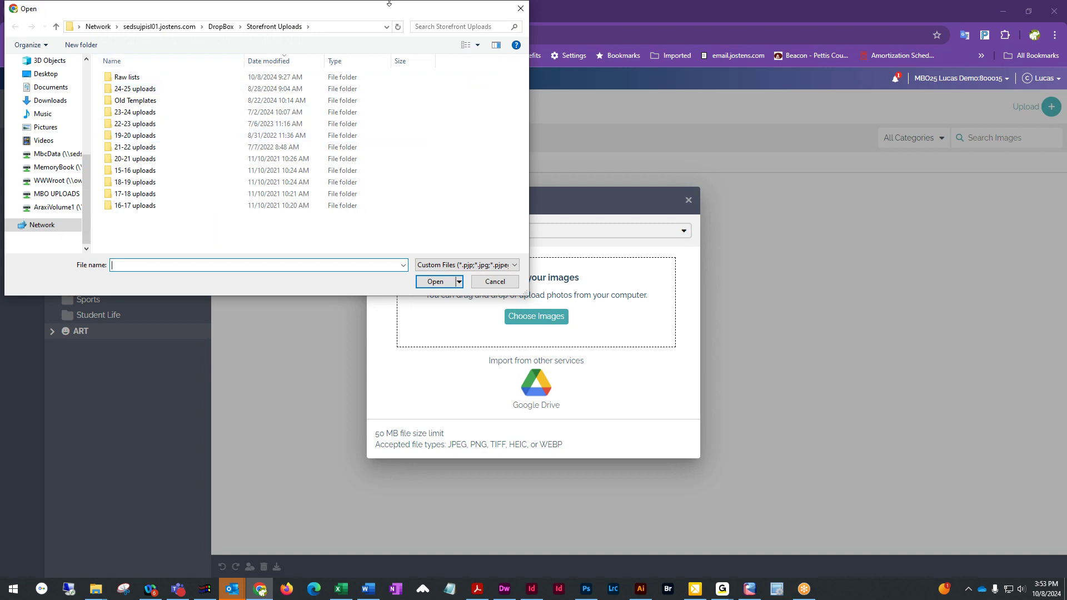
click(495, 281)
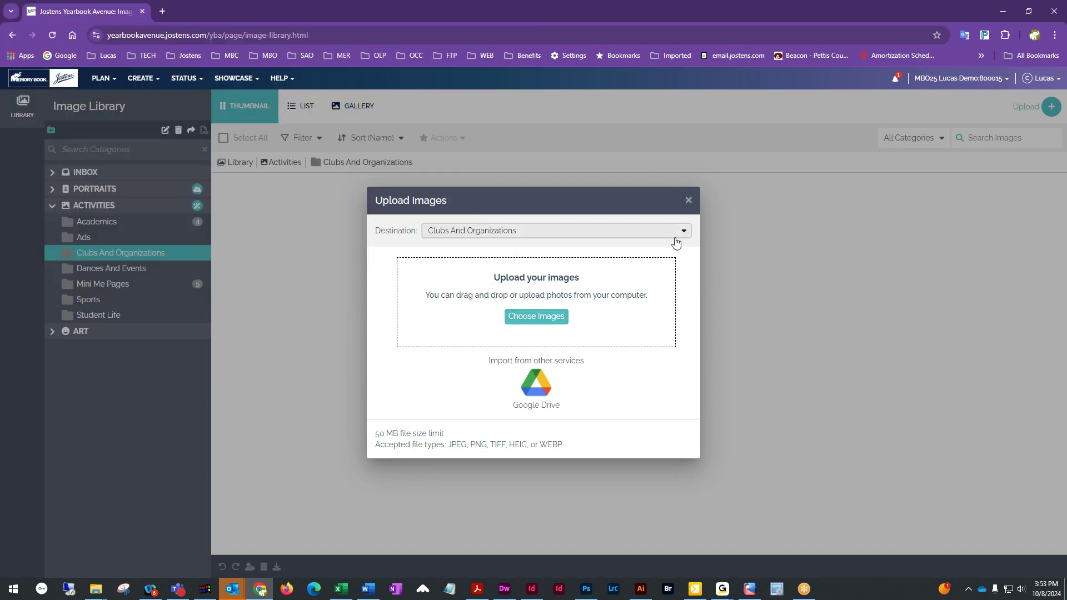
click(690, 200)
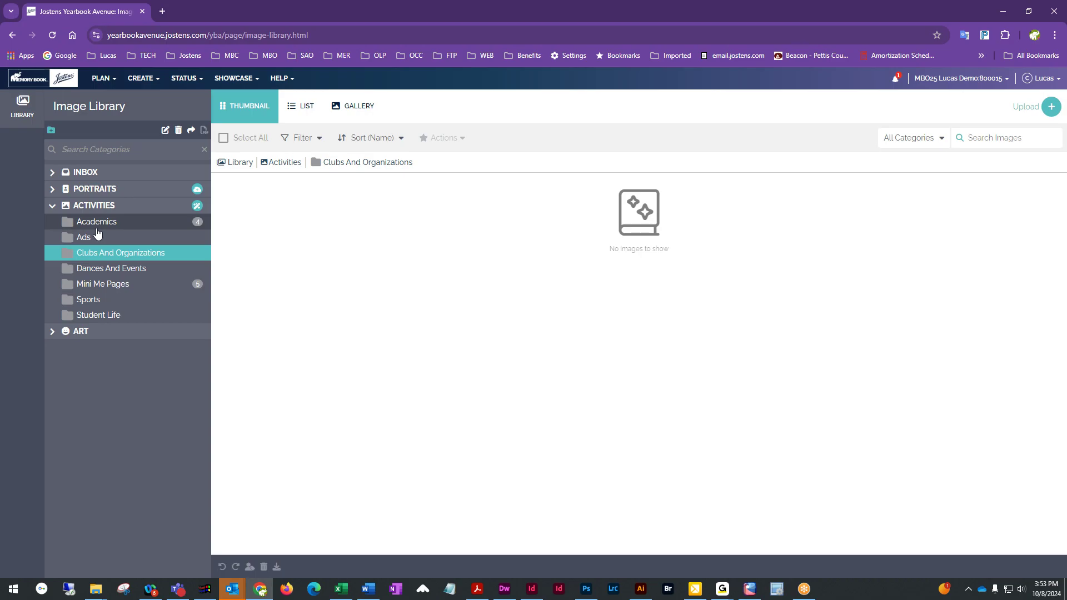
Switch to the Activities category and leave its folder list expanded
click(82, 208)
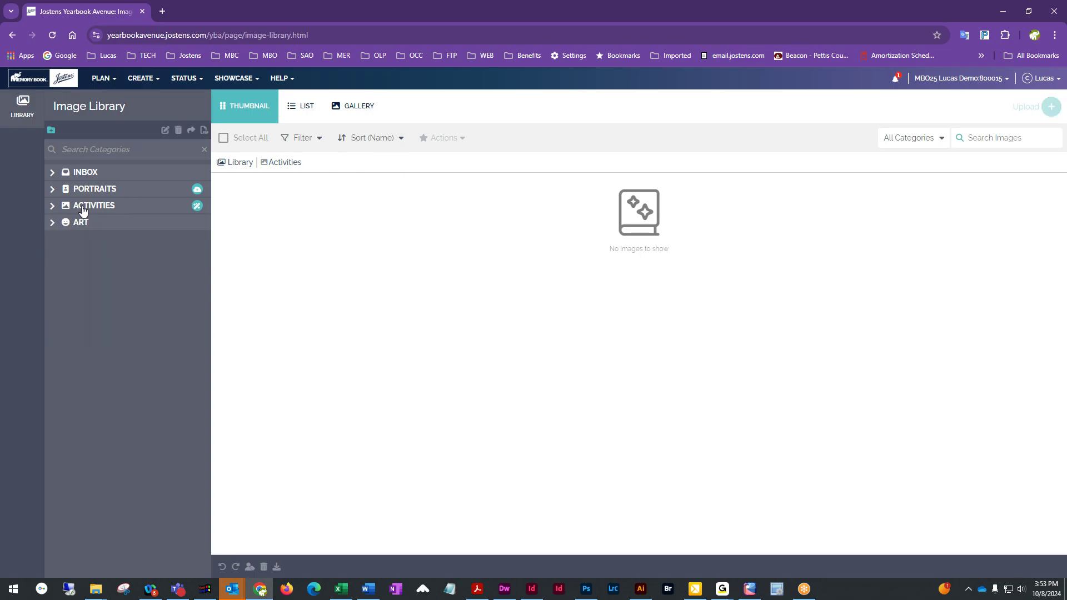
click(86, 211)
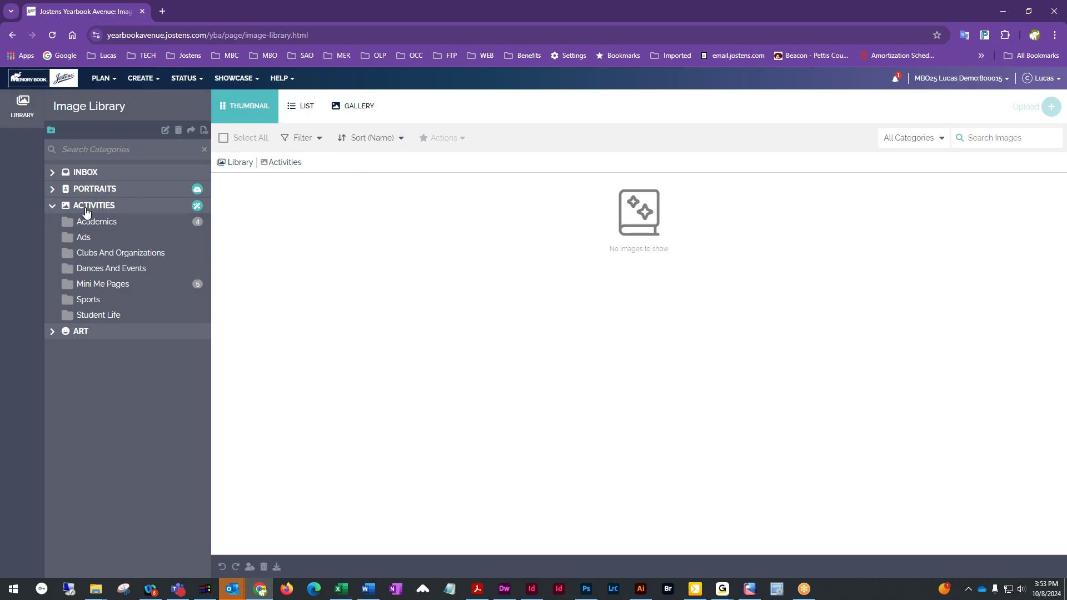
Try out First Day School, Fall Festival and Sports as names for a new category under Activities, and cancel adding it
click(51, 131)
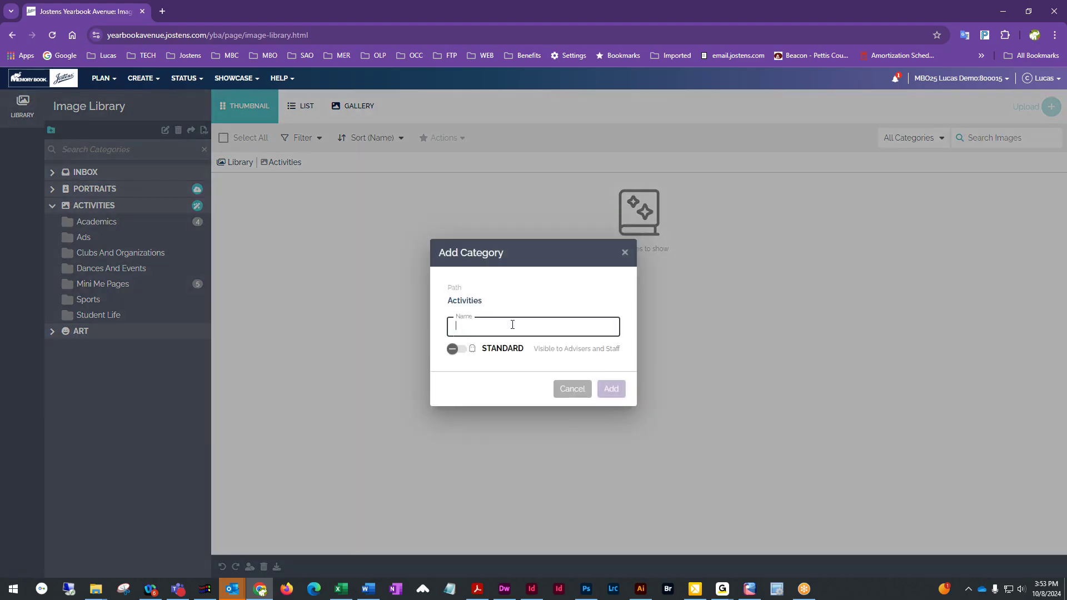
text(First Day School)
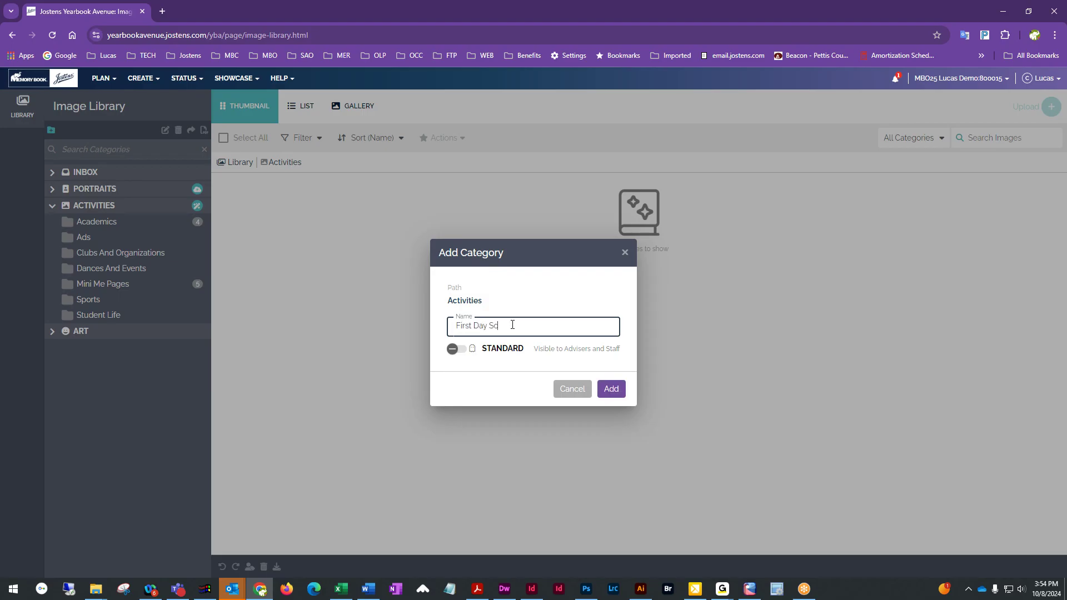
key(BackSpace)
key(BackSpace)
key(BackSpace)
key(BackSpace)
key(BackSpace)
key(BackSpace)
key(BackSpace)
key(BackSpace)
key(BackSpace)
key(BackSpace)
key(BackSpace)
key(BackSpace)
key(BackSpace)
key(BackSpace)
key(BackSpace)
key(BackSpace)
text(Fall Festival/)
key(BackSpace)
key(BackSpace)
key(BackSpace)
key(BackSpace)
key(BackSpace)
key(BackSpace)
key(BackSpace)
key(BackSpace)
key(BackSpace)
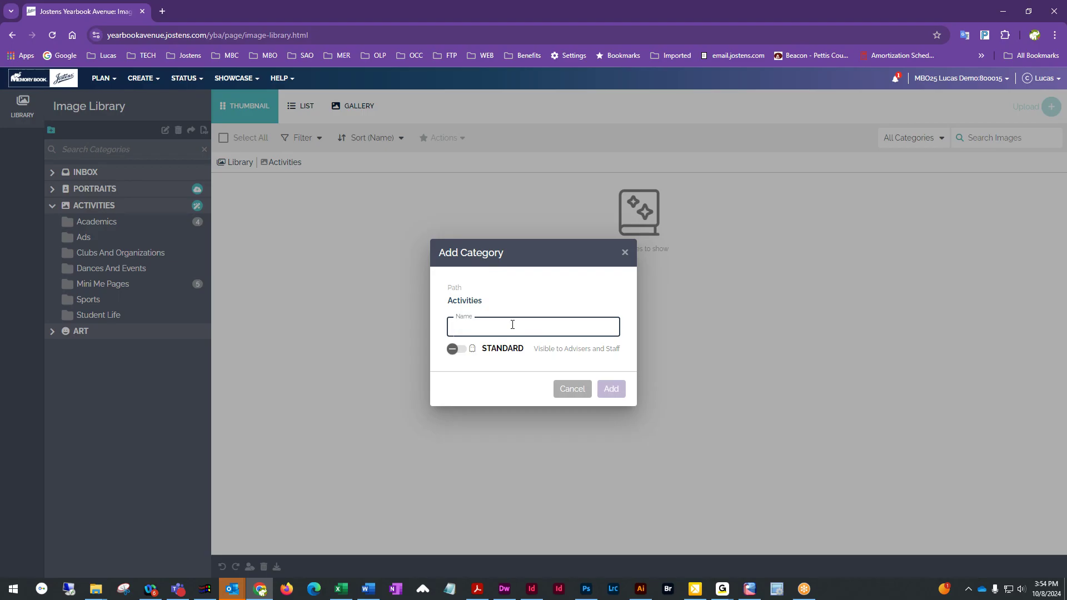
text(SApo)
key(BackSpace)
key(BackSpace)
key(BackSpace)
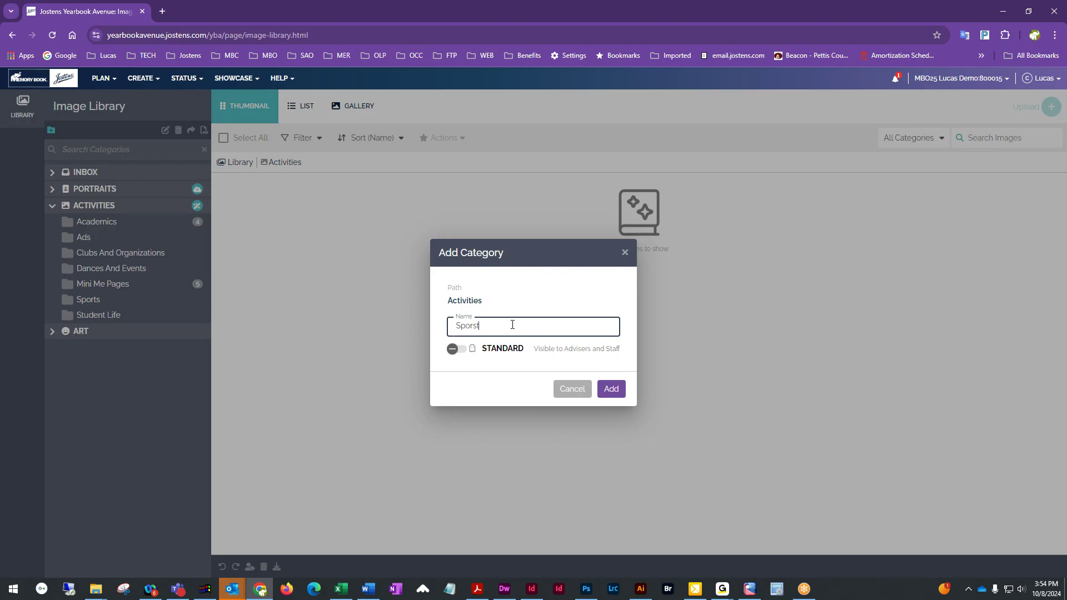
key(BackSpace)
key(BackSpace)
click(564, 390)
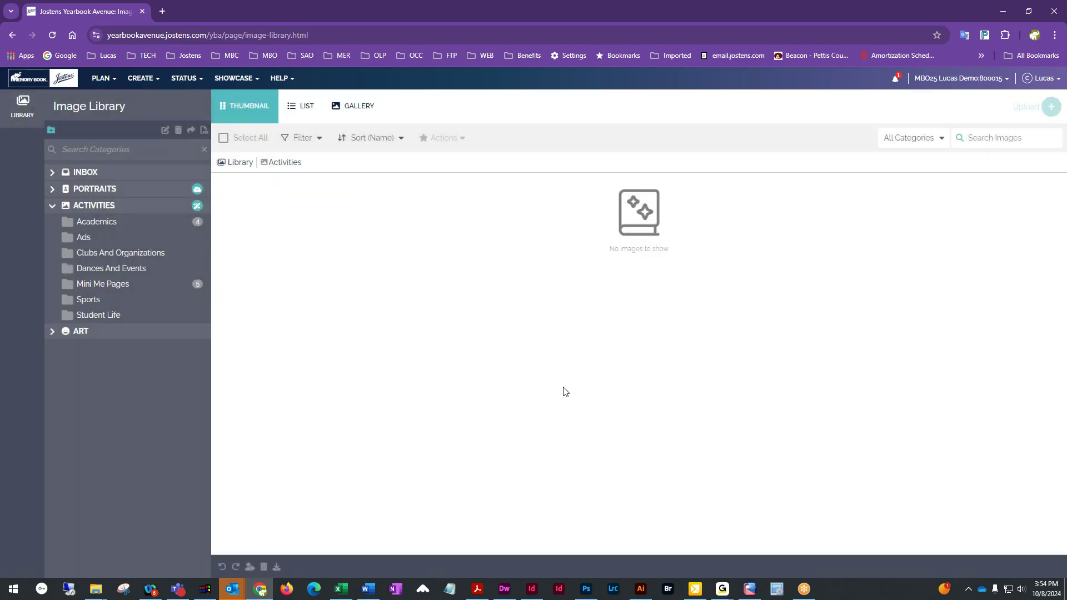
Select the Ads folder, then open the page layout editor and go to the spread starting at page 010
click(82, 238)
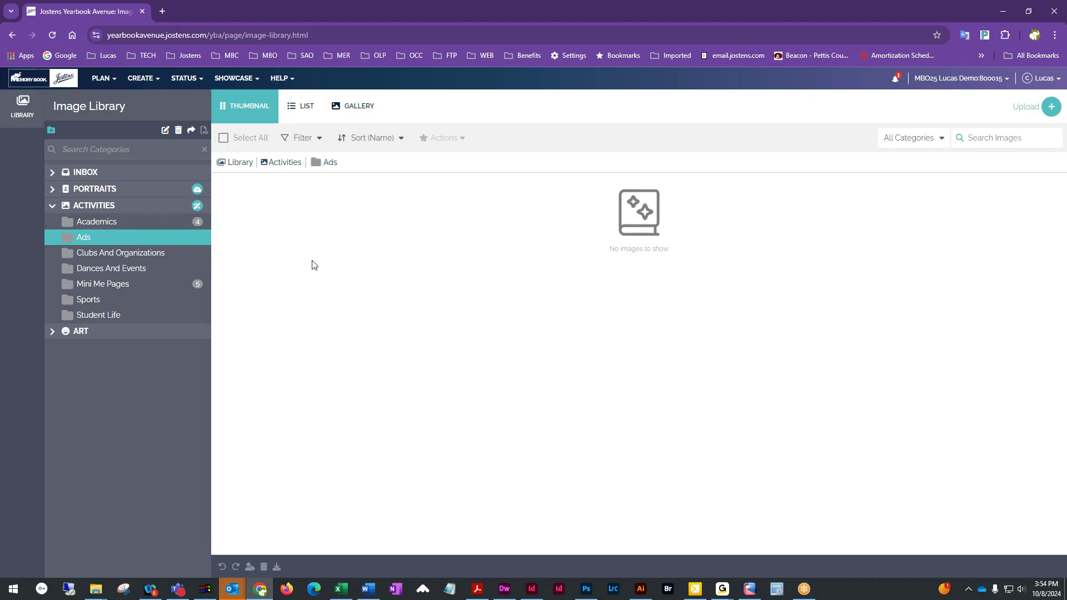
click(149, 79)
click(153, 98)
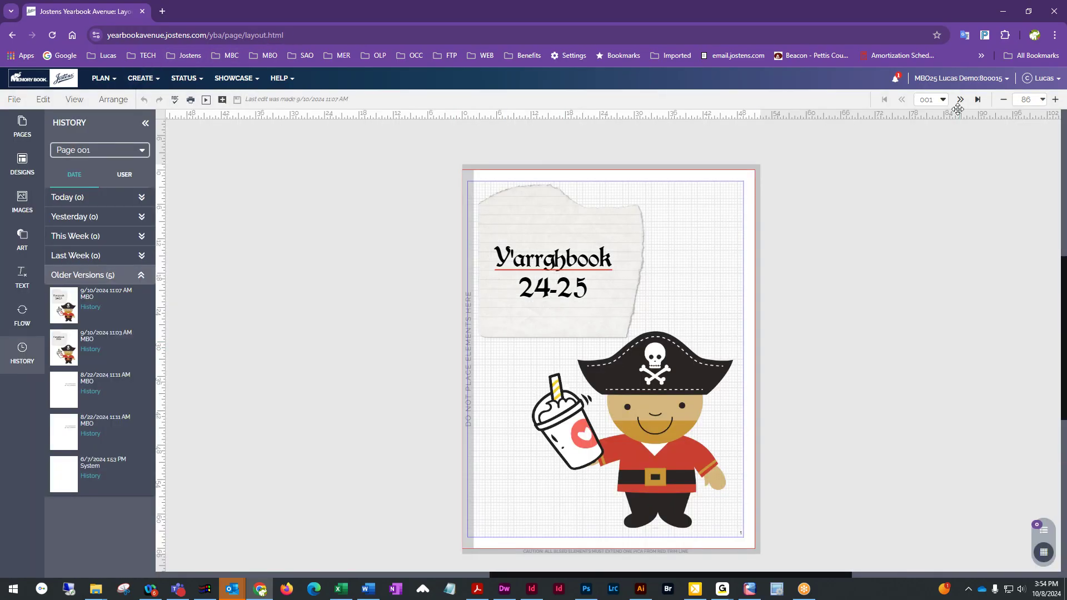
click(961, 99)
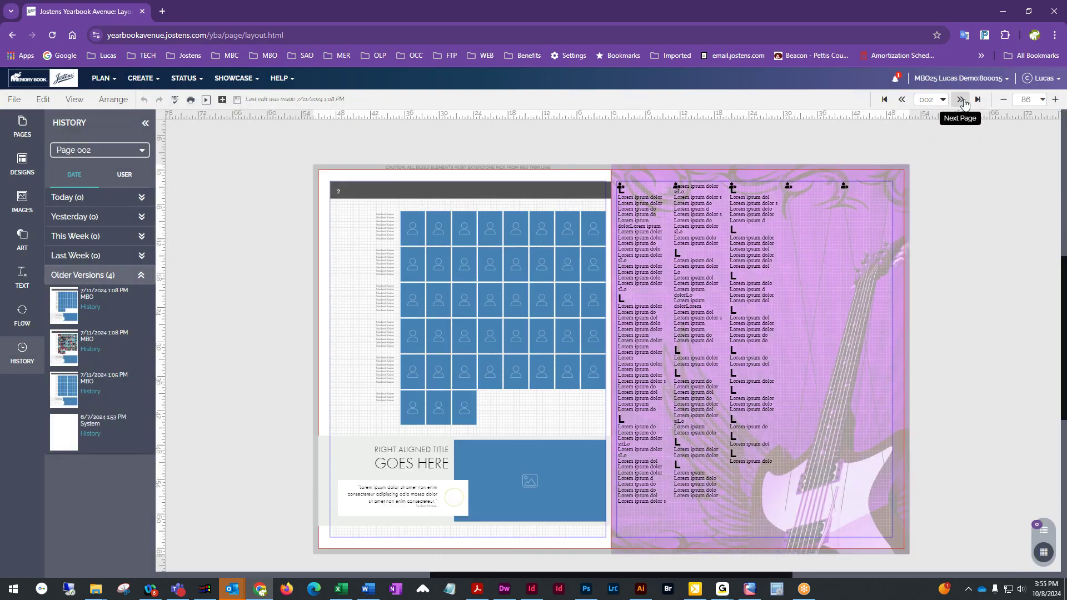
click(962, 100)
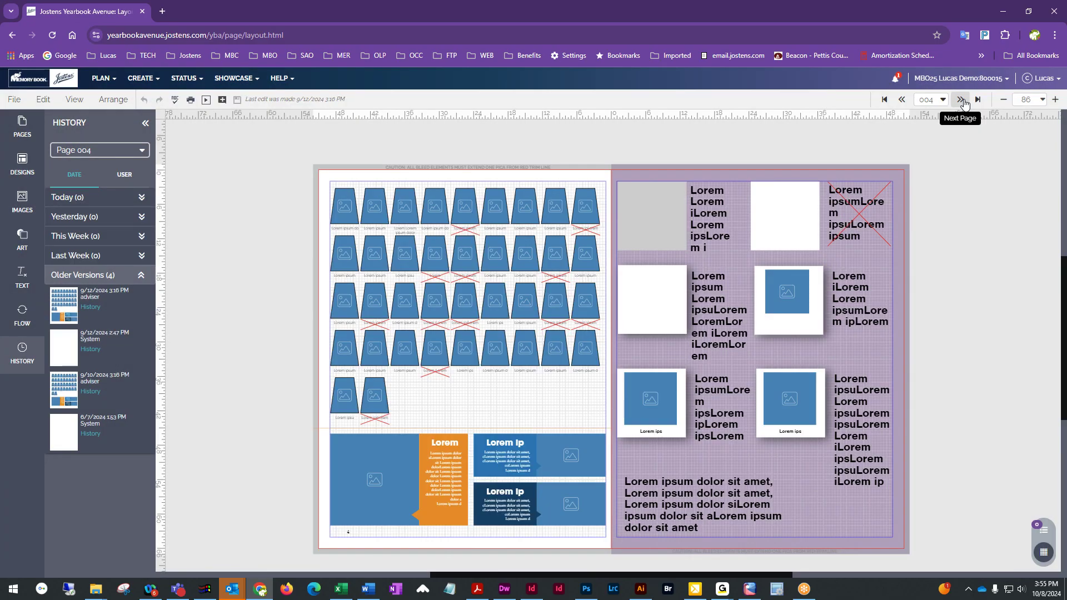
click(962, 100)
click(963, 100)
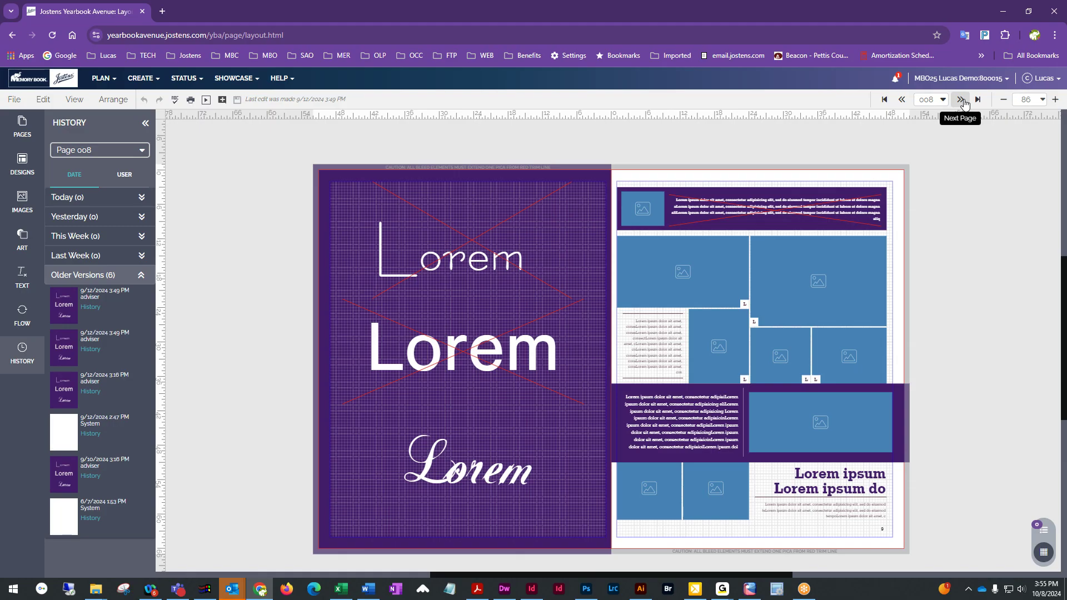
click(411, 257)
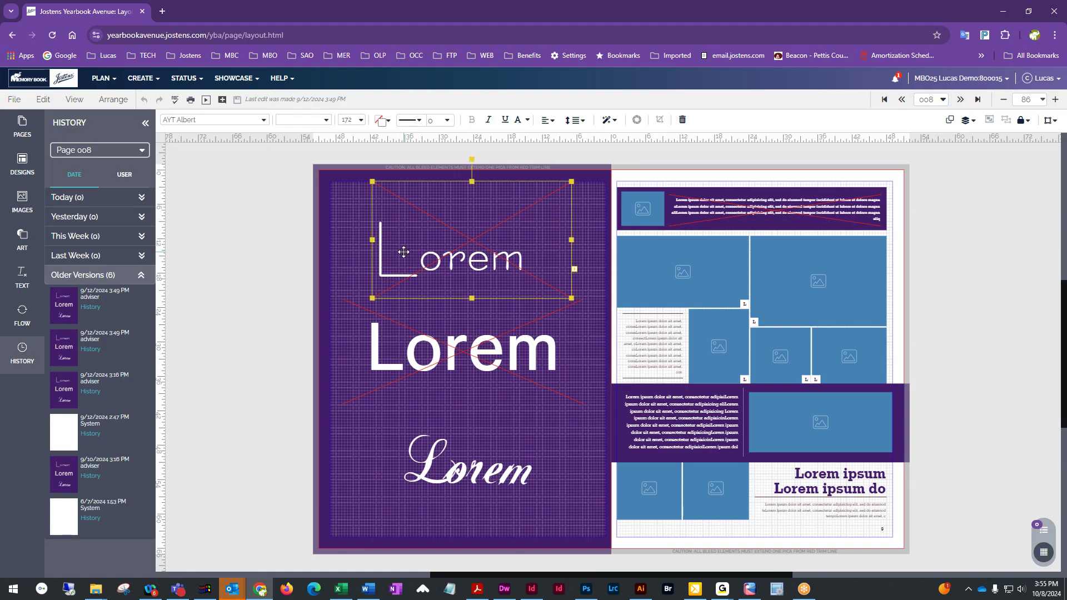
click(960, 100)
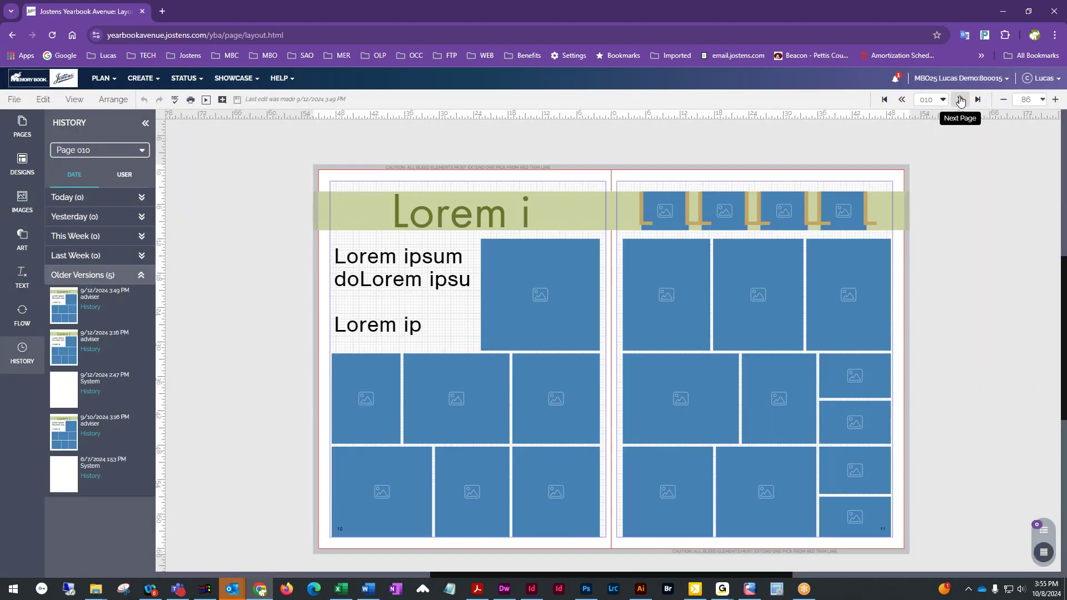
Delete the title text on the green band of page 010 and place a Headline style text box there
click(373, 188)
key(Delete)
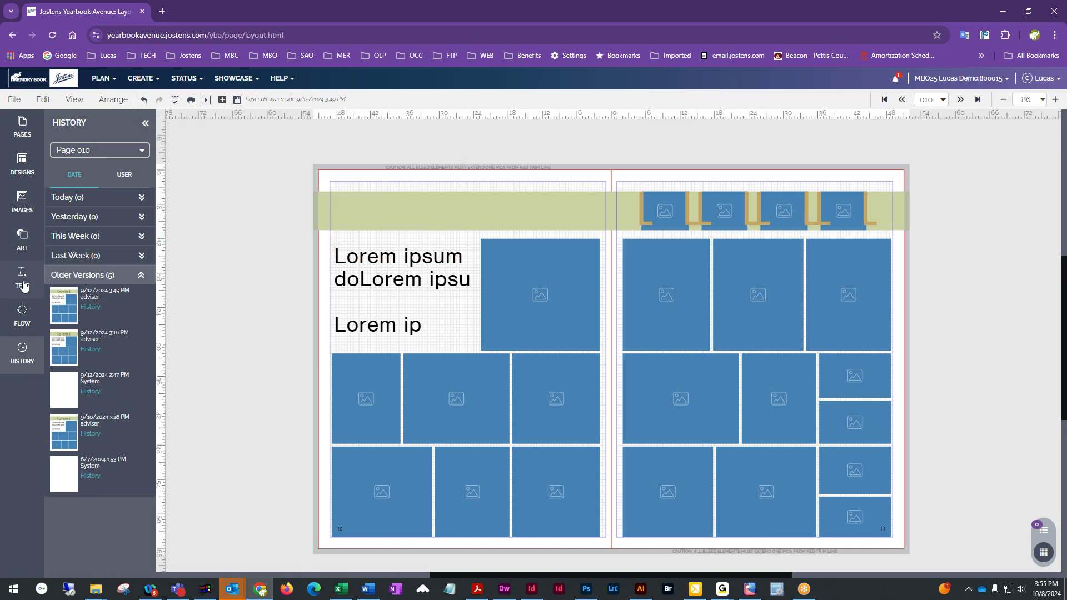
click(21, 239)
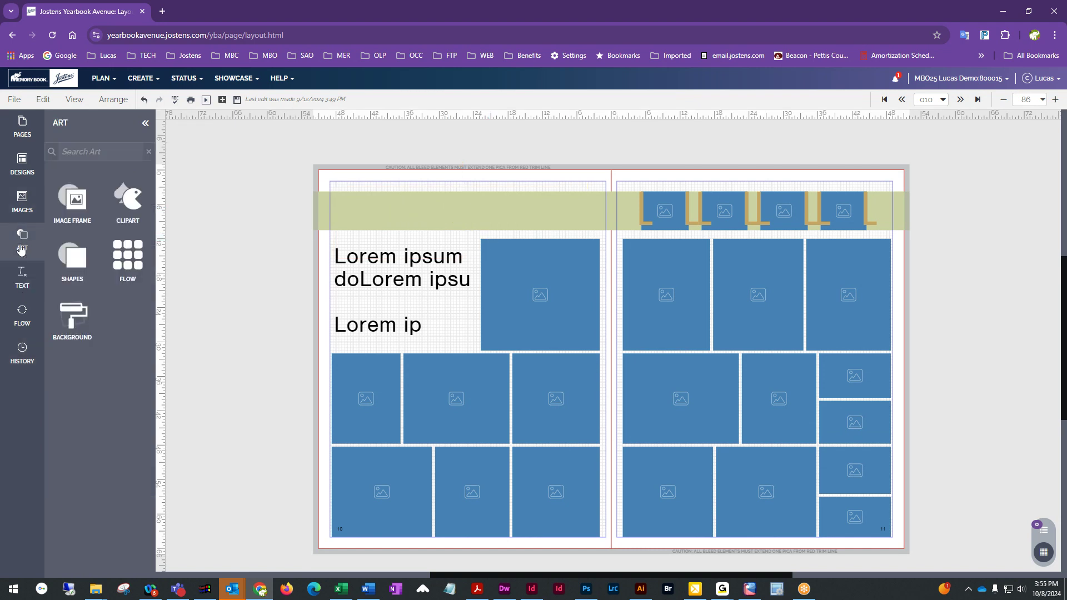
click(23, 288)
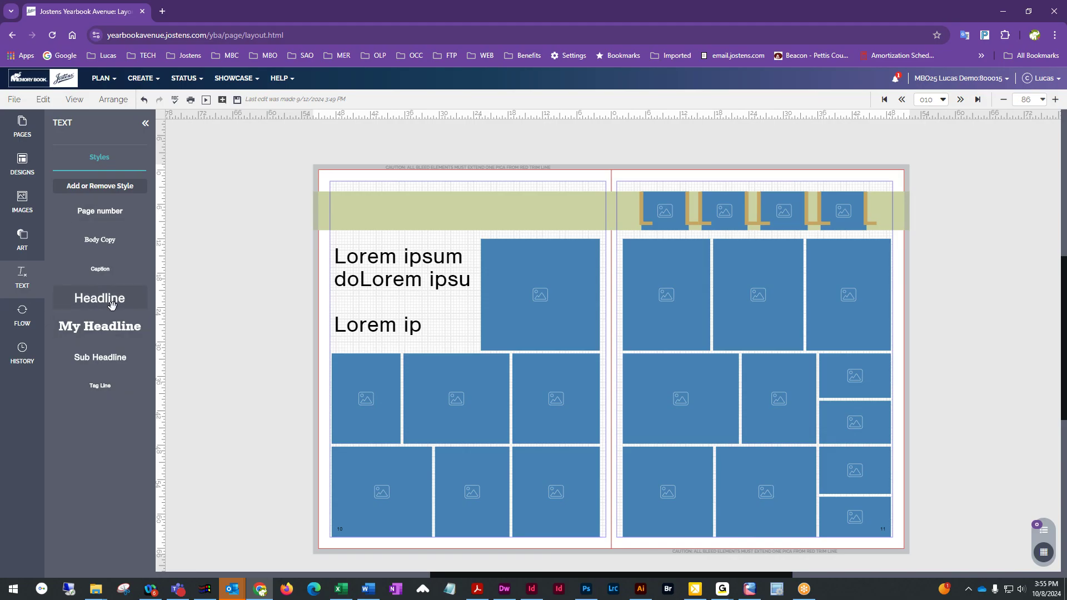
drag(104, 301, 519, 237)
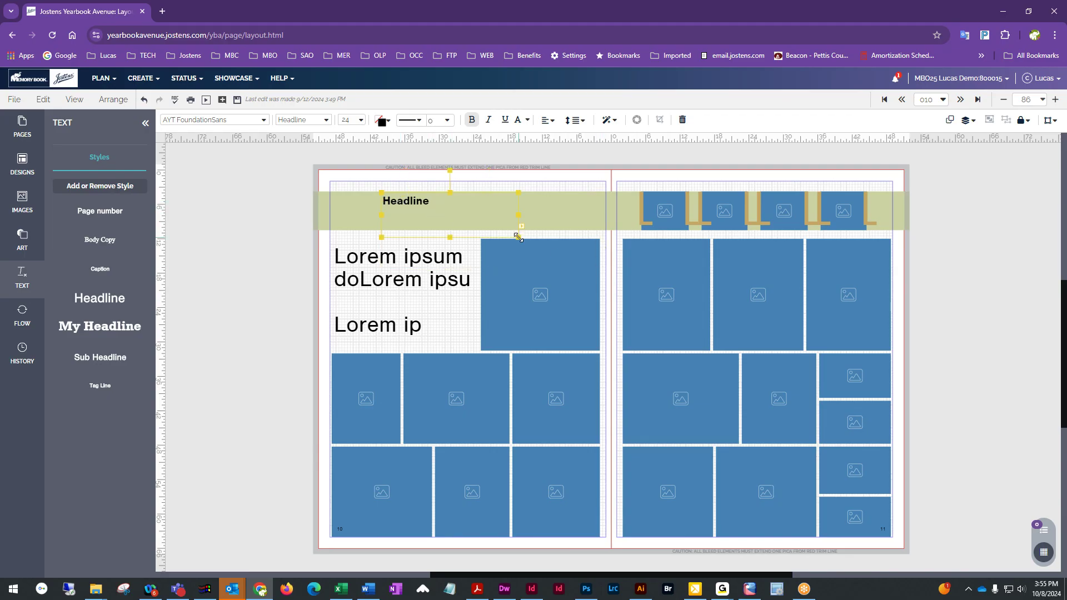
Look through the fonts available for the new headline text without choosing one
click(243, 121)
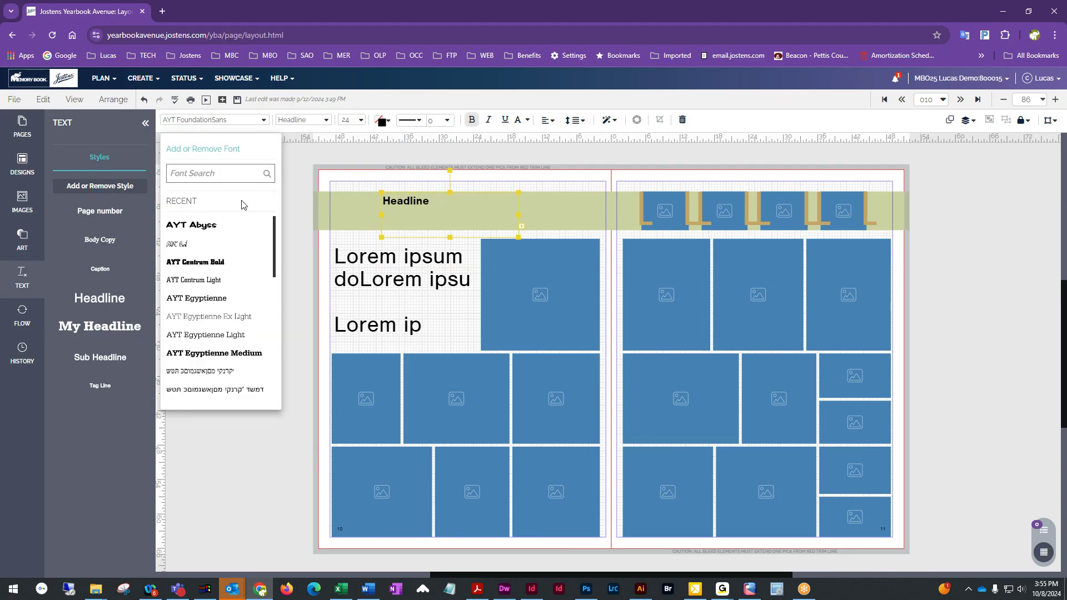
scroll(241, 242, down, 10)
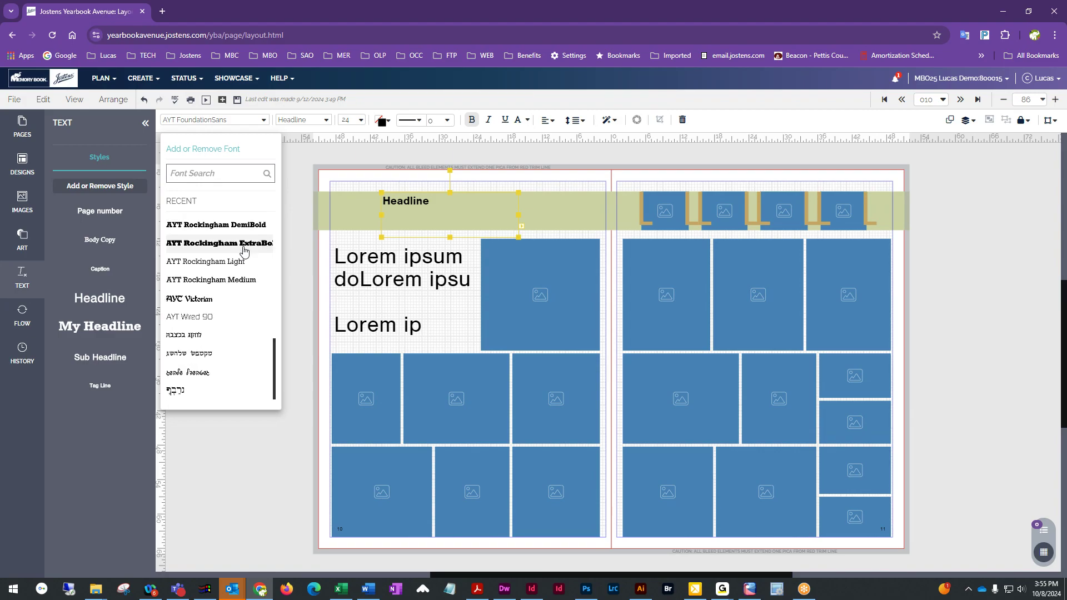
scroll(229, 367, up, 10)
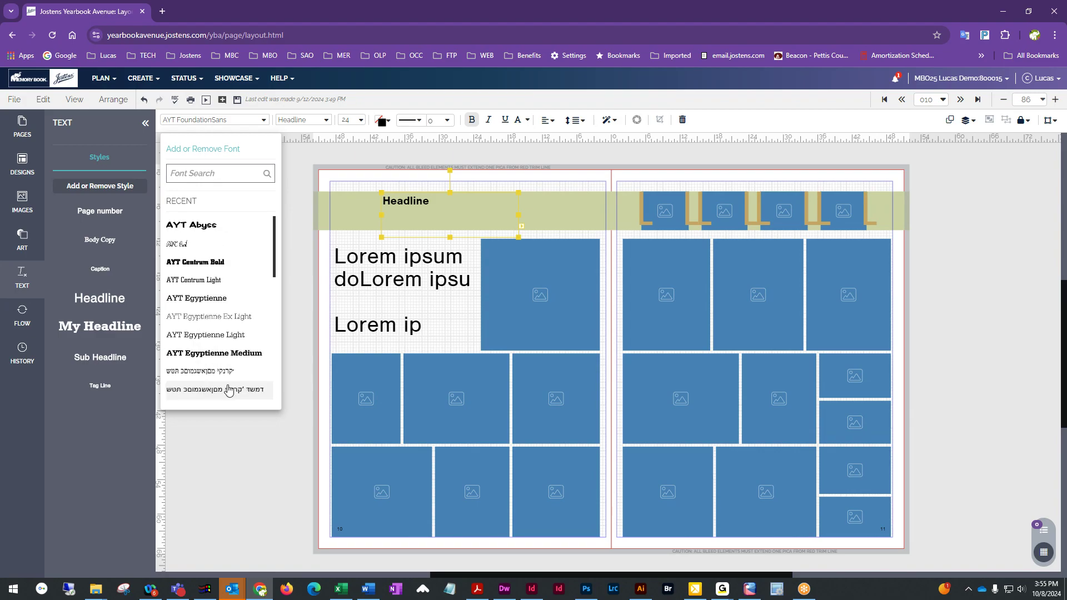
click(218, 484)
Leave the layout without saving and open the yearbook's font management page
click(101, 80)
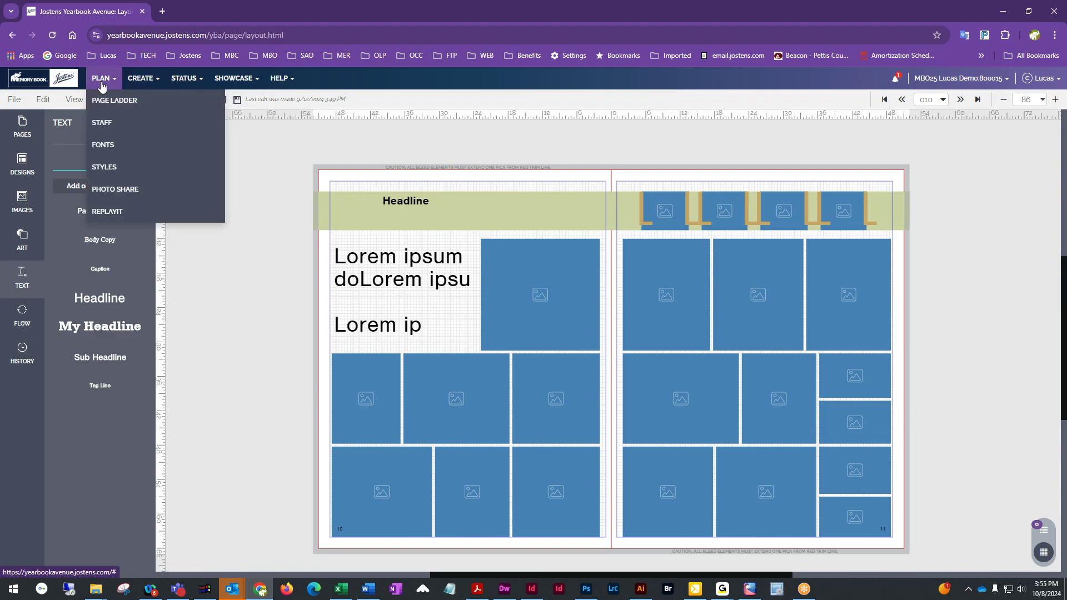
click(103, 144)
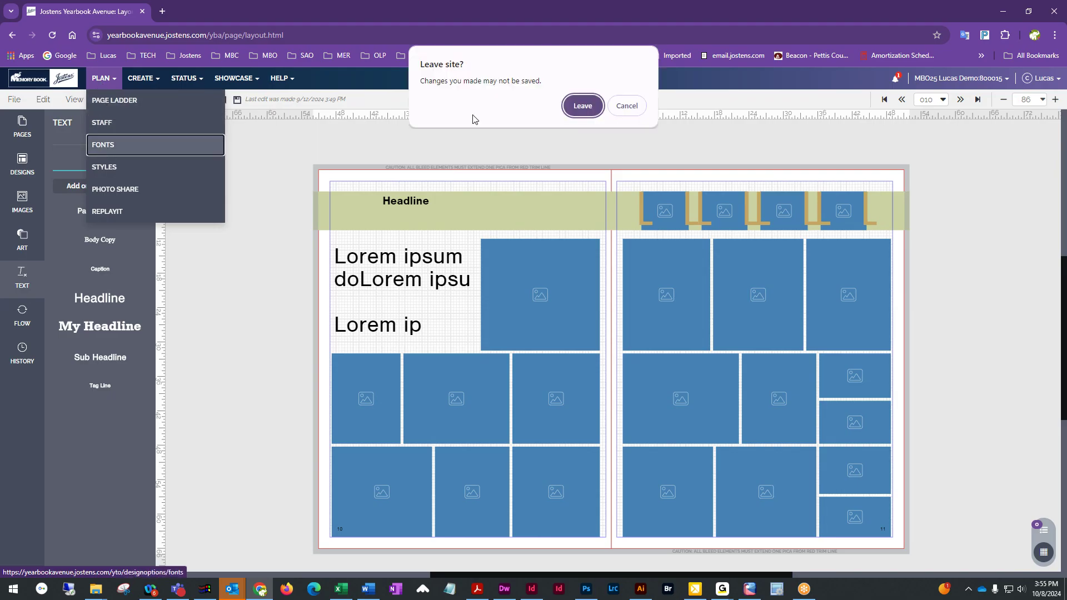
click(579, 111)
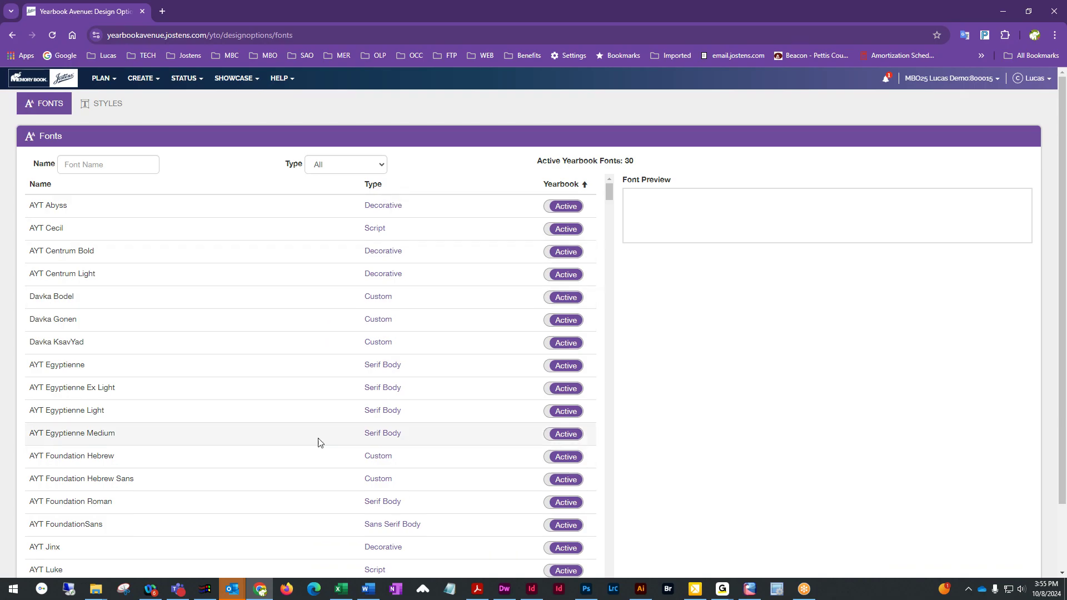
Preview the inactive fonts AYT Amperstencil Medium, AYT Aramar and AYT Angst, ending on AYT Aramar
scroll(317, 437, down, 3)
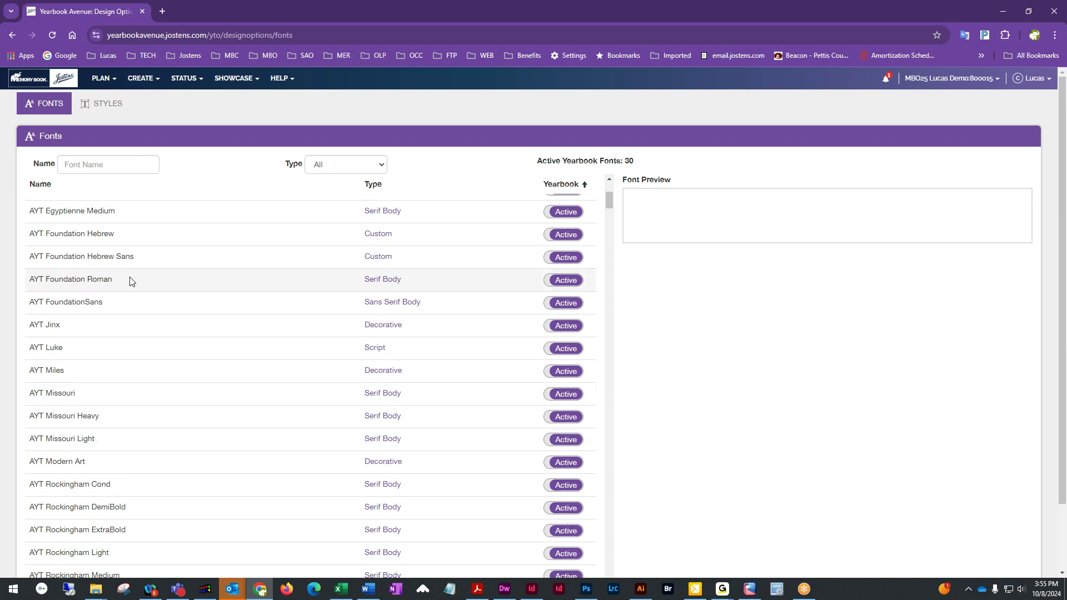
scroll(215, 414, down, 5)
scroll(217, 413, down, 3)
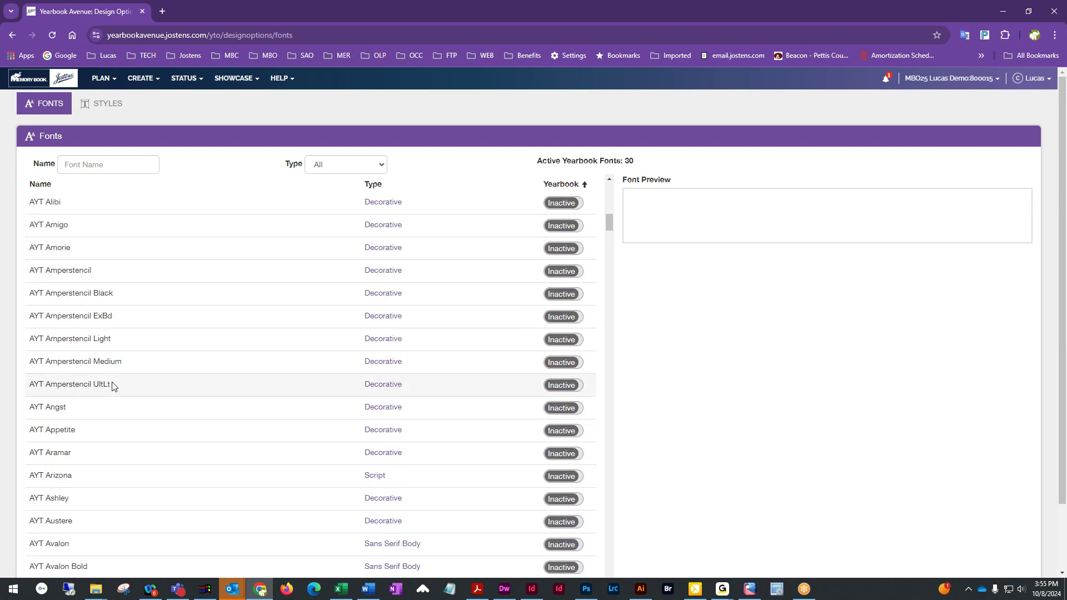
click(61, 364)
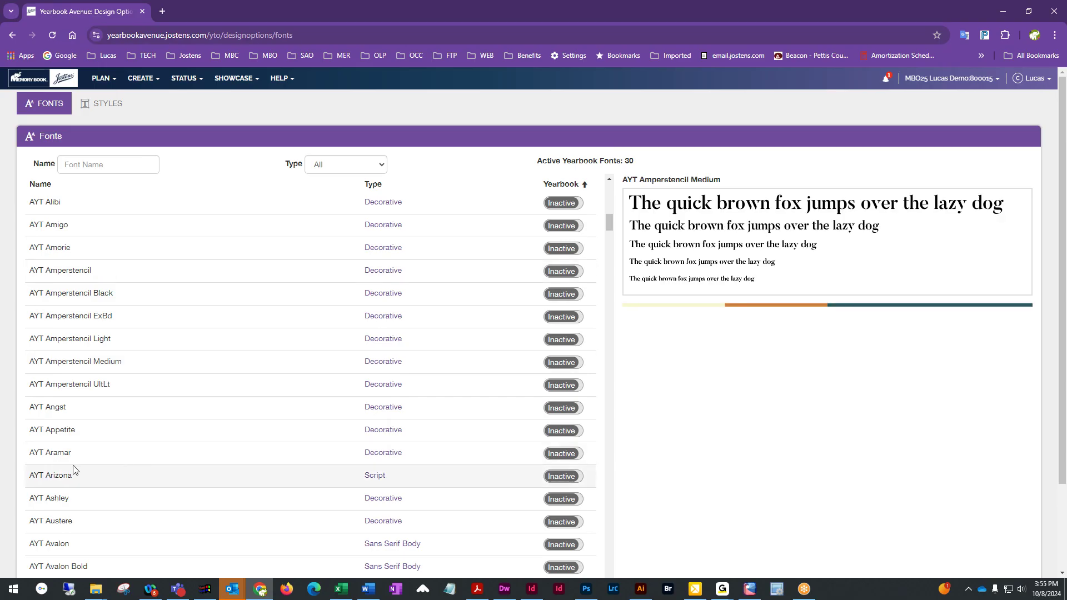
click(167, 453)
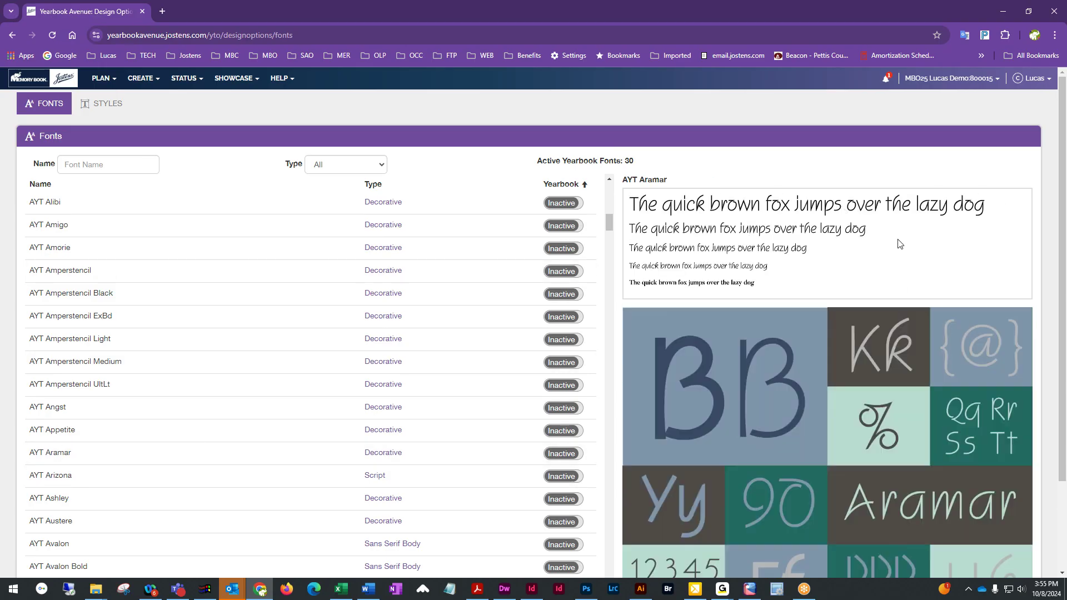
click(67, 414)
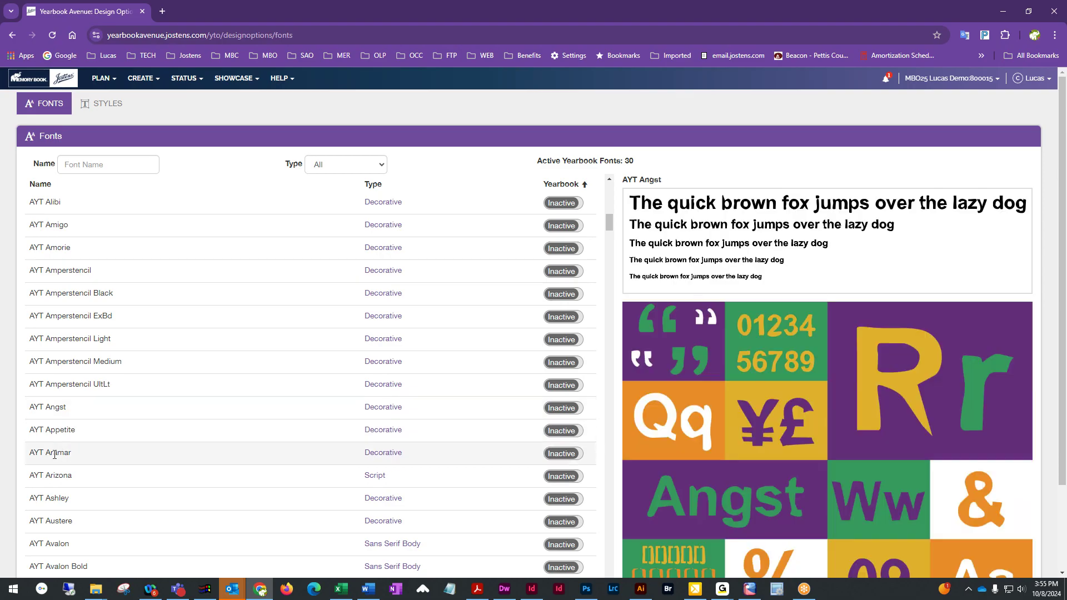
click(55, 453)
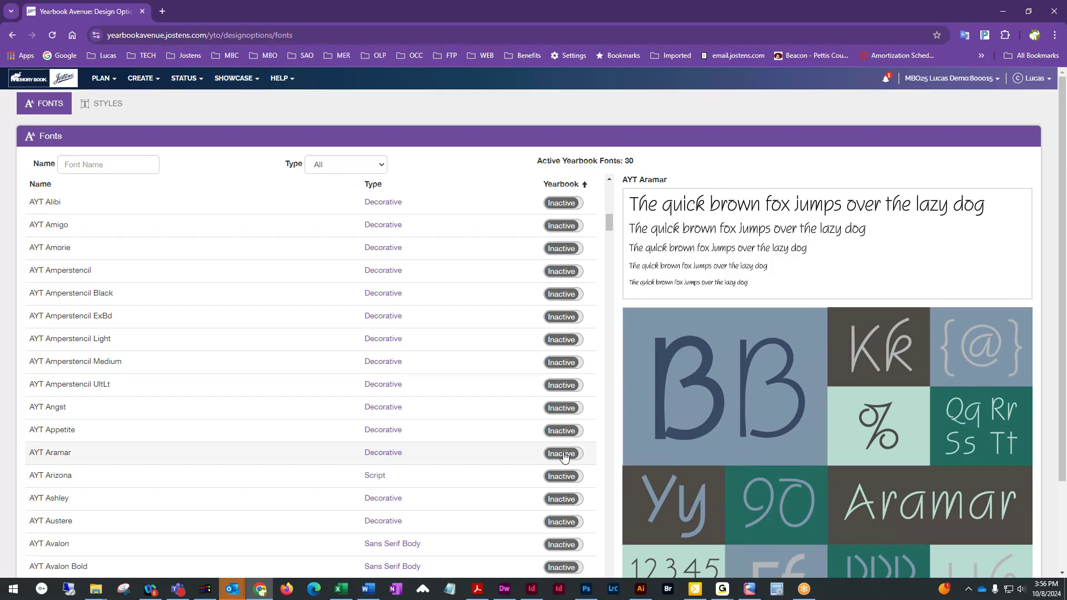
Activate the AYT Avalon and AYT Avalon Bold fonts for the yearbook and review the active fonts
scroll(561, 453, up, 10)
scroll(500, 439, down, 10)
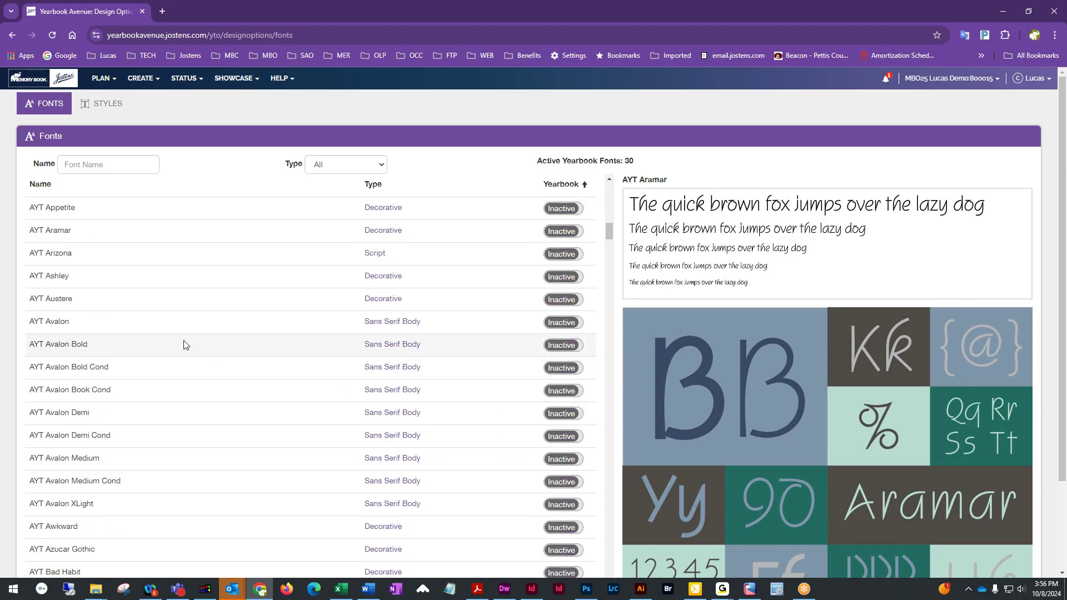
scroll(294, 356, up, 1)
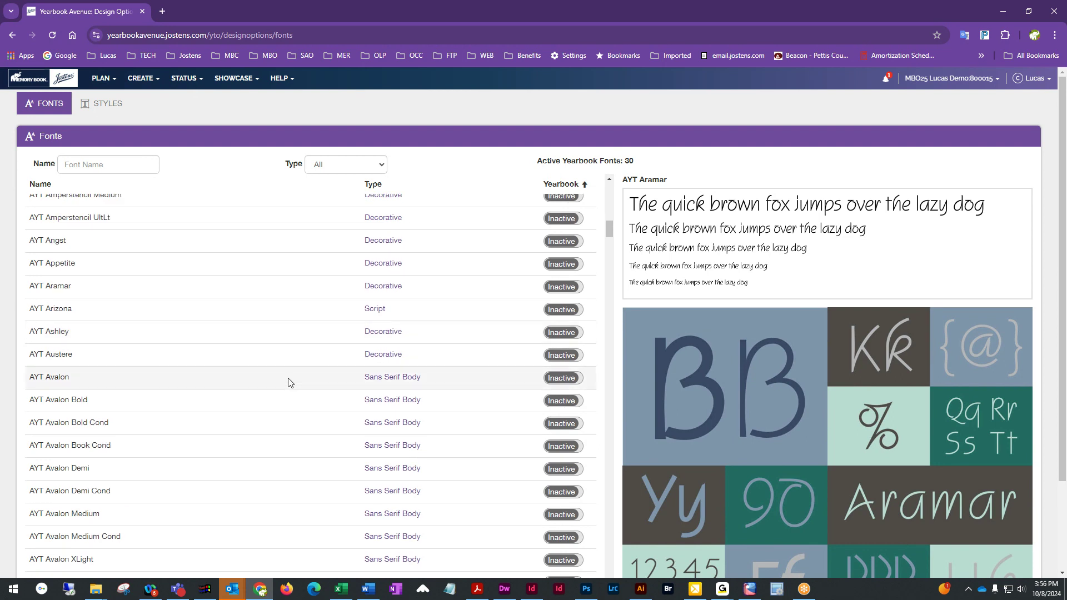
click(569, 383)
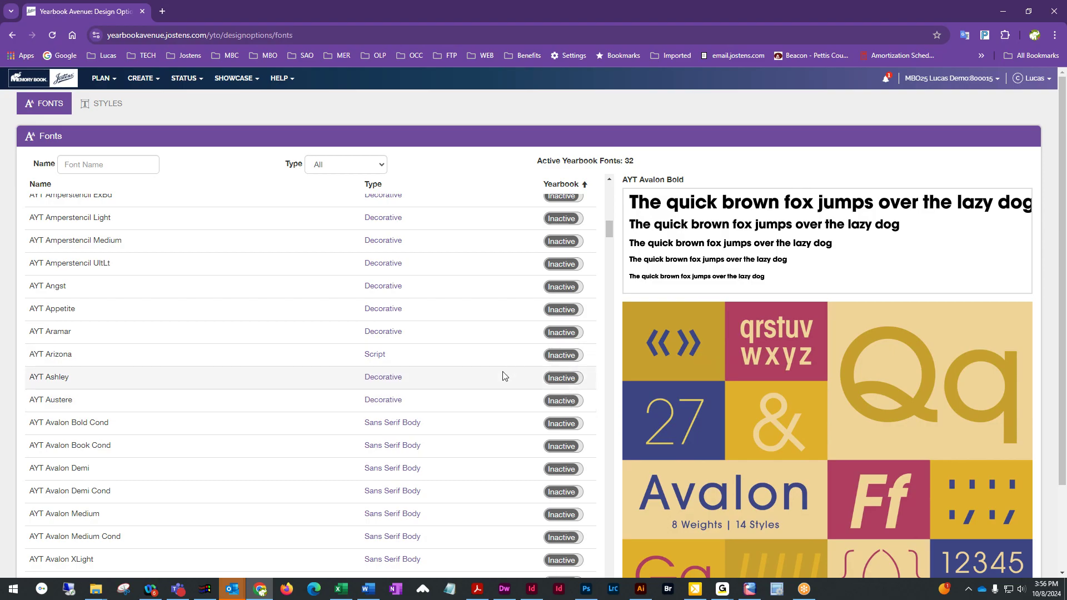
scroll(579, 404, up, 15)
scroll(579, 404, up, 3)
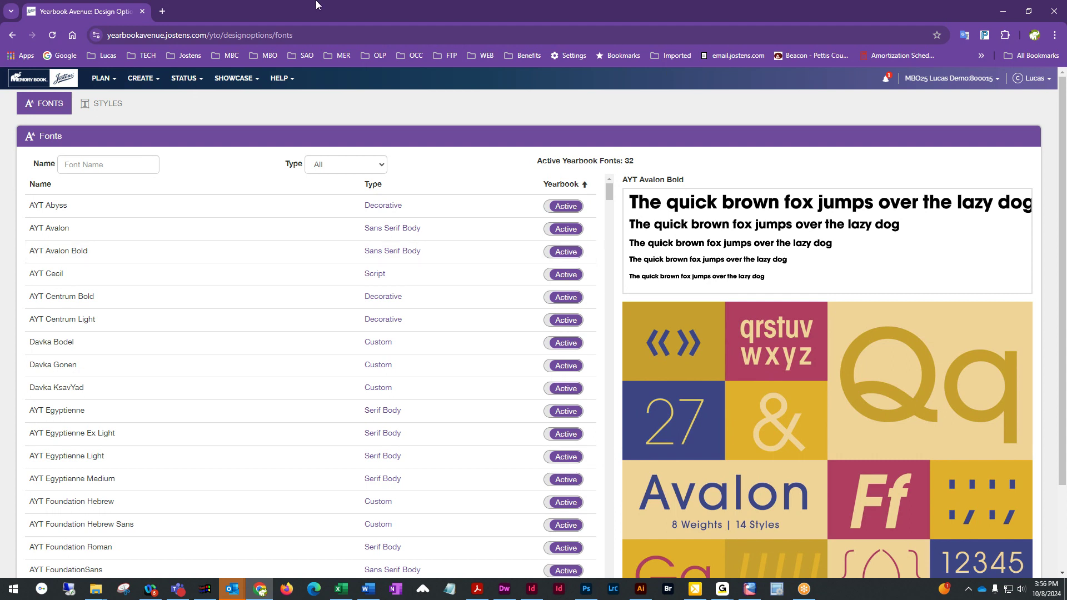
click(109, 79)
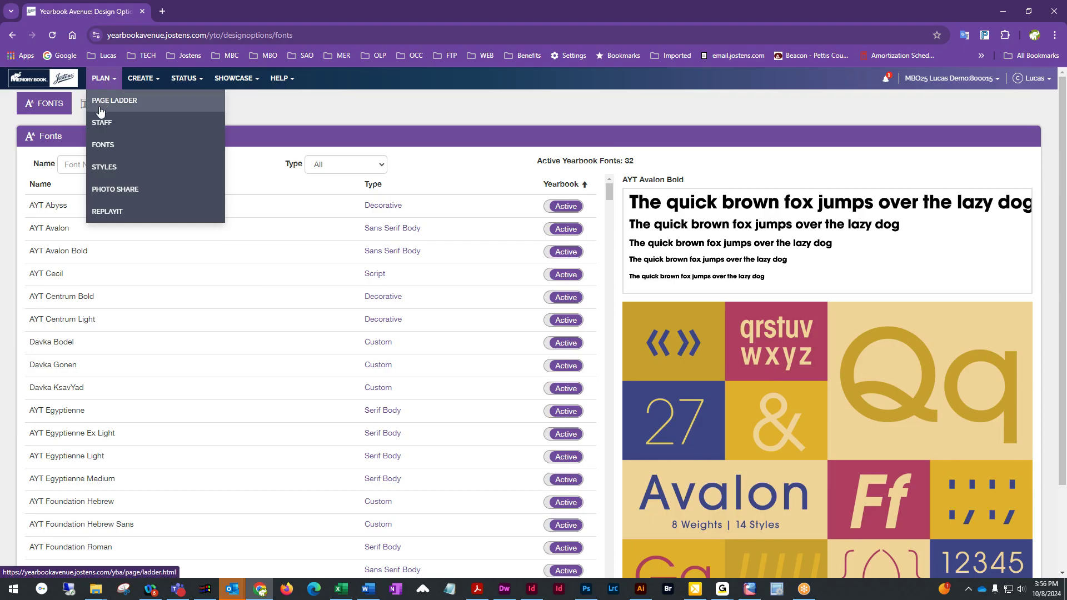
click(341, 109)
click(98, 79)
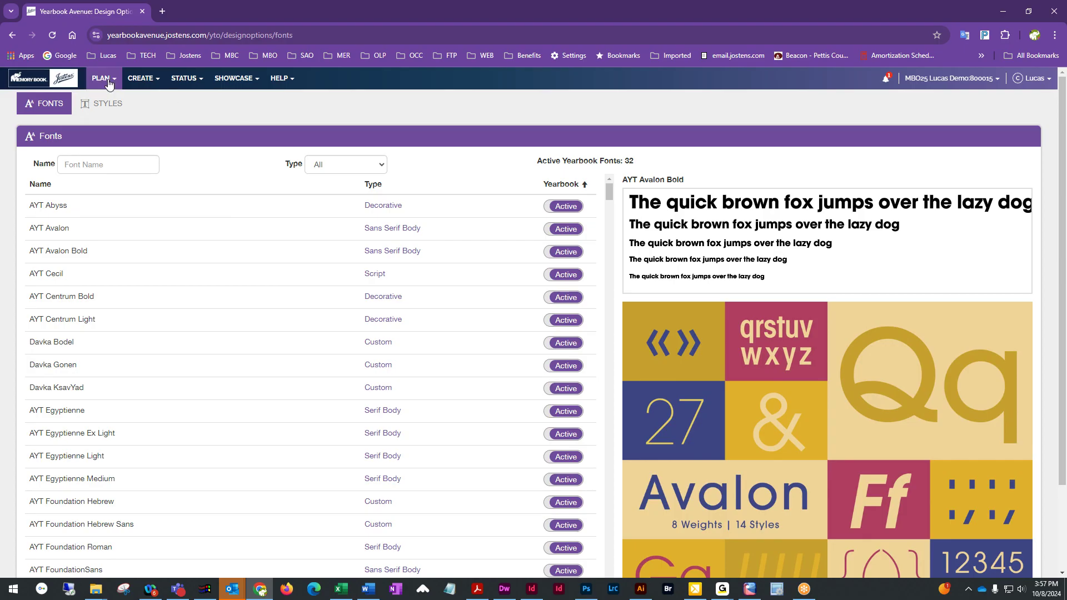
mouse_move(103, 79)
scroll(170, 114, down, 3)
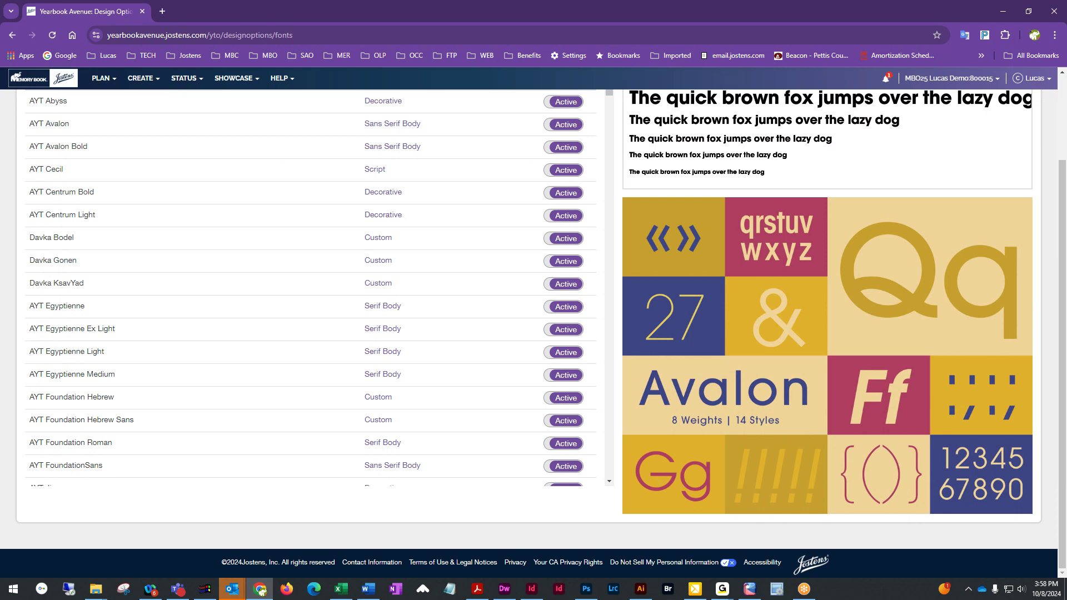